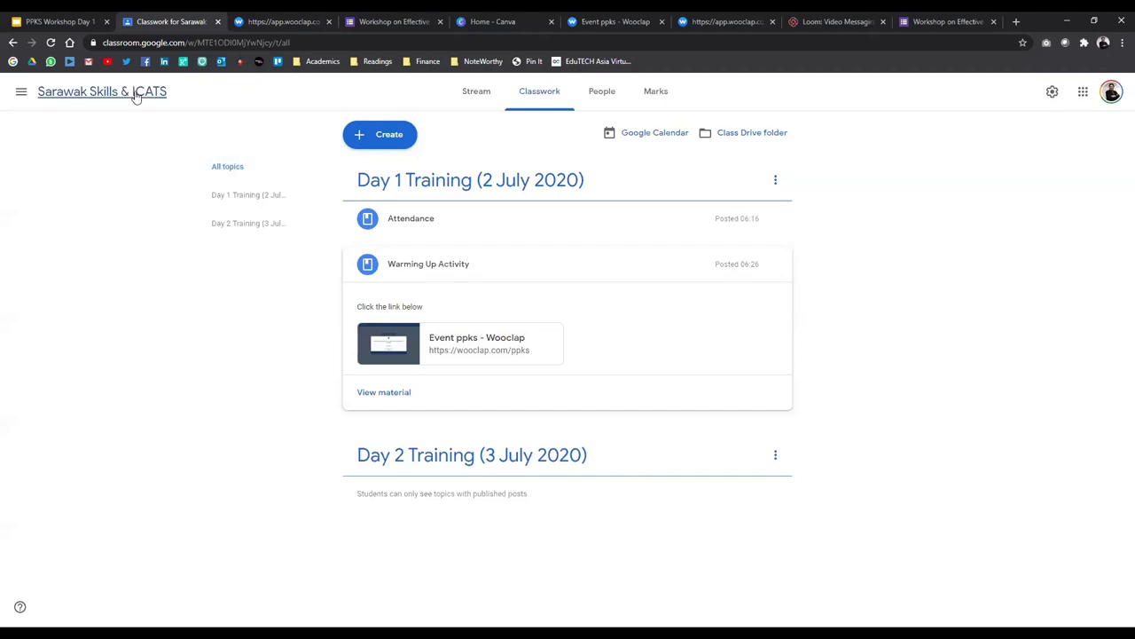
# Step: In the Wooclap tab, replace the event address with wooclap.com to load the home page
pyautogui.click(152, 93)
pyautogui.hotkey('ctrl', 'Tab')
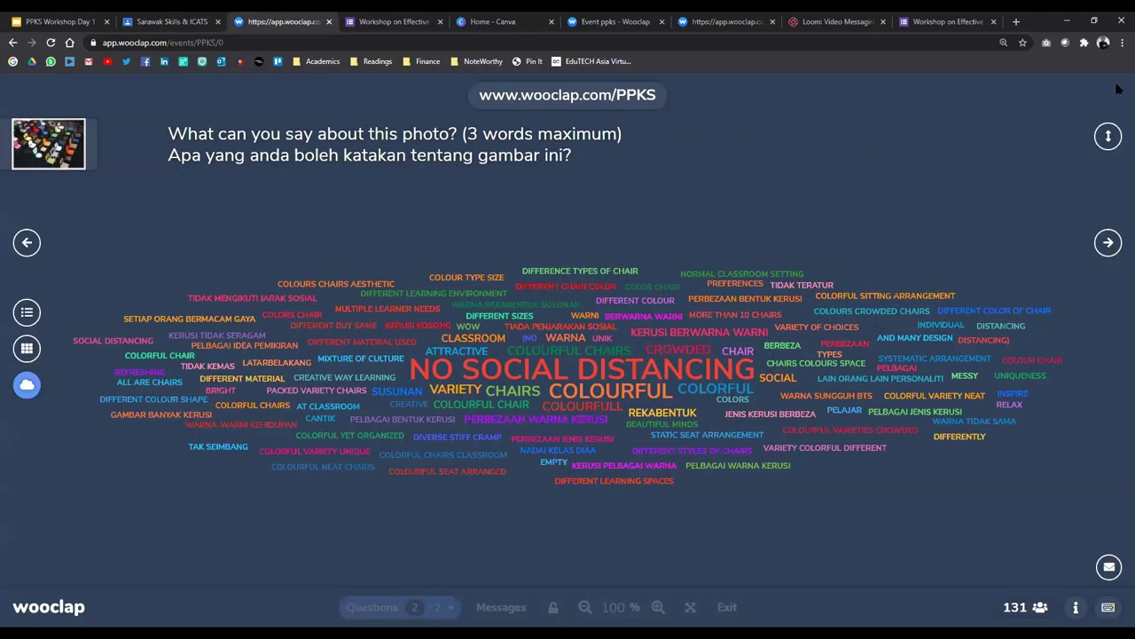
pyautogui.click(127, 43)
pyautogui.click(126, 43)
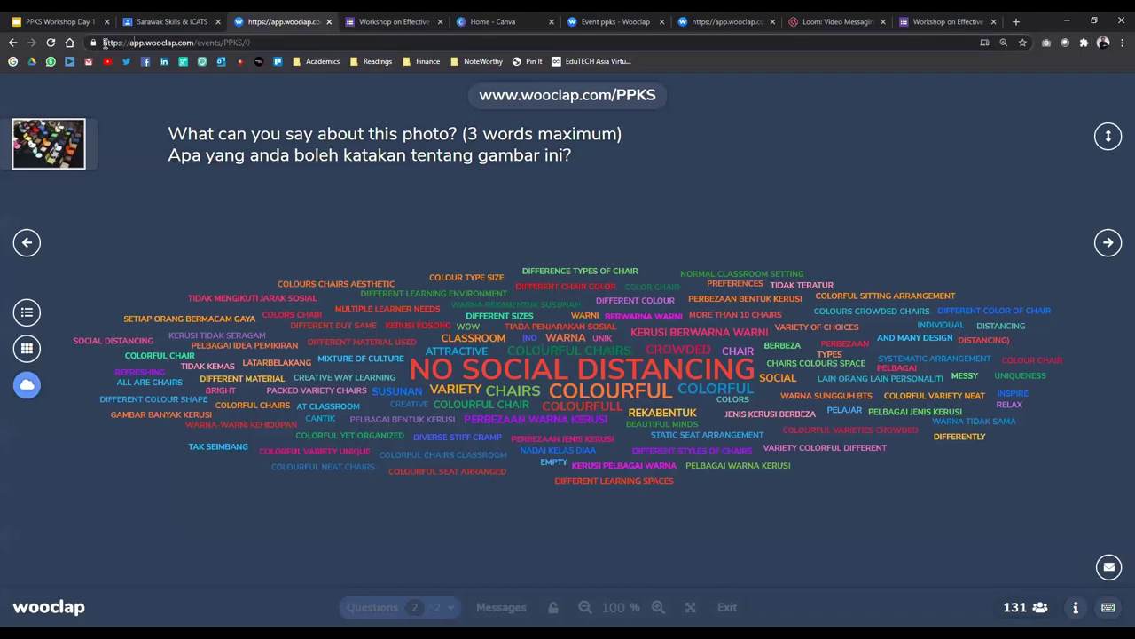
pyautogui.moveTo(128, 43); pyautogui.dragTo(387, 69)
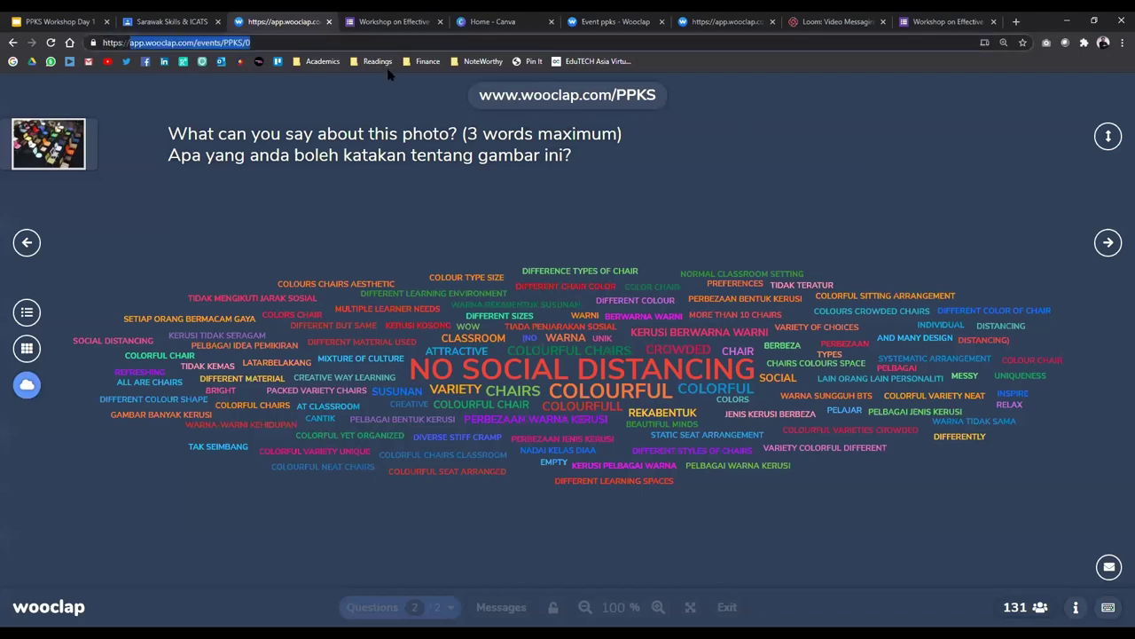
pyautogui.write('wooclap')
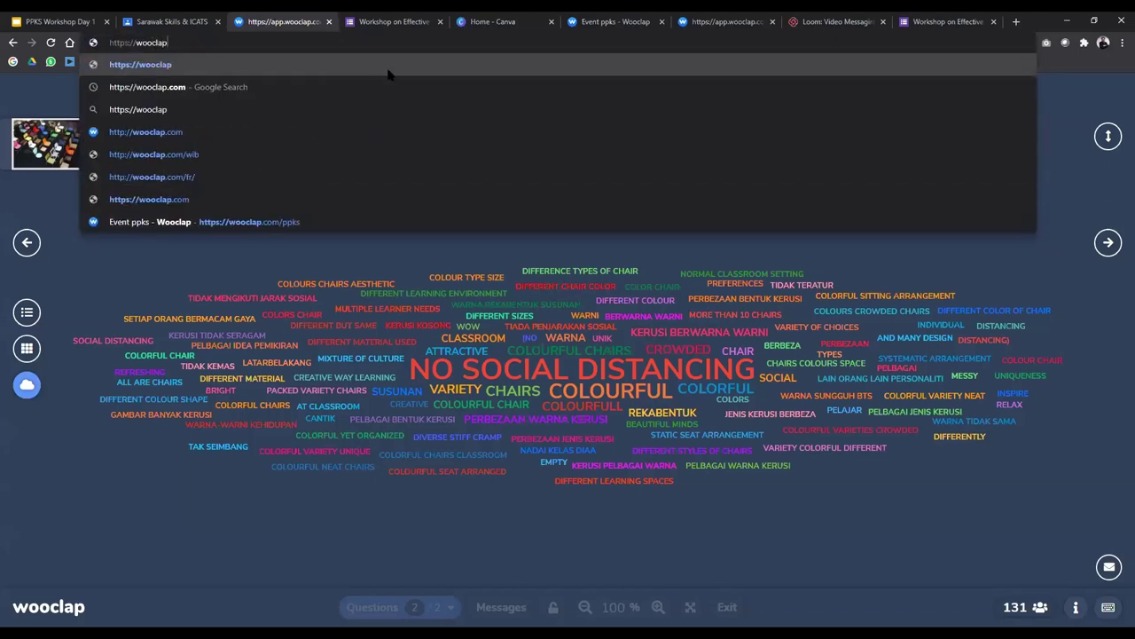
pyautogui.write('.com')
pyautogui.press('Return')
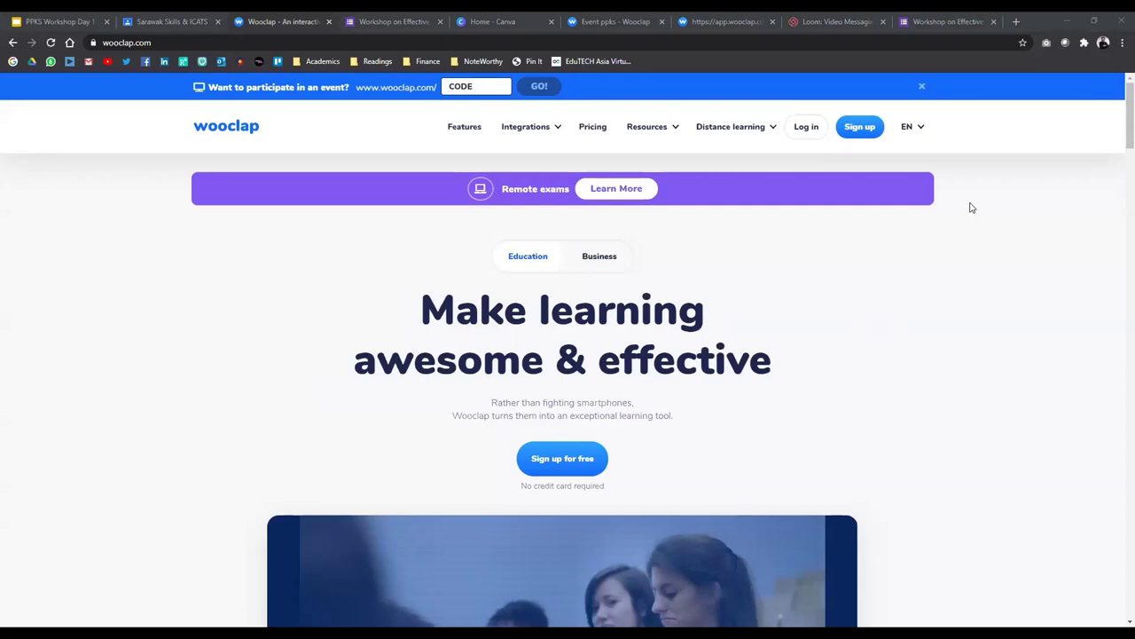
# Step: Return from the app page to the wooclap.com landing page and scroll through it
pyautogui.click(807, 126)
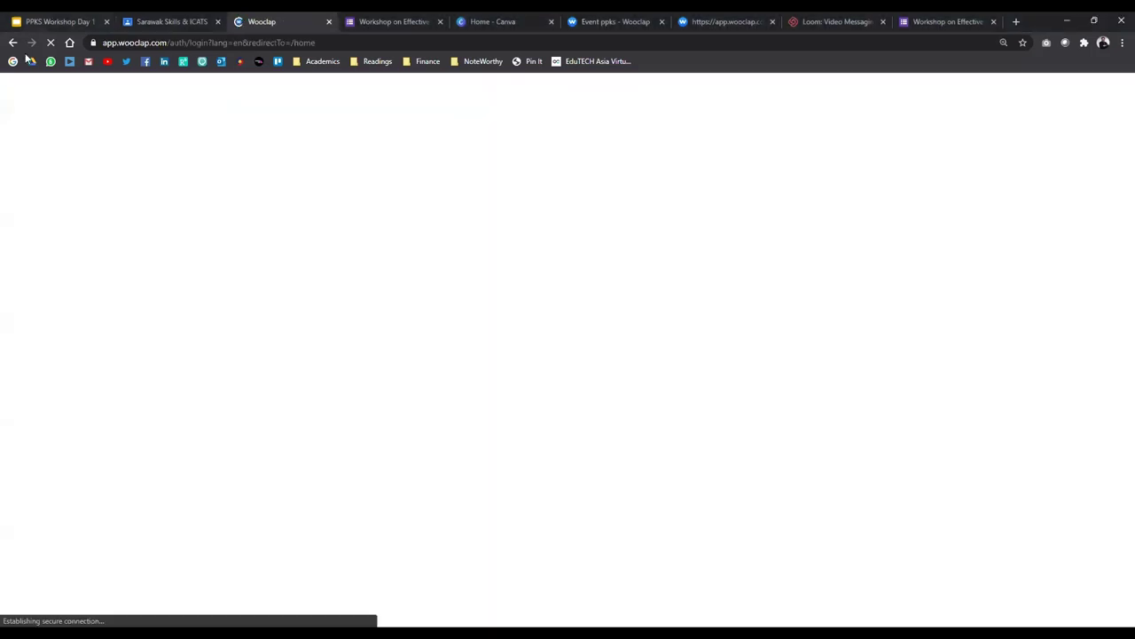
pyautogui.click(12, 42)
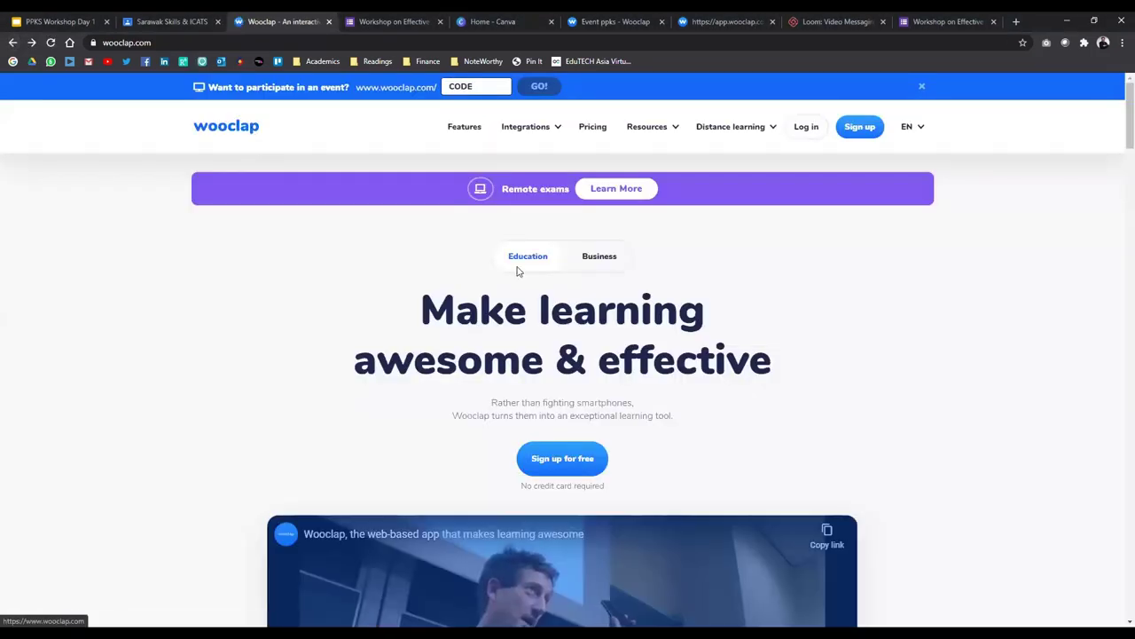
pyautogui.scroll(-7, 798, 413)
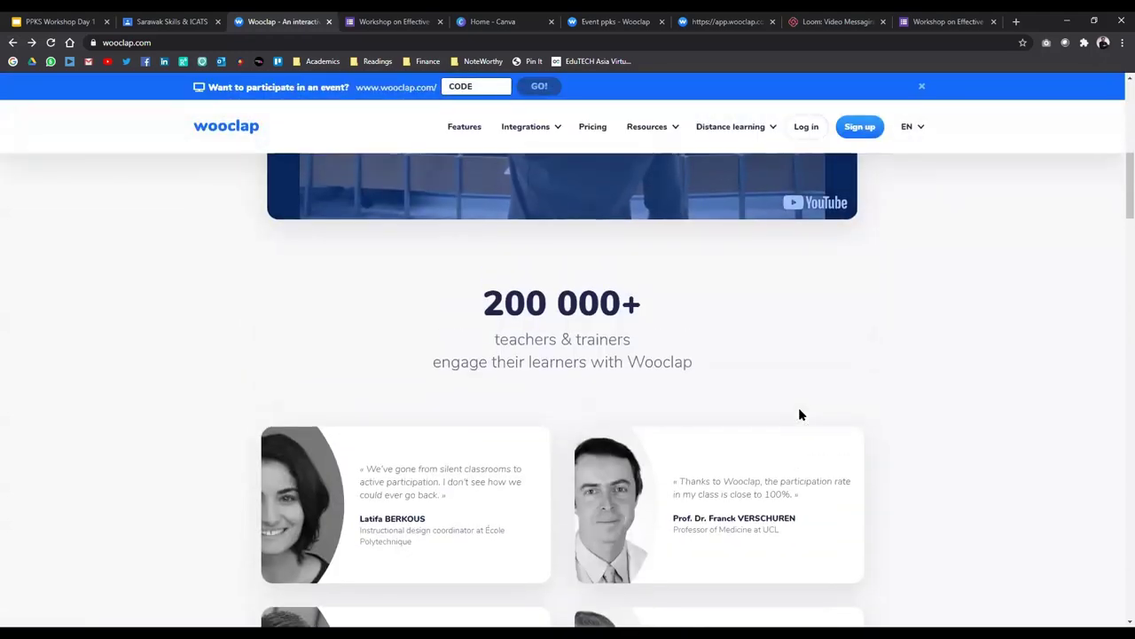
pyautogui.scroll(7, 799, 414)
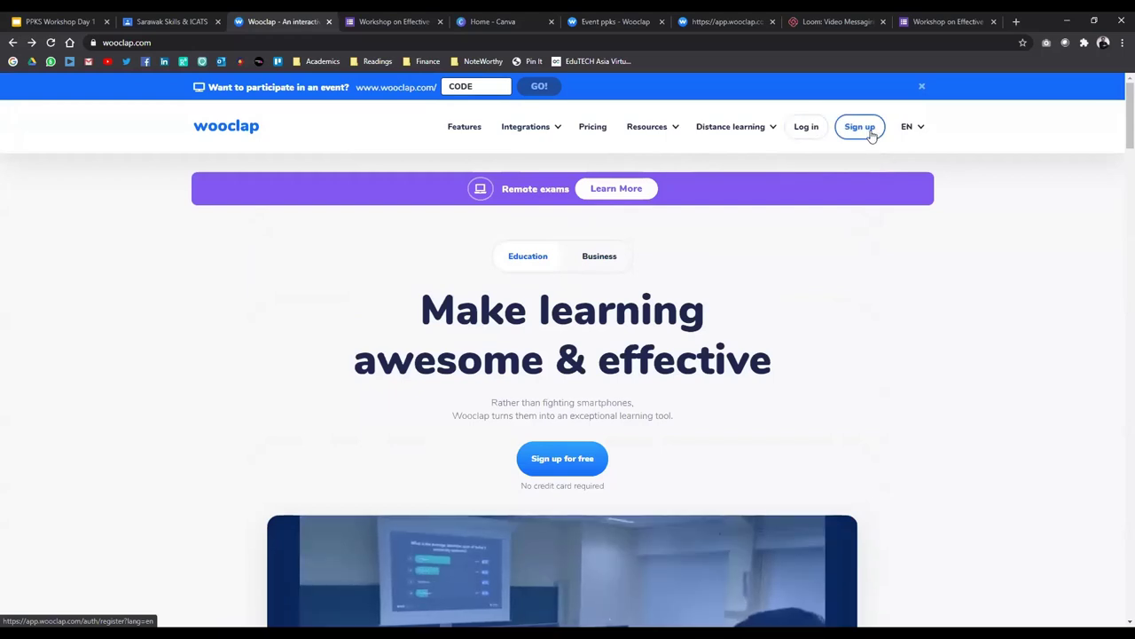
# Step: Go to the My Events page through Log in, closing the extra events tab
pyautogui.click(861, 127)
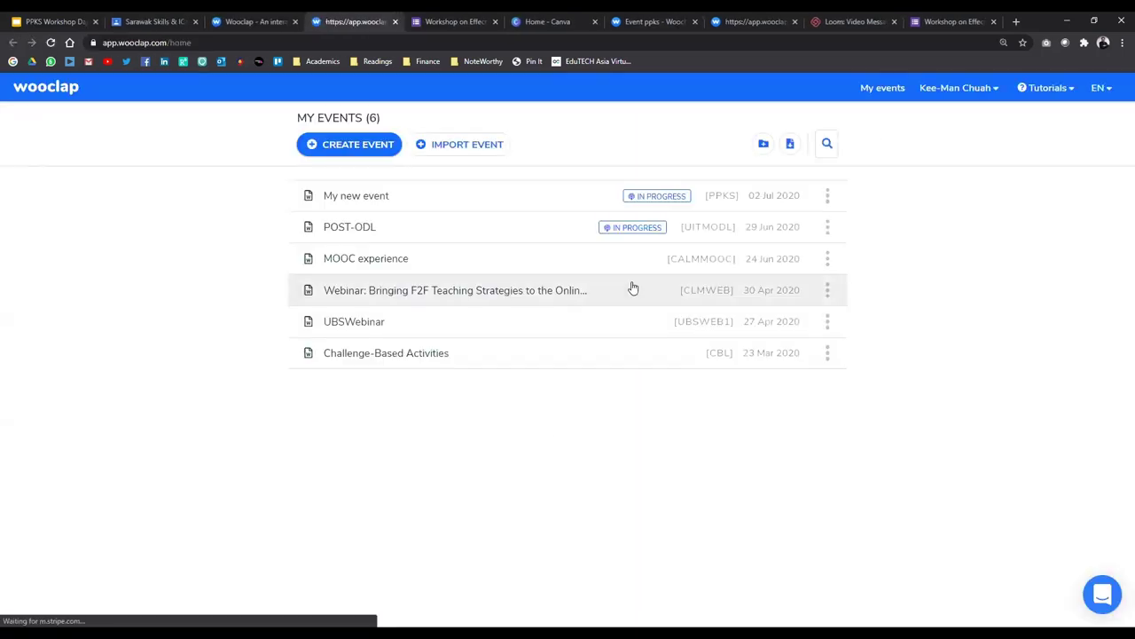
pyautogui.hotkey('ctrl', 'shift', 'Tab')
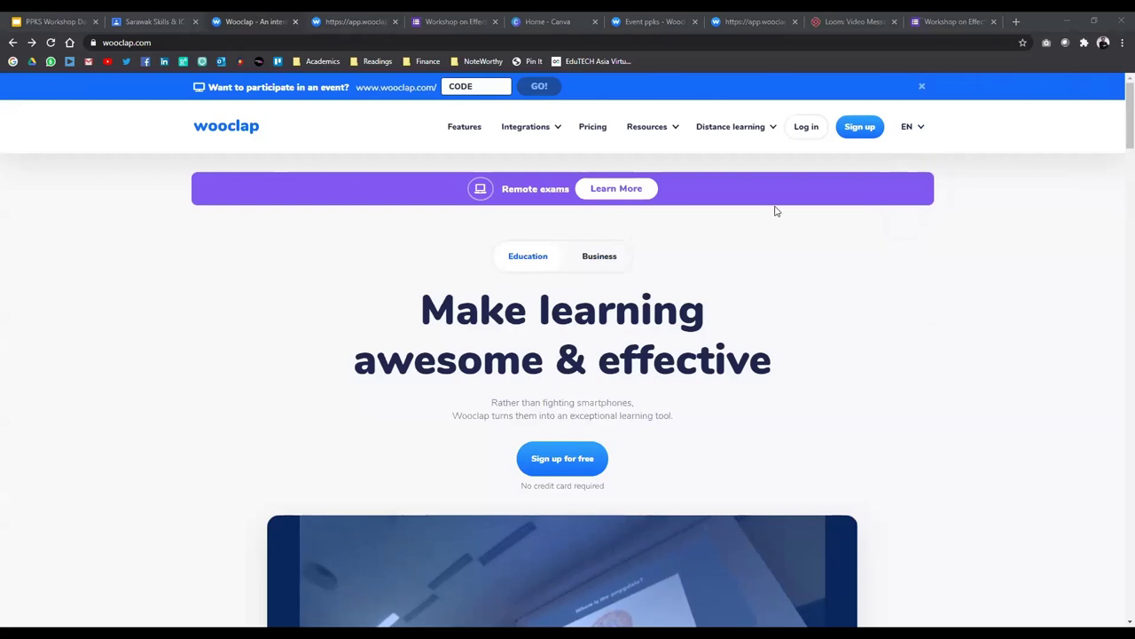
pyautogui.click(860, 127)
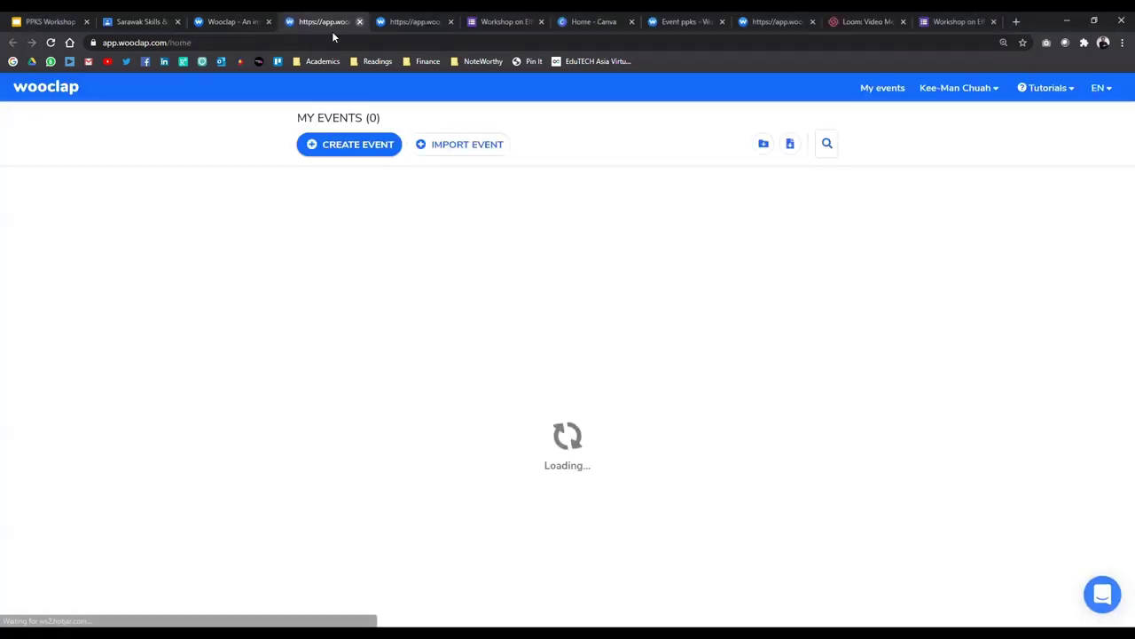
pyautogui.click(332, 26)
pyautogui.click(804, 126)
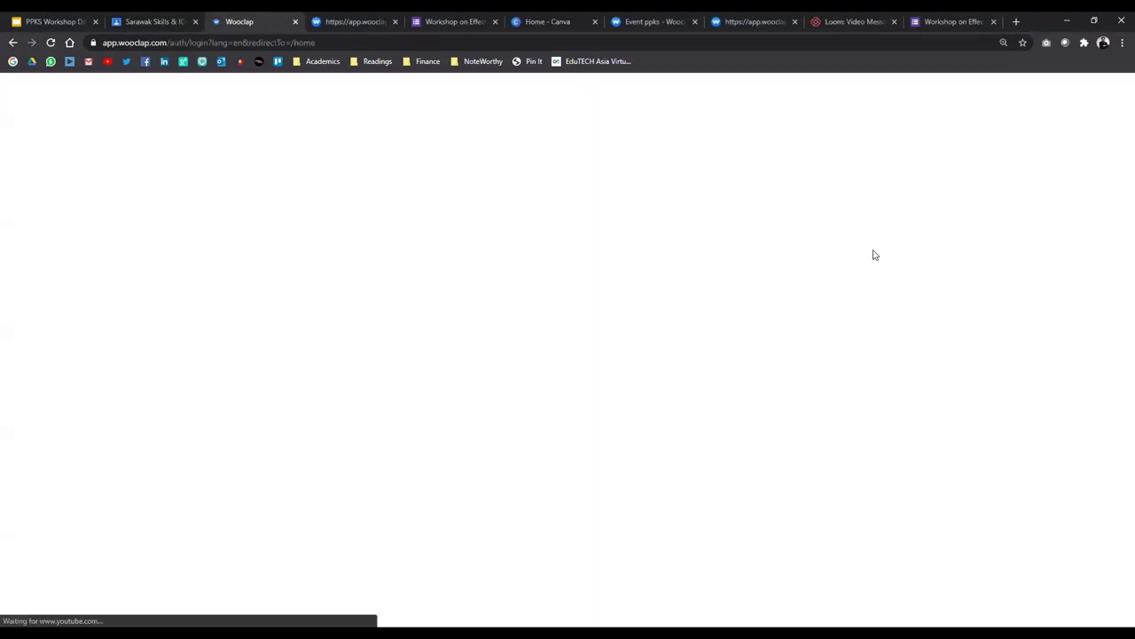
# Step: Sign out of the Wooclap account and sign back in with Google
pyautogui.moveTo(994, 93)
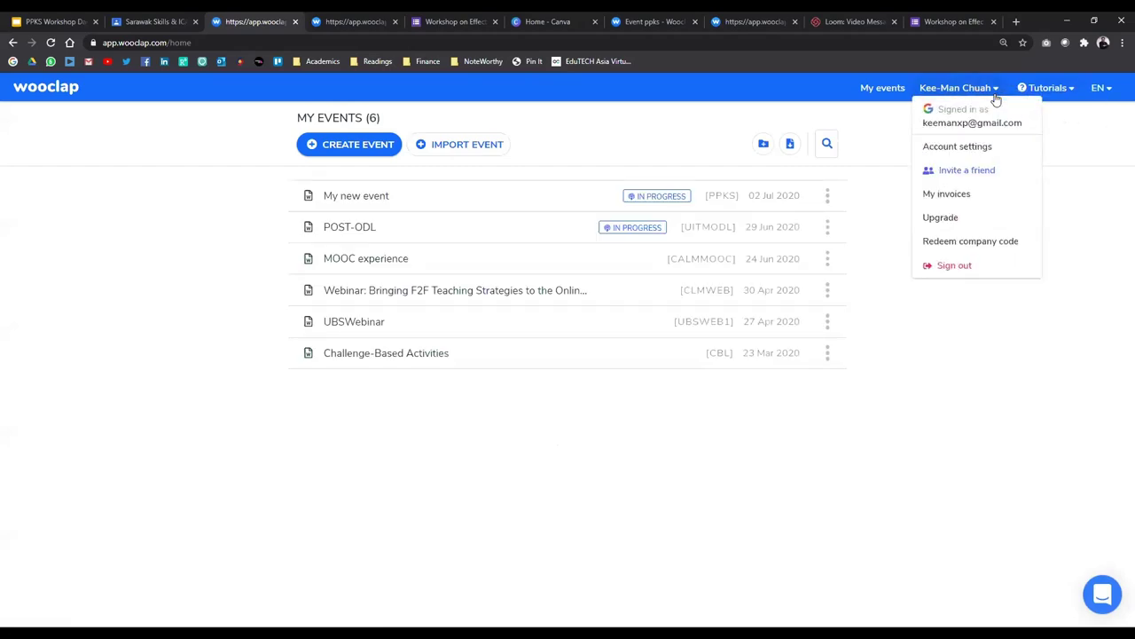
pyautogui.click(970, 267)
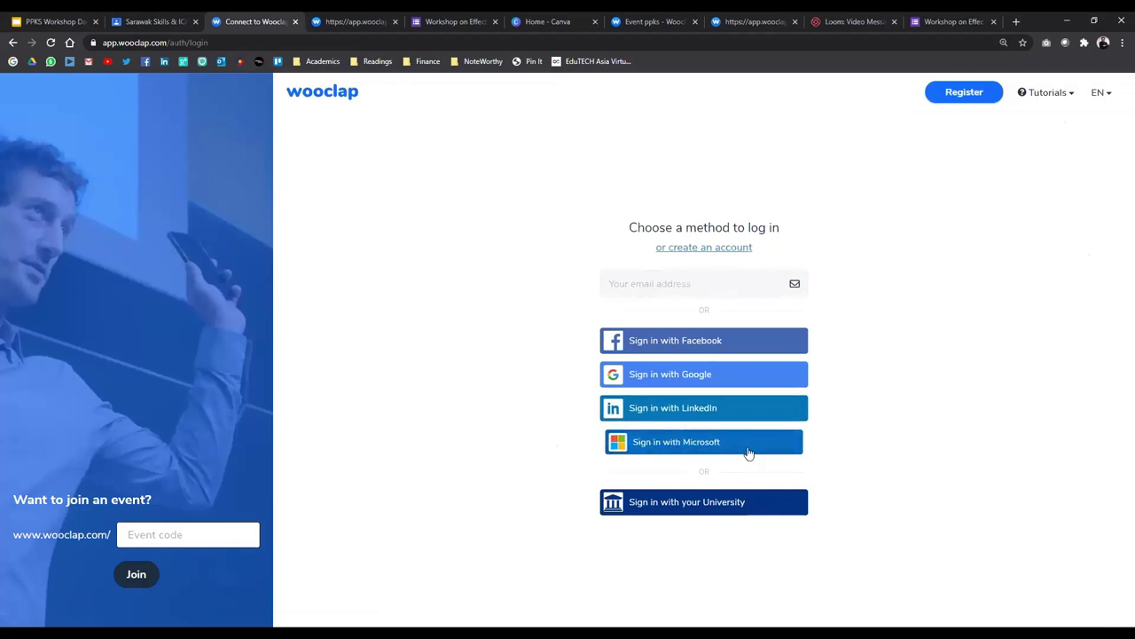
pyautogui.click(687, 381)
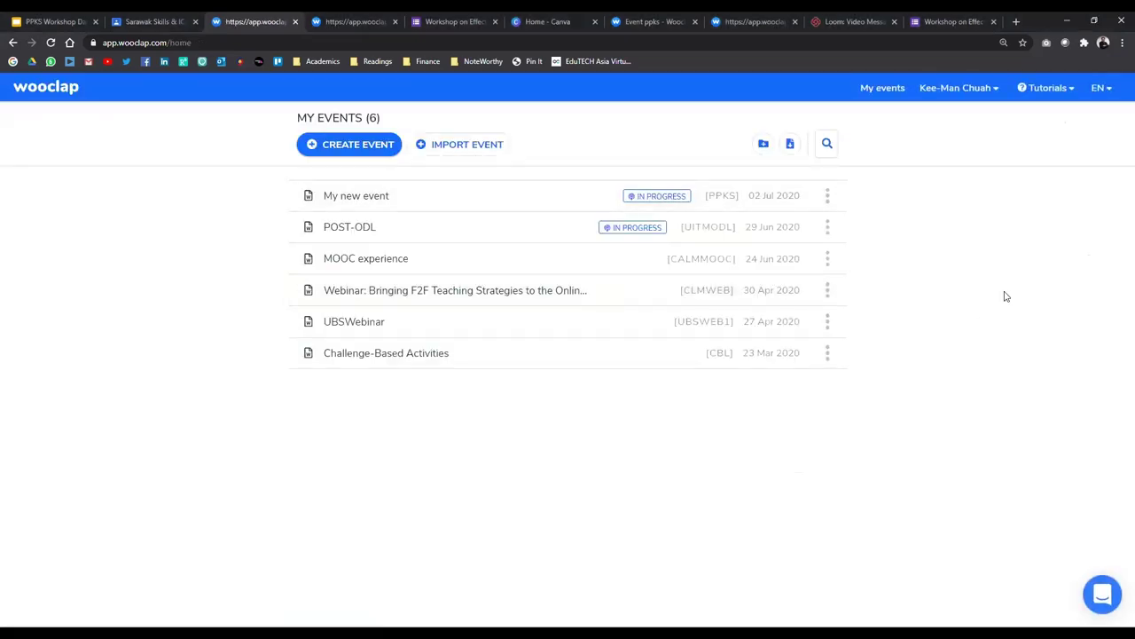
# Step: Stop 'My new event', rename it PPKS, and go back to My Events
pyautogui.click(363, 198)
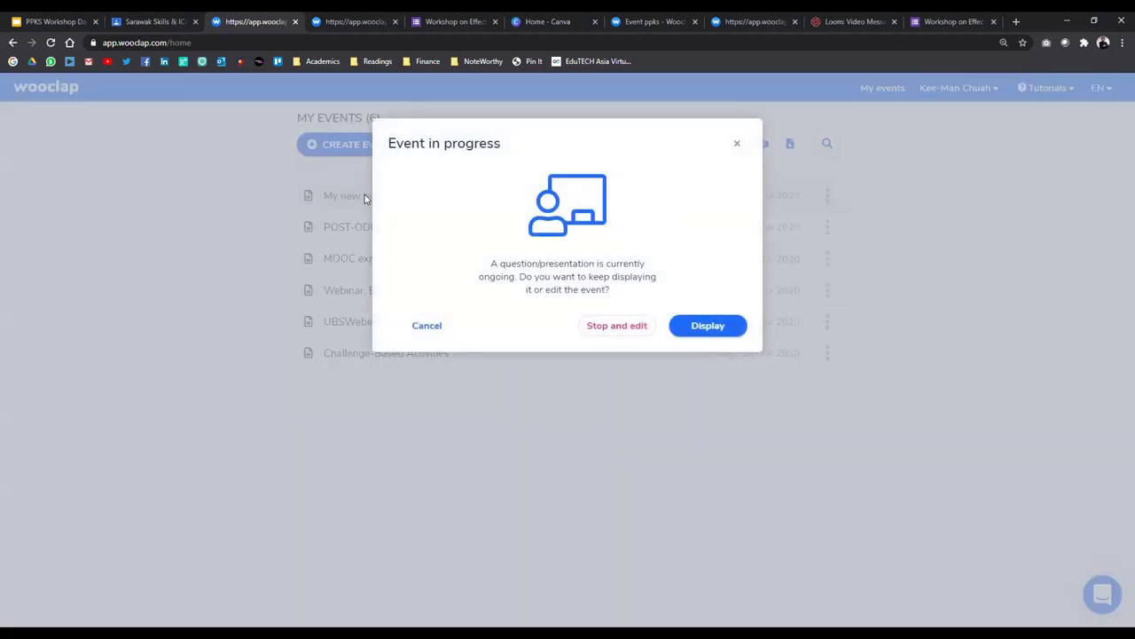
pyautogui.click(612, 327)
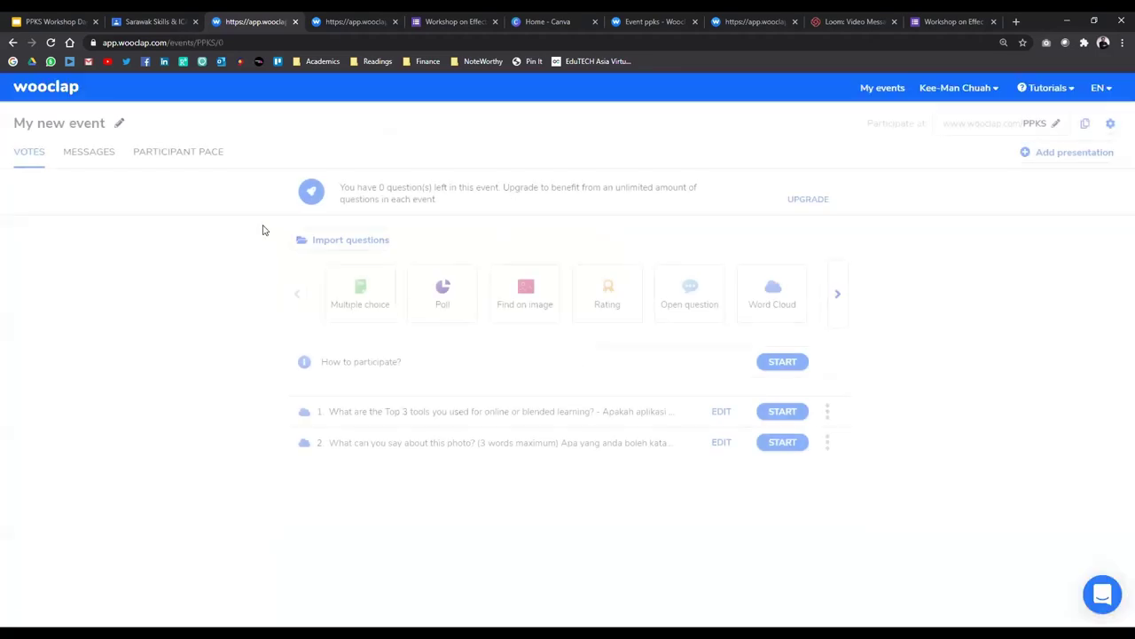
pyautogui.click(117, 122)
pyautogui.write('PPKS')
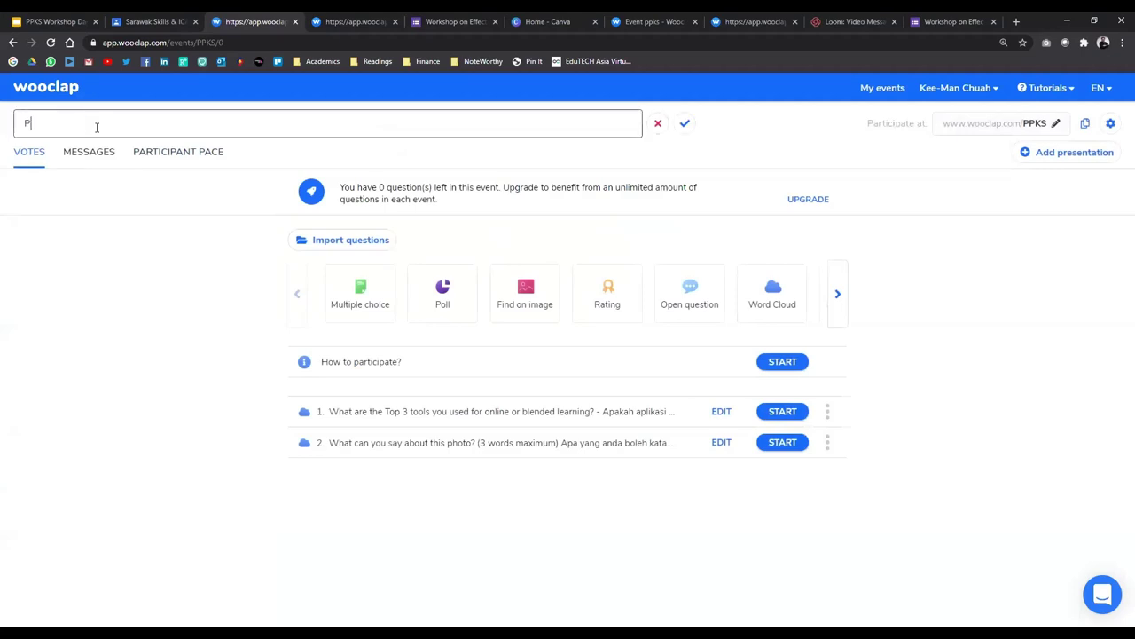
pyautogui.click(688, 123)
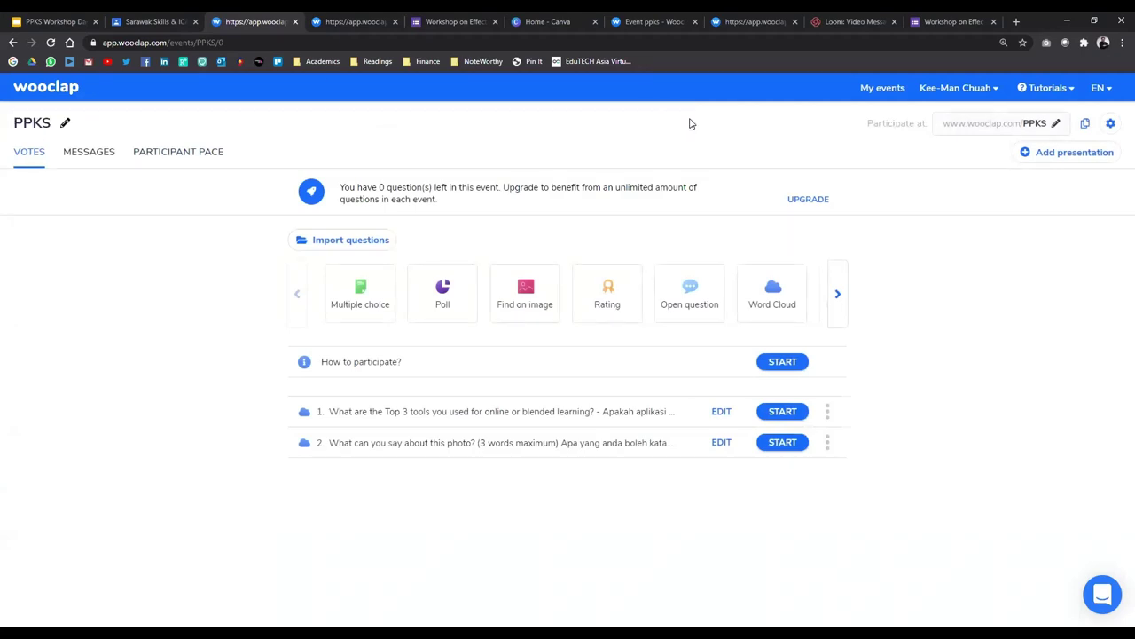
pyautogui.click(51, 89)
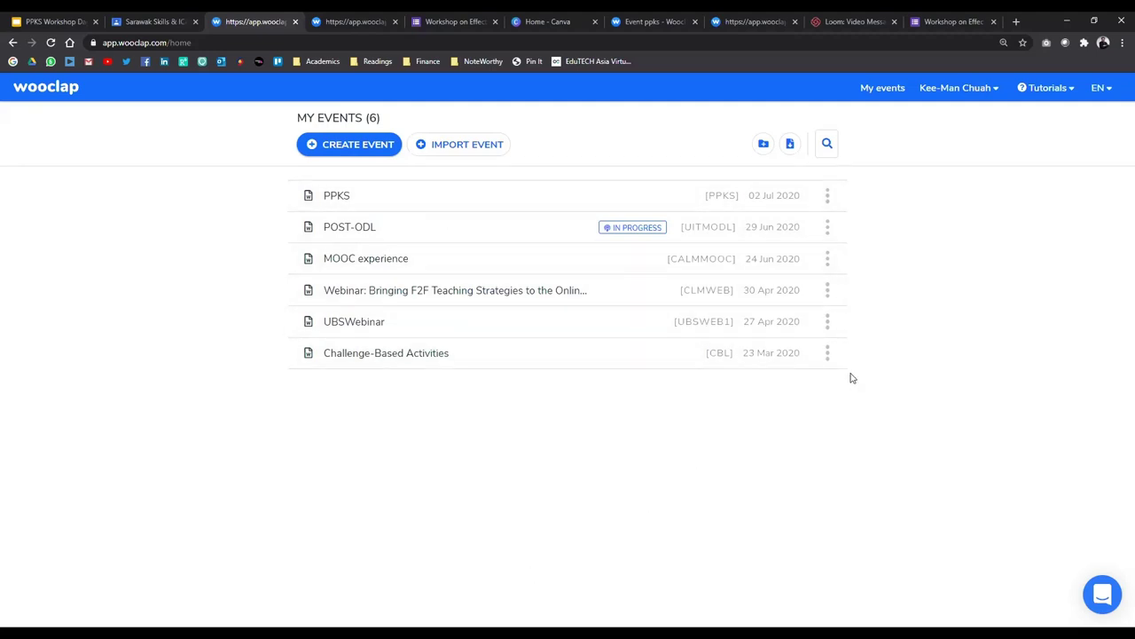
pyautogui.click(828, 321)
# Step: Create a new event and title it PPKS2
pyautogui.click(359, 146)
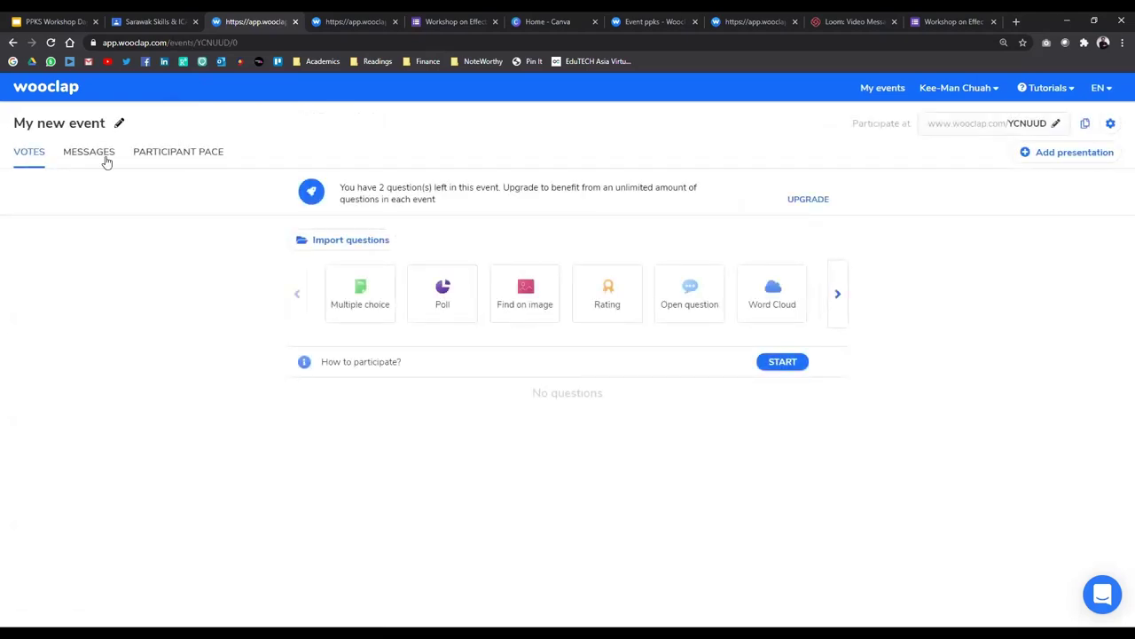
pyautogui.click(116, 125)
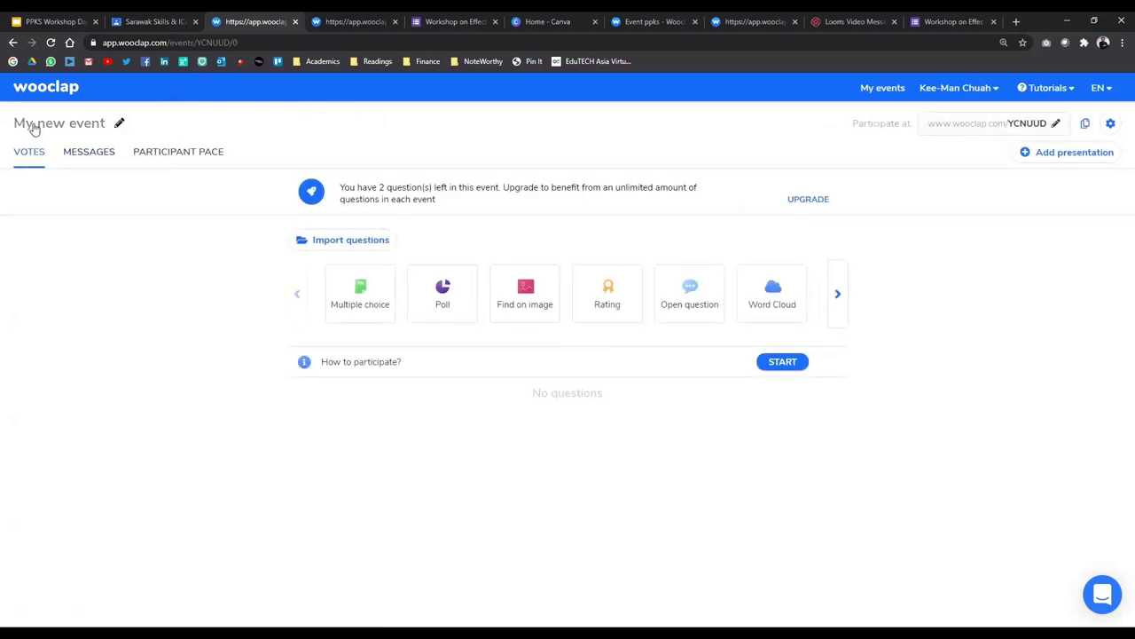
pyautogui.click(116, 125)
pyautogui.write('PPKS2')
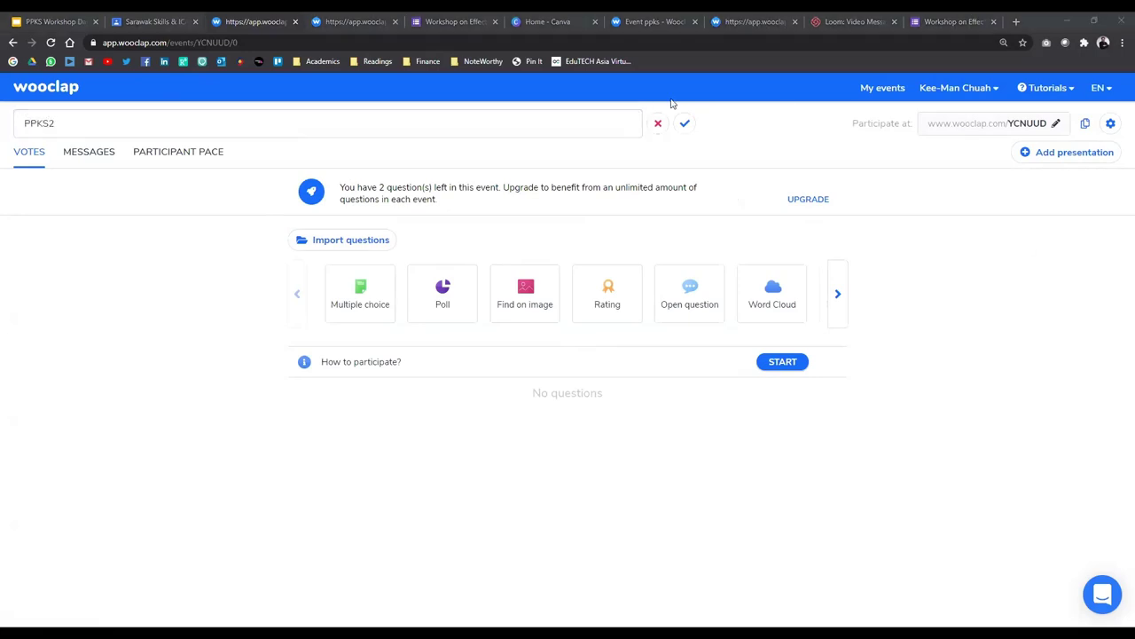
pyautogui.click(684, 123)
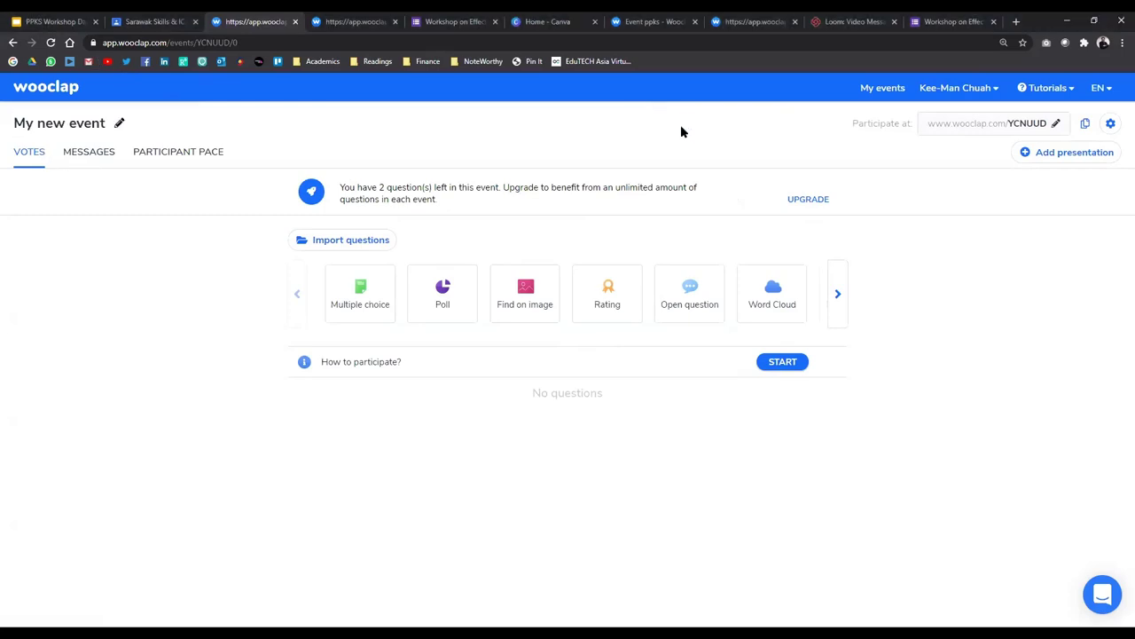
pyautogui.click(119, 124)
pyautogui.write('PPKS2')
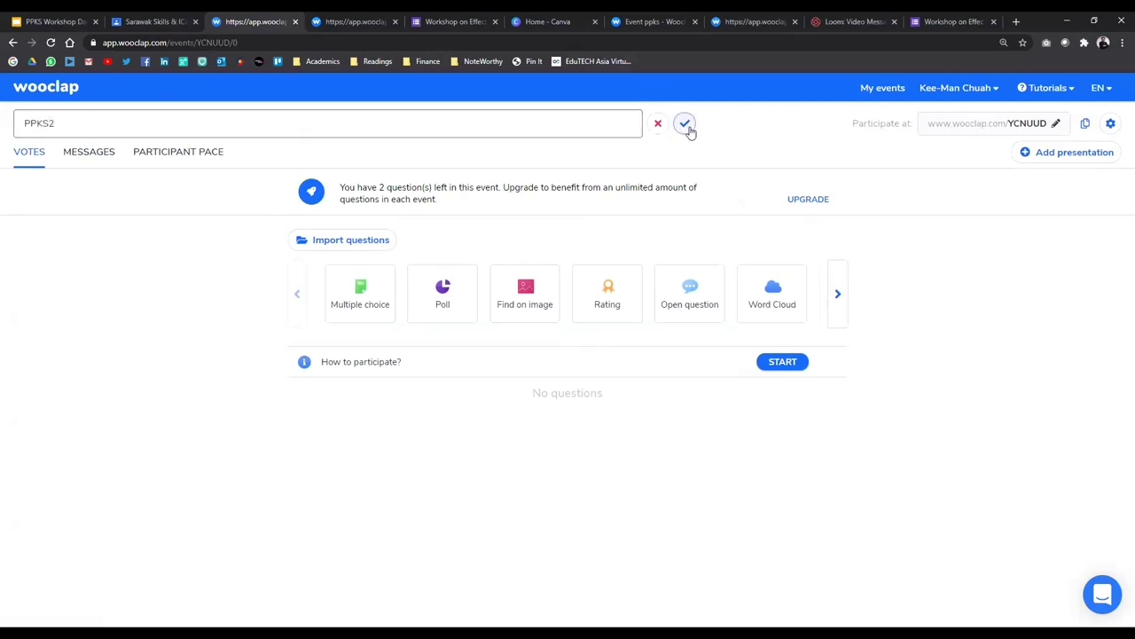
pyautogui.click(687, 129)
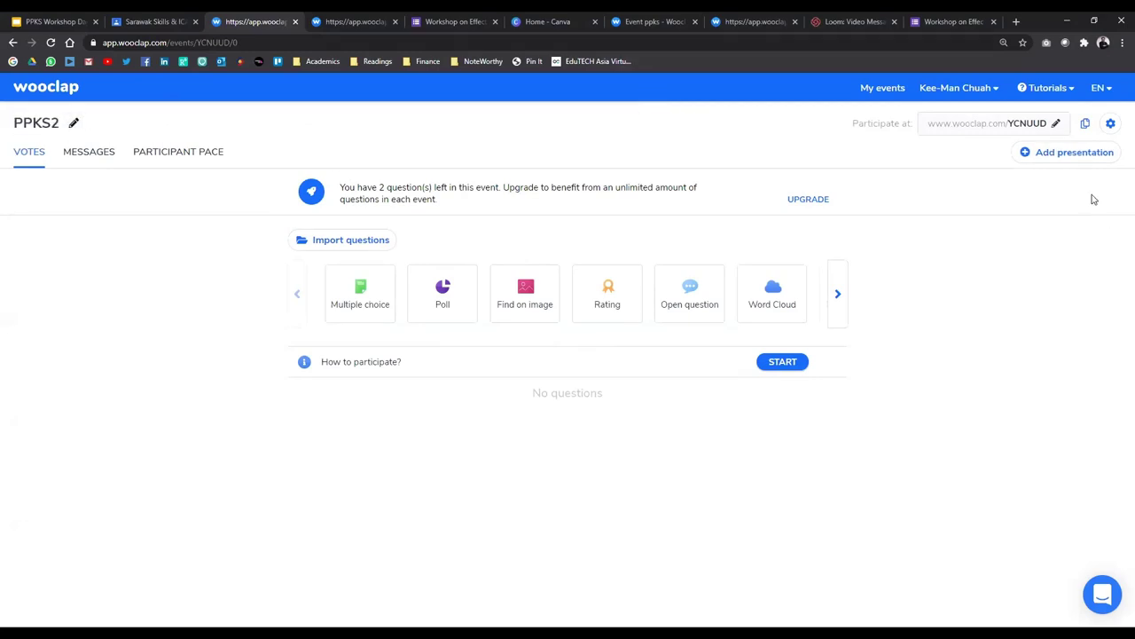
# Step: Change the participation code from YCNUUD to PPKS2
pyautogui.click(1058, 125)
pyautogui.click(1027, 125)
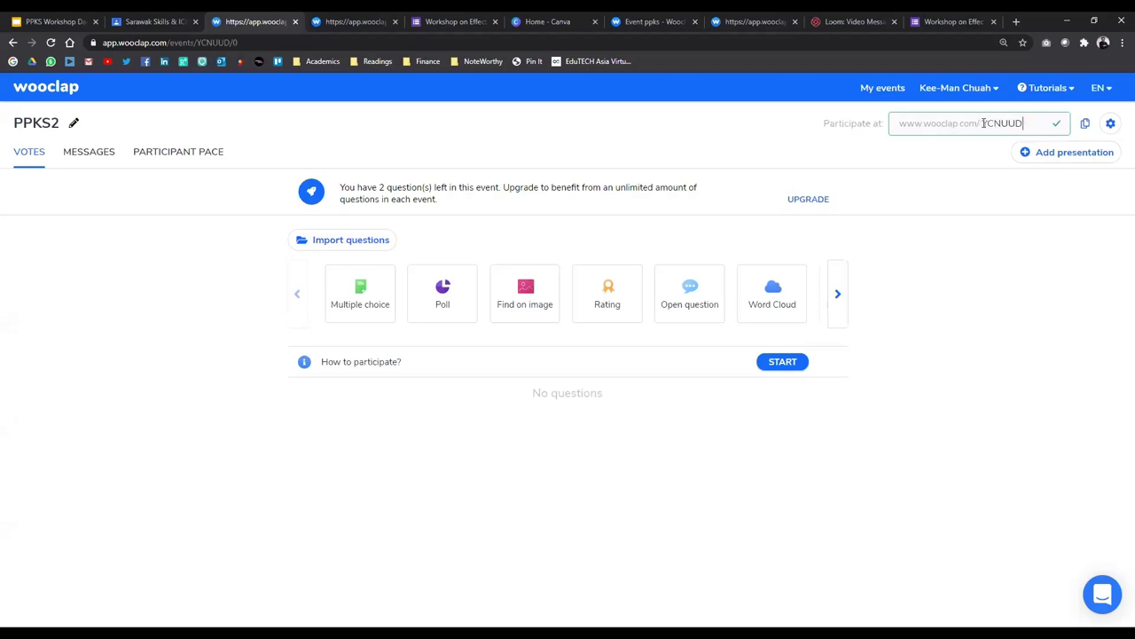
pyautogui.doubleClick(1027, 125)
pyautogui.write('PPKS2')
pyautogui.click(1056, 124)
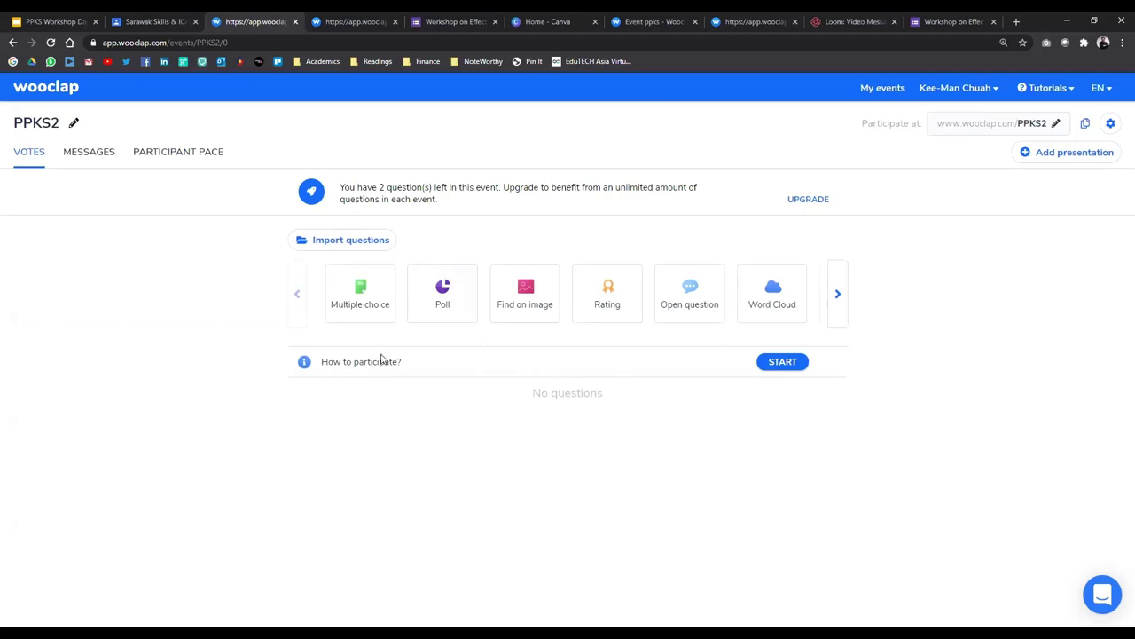
pyautogui.moveTo(359, 288)
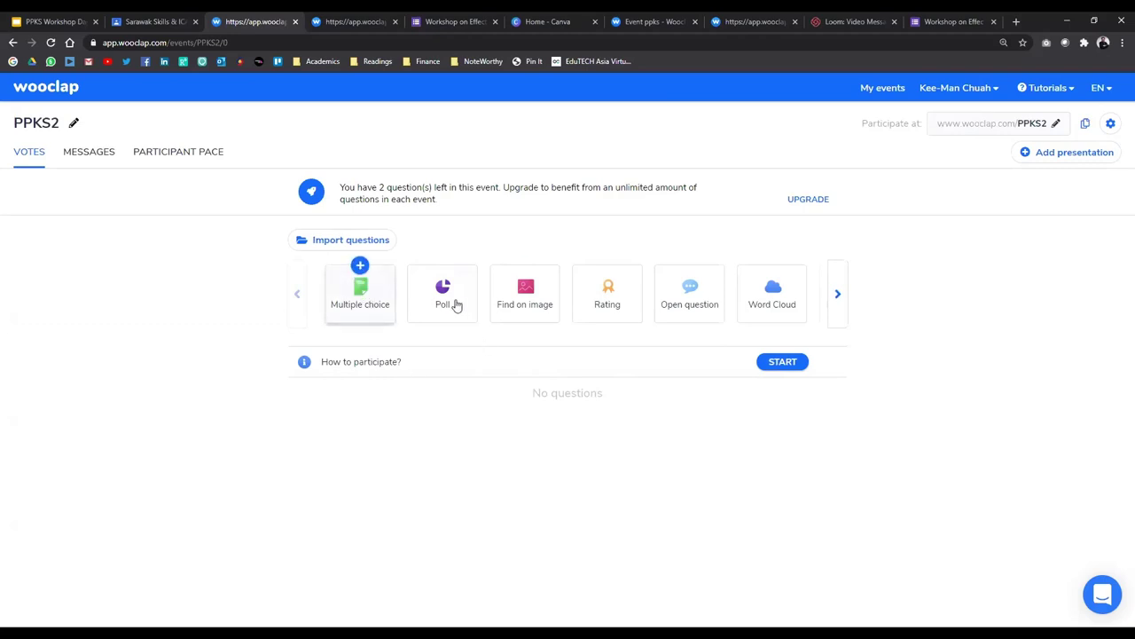
pyautogui.moveTo(461, 305)
pyautogui.moveTo(520, 304)
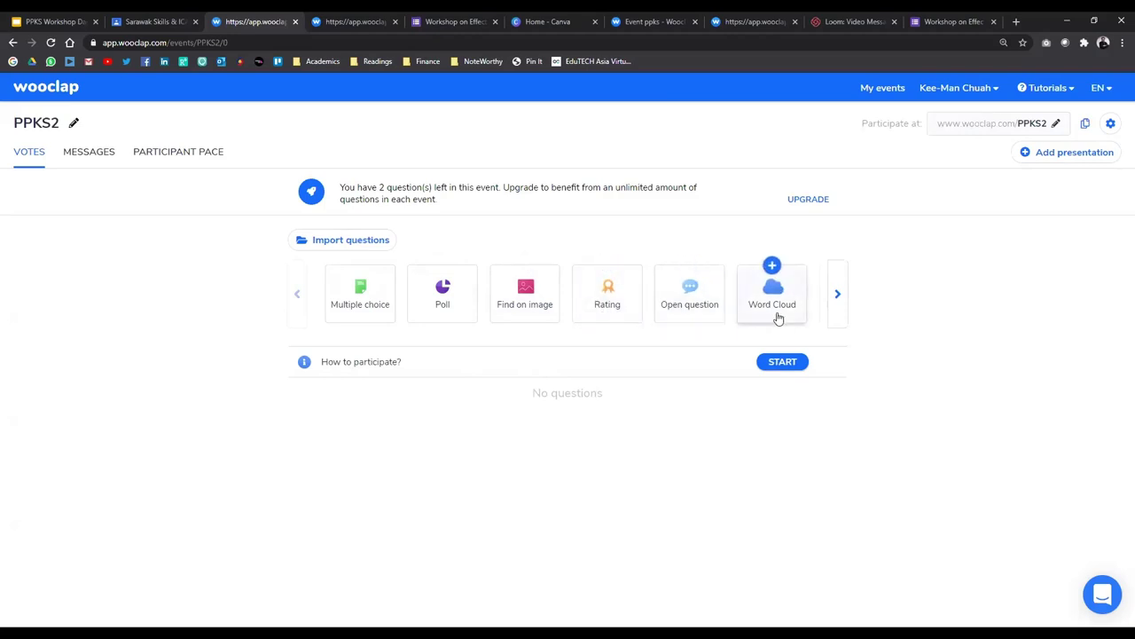
pyautogui.click(842, 298)
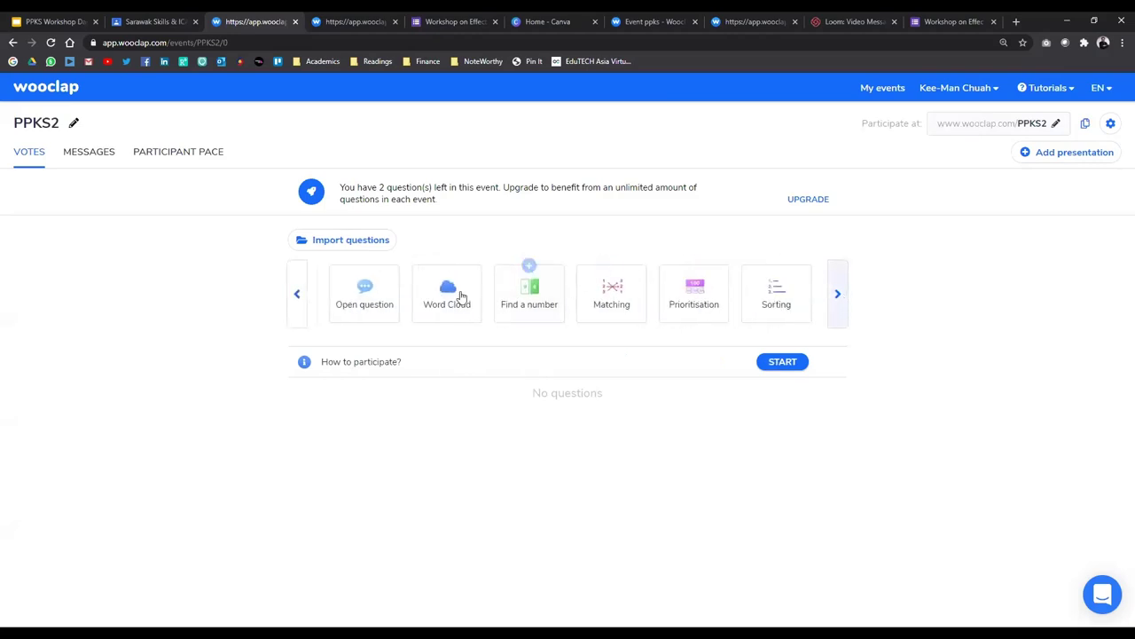
pyautogui.moveTo(435, 302)
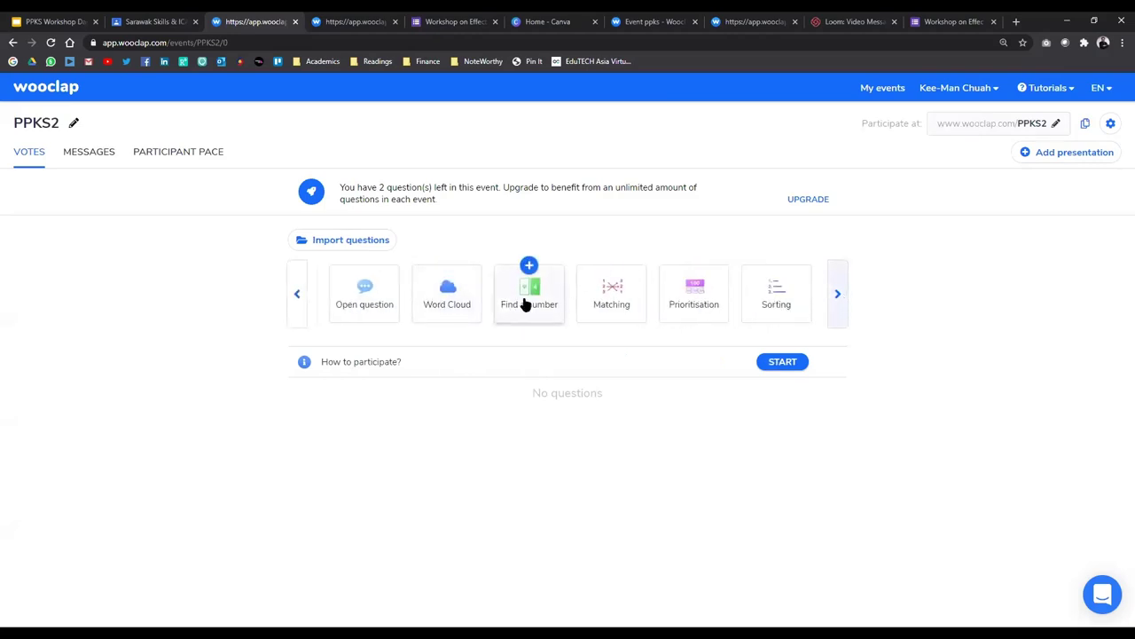
pyautogui.moveTo(720, 315)
pyautogui.click(849, 307)
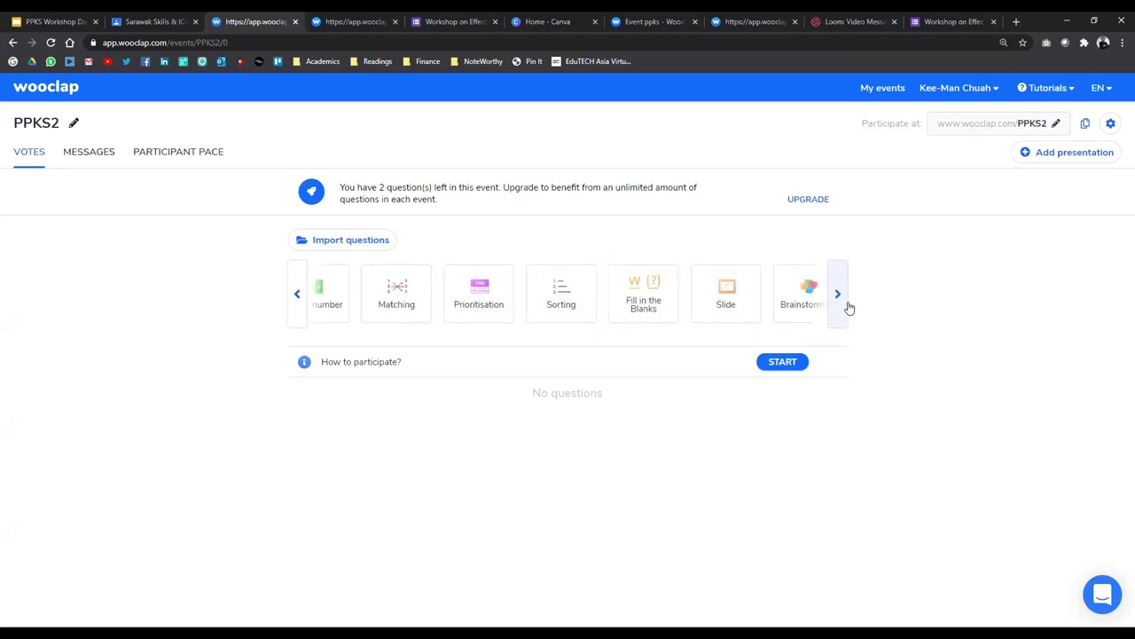
pyautogui.click(297, 294)
pyautogui.click(298, 294)
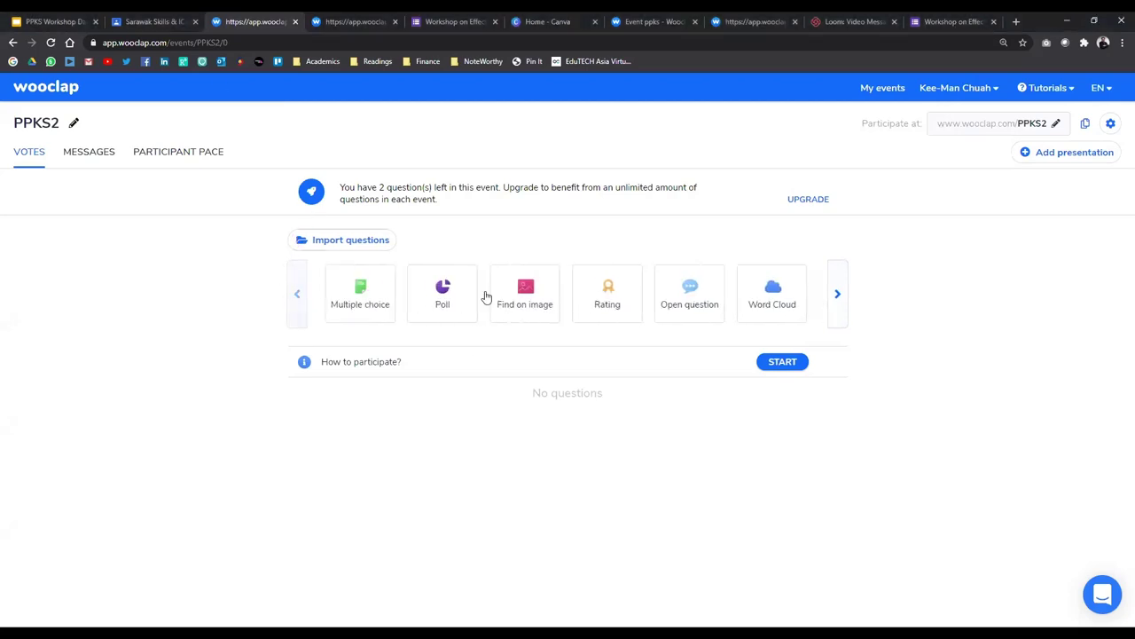
pyautogui.click(692, 300)
# Step: Add and save the open question 'Apakah perasaan anda hari ini?' in PPKS2
pyautogui.click(236, 129)
pyautogui.click(689, 299)
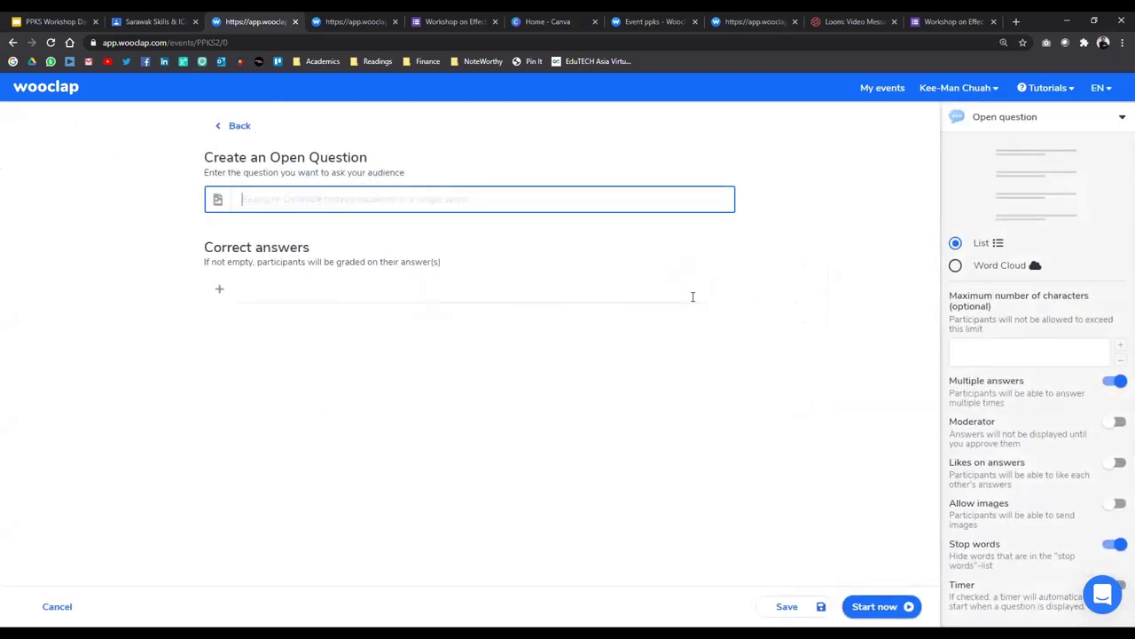
pyautogui.write('Ap')
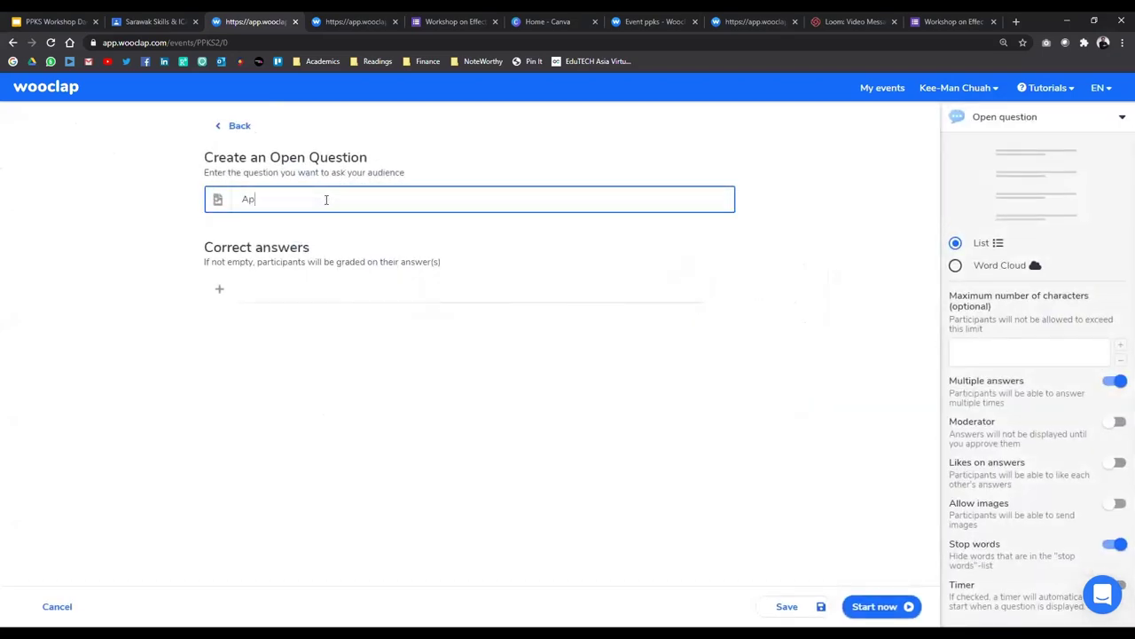
pyautogui.write('akah perasaan anda hari ini?')
pyautogui.click(789, 606)
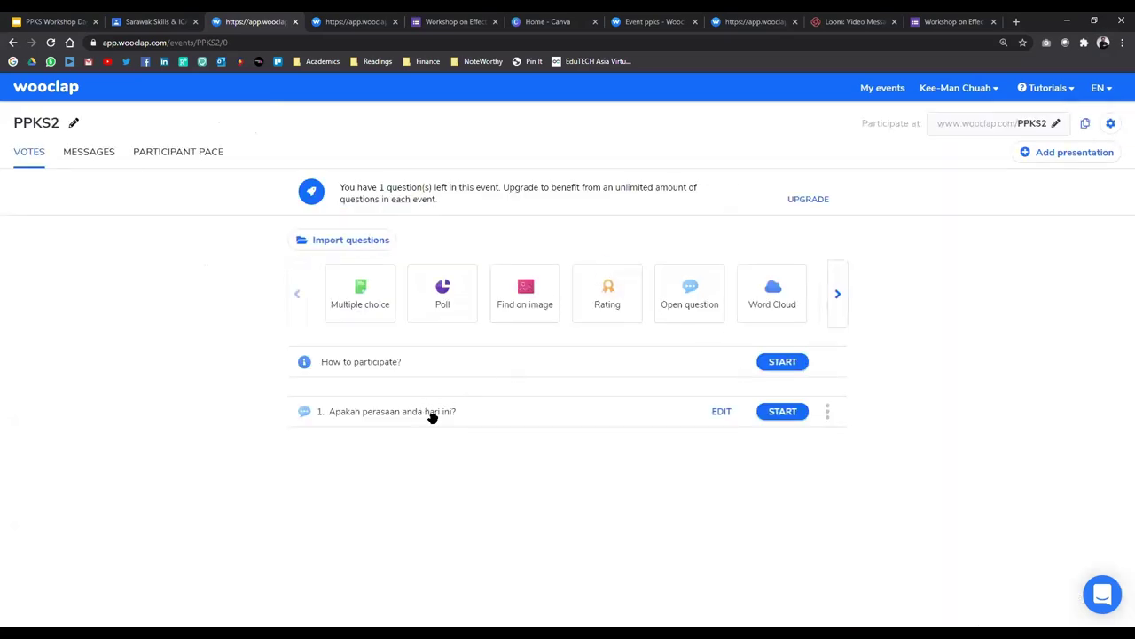
# Step: Edit question 1 to display as a Word Cloud with multiple answers on, then save
pyautogui.click(834, 346)
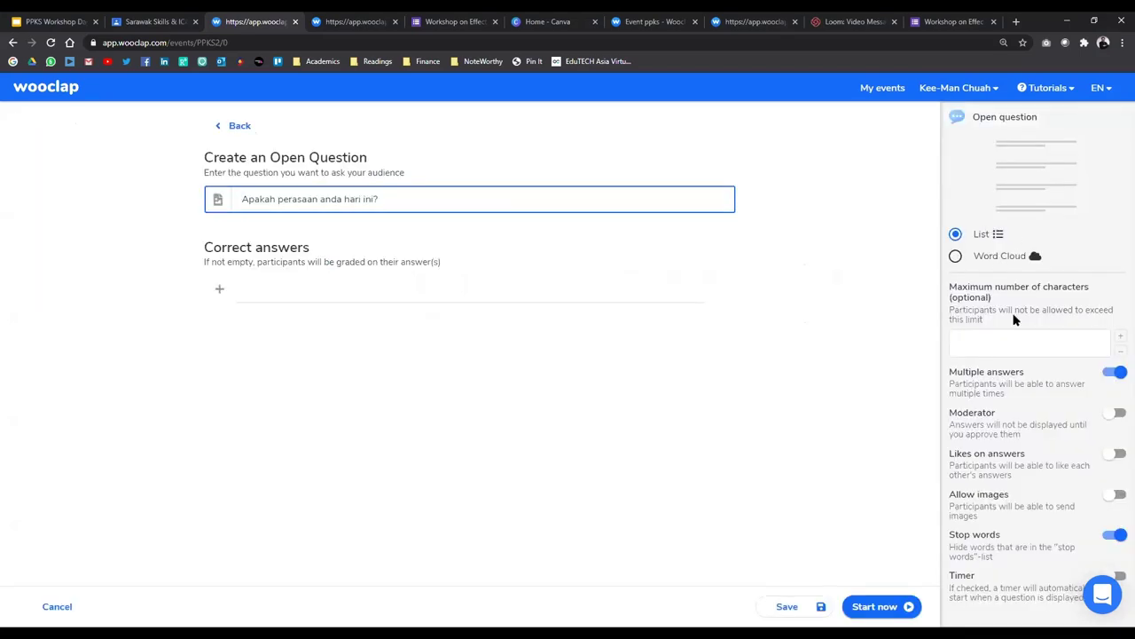
pyautogui.click(983, 259)
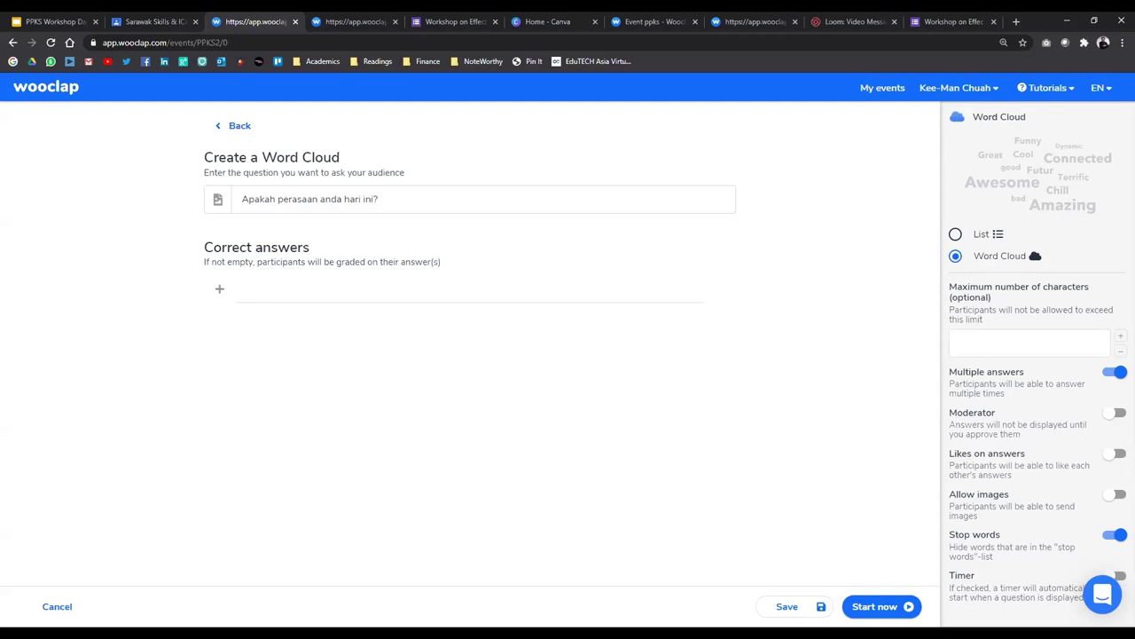
pyautogui.click(957, 234)
pyautogui.click(955, 255)
pyautogui.click(1117, 376)
pyautogui.click(1110, 379)
pyautogui.click(784, 606)
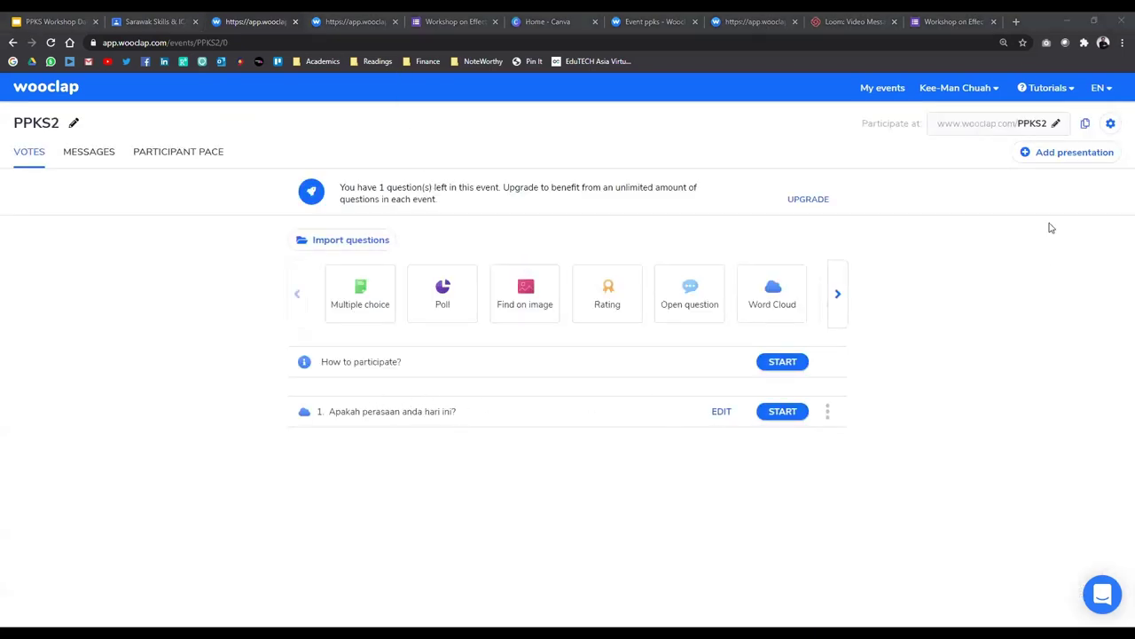
# Step: Start question 1 live, highlight the join address, and collect answers 'gembira', 'baik', 'Happy'
pyautogui.click(783, 412)
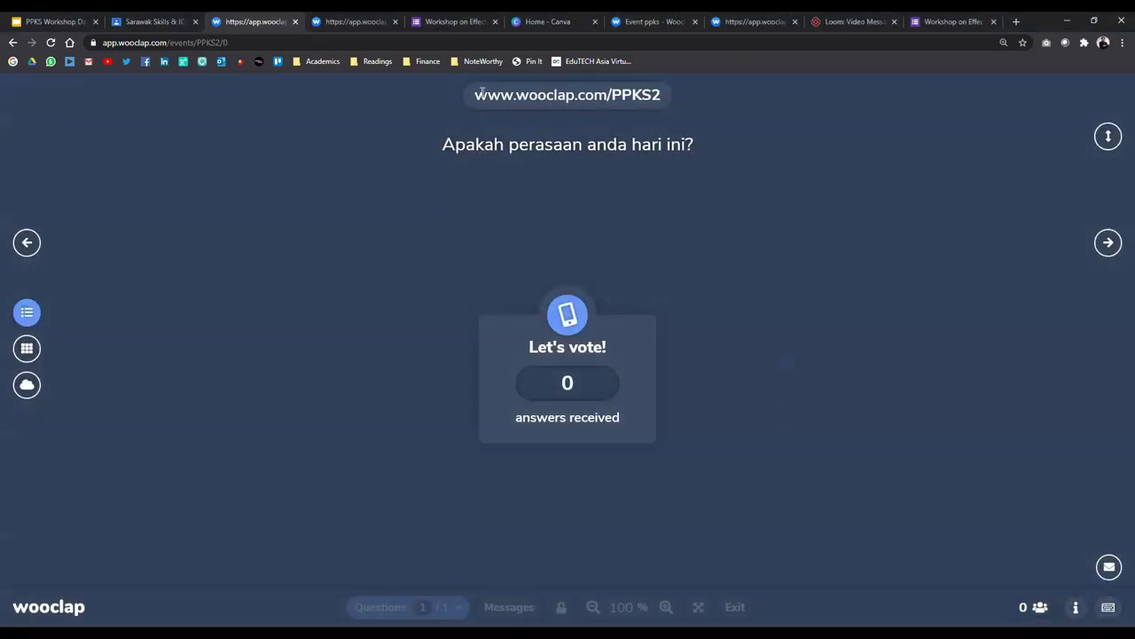
pyautogui.moveTo(488, 94); pyautogui.dragTo(660, 101)
pyautogui.click(660, 101)
pyautogui.moveTo(456, 145); pyautogui.dragTo(723, 168)
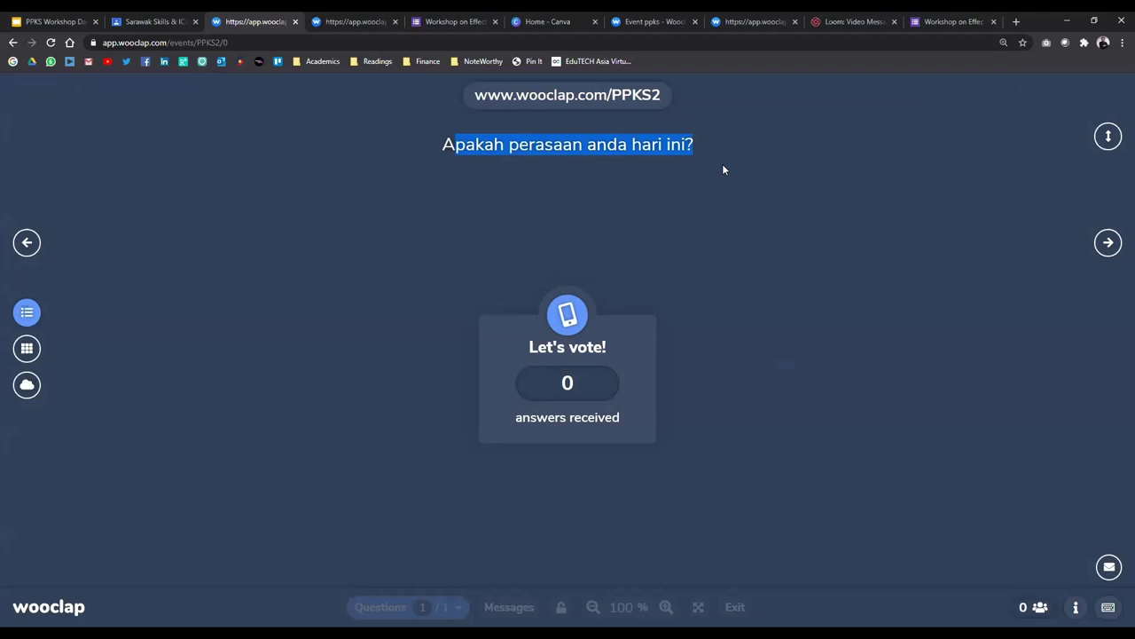
pyautogui.click(650, 159)
pyautogui.moveTo(477, 89); pyautogui.dragTo(669, 95)
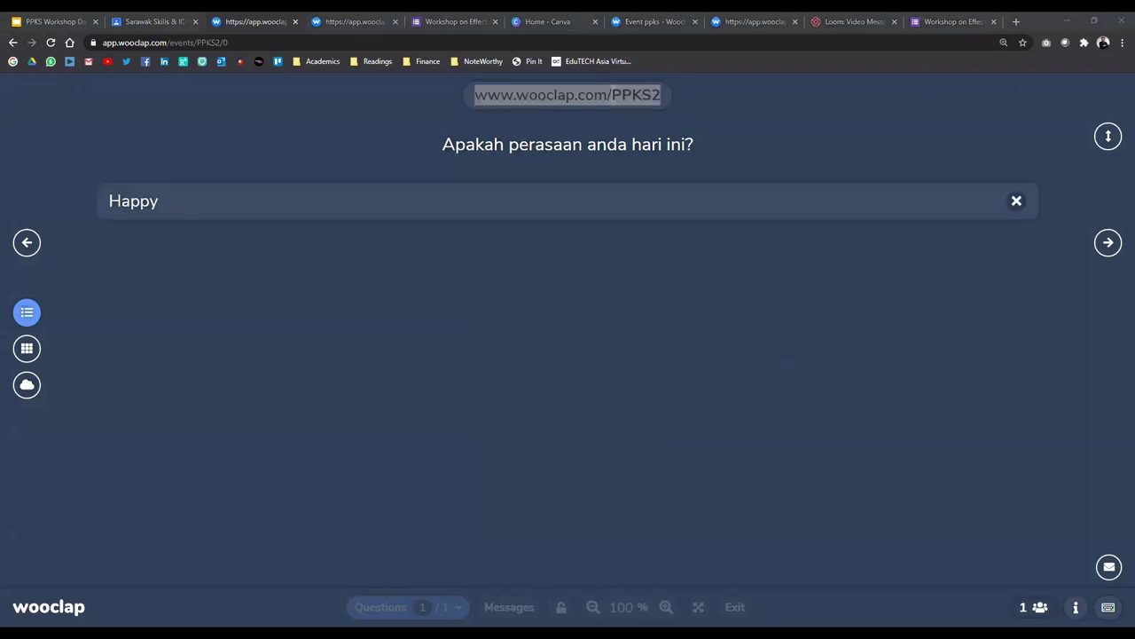
pyautogui.click(28, 322)
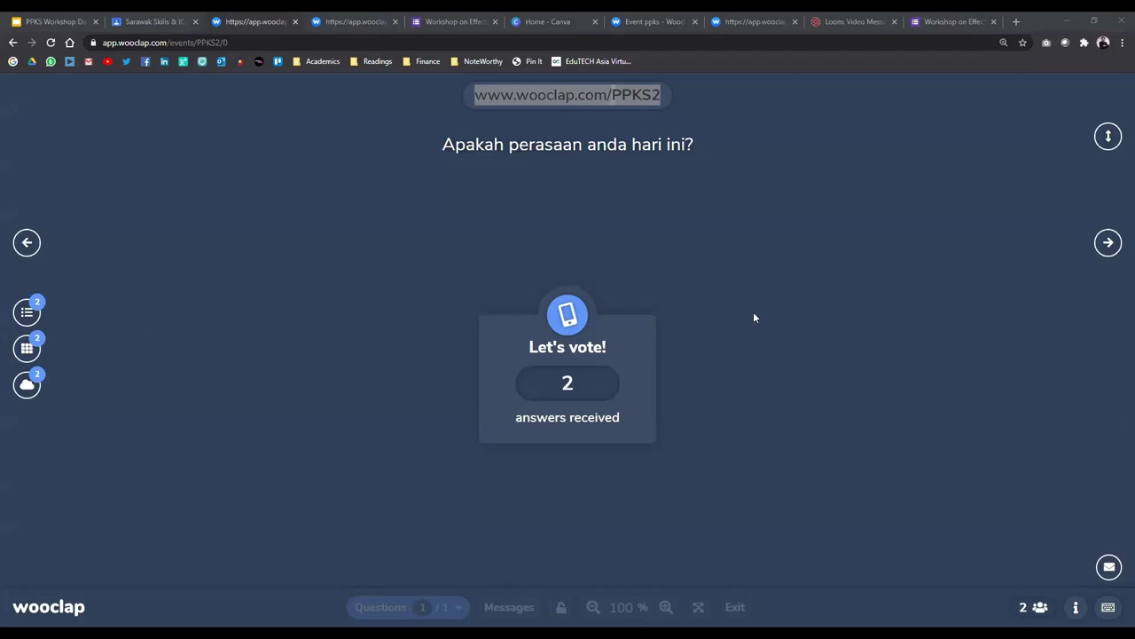
pyautogui.click(26, 312)
# Step: Switch the results from grid tiles and list views to the WordCloud view
pyautogui.click(26, 348)
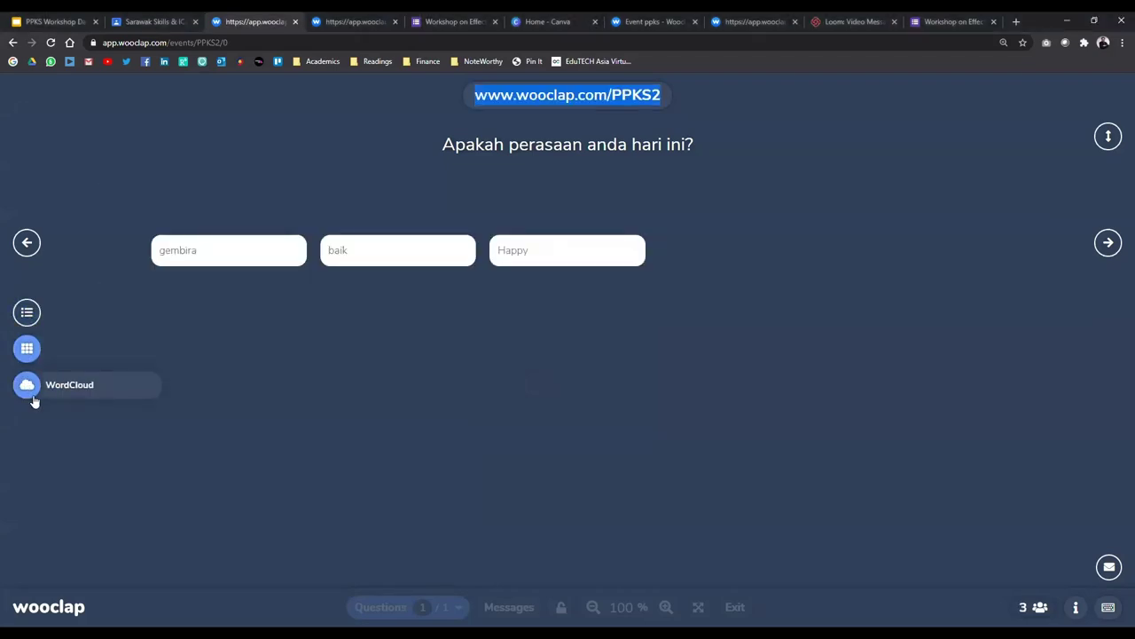
pyautogui.click(27, 312)
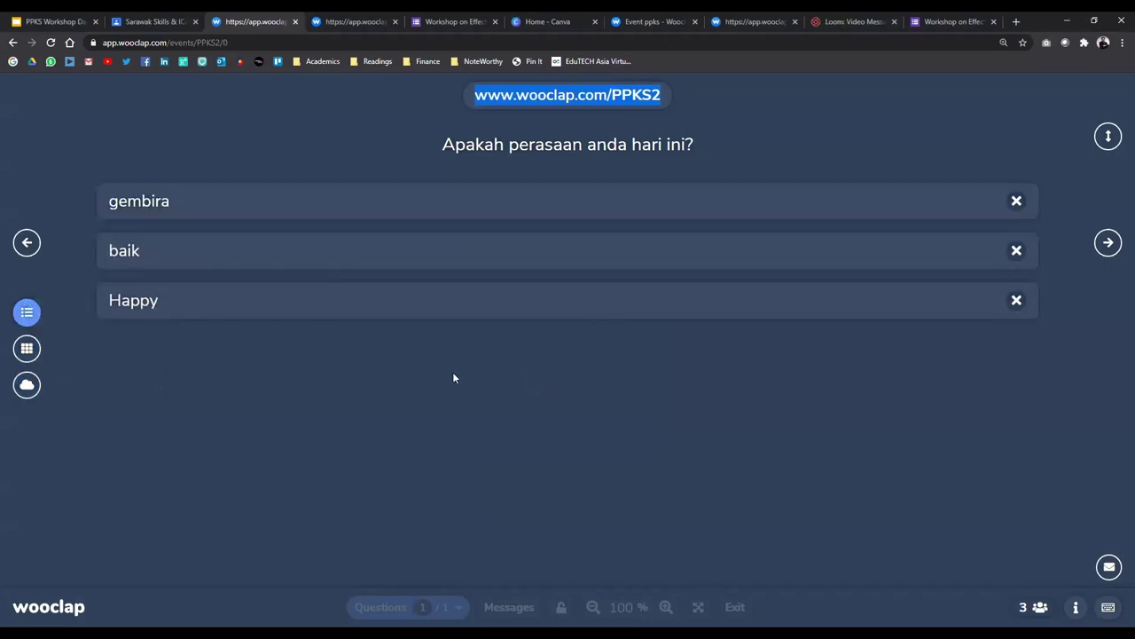
pyautogui.click(27, 384)
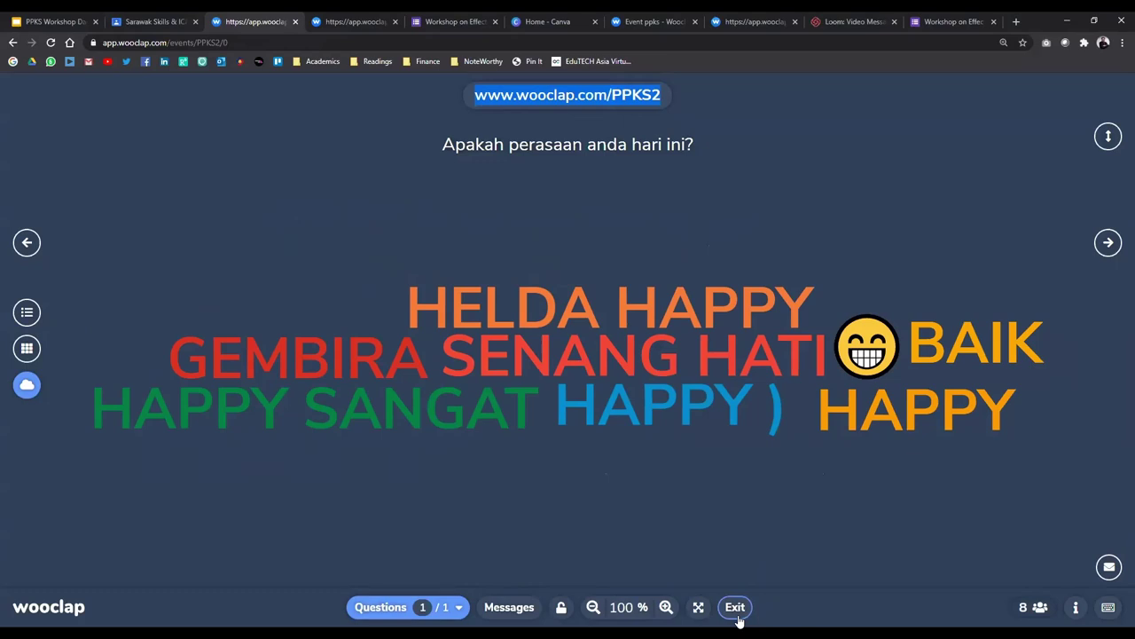
# Step: Exit the presentation, then reopen and re-save the question
pyautogui.click(735, 609)
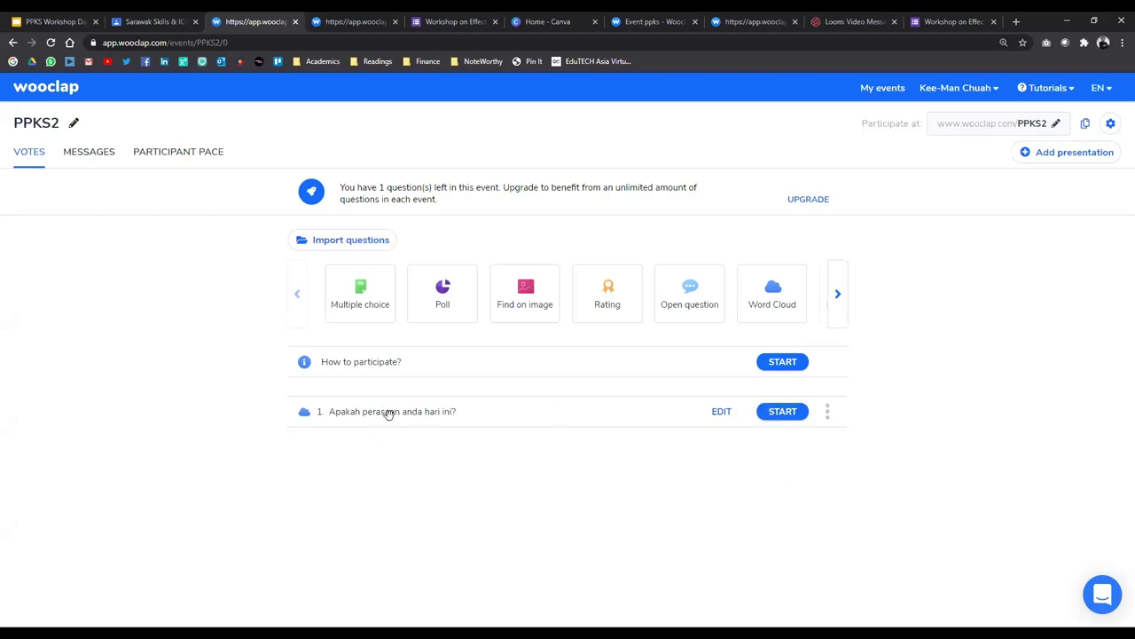
pyautogui.click(726, 413)
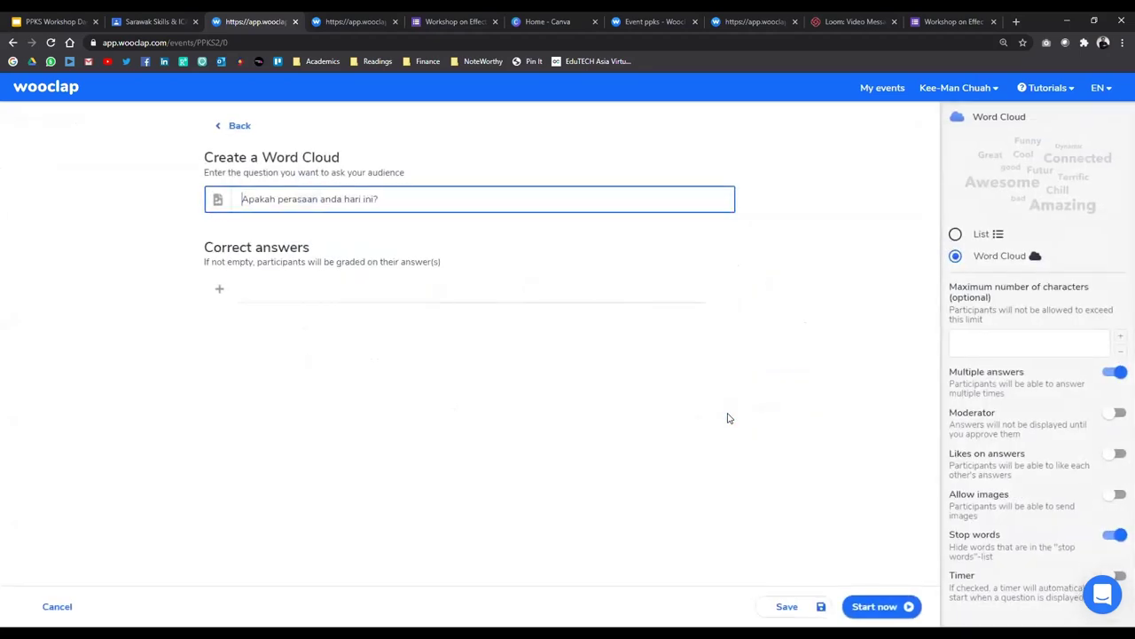
pyautogui.click(787, 607)
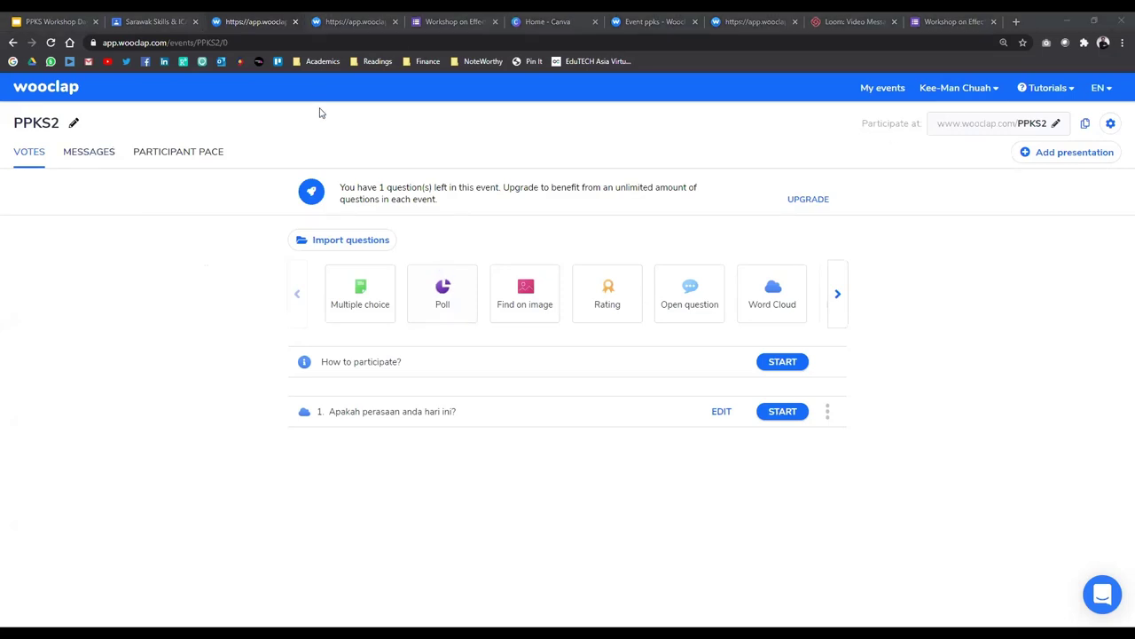
# Step: Load app.wooclap.com/ppks2 in the fourth tab, then return to the PPKS2 event tab
pyautogui.click(324, 21)
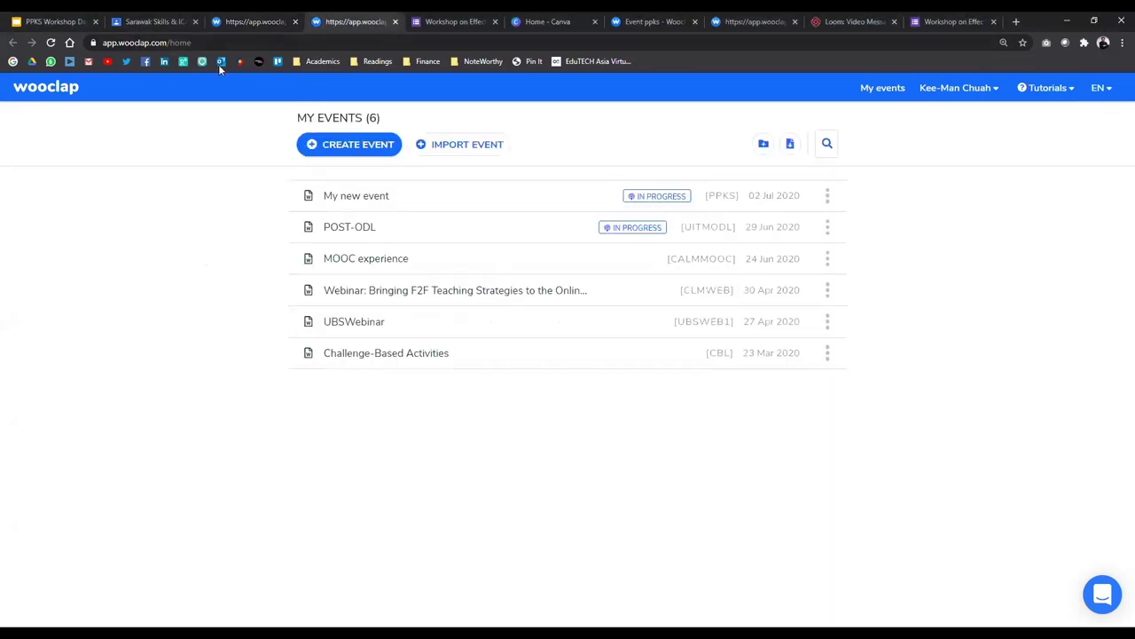
pyautogui.doubleClick(178, 41)
pyautogui.write('p')
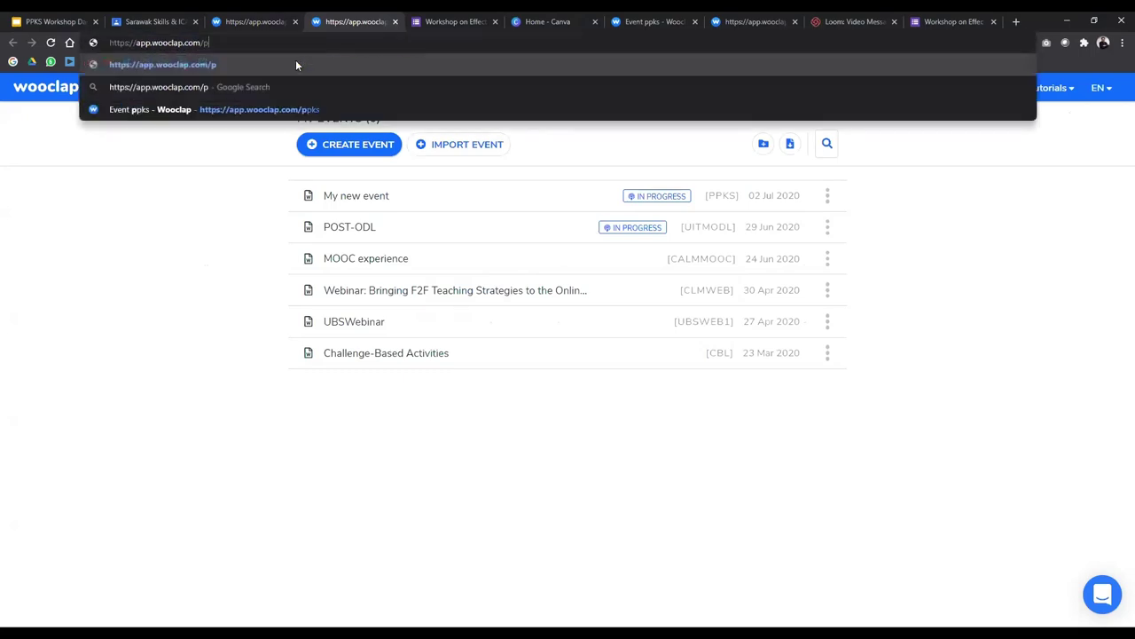
pyautogui.write('pks2')
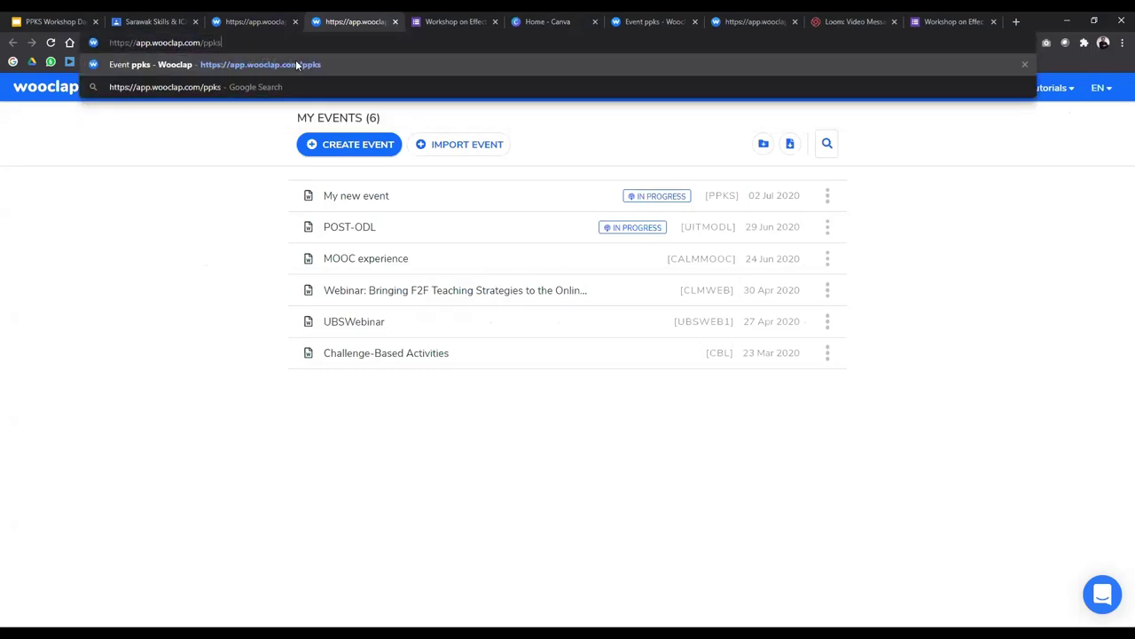
pyautogui.press('Return')
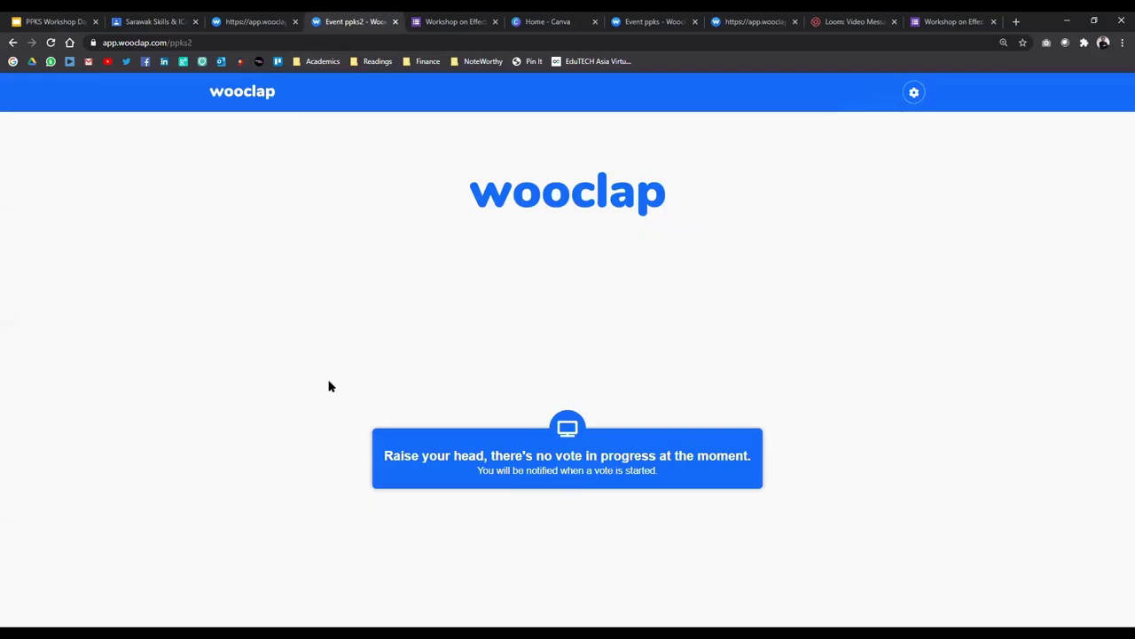
pyautogui.click(236, 18)
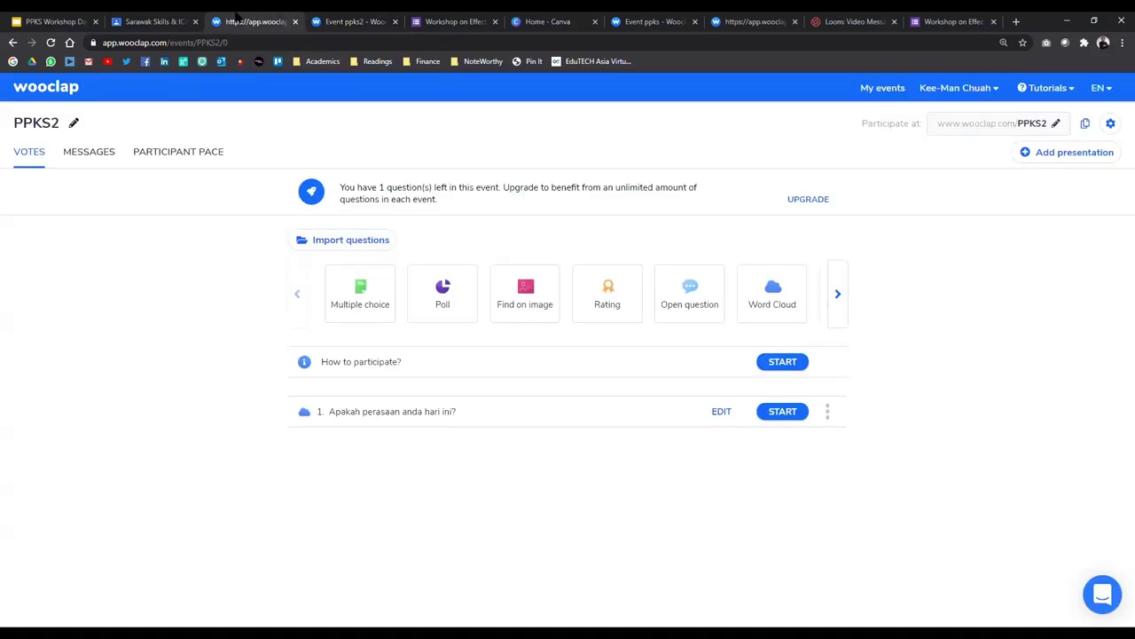
# Step: Relaunch the 'Apakah perasaan anda hari ini?' word cloud, then exit back to the editor
pyautogui.click(781, 411)
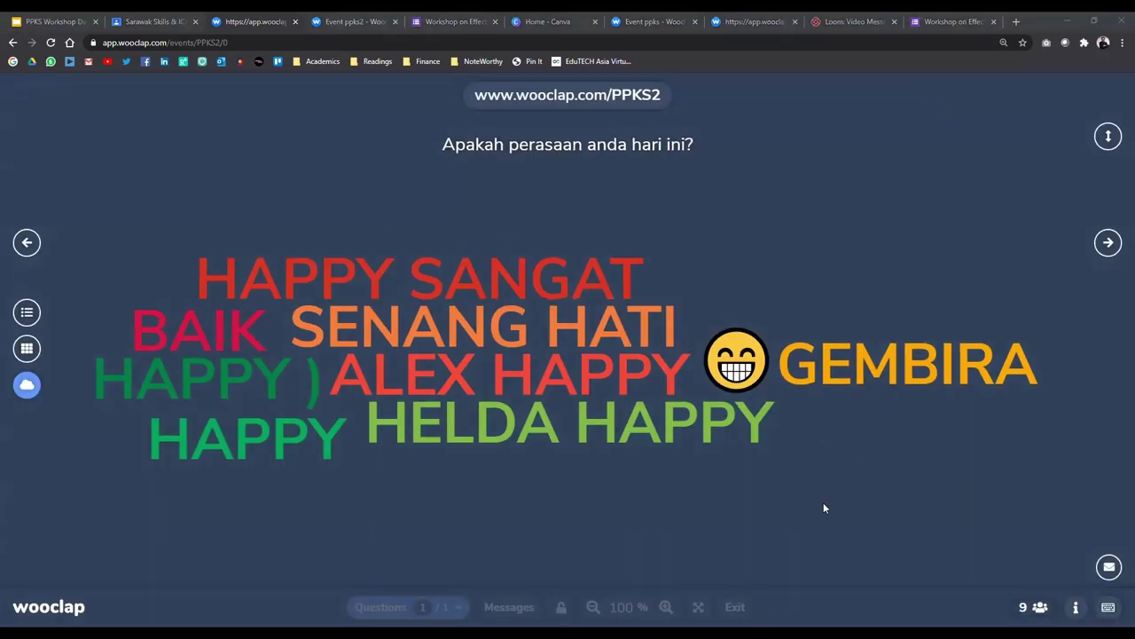
pyautogui.click(745, 605)
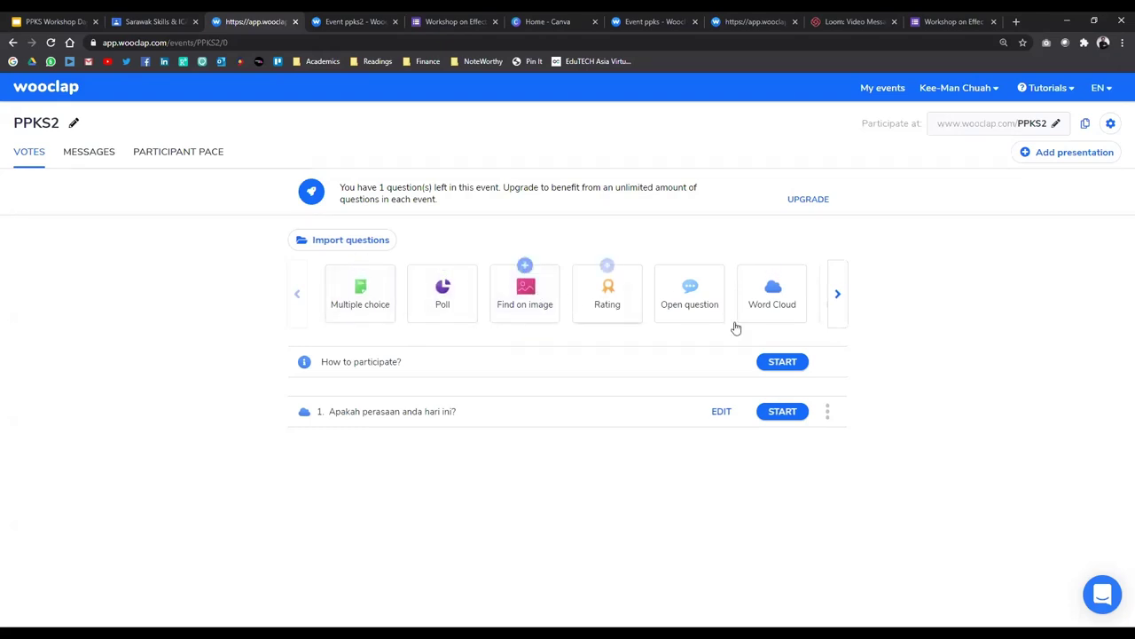
# Step: Start a Brainstorming question worded 'What do you think of online learning?'
pyautogui.click(839, 297)
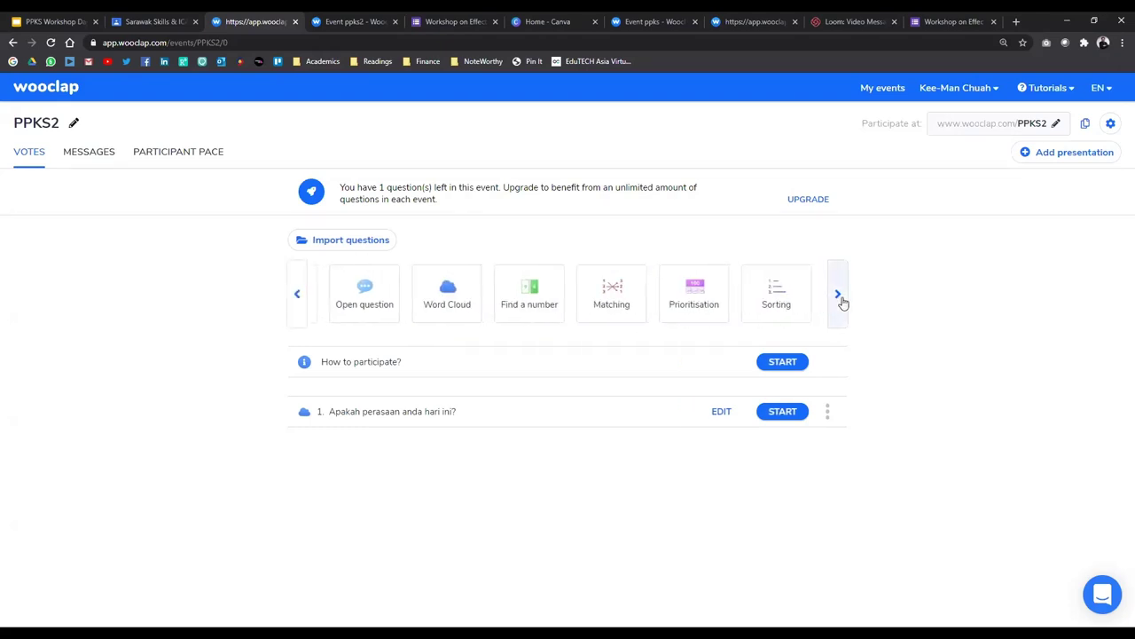
pyautogui.click(839, 297)
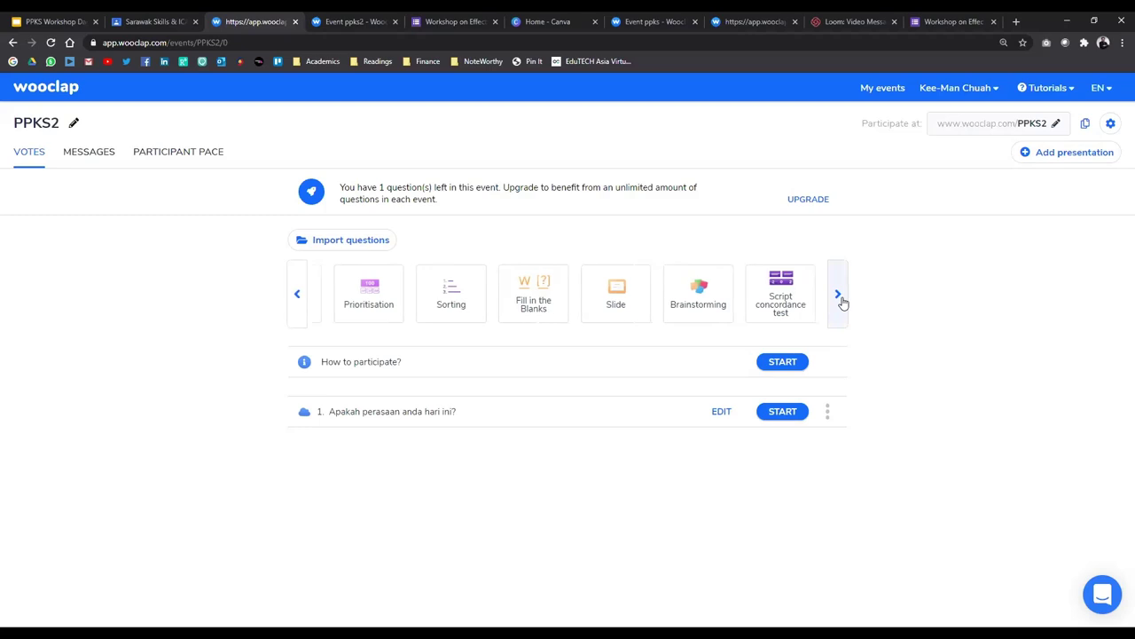
pyautogui.click(705, 304)
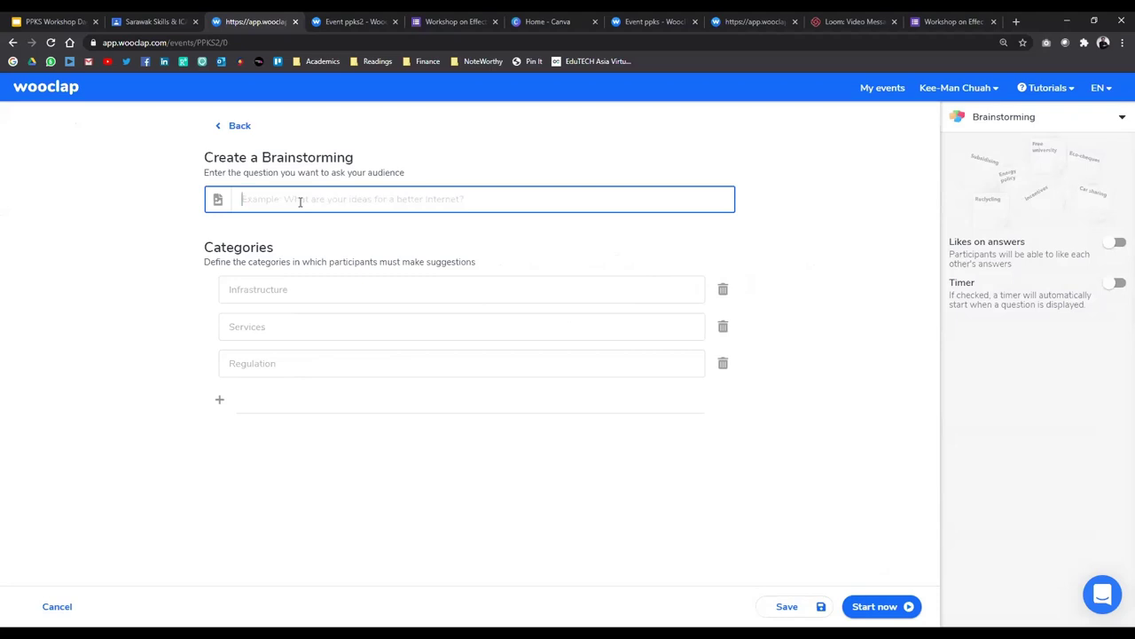
pyautogui.write('What are the chal')
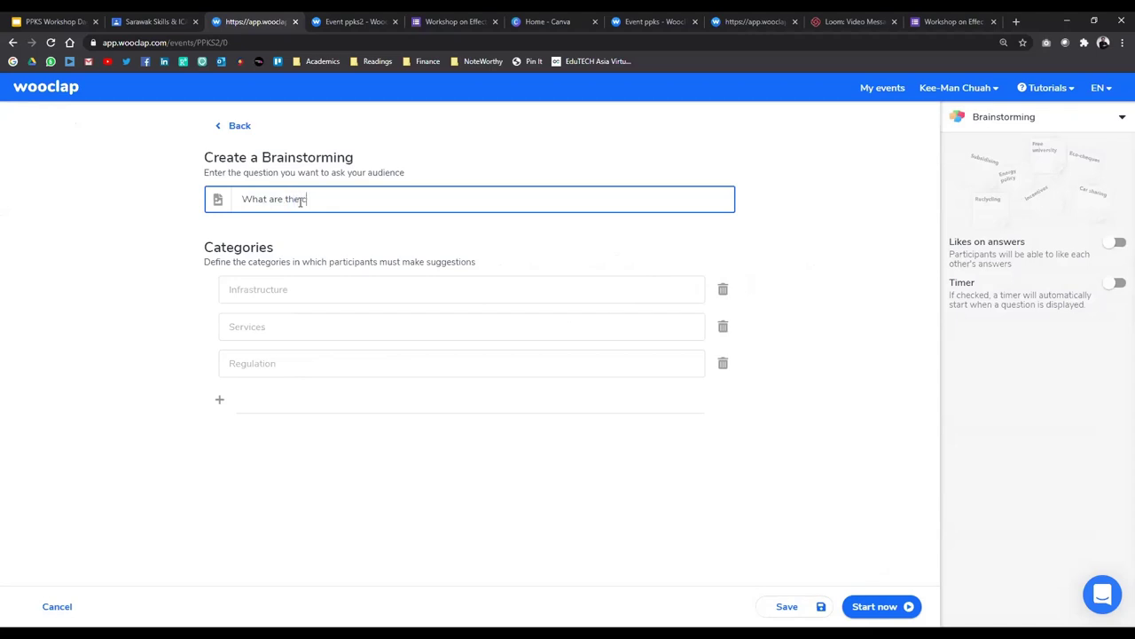
pyautogui.write('lenges of online learning')
pyautogui.moveTo(351, 200); pyautogui.dragTo(219, 184)
pyautogui.write('What do you think')
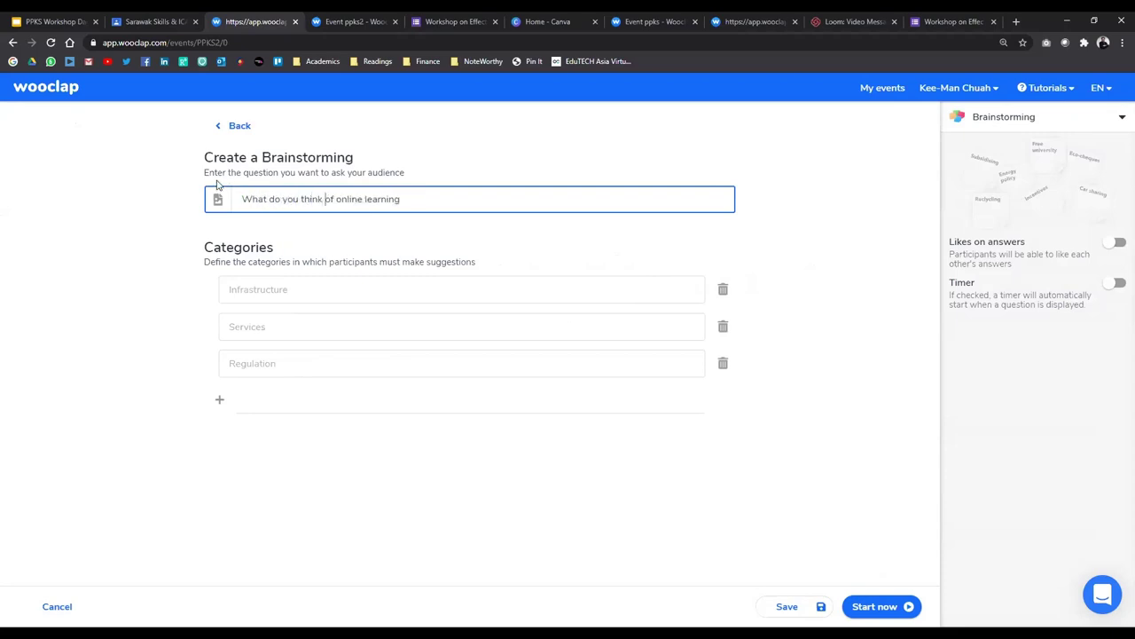
pyautogui.click(412, 197)
pyautogui.write('?')
# Step: Name the categories The Good, The Bad and The Funny, and save the question
pyautogui.click(273, 291)
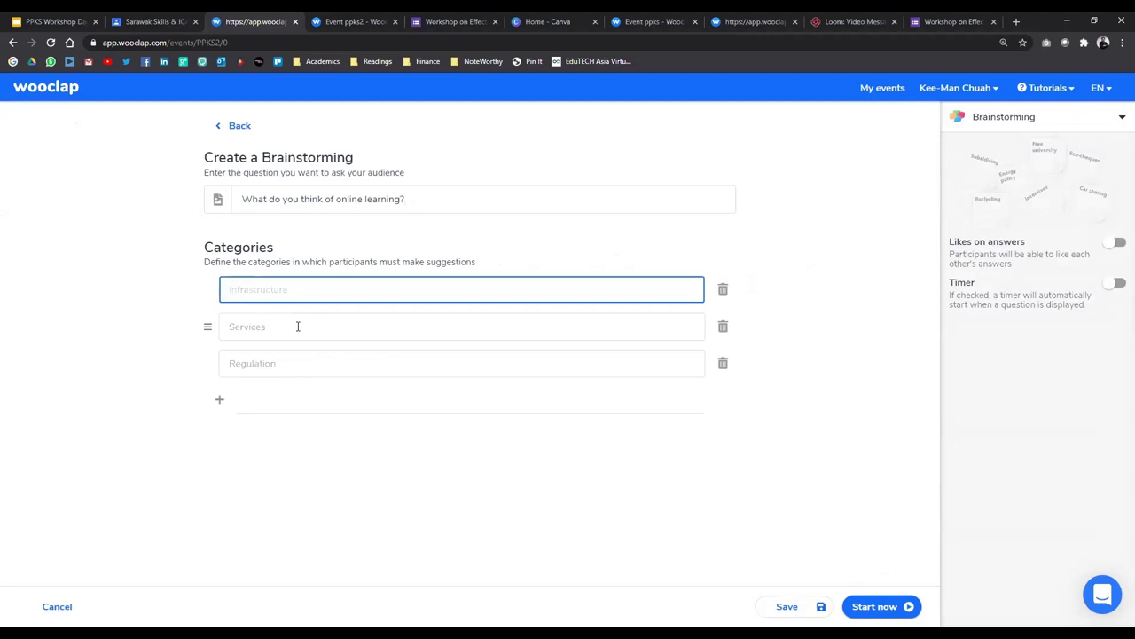
pyautogui.write('The Good')
pyautogui.press('Tab')
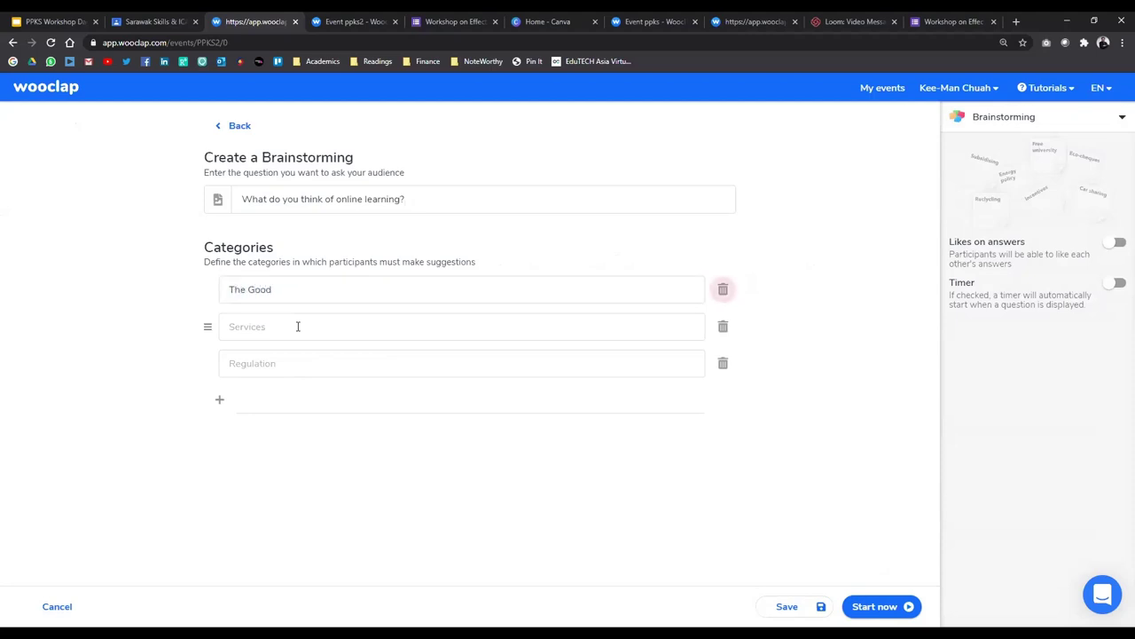
pyautogui.press('Tab')
pyautogui.write('The Bad')
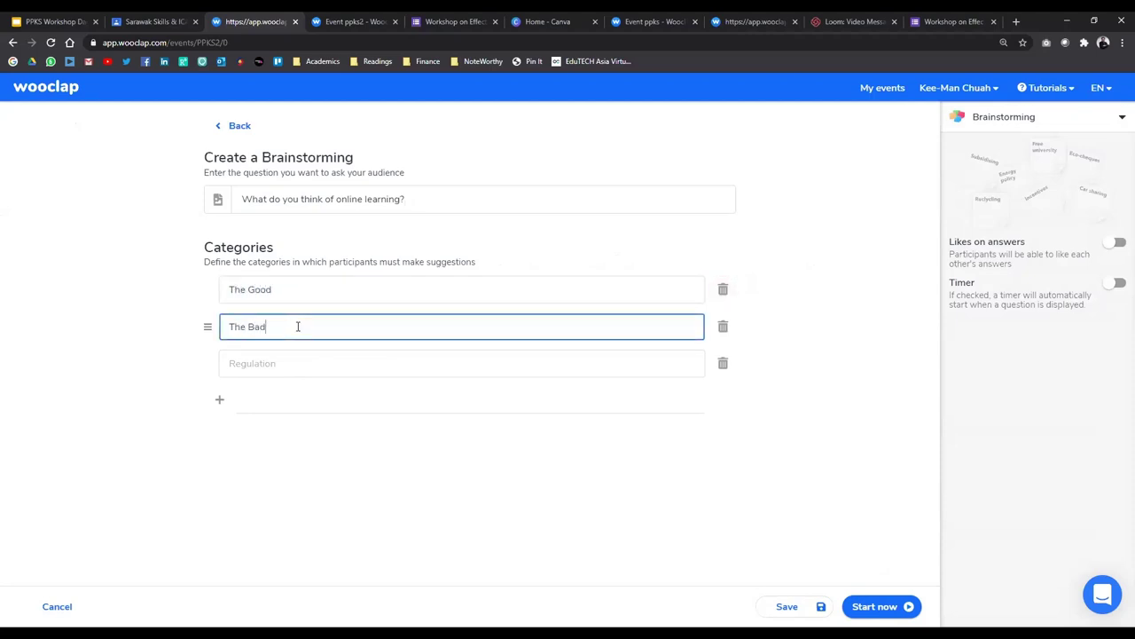
pyautogui.click(317, 371)
pyautogui.write('Th')
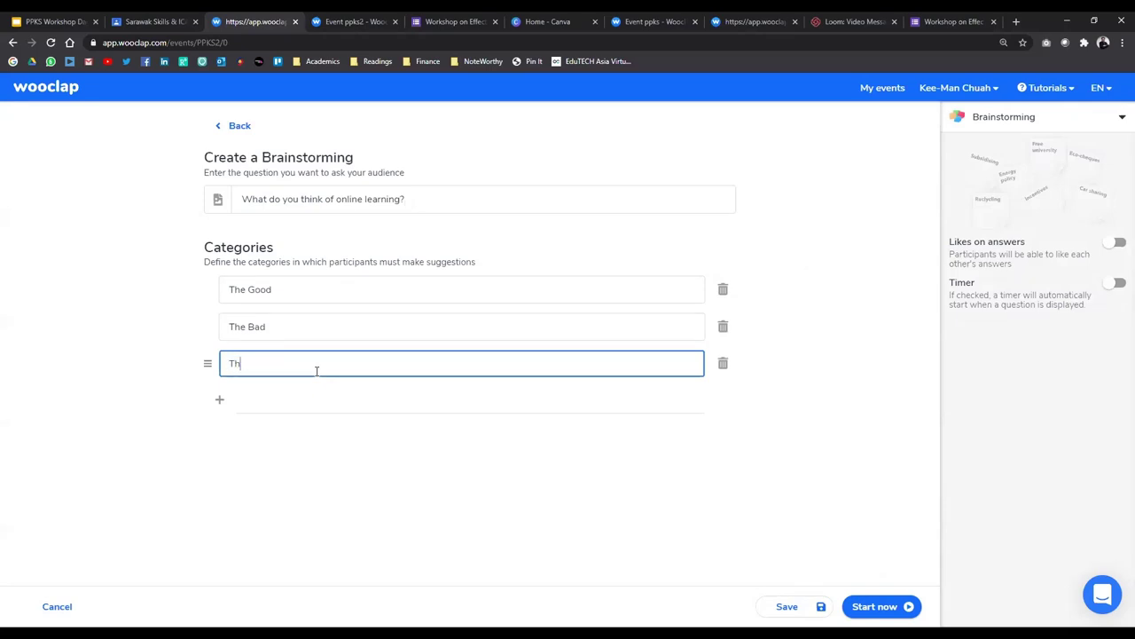
pyautogui.write('e Fin')
pyautogui.press('BackSpace')
pyautogui.press('BackSpace')
pyautogui.write('unny')
pyautogui.click(786, 610)
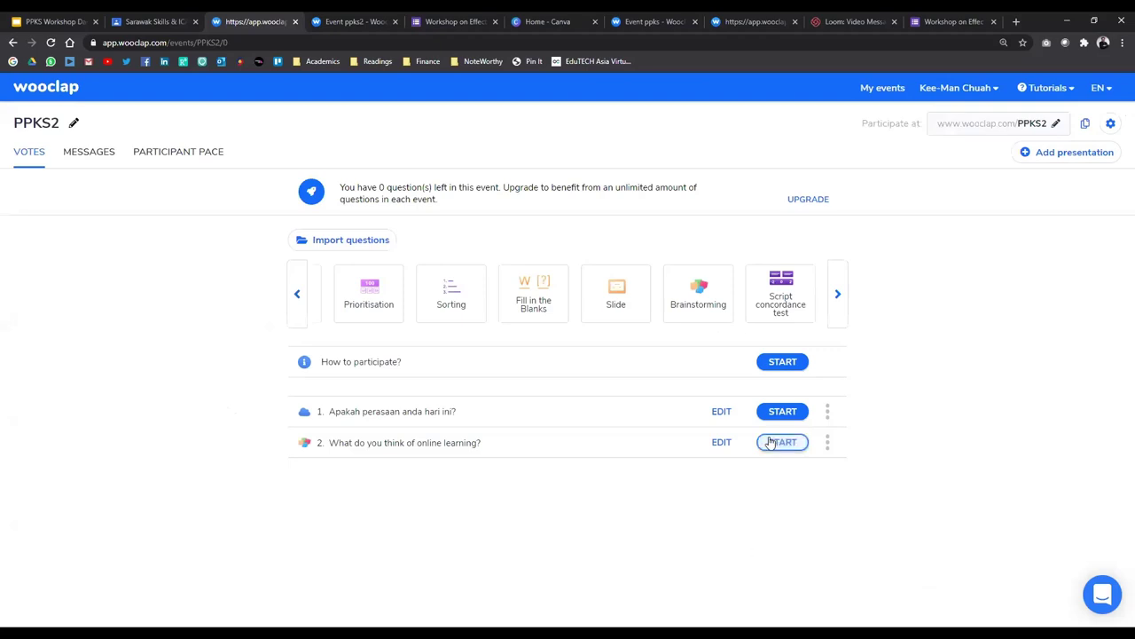
# Step: Start question 2, select the PPKS2 join address, and switch to the participant page
pyautogui.click(782, 443)
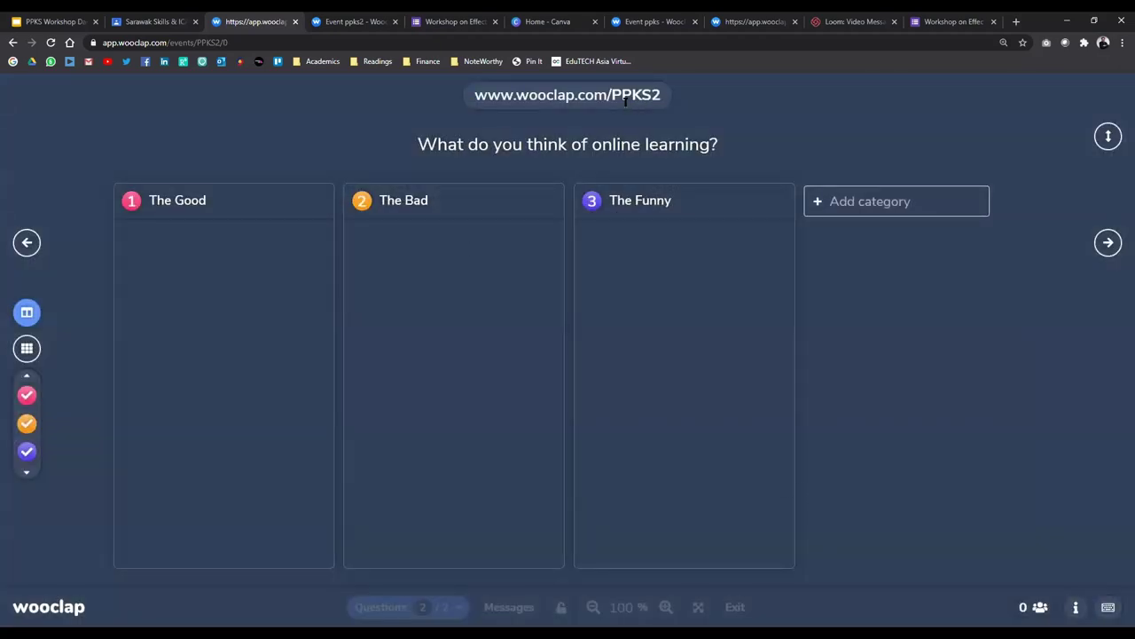
pyautogui.moveTo(663, 95); pyautogui.dragTo(612, 96)
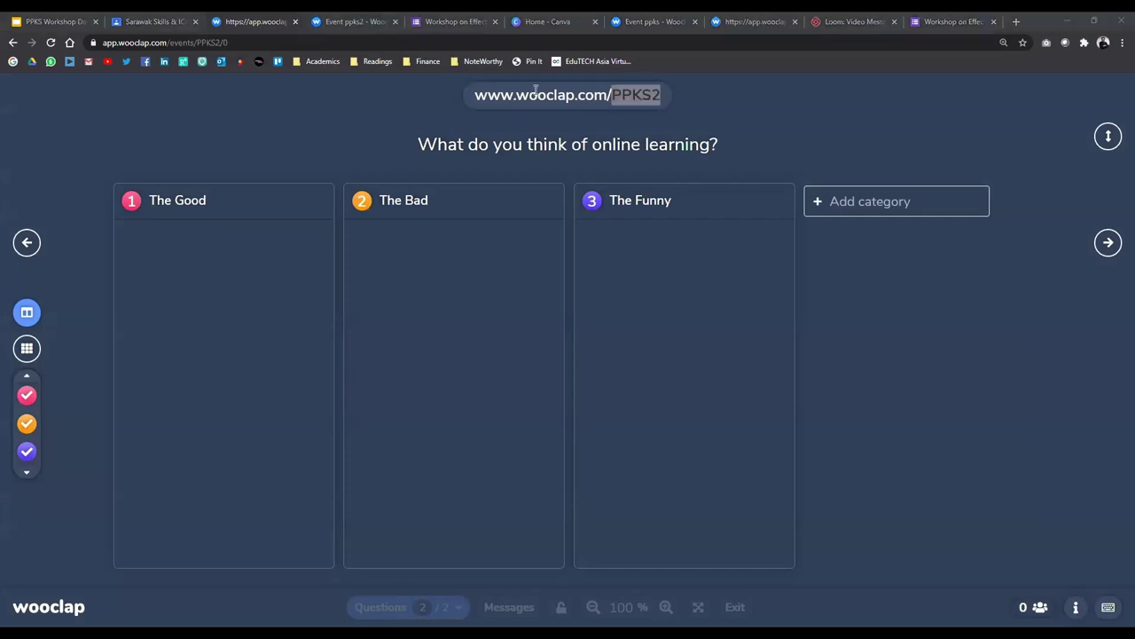
pyautogui.moveTo(475, 95); pyautogui.dragTo(650, 105)
pyautogui.hotkey('ctrl', 'Tab')
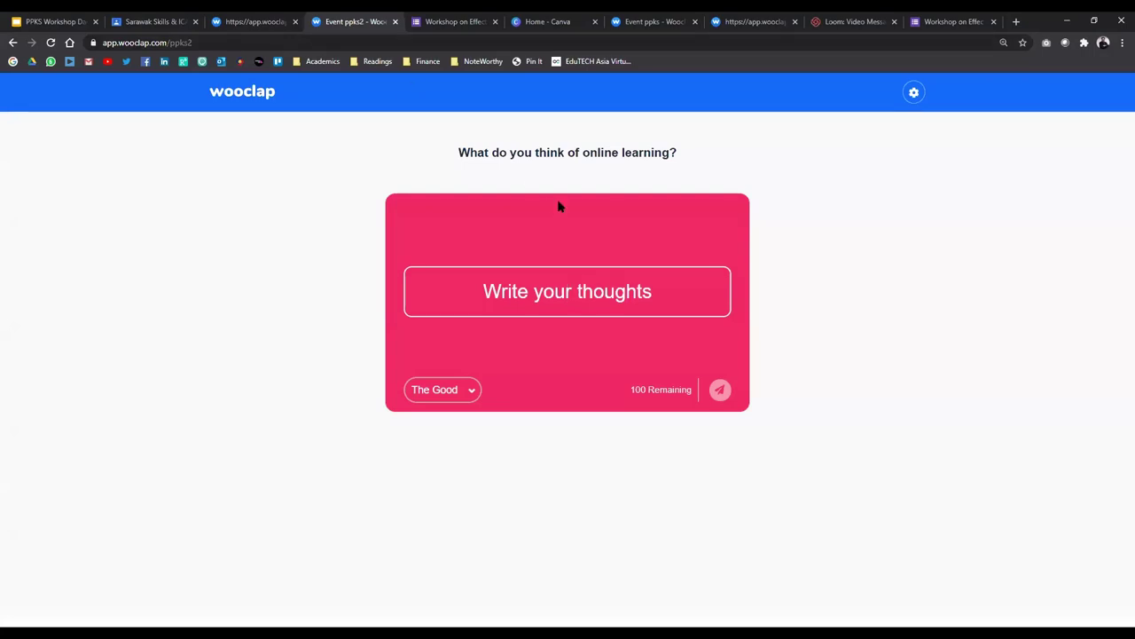
# Step: Submit the answer 'Very easy to deliver my lesson' under The Good
pyautogui.click(439, 391)
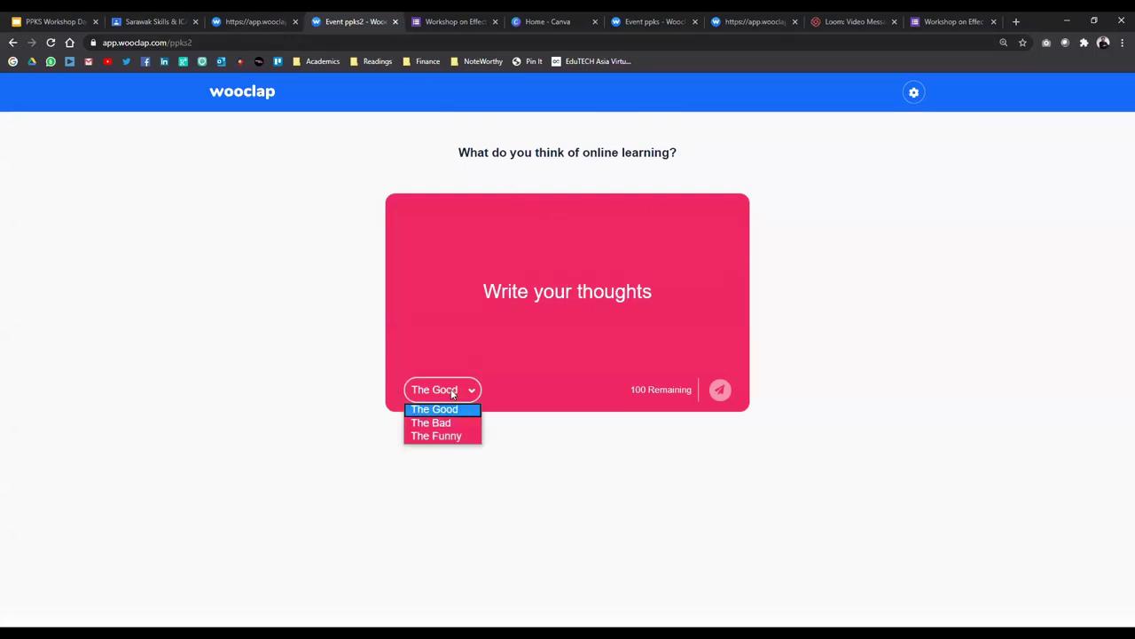
pyautogui.press('Down')
pyautogui.press('Down')
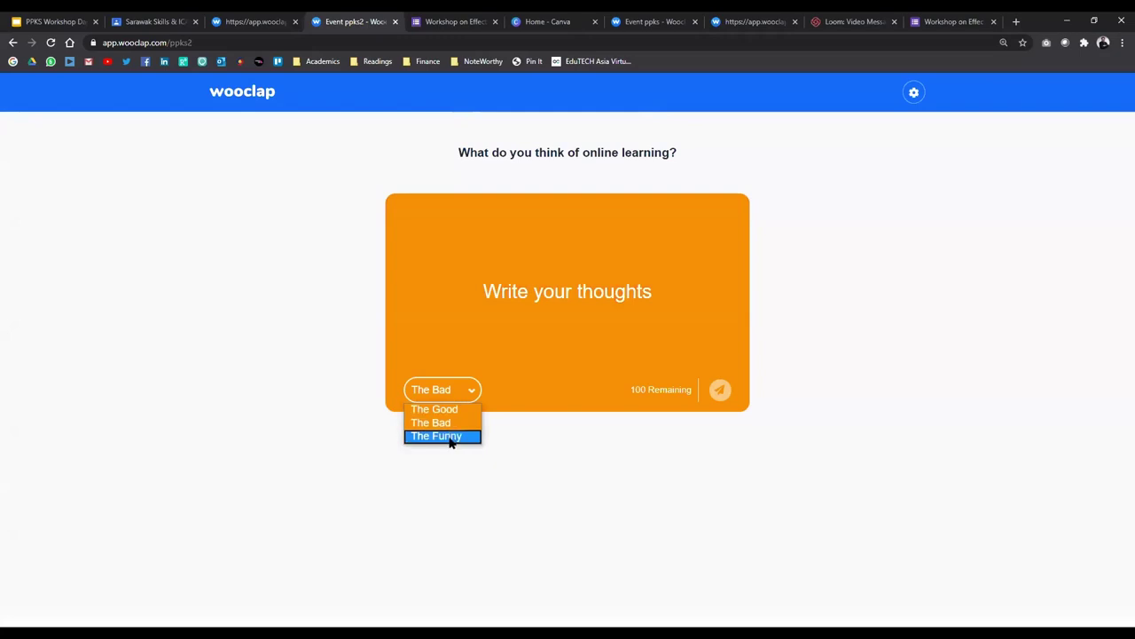
pyautogui.click(435, 409)
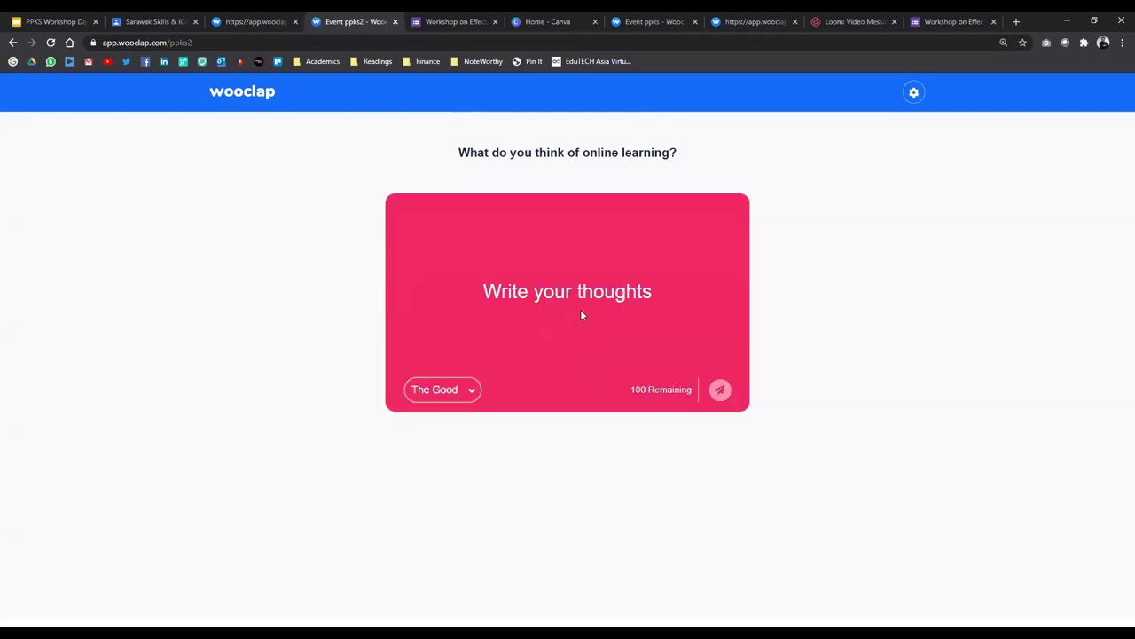
pyautogui.click(578, 282)
pyautogui.write('Very ')
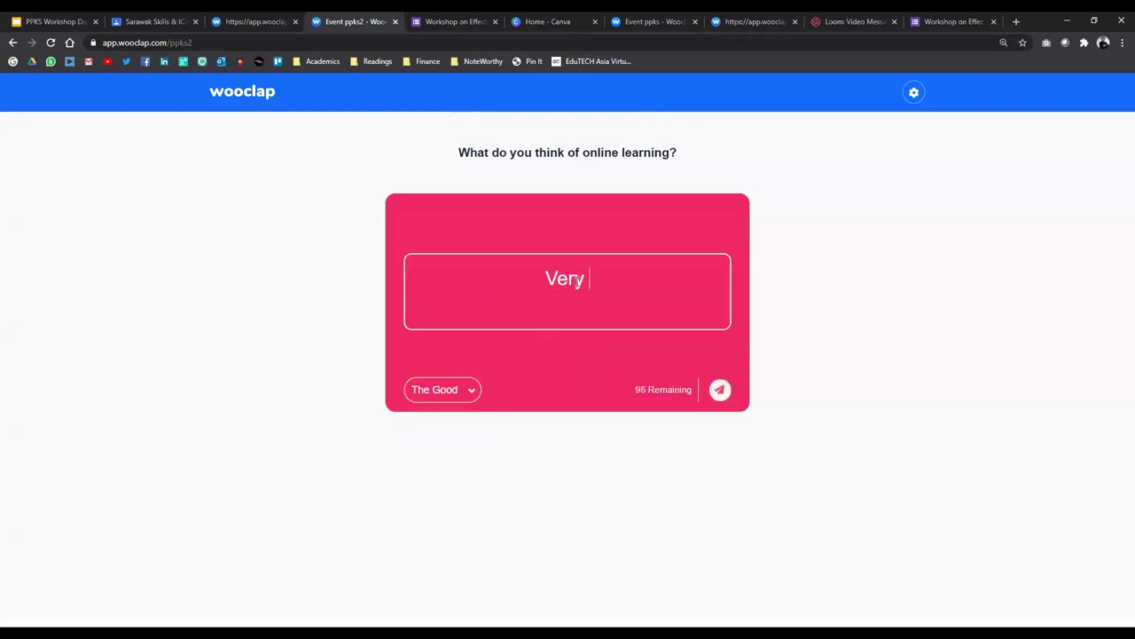
pyautogui.write('easy t')
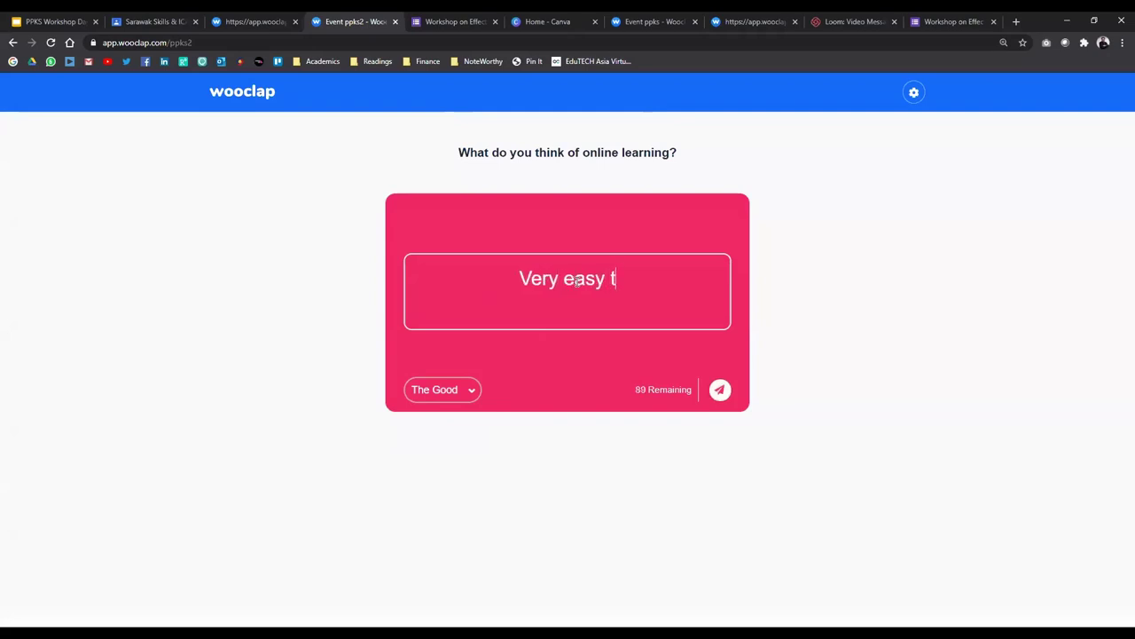
pyautogui.write('o delikver')
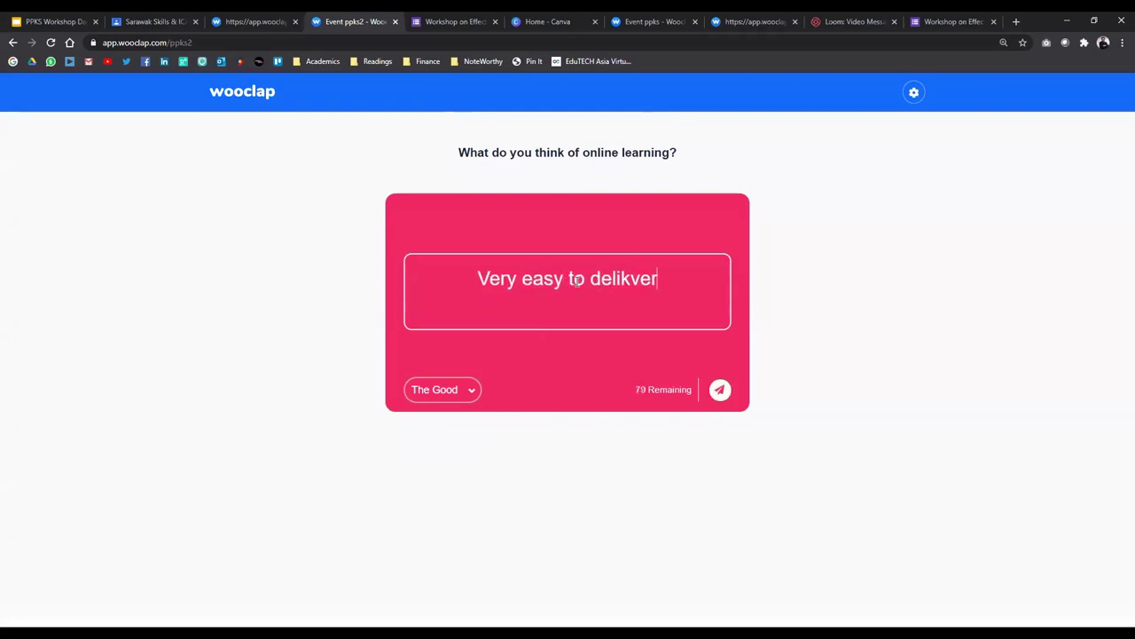
pyautogui.press('BackSpace')
pyautogui.press('BackSpace')
pyautogui.press('BackSpace')
pyautogui.press('BackSpace')
pyautogui.write('v')
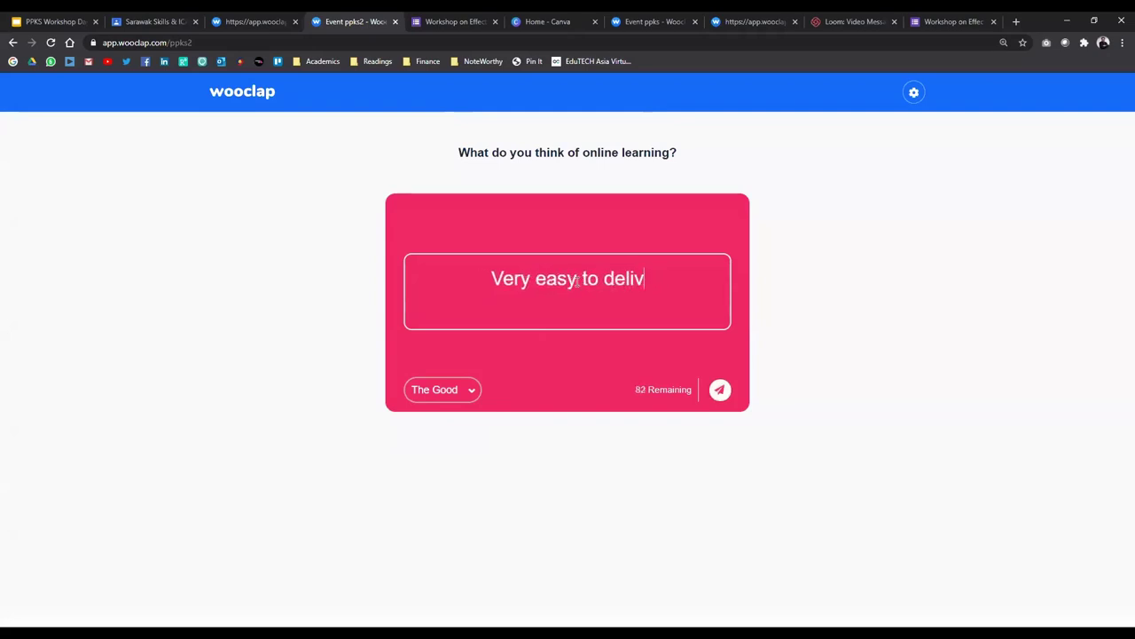
pyautogui.write('er my lesson')
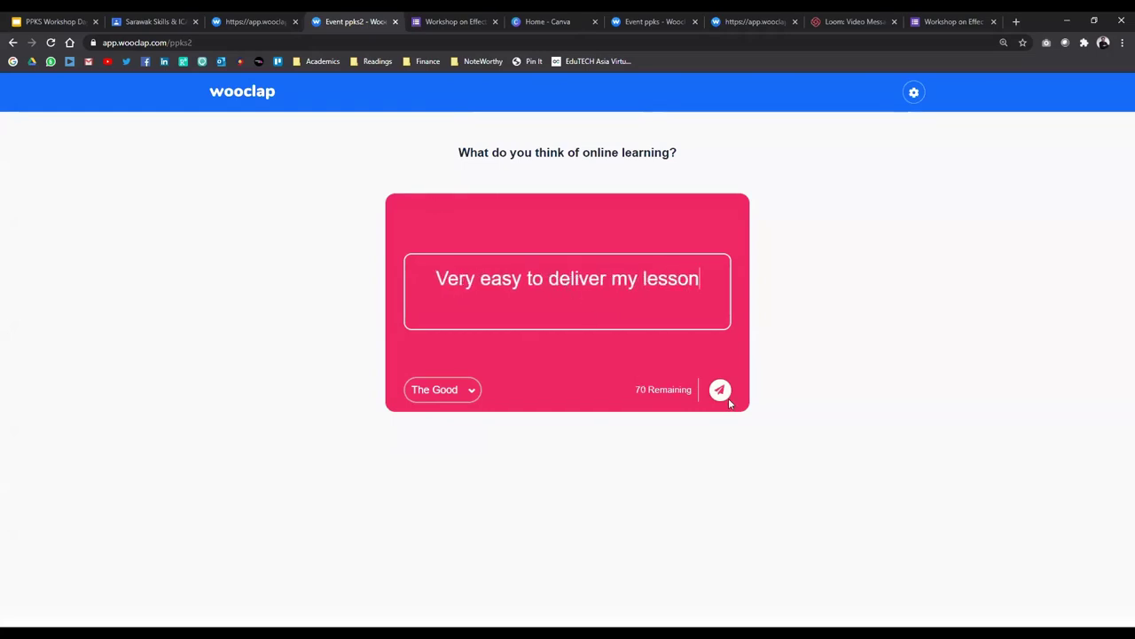
pyautogui.click(721, 392)
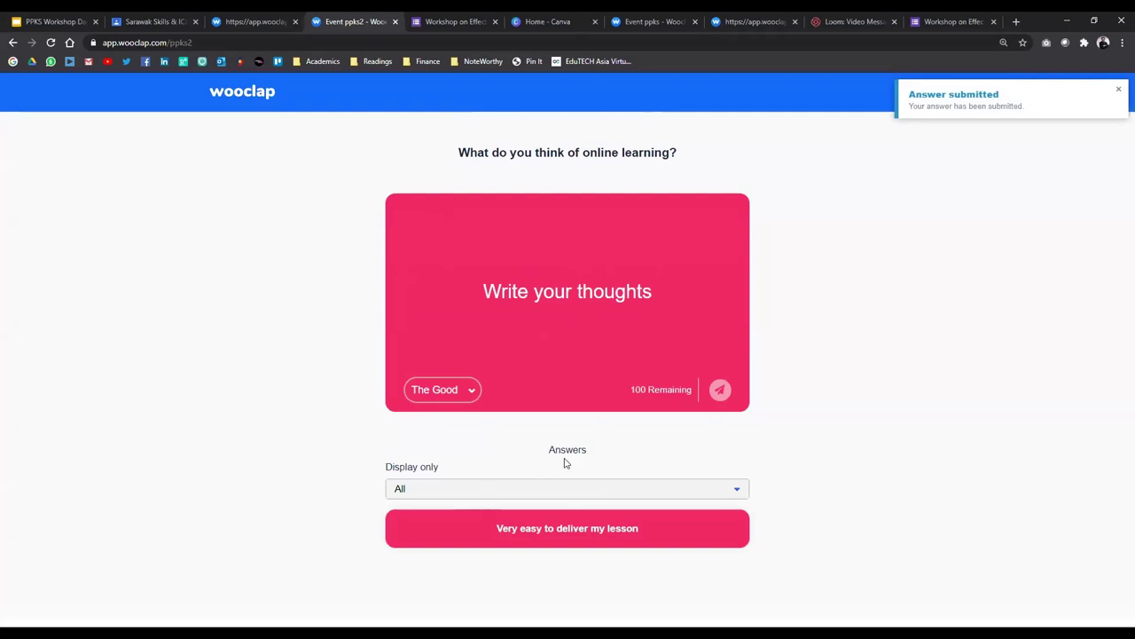
# Step: Submit the answer 'Poor internet connection' under The Bad
pyautogui.scroll(-1, 577, 448)
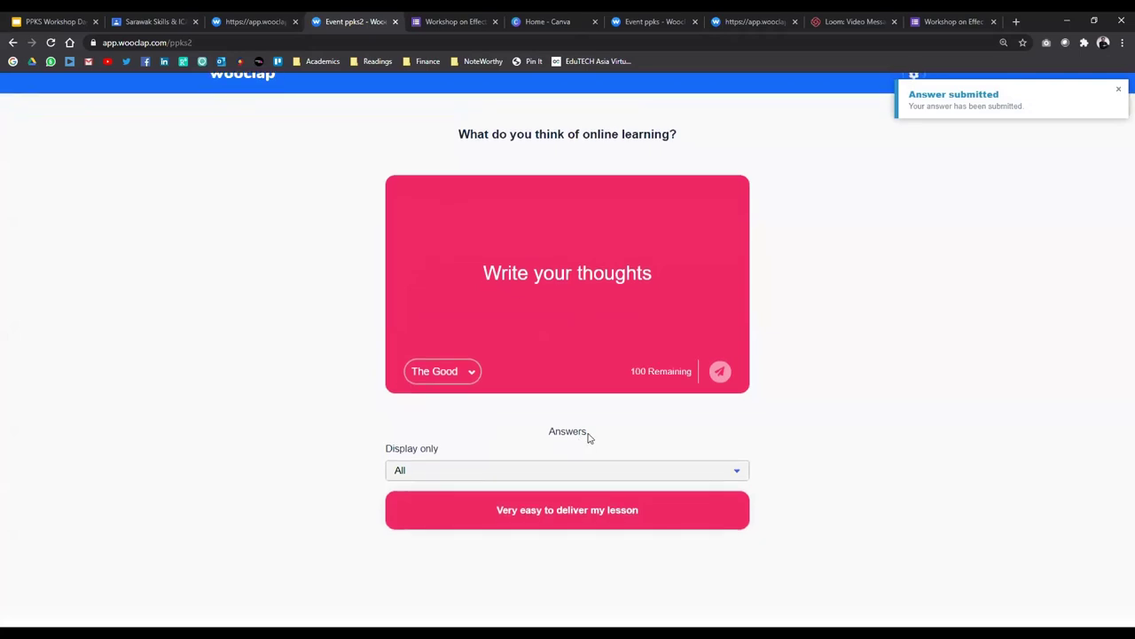
pyautogui.click(437, 370)
pyautogui.click(437, 401)
pyautogui.click(568, 275)
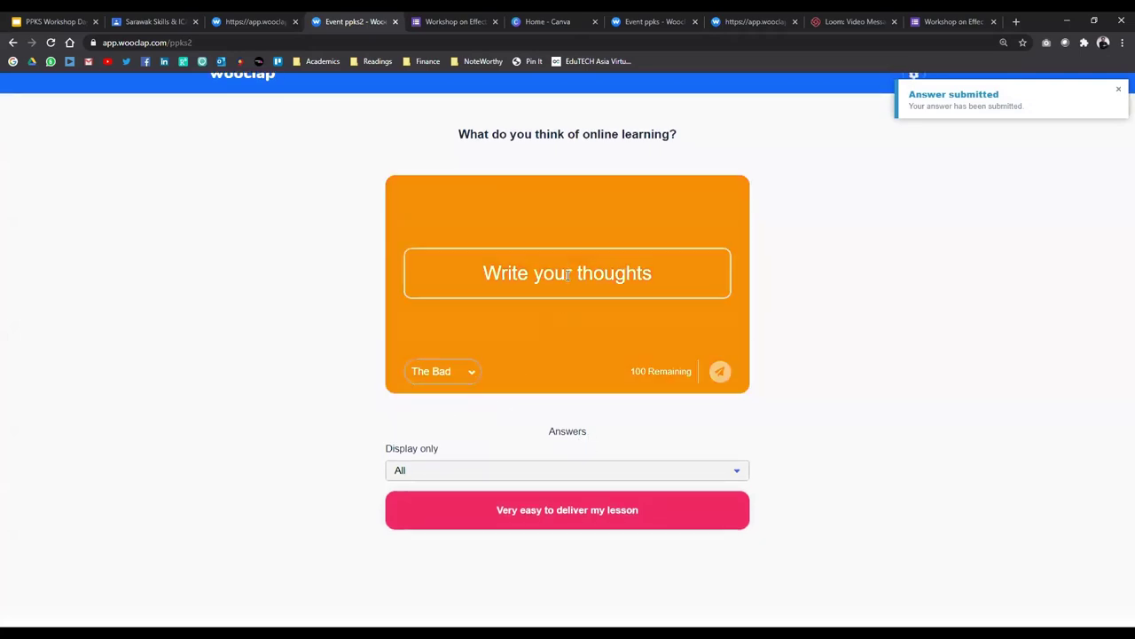
pyautogui.write('Poor internet co')
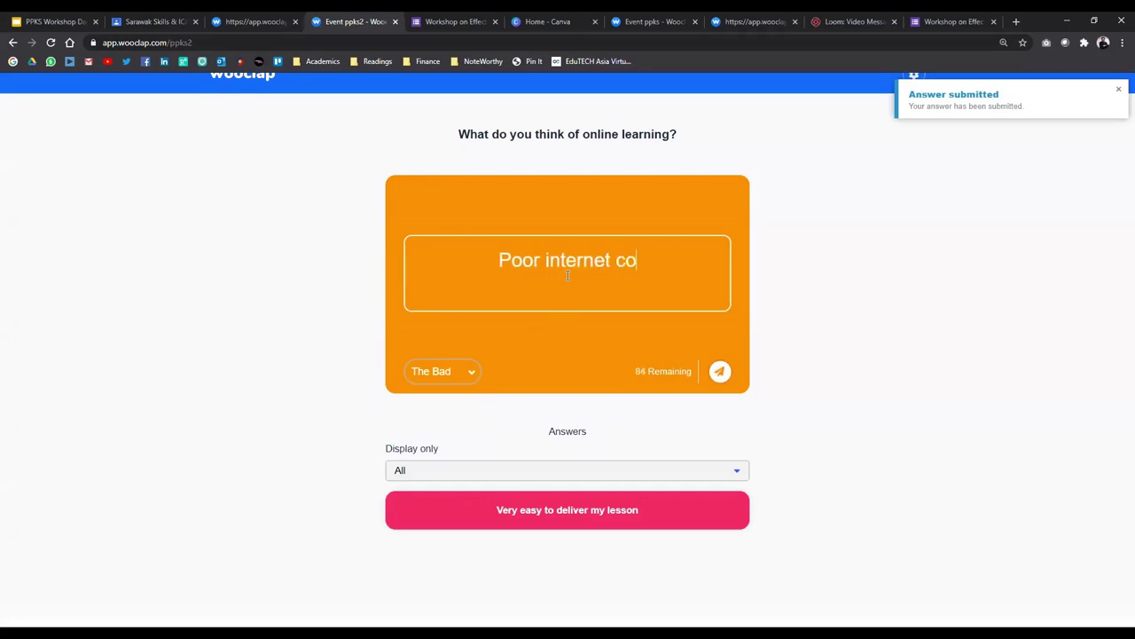
pyautogui.write('nnection')
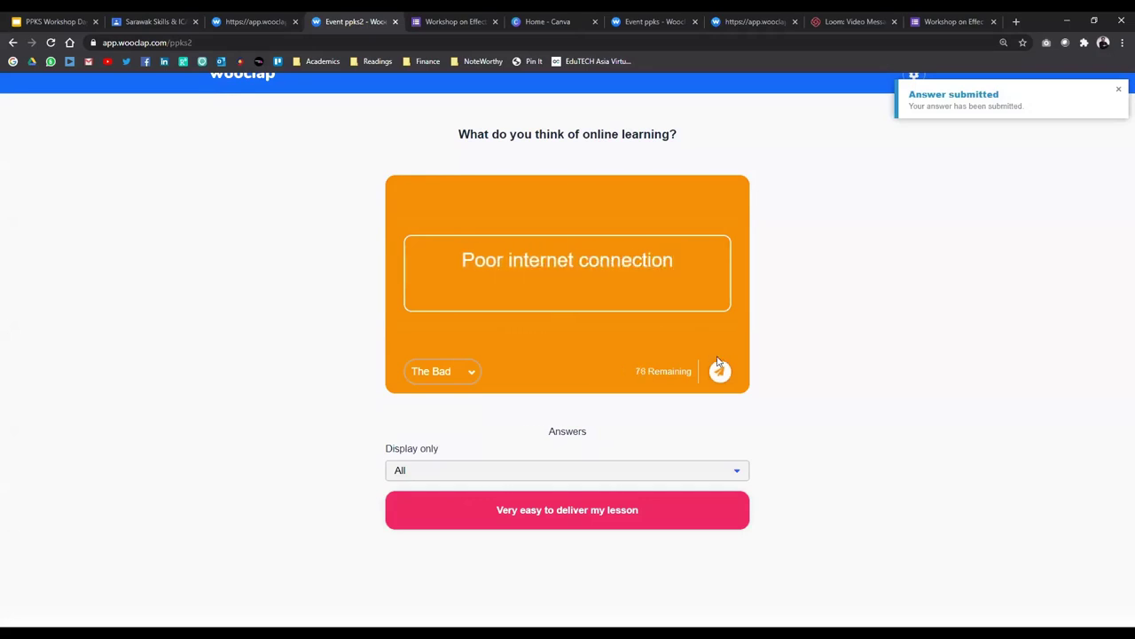
pyautogui.click(719, 367)
# Step: Try each category in the list, leave The Funny selected, and show the presenter board
pyautogui.click(458, 374)
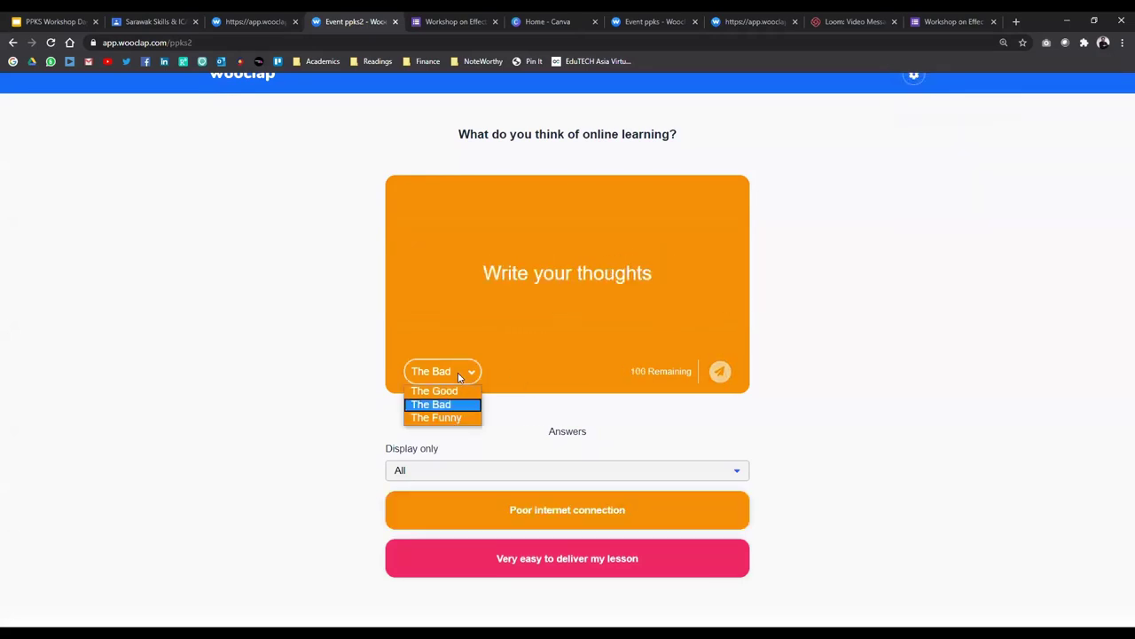
pyautogui.click(435, 417)
pyautogui.click(446, 371)
pyautogui.click(440, 391)
pyautogui.click(447, 380)
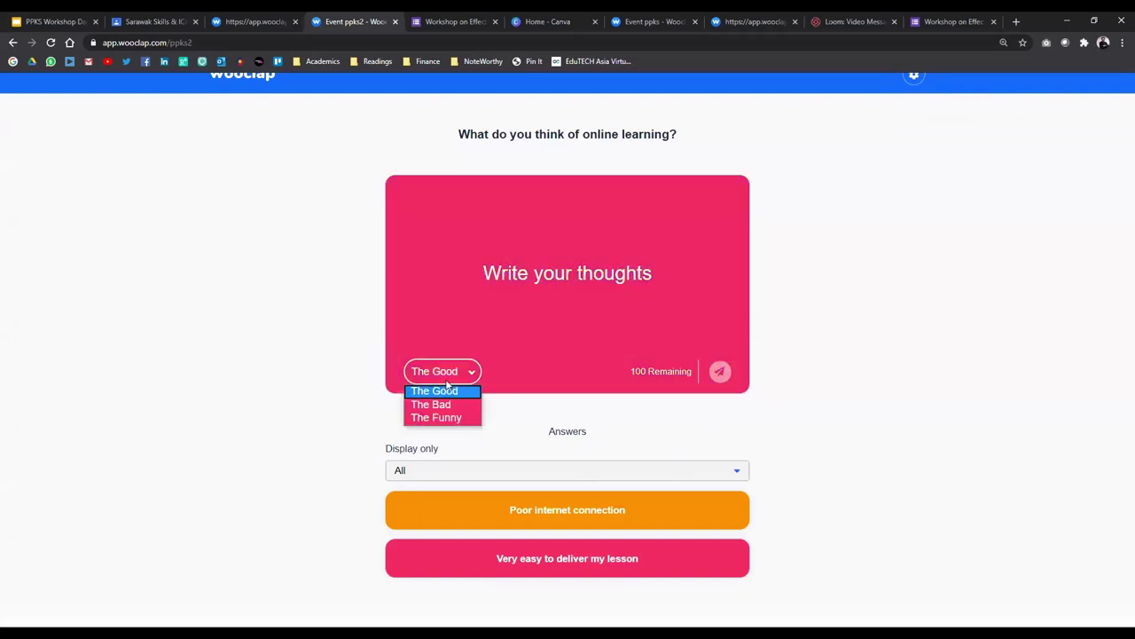
pyautogui.click(430, 404)
pyautogui.click(443, 371)
pyautogui.click(436, 417)
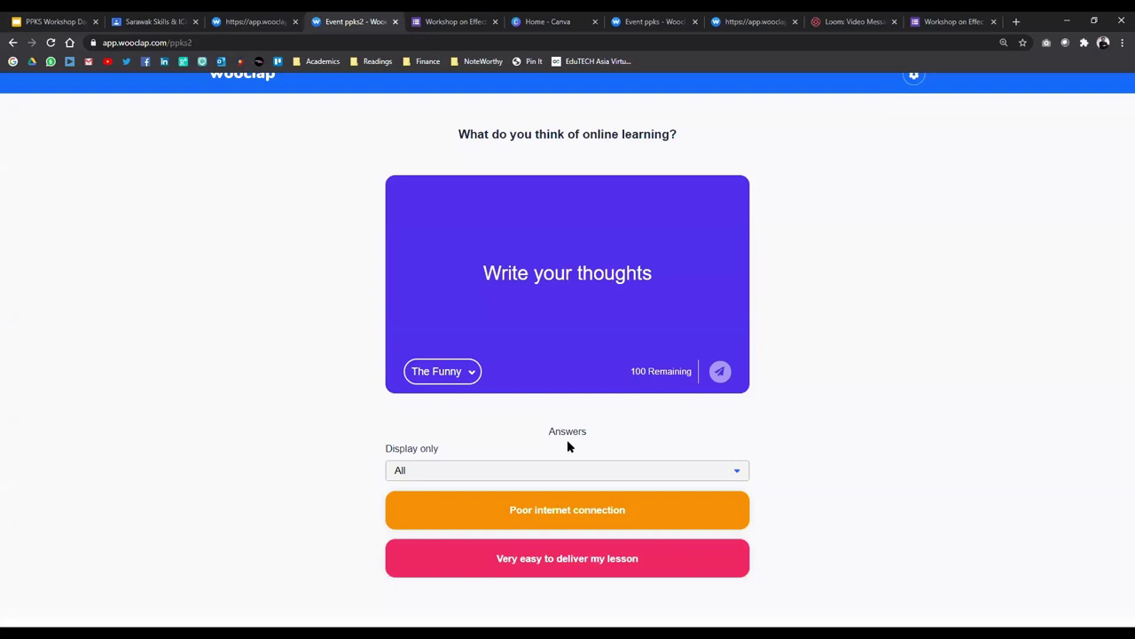
pyautogui.click(246, 21)
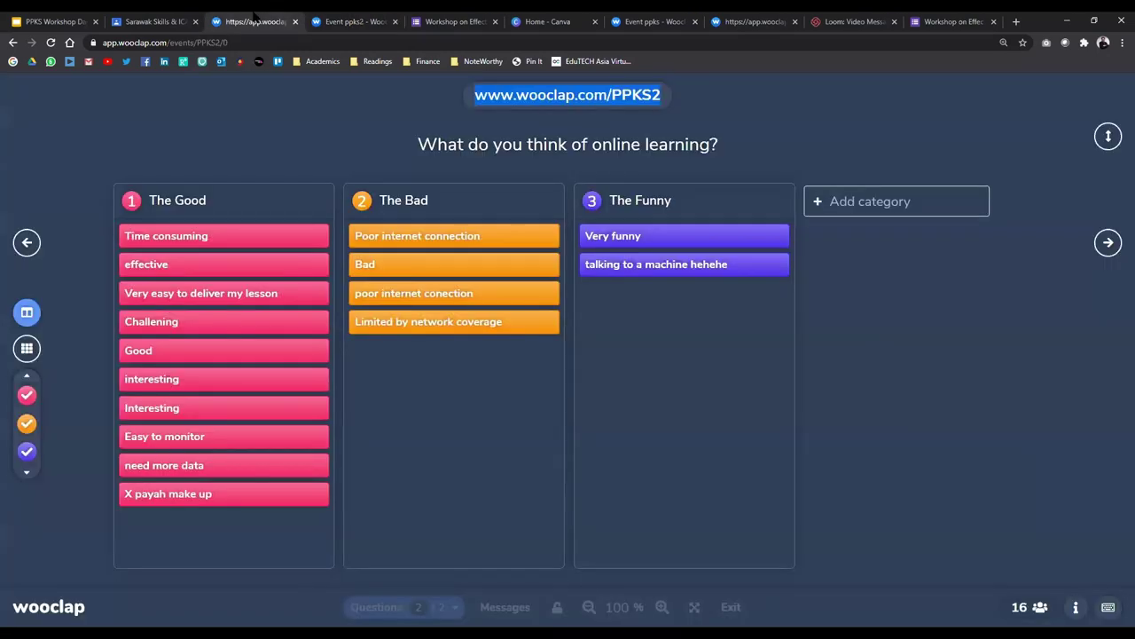
pyautogui.click(27, 347)
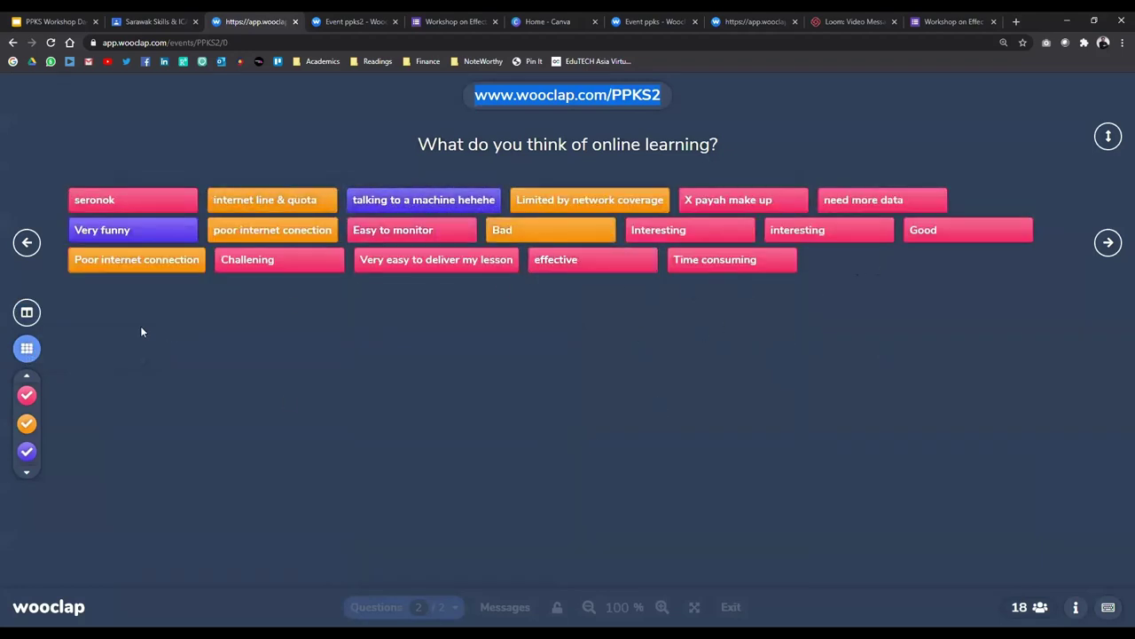
pyautogui.click(27, 312)
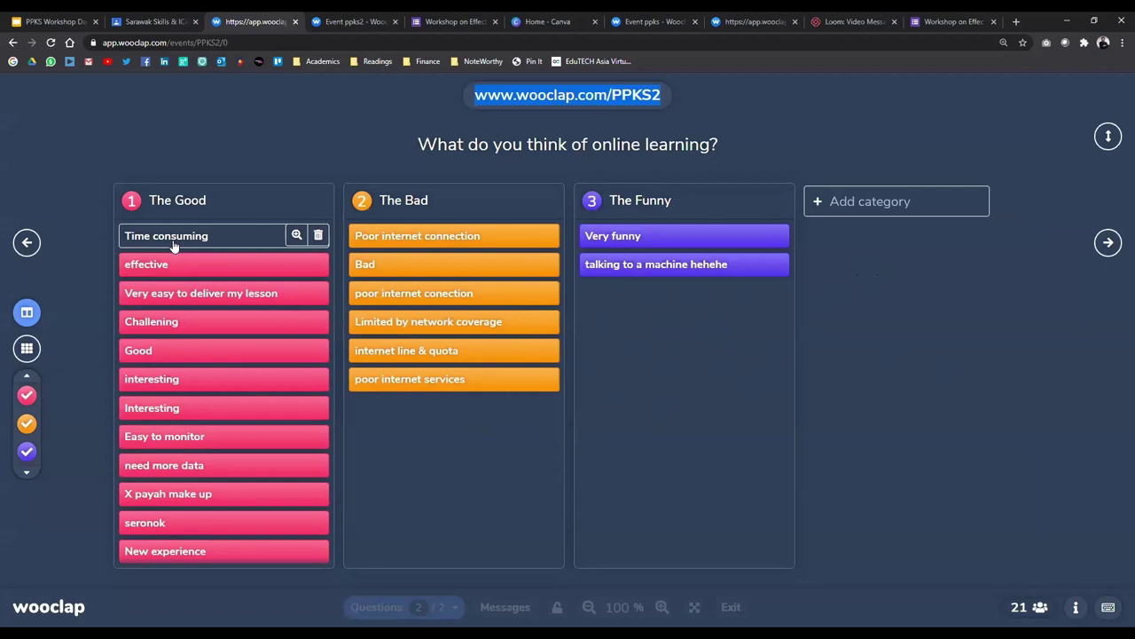
# Step: Drag the 'Time consuming' and 'need more data' cards to The Bad, and 'feel like a celebrity' to The Good
pyautogui.moveTo(175, 247); pyautogui.dragTo(388, 253)
pyautogui.moveTo(415, 238); pyautogui.dragTo(414, 240)
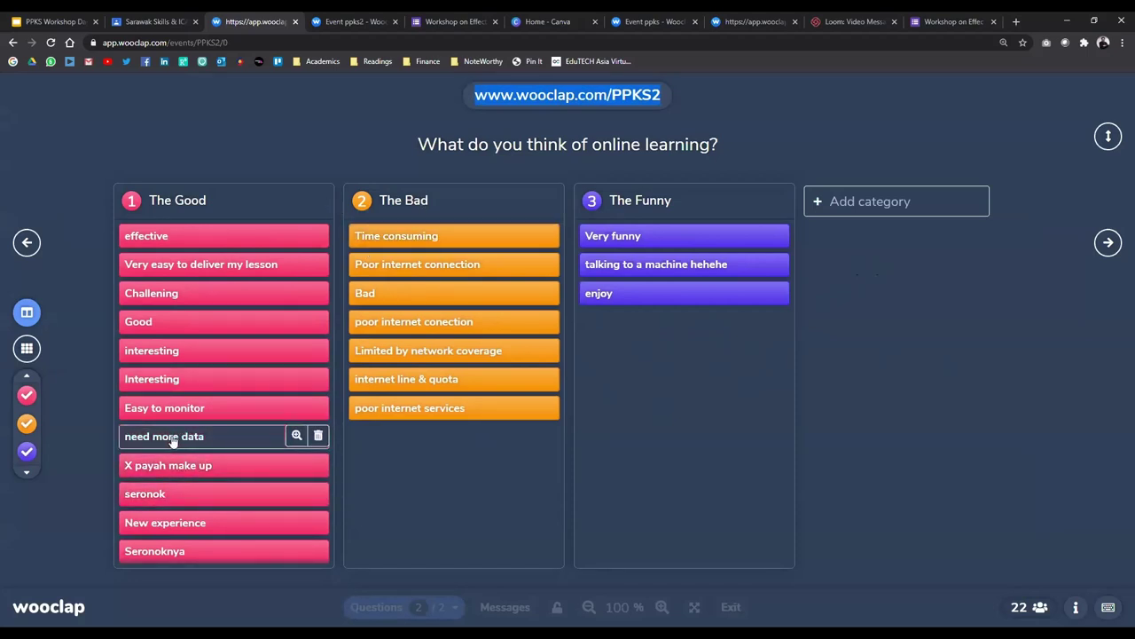
pyautogui.moveTo(173, 441); pyautogui.dragTo(395, 439)
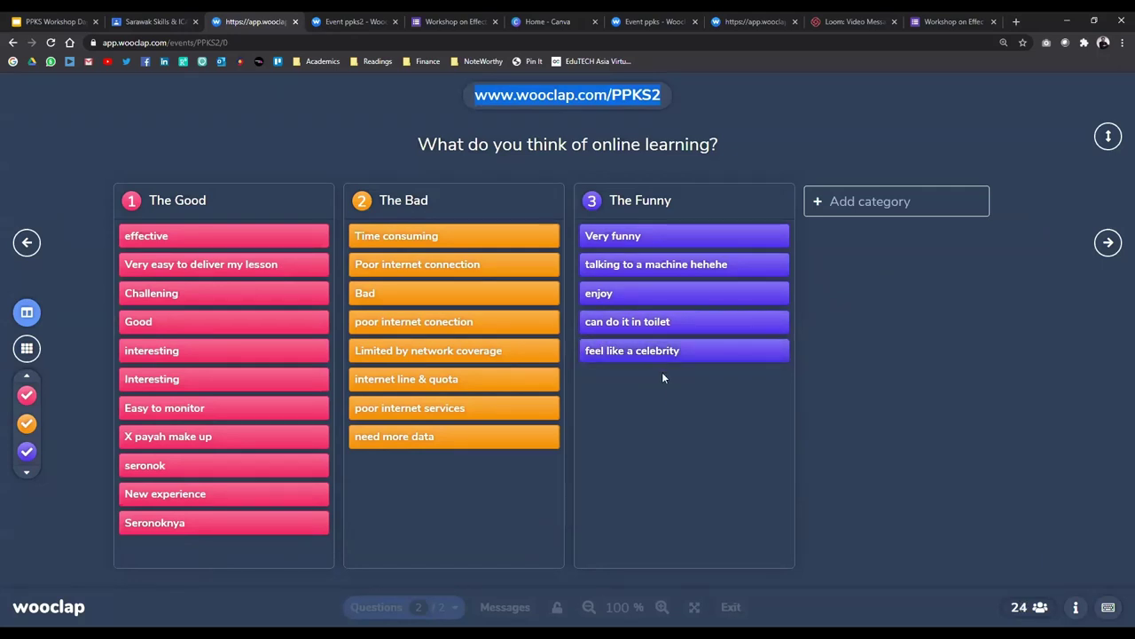
pyautogui.moveTo(661, 359)
pyautogui.mouseDown()
pyautogui.moveTo(443, 316)
pyautogui.moveTo(266, 330)
pyautogui.moveTo(465, 344)
pyautogui.moveTo(399, 320)
pyautogui.moveTo(567, 345)
pyautogui.moveTo(709, 348)
pyautogui.moveTo(655, 357)
pyautogui.mouseUp()
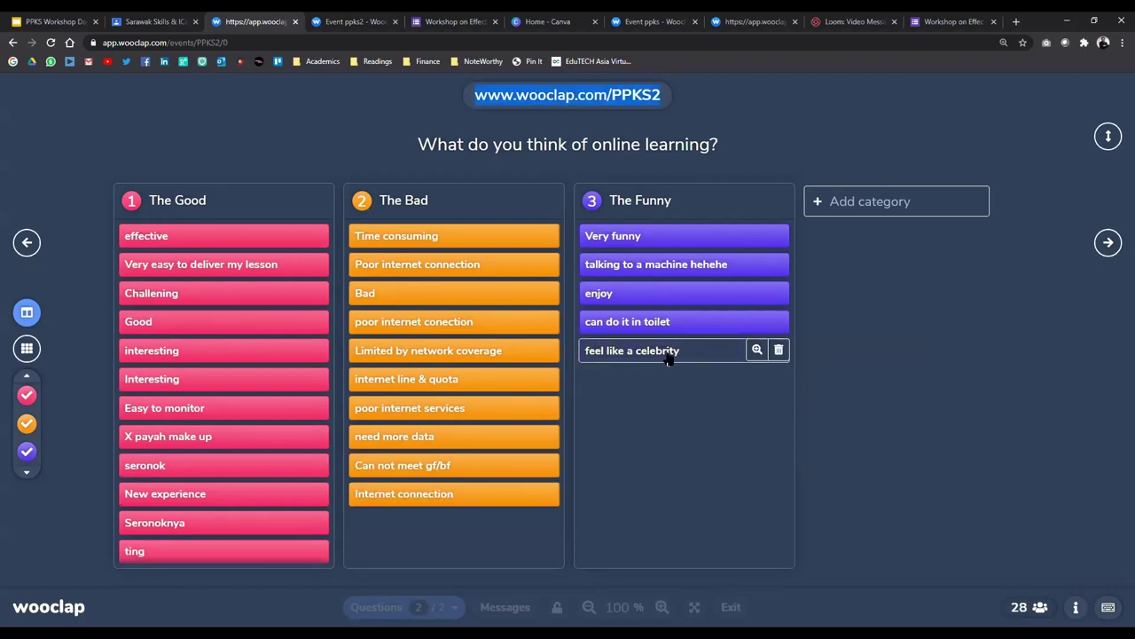
pyautogui.moveTo(668, 357); pyautogui.dragTo(187, 253)
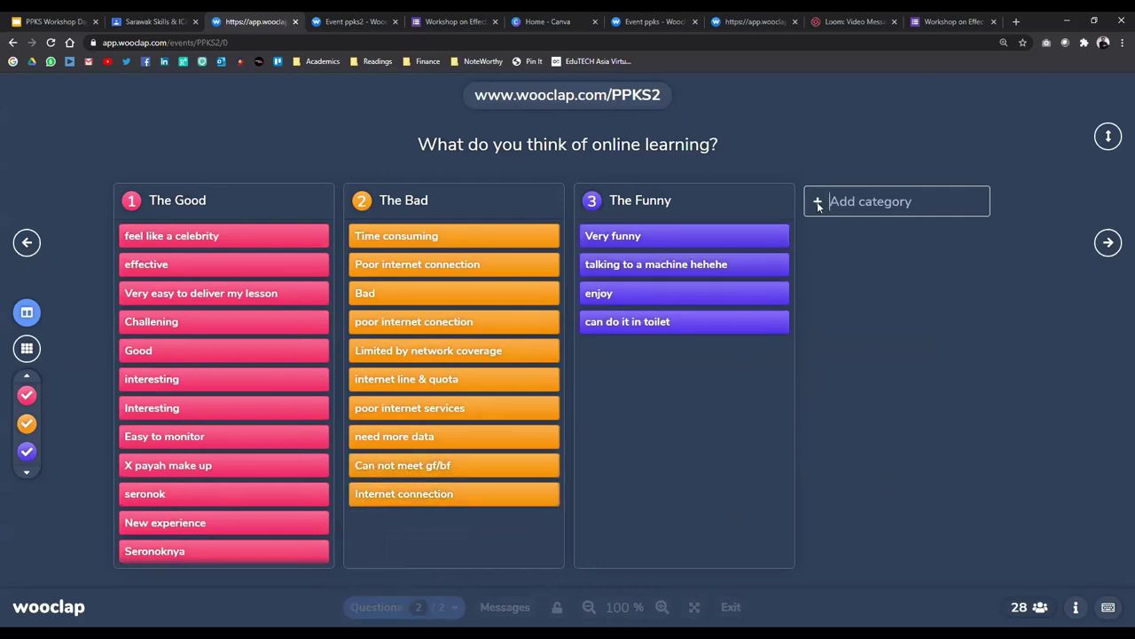
# Step: Create a fourth category named 'The Ugly'
pyautogui.write('The Ugly')
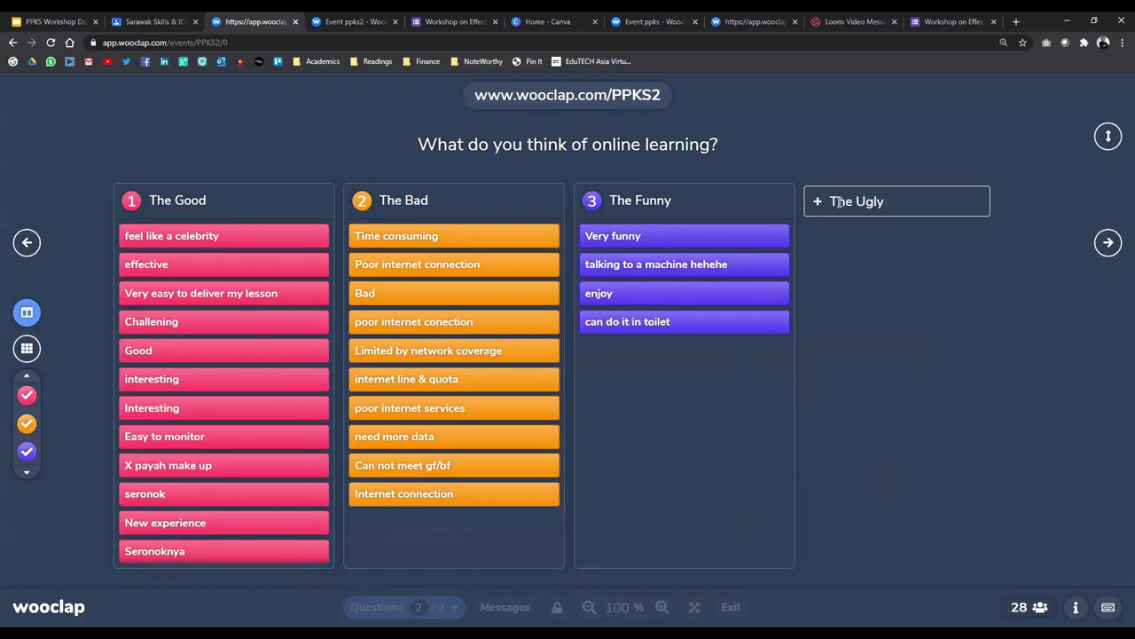
pyautogui.press('Return')
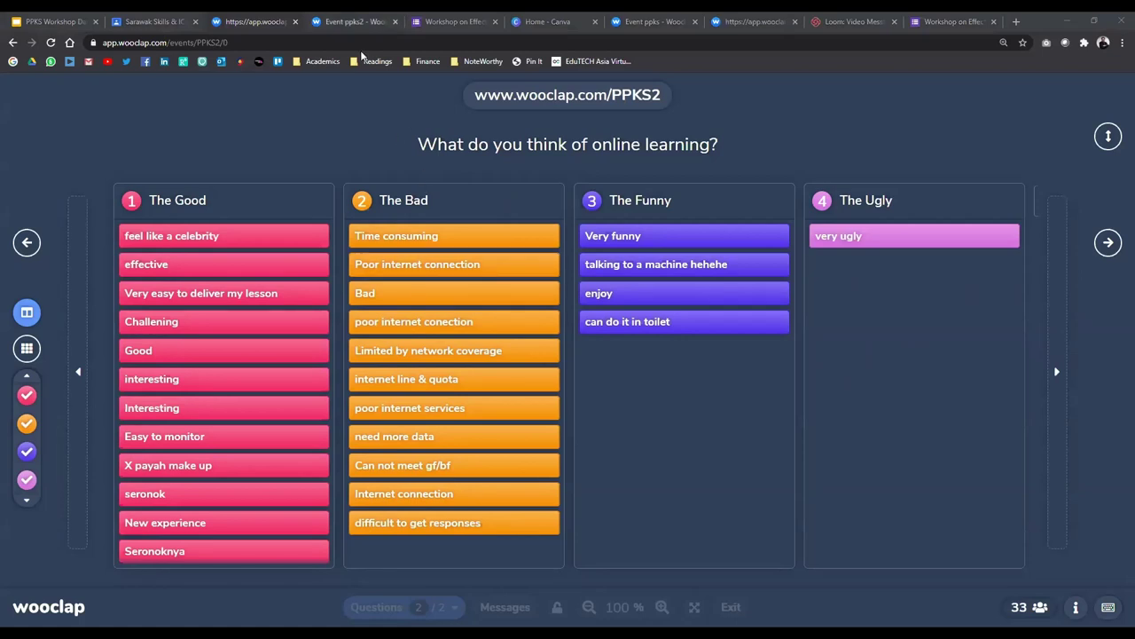
pyautogui.click(355, 21)
pyautogui.click(441, 370)
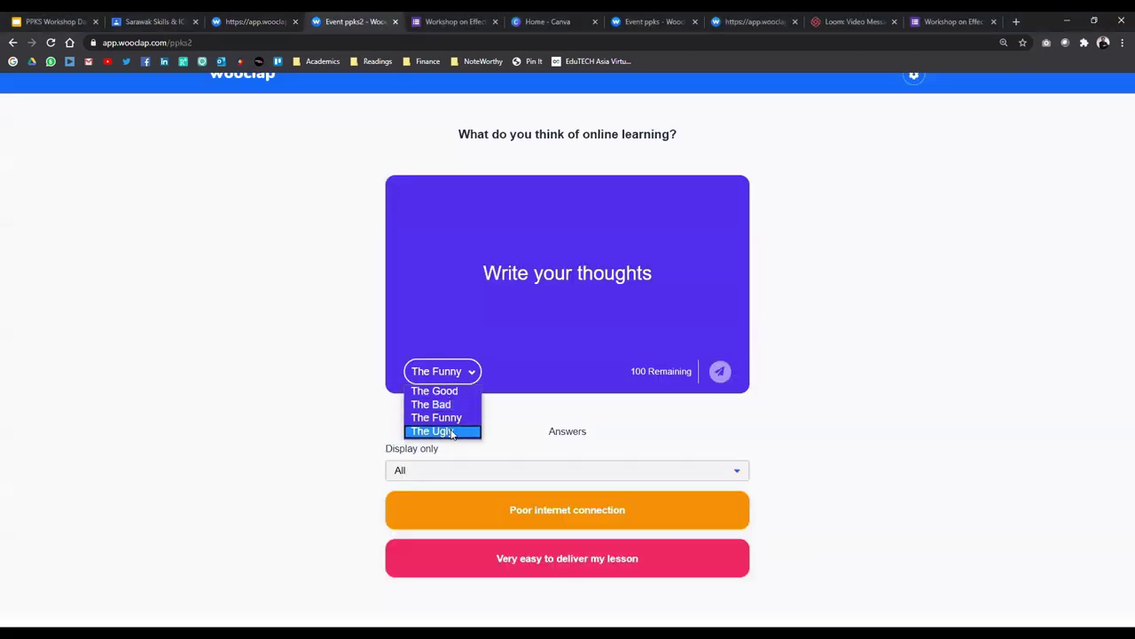
pyautogui.click(431, 431)
pyautogui.click(454, 372)
pyautogui.click(444, 394)
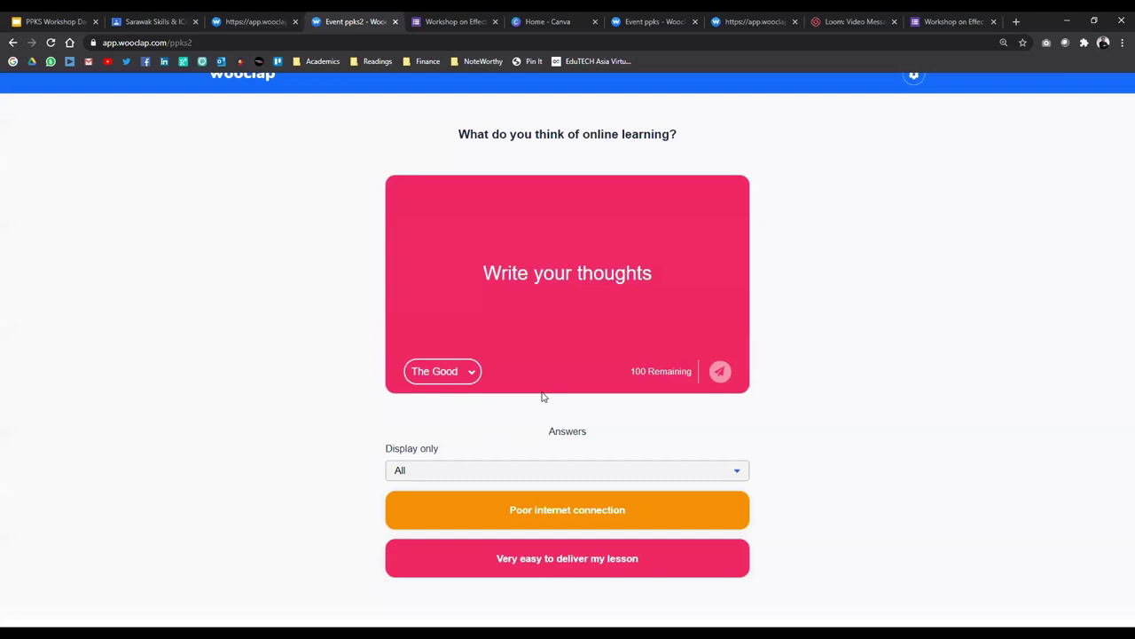
pyautogui.click(442, 373)
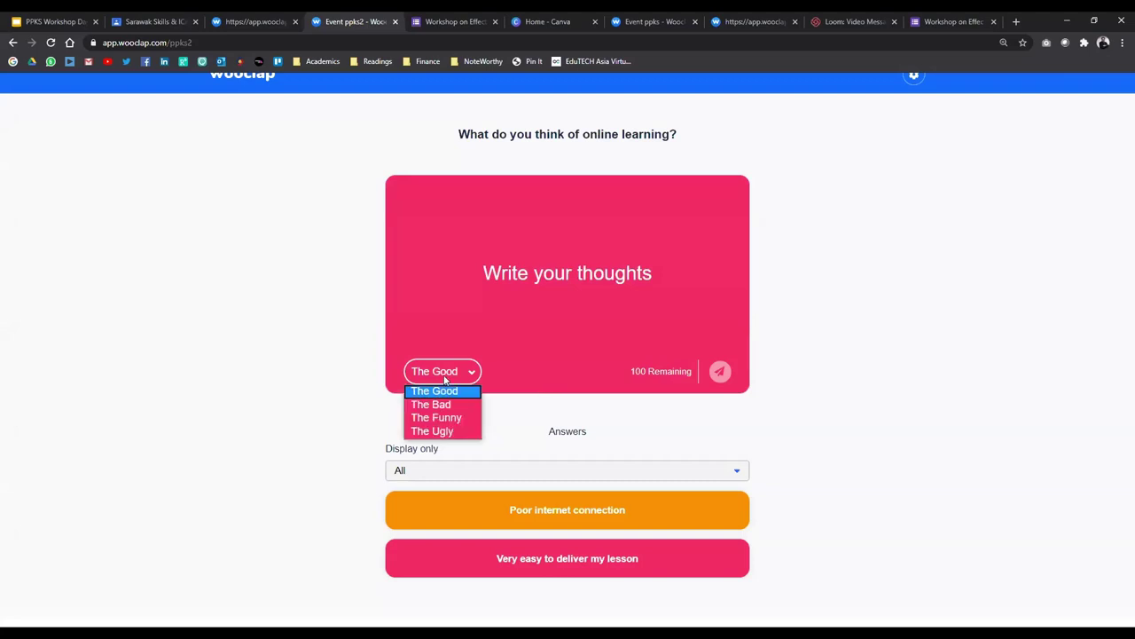
pyautogui.click(448, 432)
pyautogui.click(255, 19)
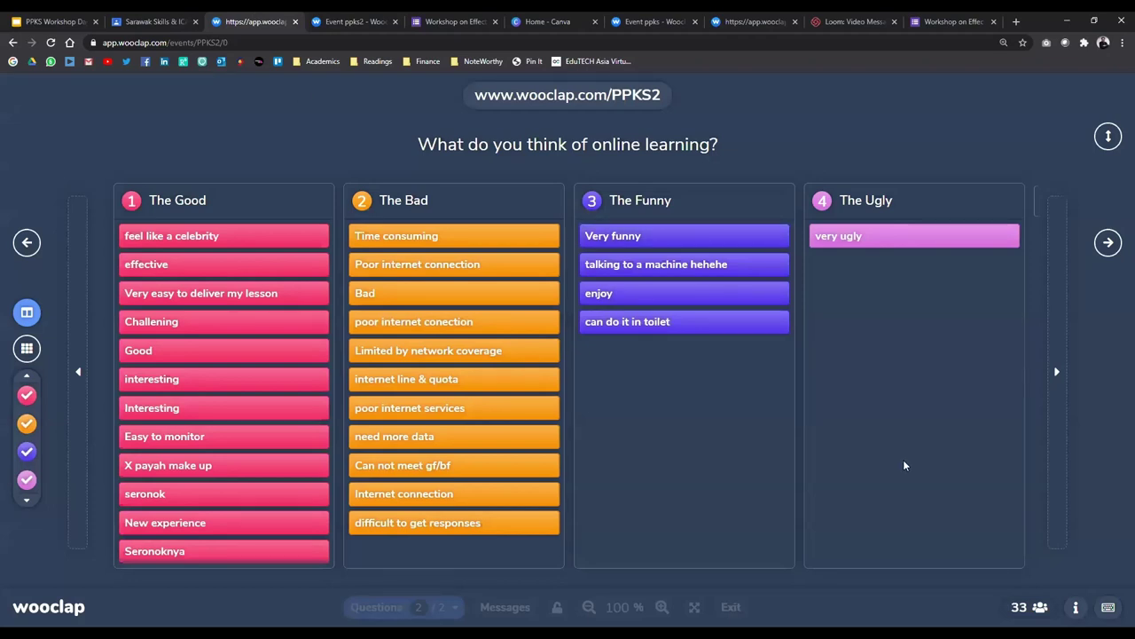
# Step: Scroll through the brainstorm answer columns to review the responses
pyautogui.scroll(-2, 218, 412)
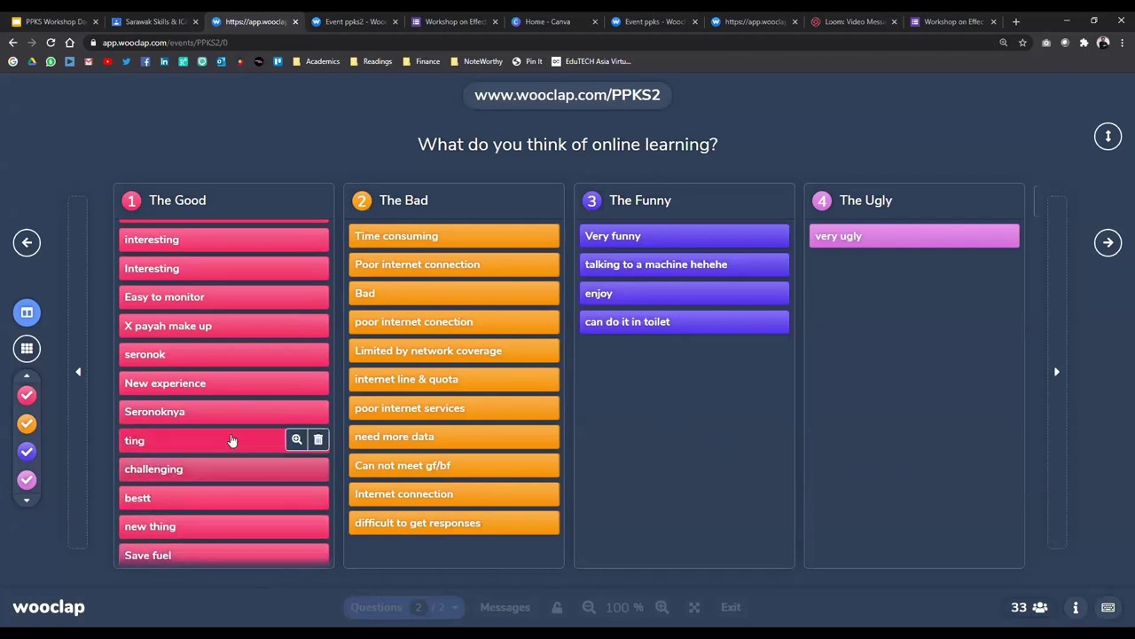
pyautogui.scroll(3, 230, 426)
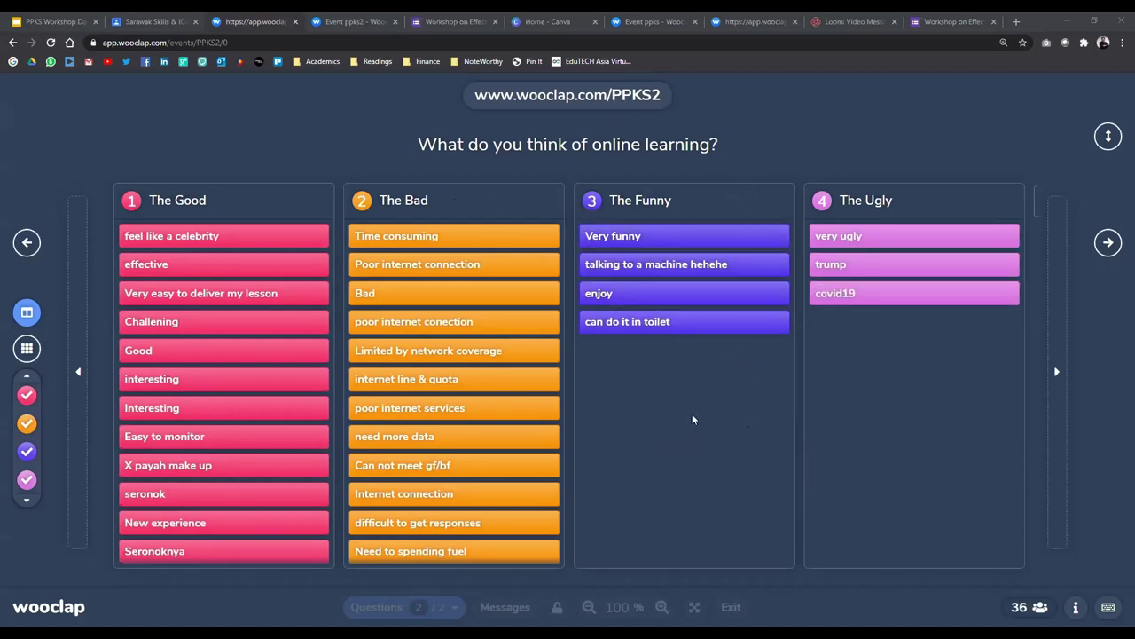
pyautogui.scroll(-1, 444, 408)
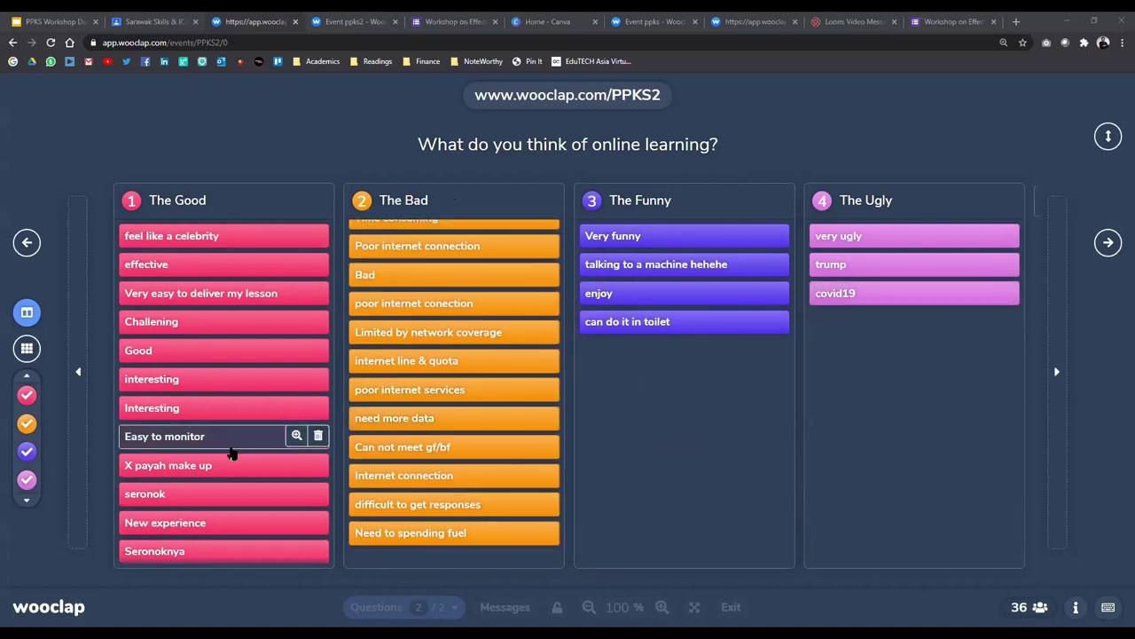
pyautogui.scroll(-2, 231, 455)
pyautogui.scroll(2, 235, 417)
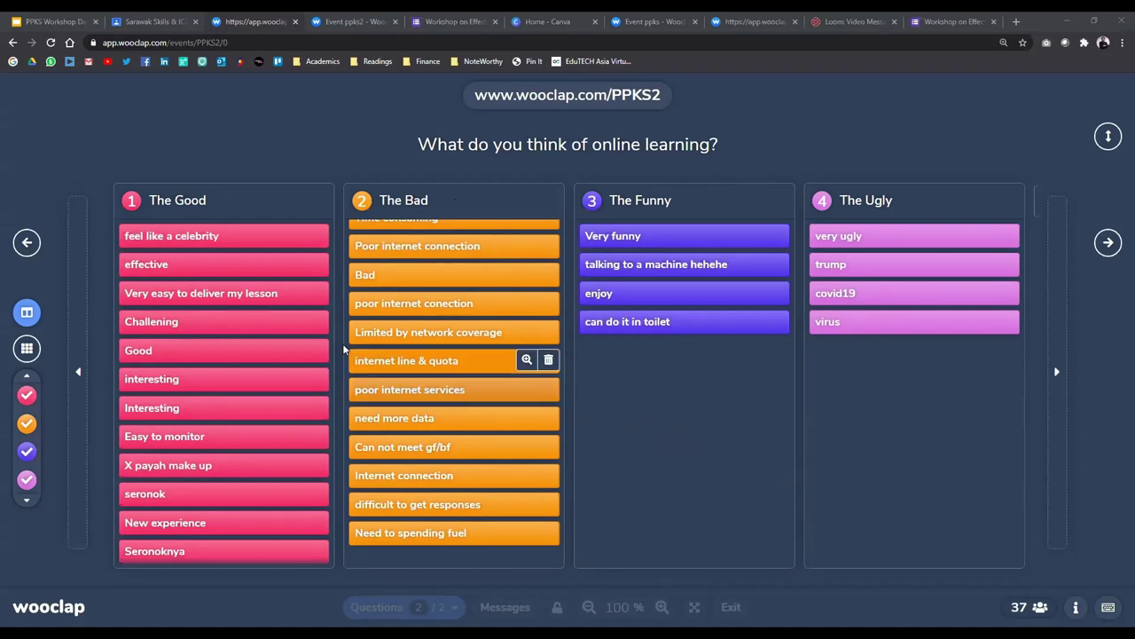
pyautogui.scroll(1, 453, 337)
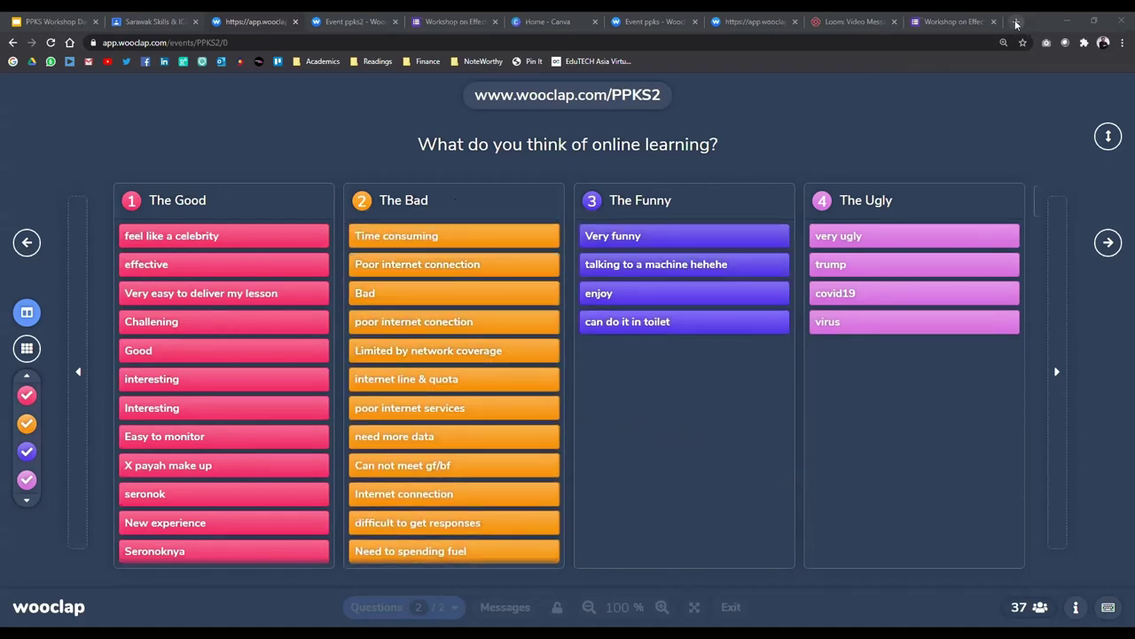
# Step: Open a new browser tab and enter the address mentimeter.com
pyautogui.click(1015, 21)
pyautogui.write('.')
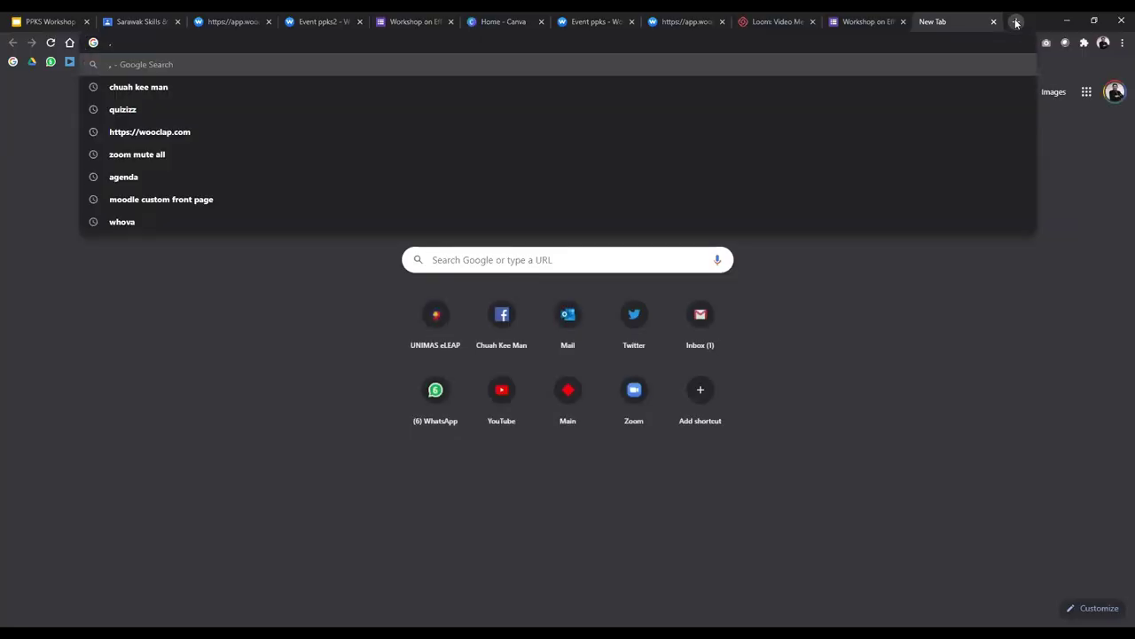
pyautogui.press('BackSpace')
pyautogui.write('menti')
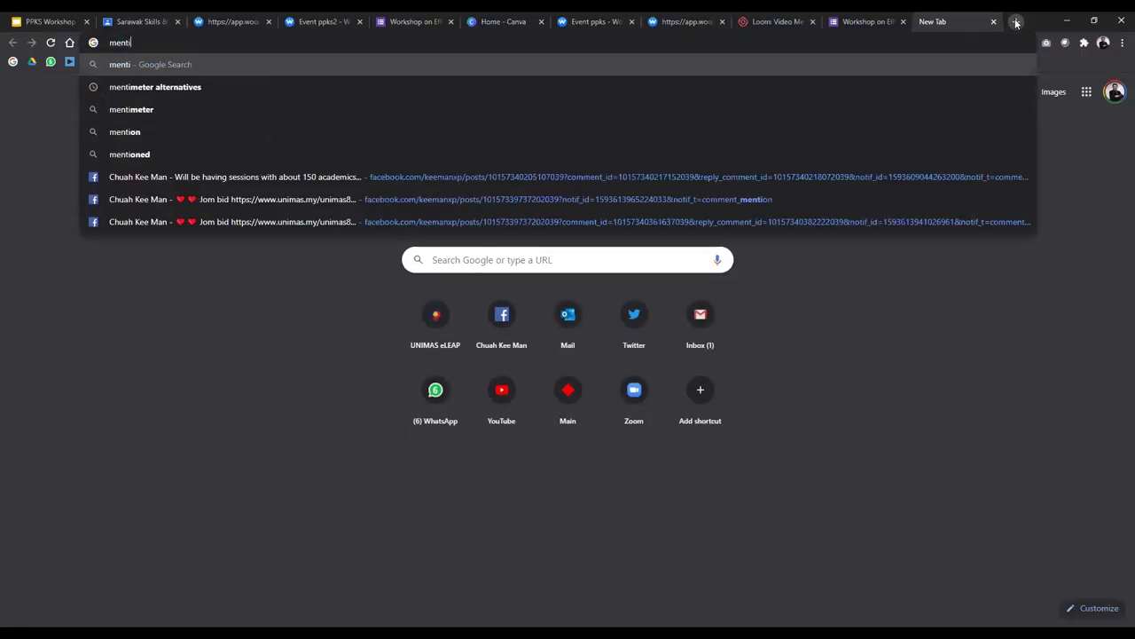
pyautogui.write('meter.com')
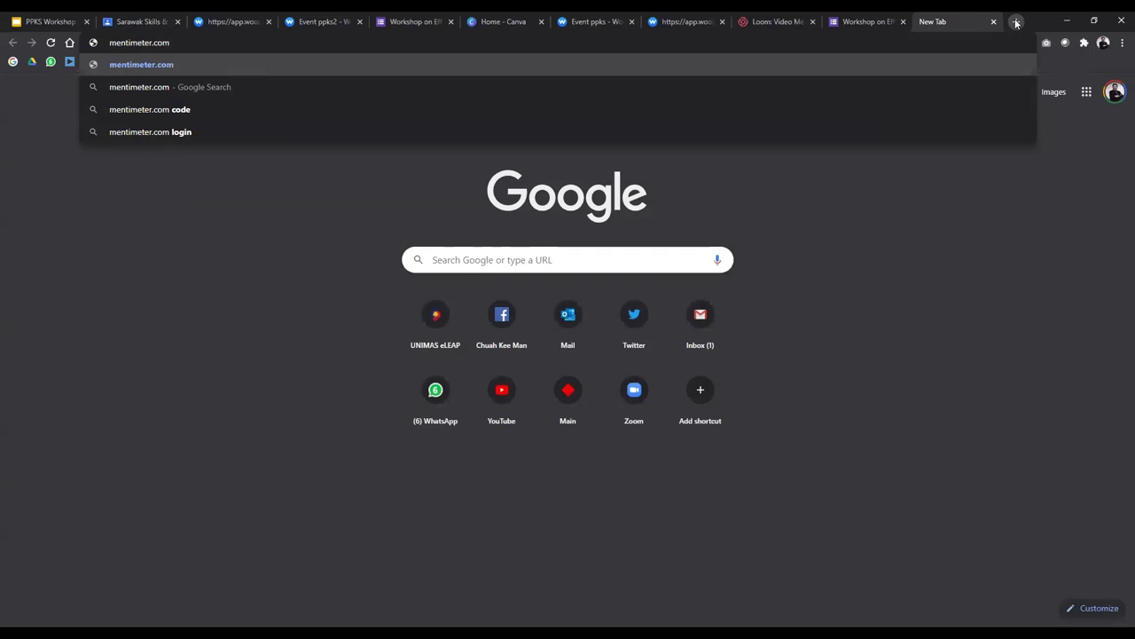
# Step: Load mentimeter.com and scroll through its homepage
pyautogui.press('Return')
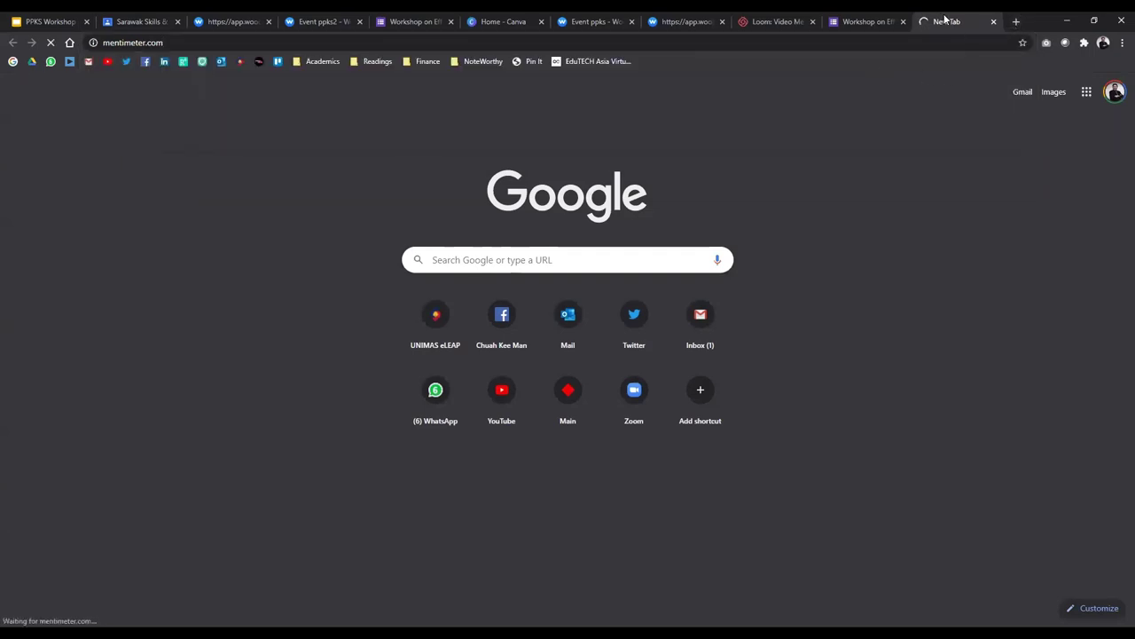
pyautogui.hotkey('ctrl', 'shift', 'pageup')
pyautogui.hotkey('ctrl', 'shift', 'pageup')
pyautogui.hotkey('ctrl', 'shift', 'pageup')
pyautogui.hotkey('ctrl', 'shift', 'pageup')
pyautogui.hotkey('ctrl', 'shift', 'pageup')
pyautogui.hotkey('ctrl', 'shift', 'pageup')
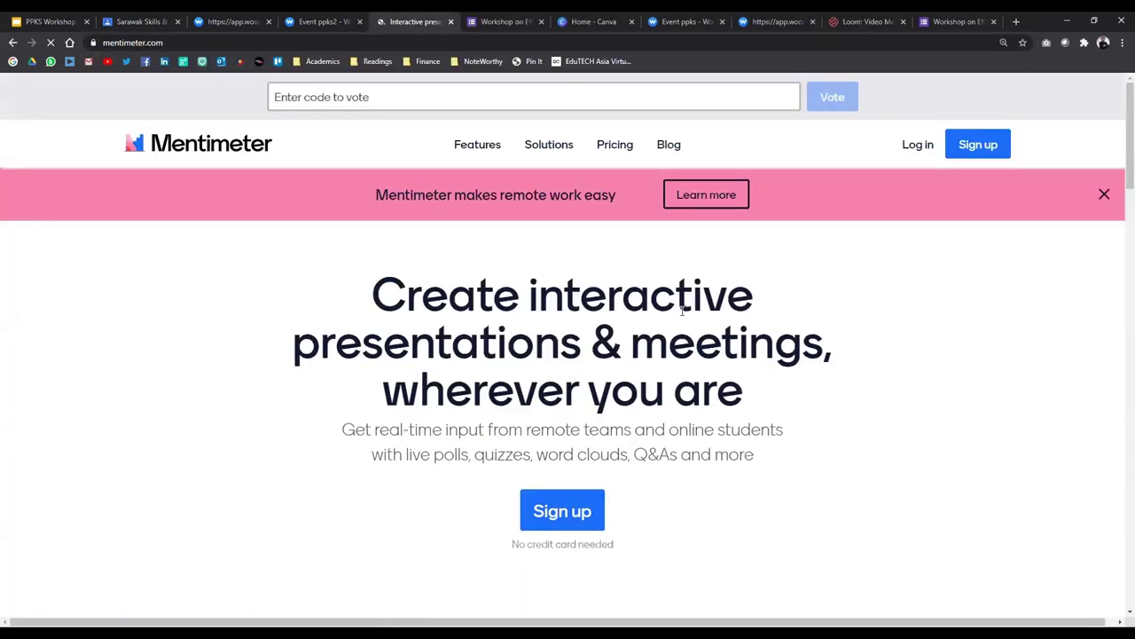
pyautogui.scroll(-15, 641, 507)
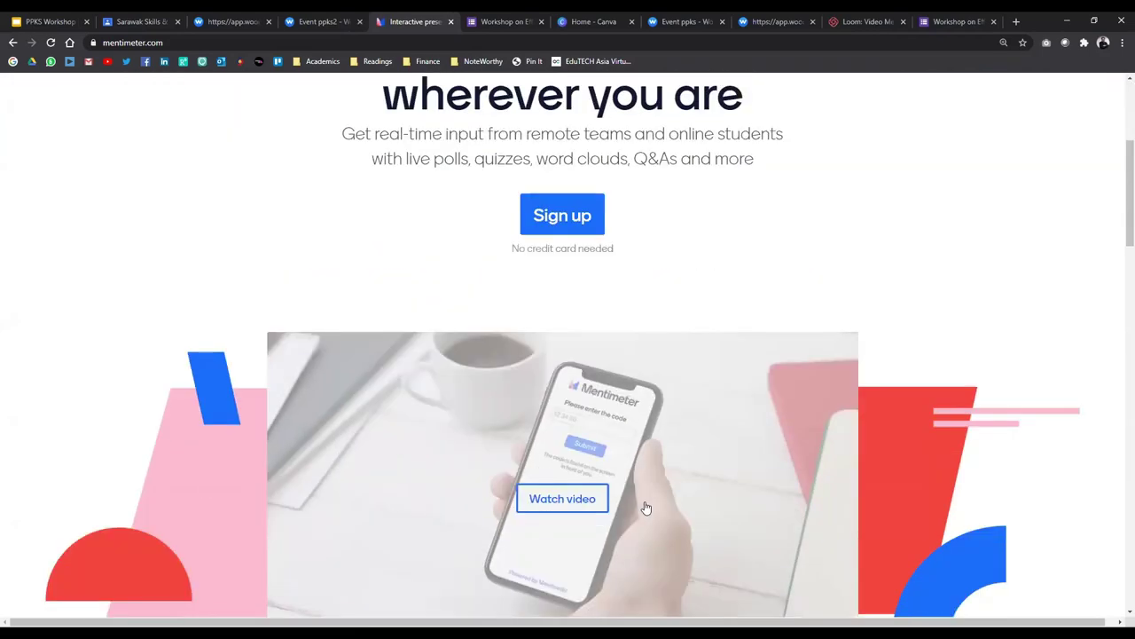
pyautogui.scroll(15, 596, 411)
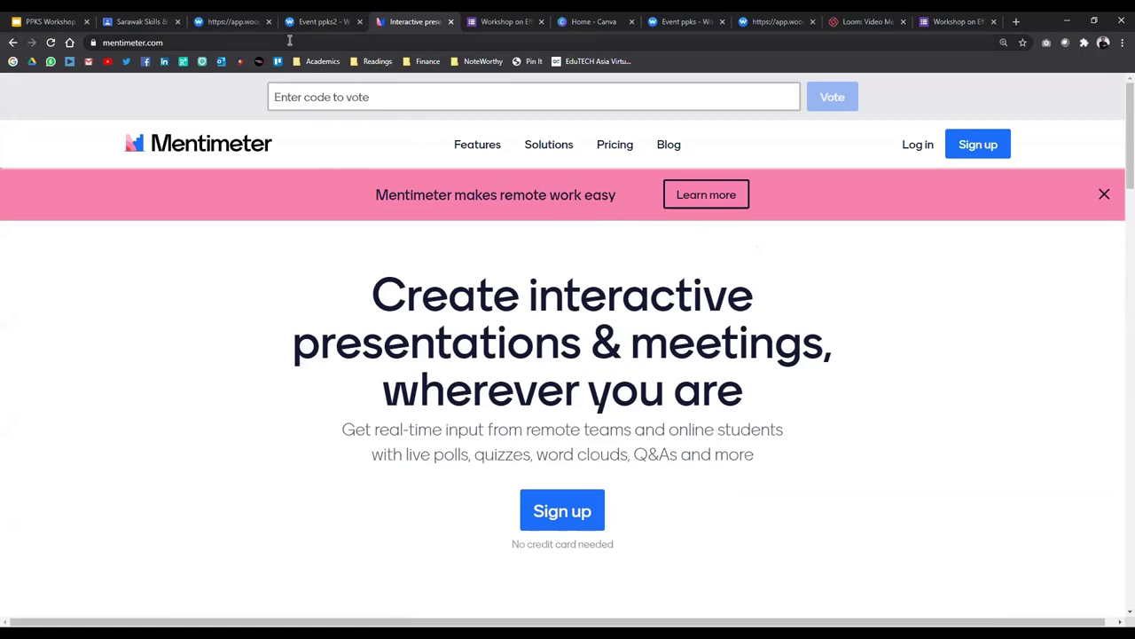
# Step: Return to the Wooclap answers board, then show the Sarawak Skills class's Classwork page
pyautogui.click(227, 21)
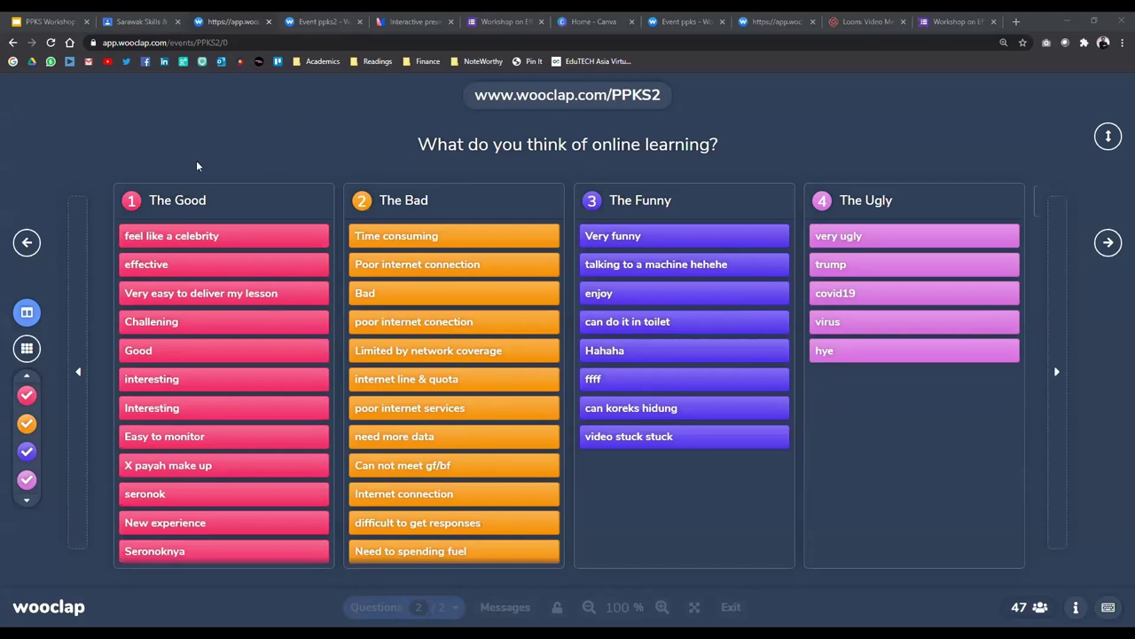
pyautogui.moveTo(664, 245)
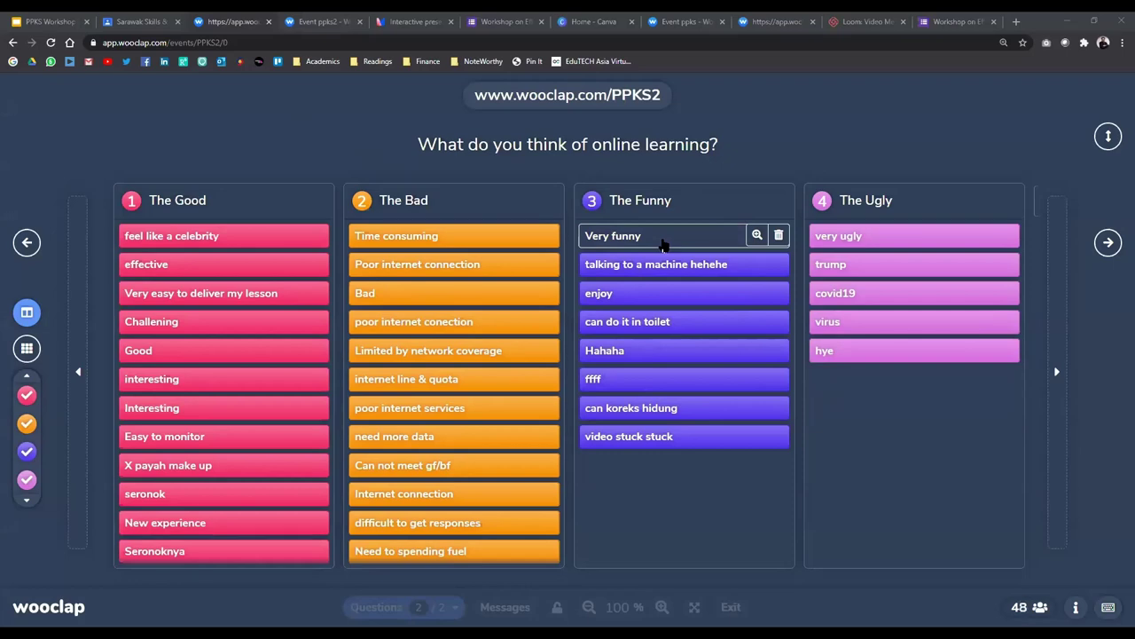
pyautogui.click(137, 21)
pyautogui.click(540, 94)
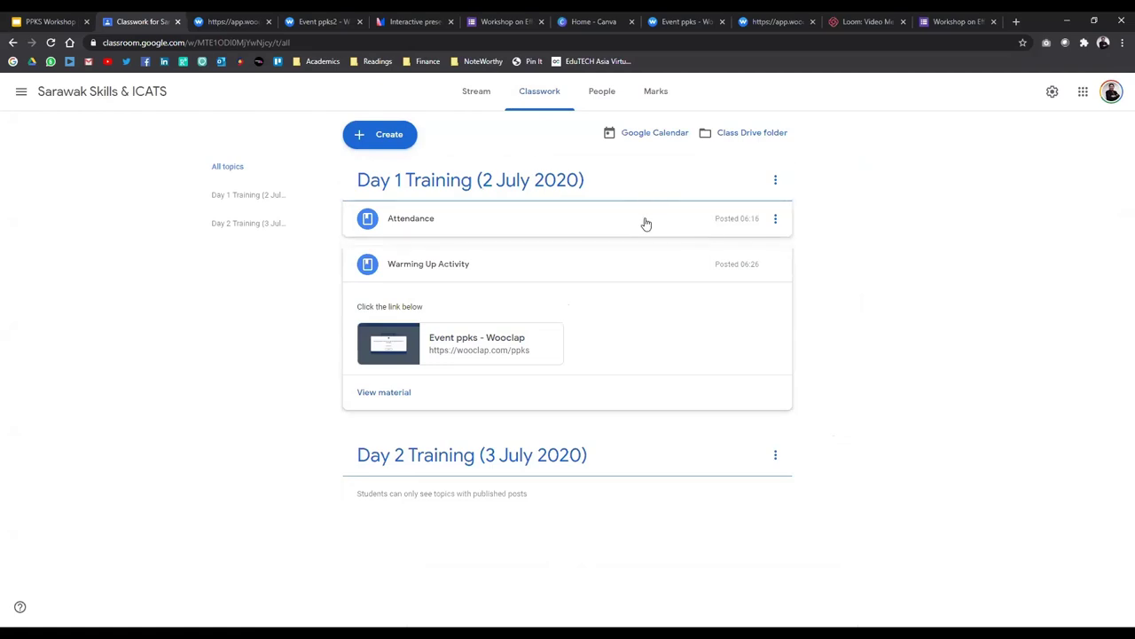
# Step: Close the participant page, Mentimeter and Wooclap activity tabs, then return to the remaining tab
pyautogui.click(259, 16)
pyautogui.click(282, 24)
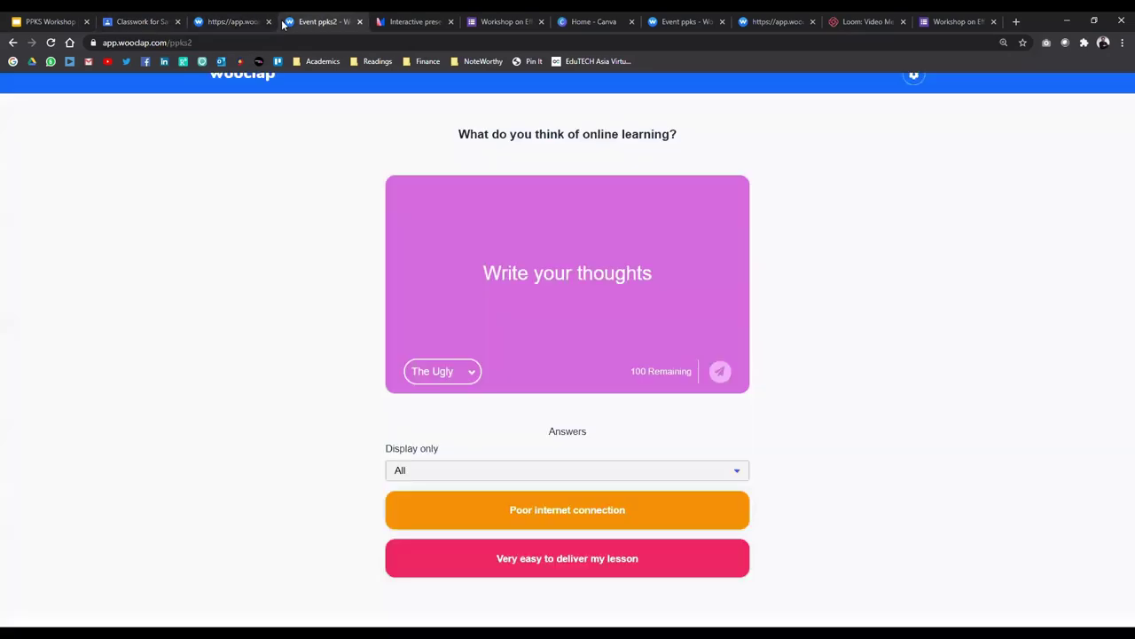
pyautogui.click(395, 21)
pyautogui.click(359, 21)
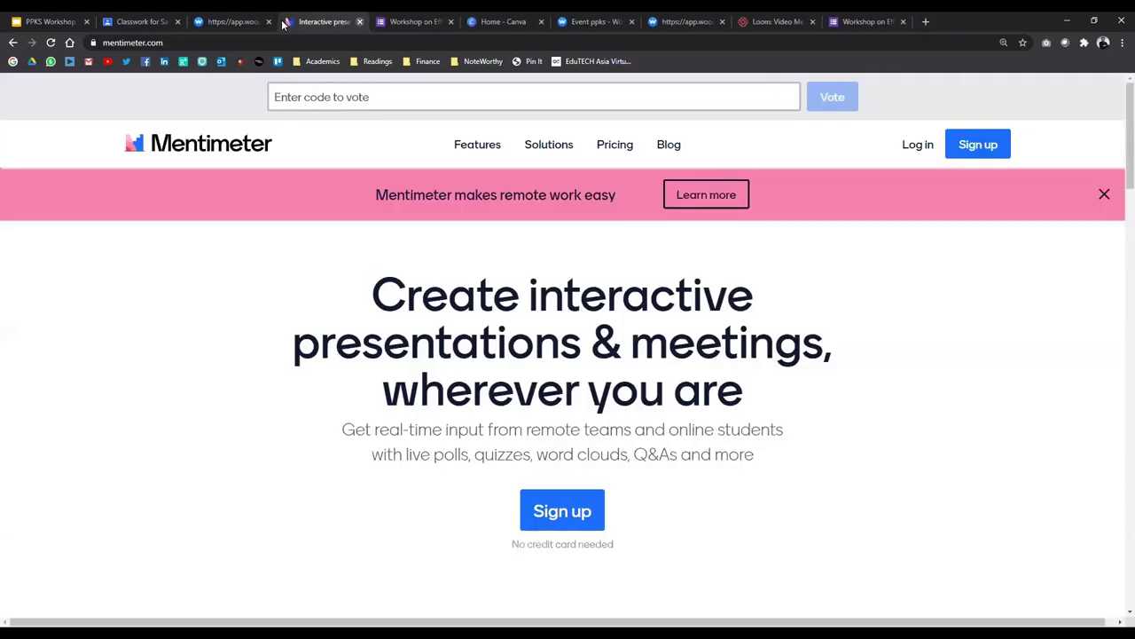
pyautogui.click(359, 21)
pyautogui.click(217, 21)
pyautogui.click(328, 21)
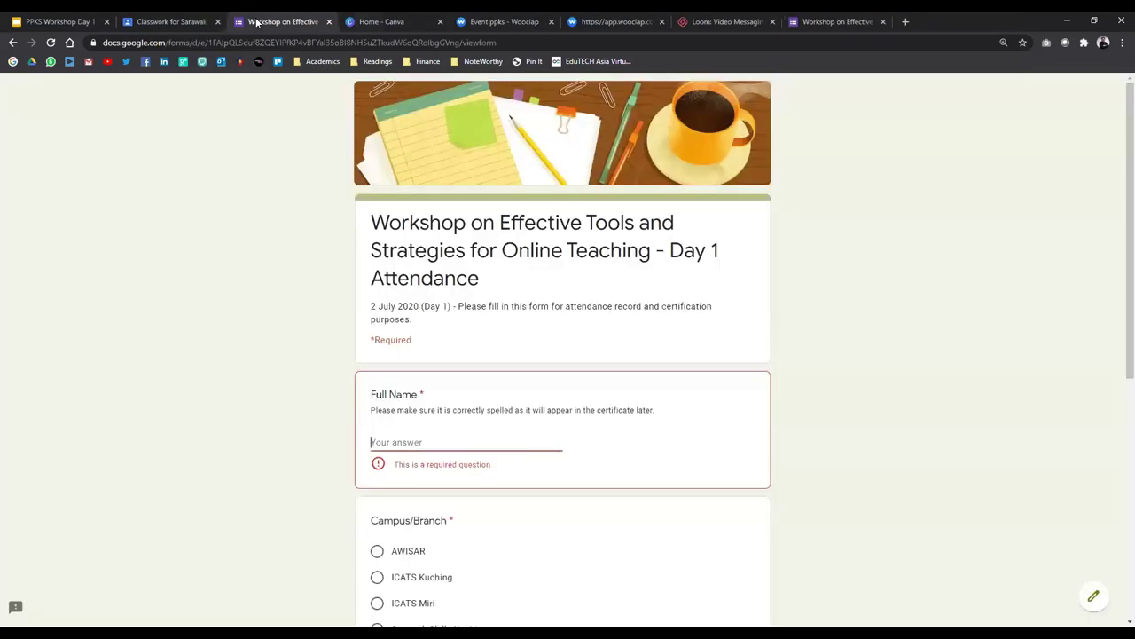
pyautogui.click(213, 22)
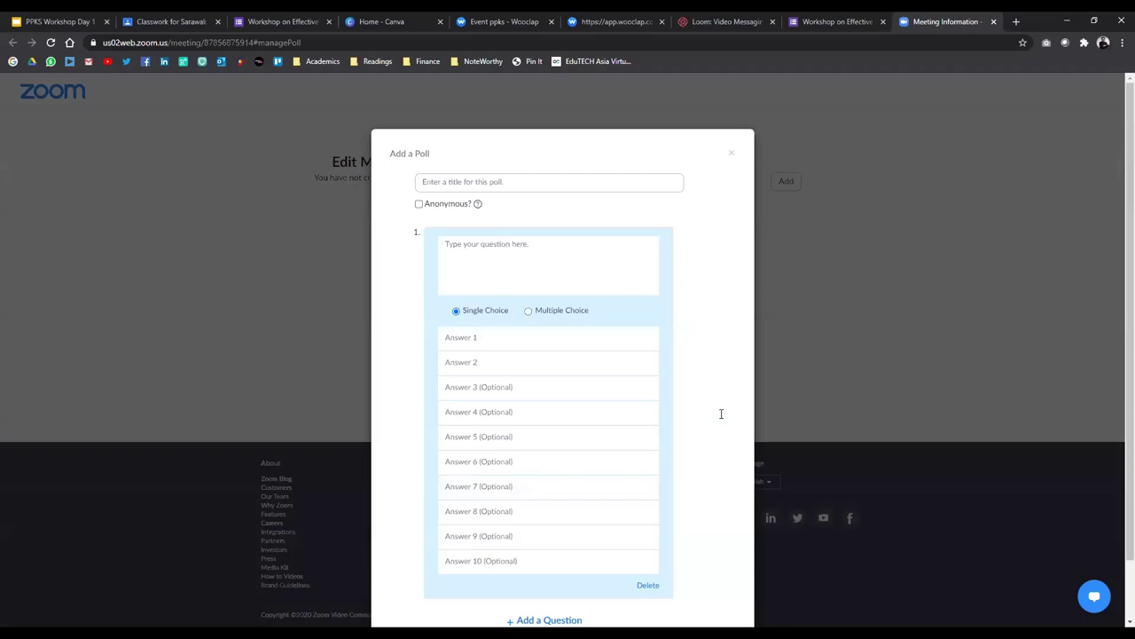
# Step: Title the anonymous poll 'Is there a need for you to do teaching videos?' and reuse it as question 1
pyautogui.click(513, 178)
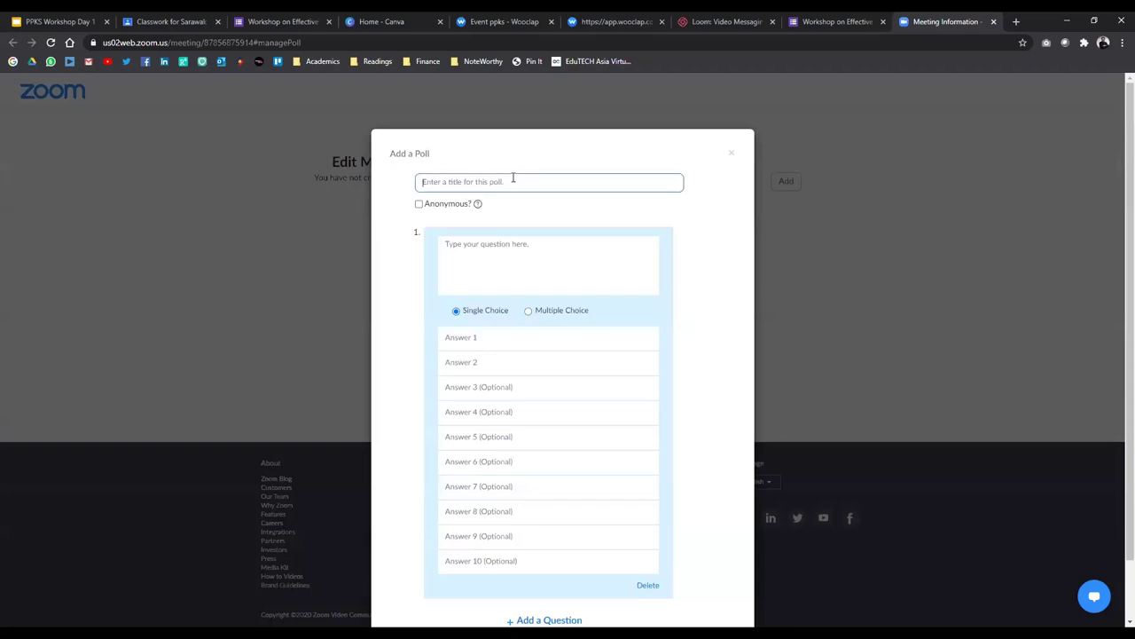
pyautogui.write('Is there a need for you to do teaching i videos?')
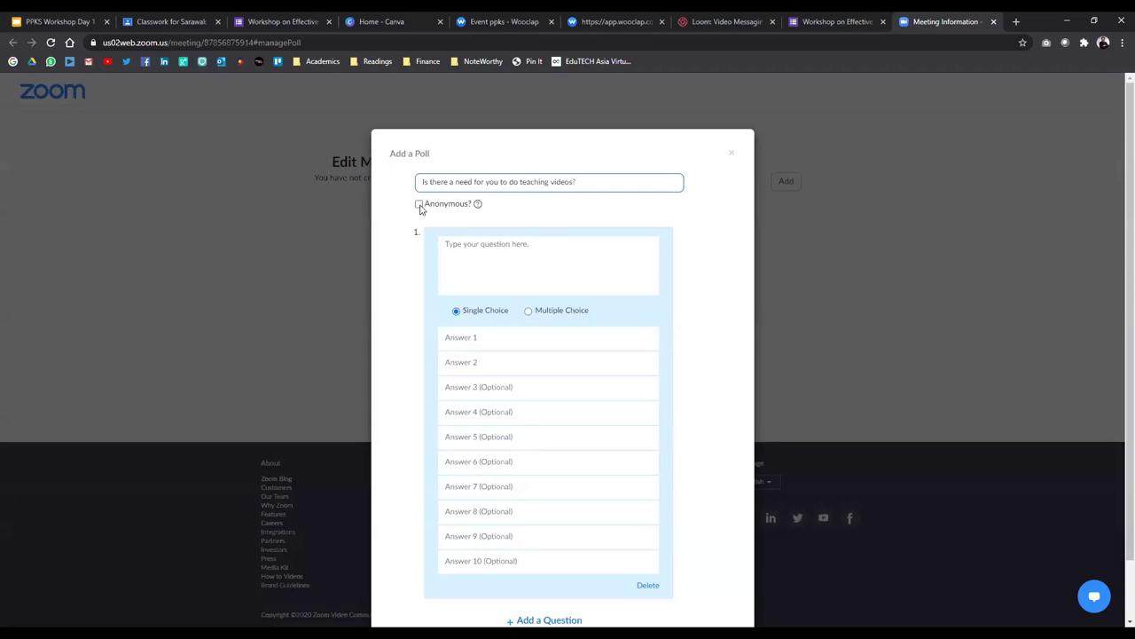
pyautogui.click(419, 204)
pyautogui.tripleClick(527, 184)
pyautogui.hotkey('ctrl', 'c')
pyautogui.click(535, 278)
pyautogui.hotkey('ctrl', 'v')
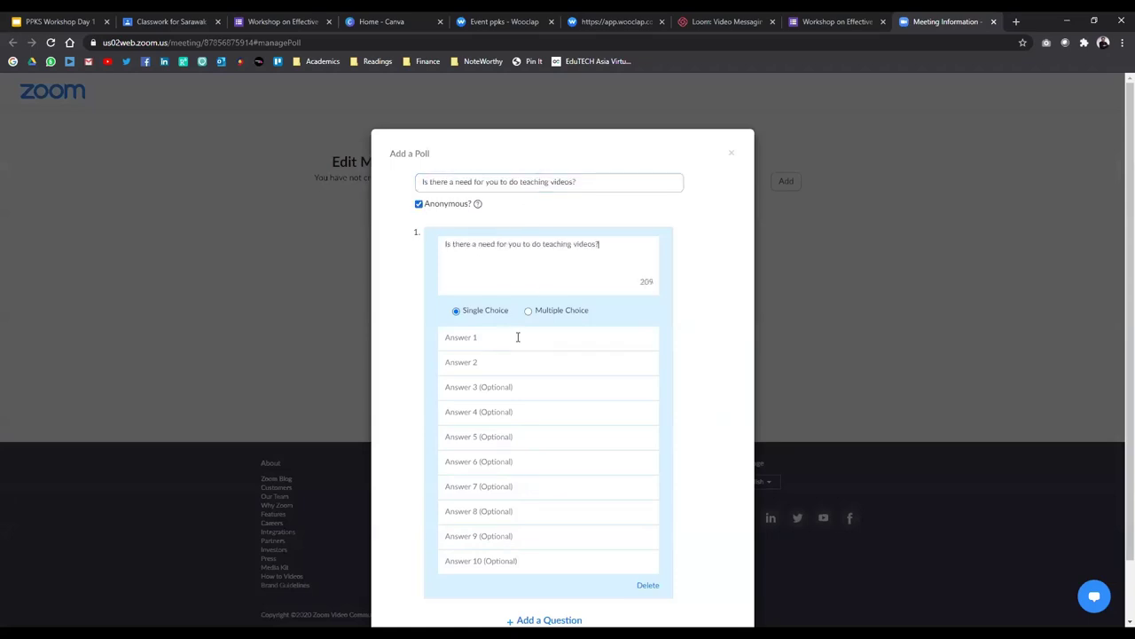
# Step: Give the question the answers Yes and No, and save the poll
pyautogui.click(494, 344)
pyautogui.write('Yew')
pyautogui.press('BackSpace')
pyautogui.write('s')
pyautogui.click(490, 362)
pyautogui.write('No')
pyautogui.scroll(-1, 663, 519)
pyautogui.click(672, 603)
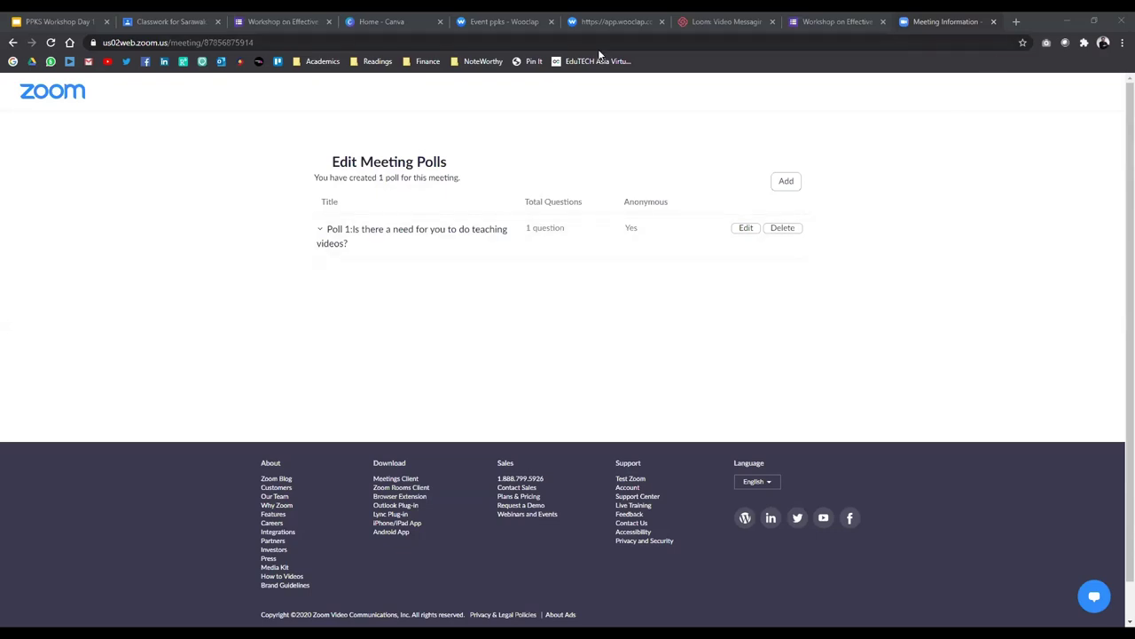
pyautogui.click(955, 28)
# Step: Go to youtube.com in the current browser tab
pyautogui.click(917, 38)
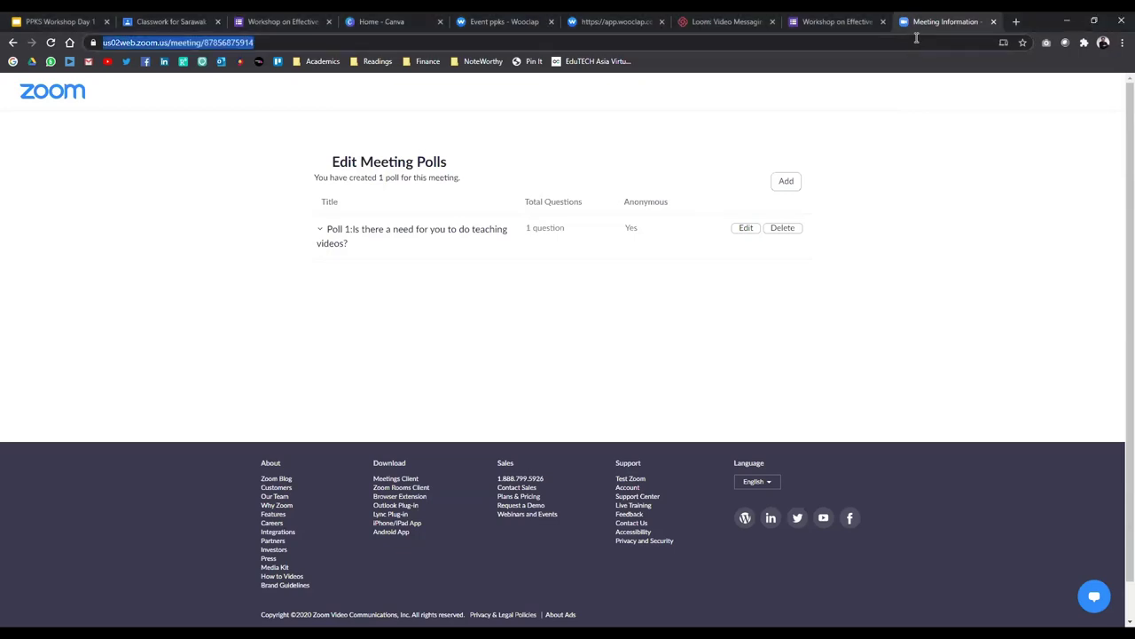
pyautogui.write('youtube.com')
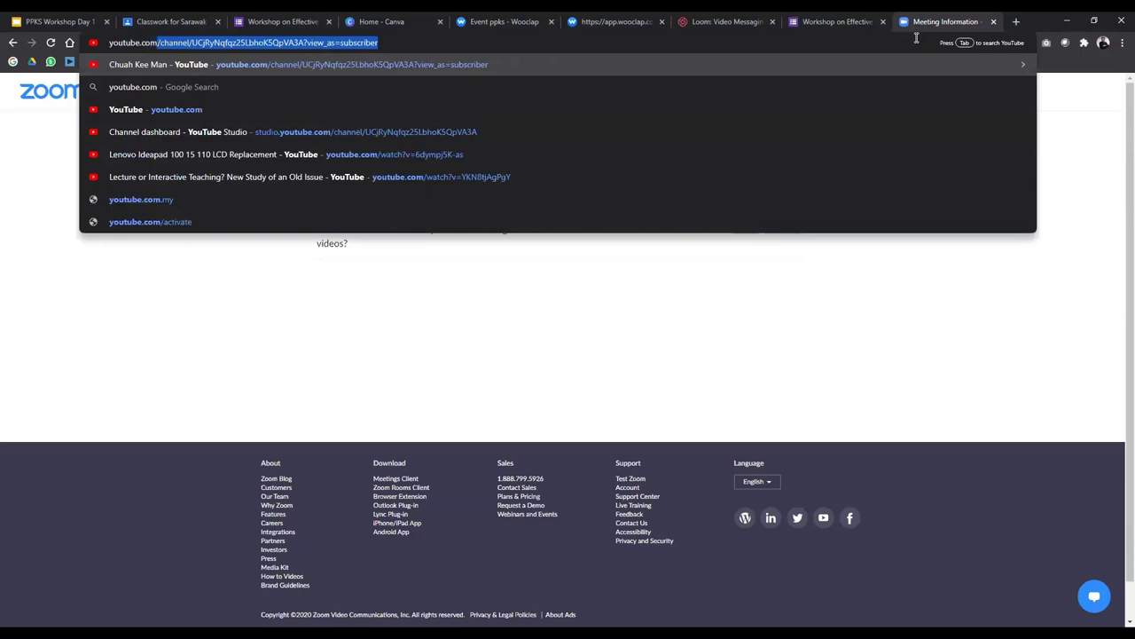
pyautogui.press('Delete')
pyautogui.press('Return')
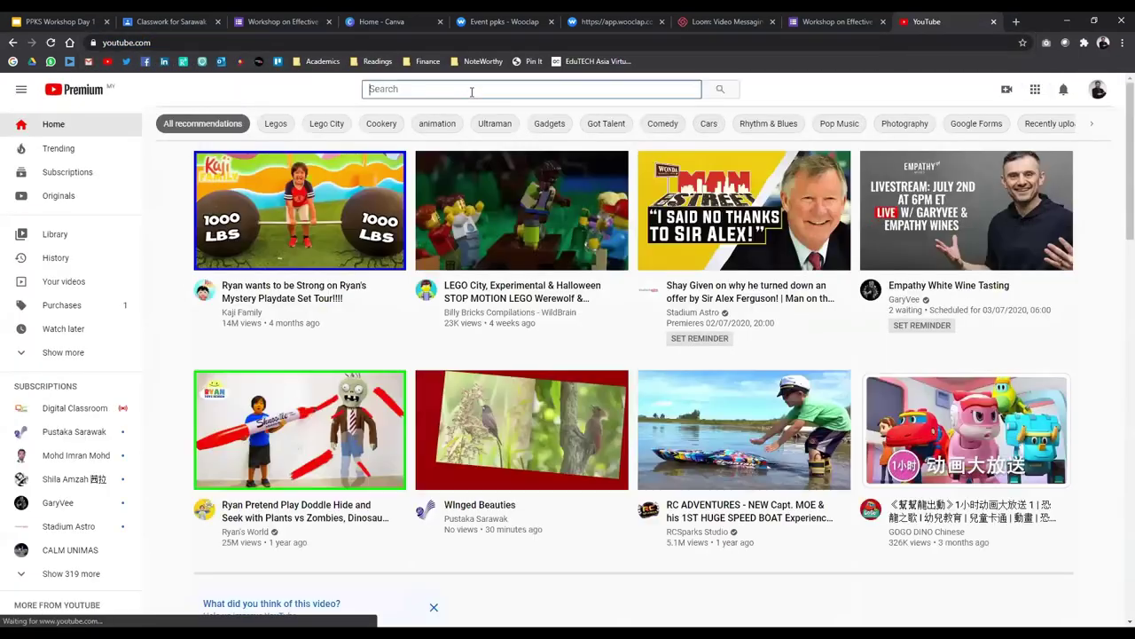
# Step: Search 'mudahnya fizik', open the Mudahnya Fizik! channel and scroll to its Fizik KSSM playlists
pyautogui.click(474, 92)
pyautogui.write('mudahnya fizik')
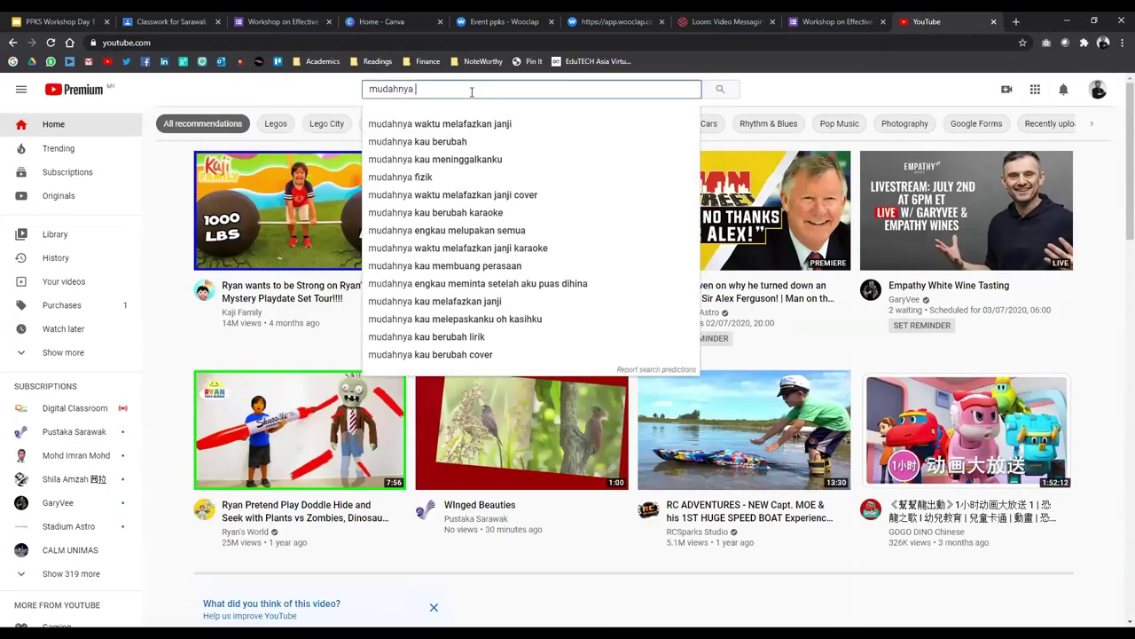
pyautogui.press('Return')
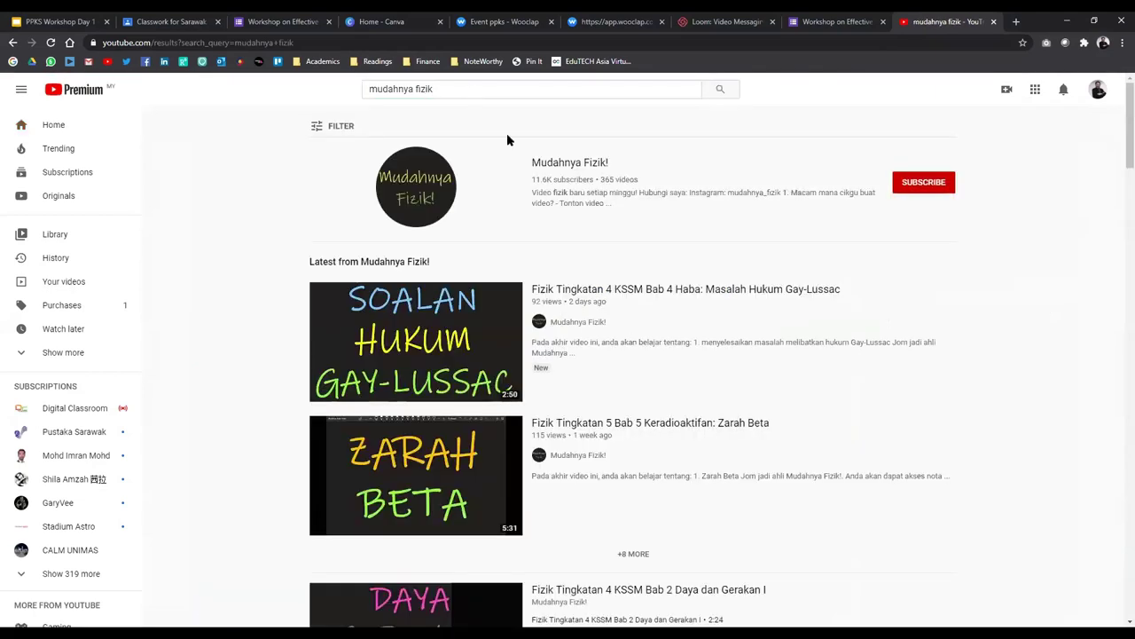
pyautogui.click(580, 170)
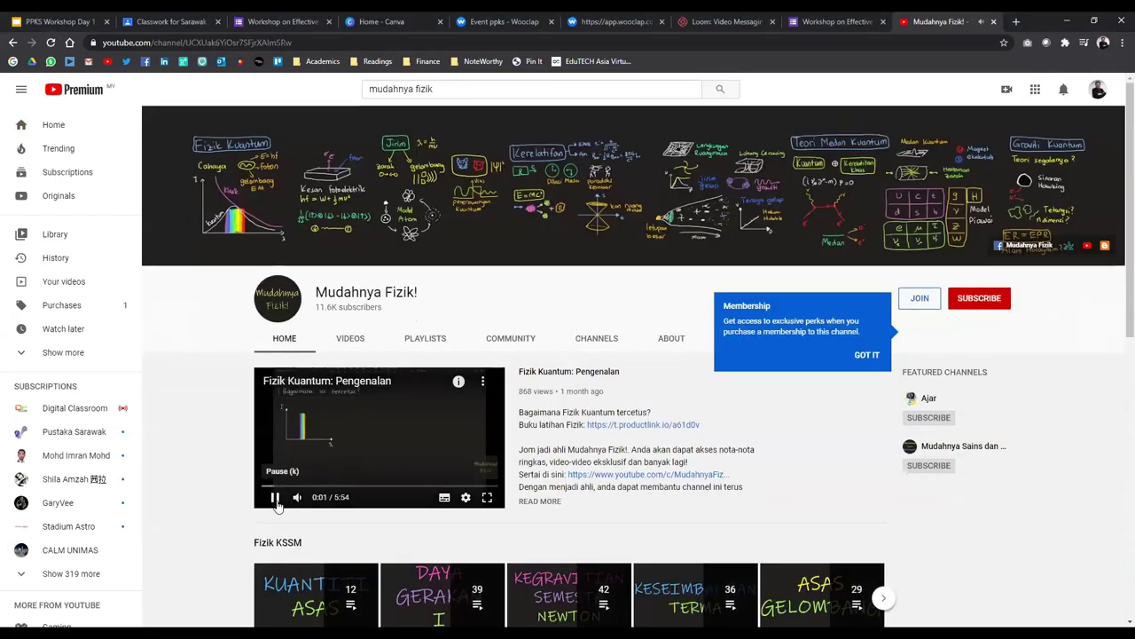
pyautogui.click(798, 379)
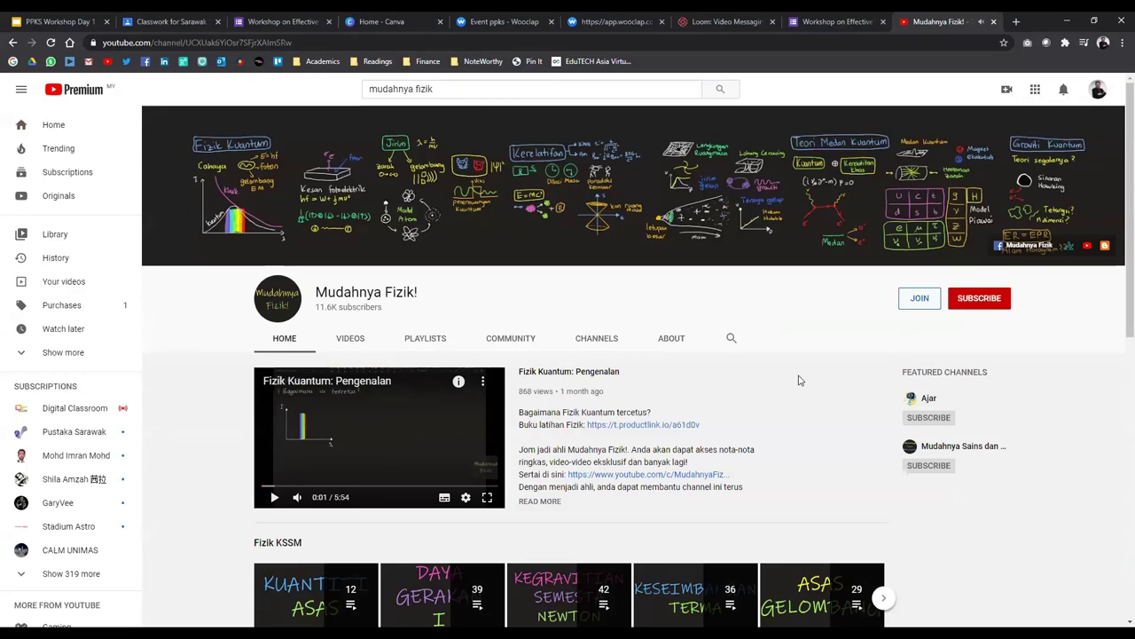
pyautogui.scroll(-3, 550, 214)
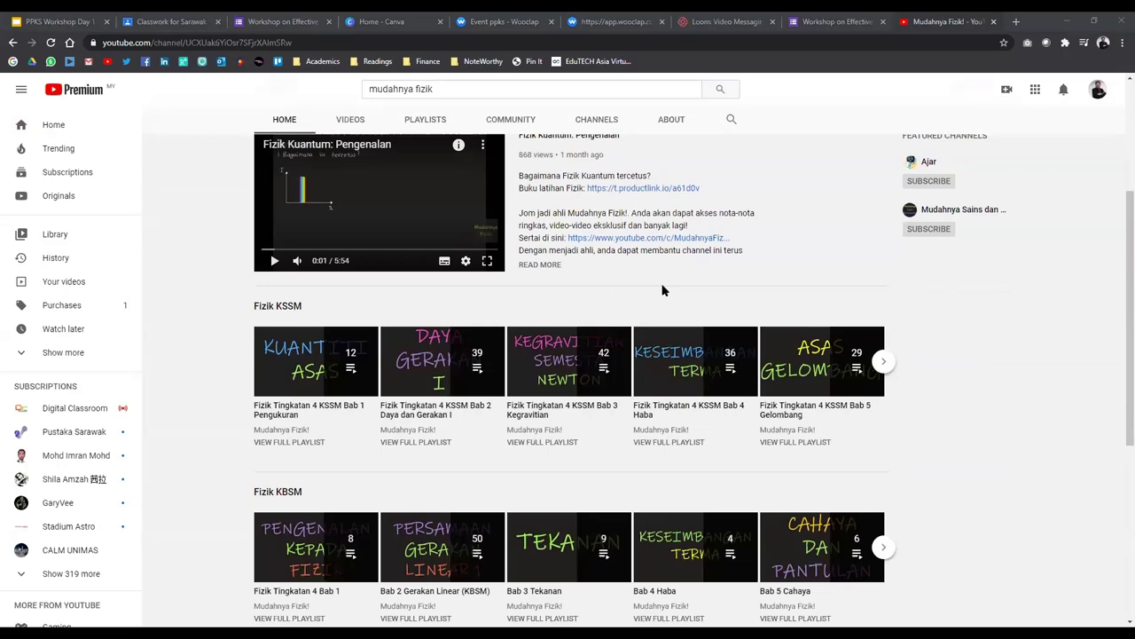
pyautogui.scroll(-3, 662, 290)
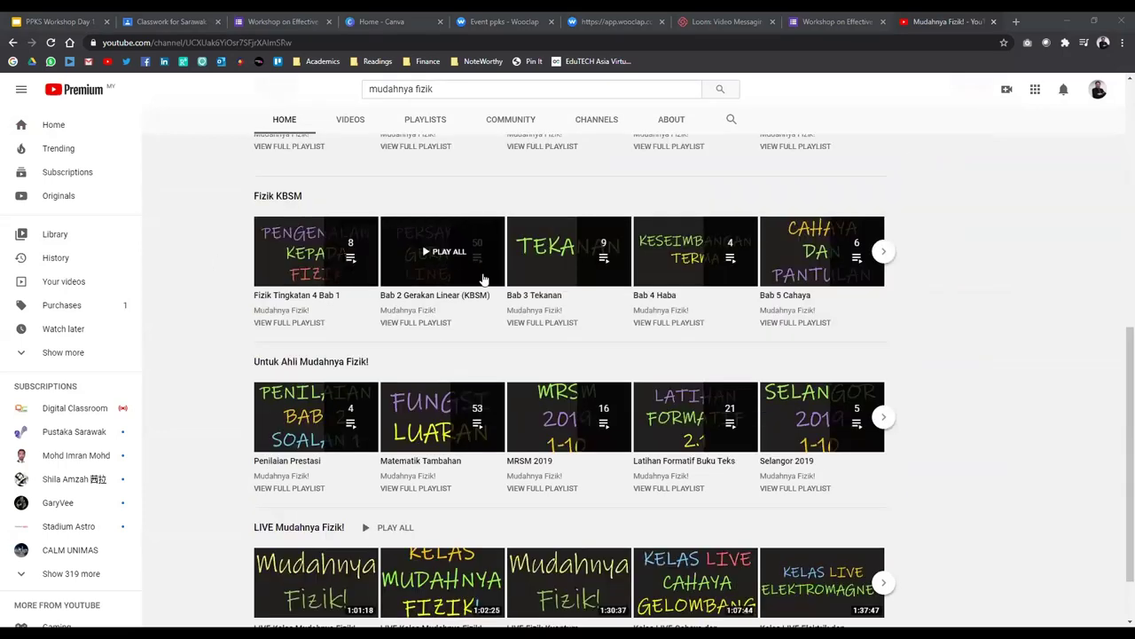
pyautogui.scroll(10, 346, 354)
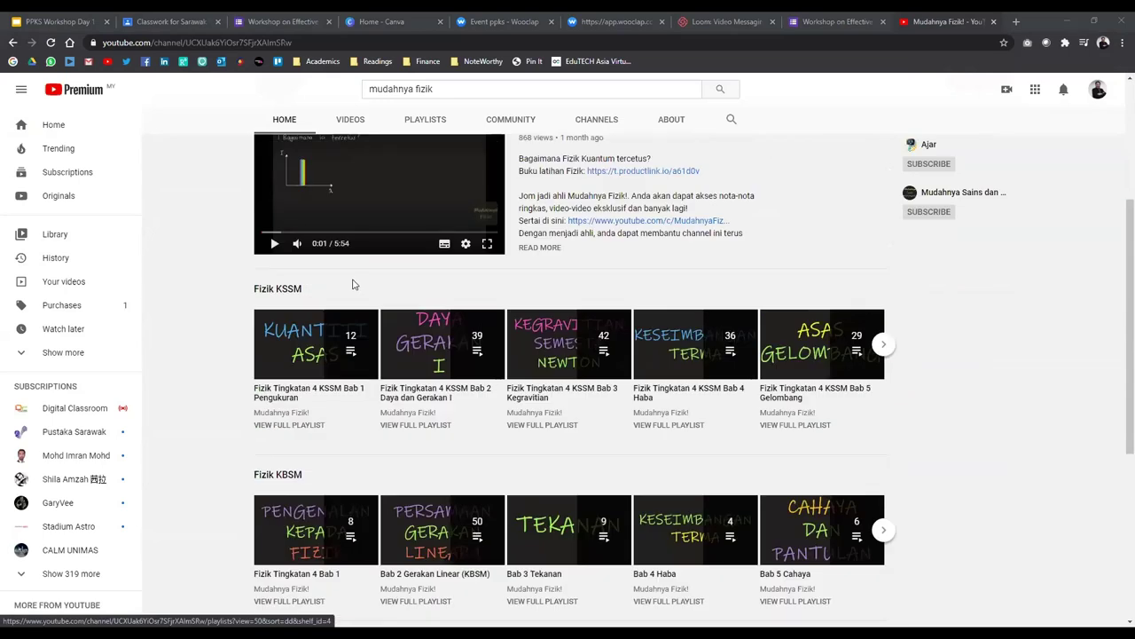
pyautogui.scroll(-3, 331, 420)
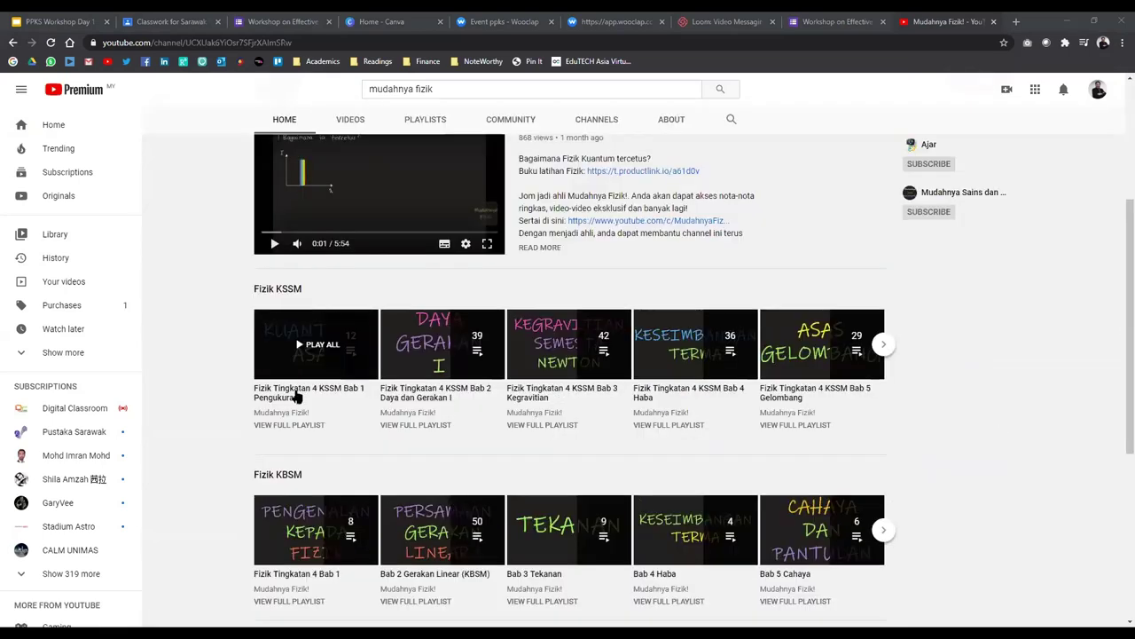
# Step: Play the first Fizik KSSM lesson, pause it at 2:34, then go back to the channel page
pyautogui.click(296, 393)
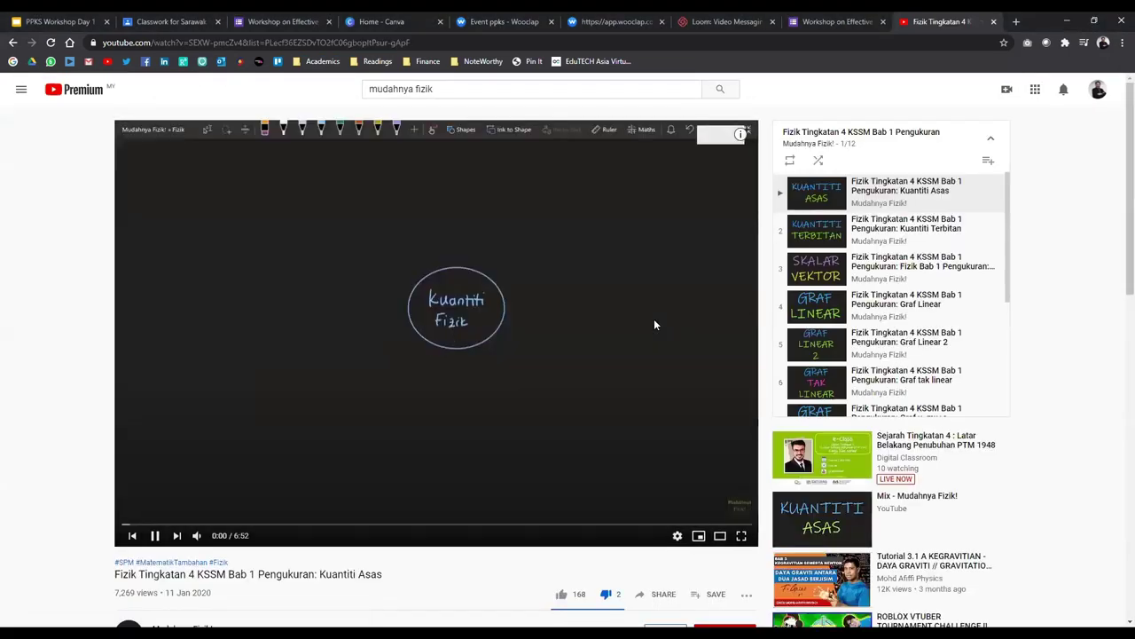
pyautogui.click(154, 542)
pyautogui.moveTo(142, 524); pyautogui.dragTo(249, 523)
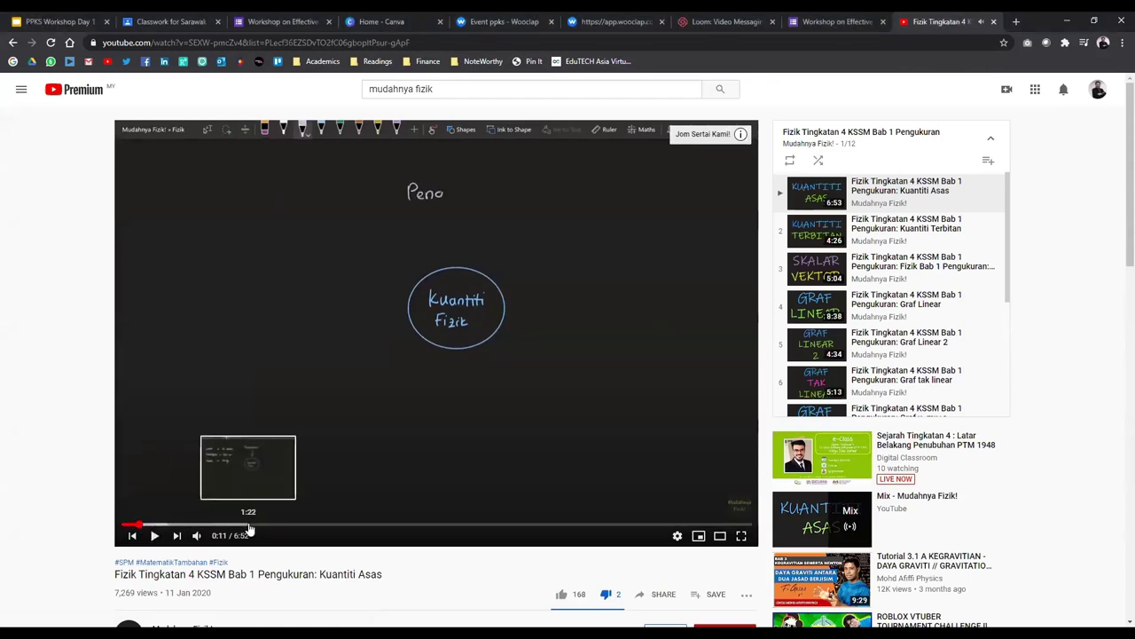
pyautogui.click(359, 527)
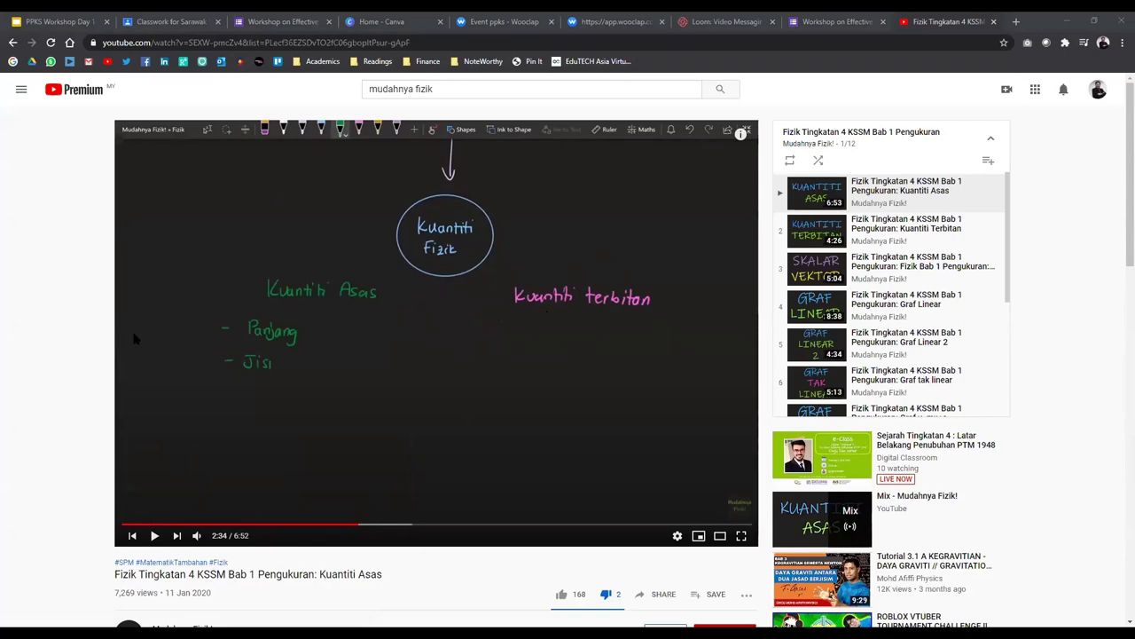
pyautogui.click(12, 45)
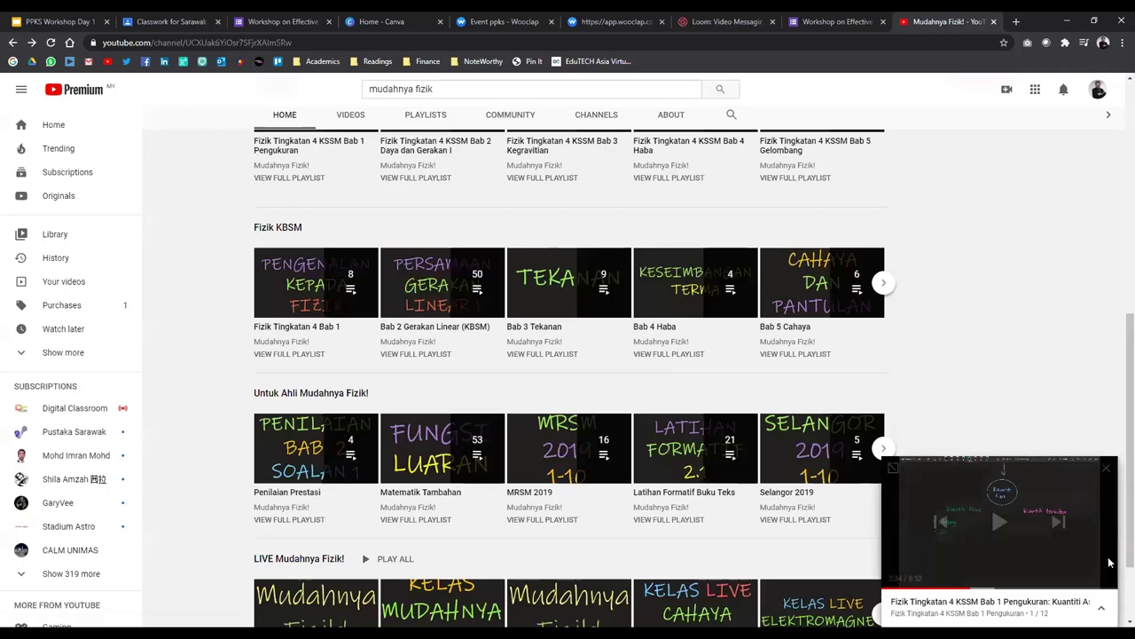
pyautogui.moveTo(1067, 552)
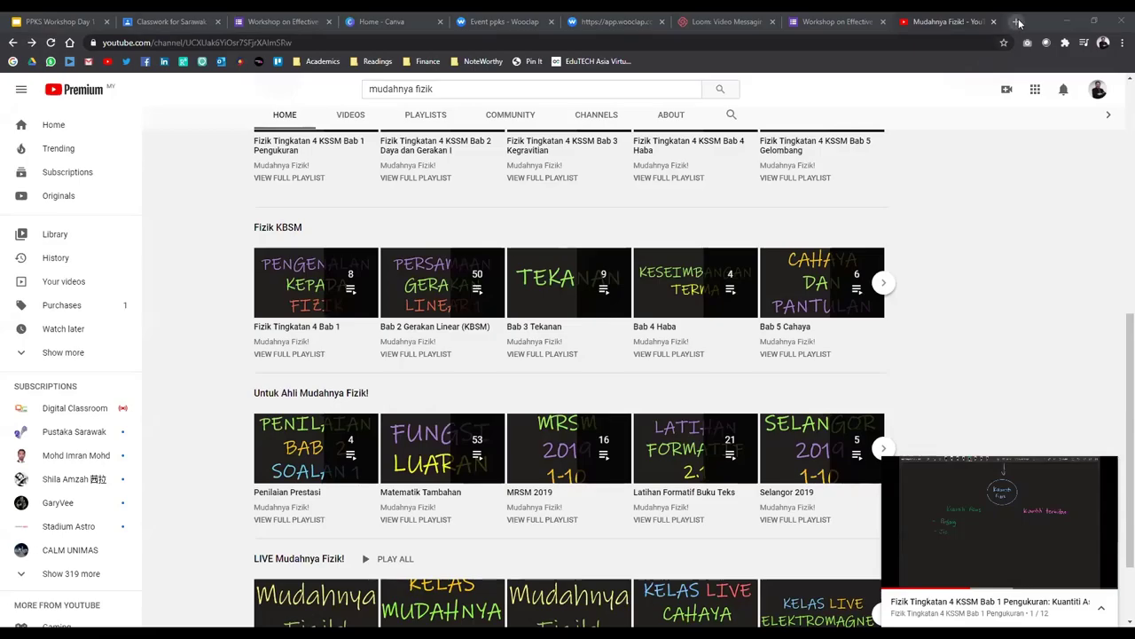
# Step: Load openboard.ch in a new tab and show it translated into English
pyautogui.click(1019, 23)
pyautogui.write('oep')
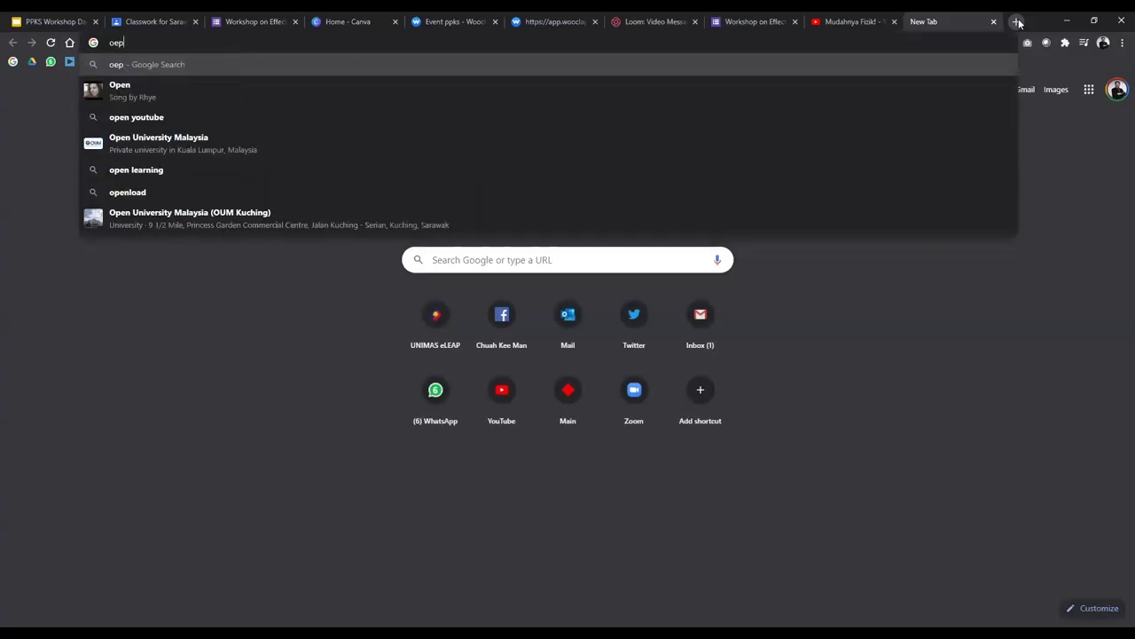
pyautogui.press('BackSpace')
pyautogui.press('BackSpace')
pyautogui.write('pe')
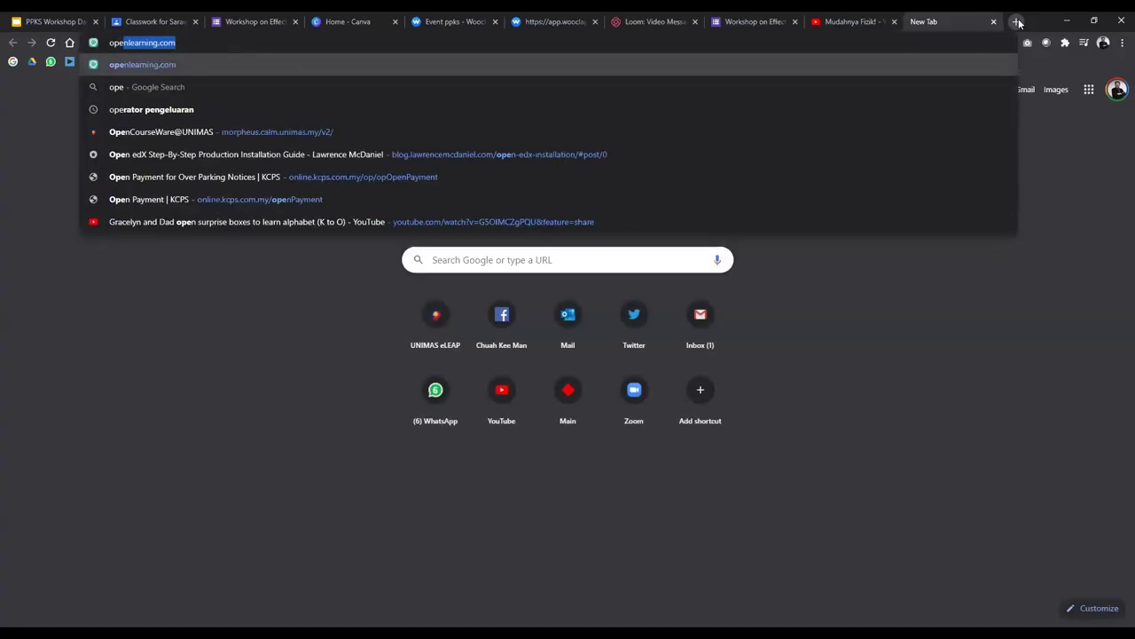
pyautogui.write('nboard.ch')
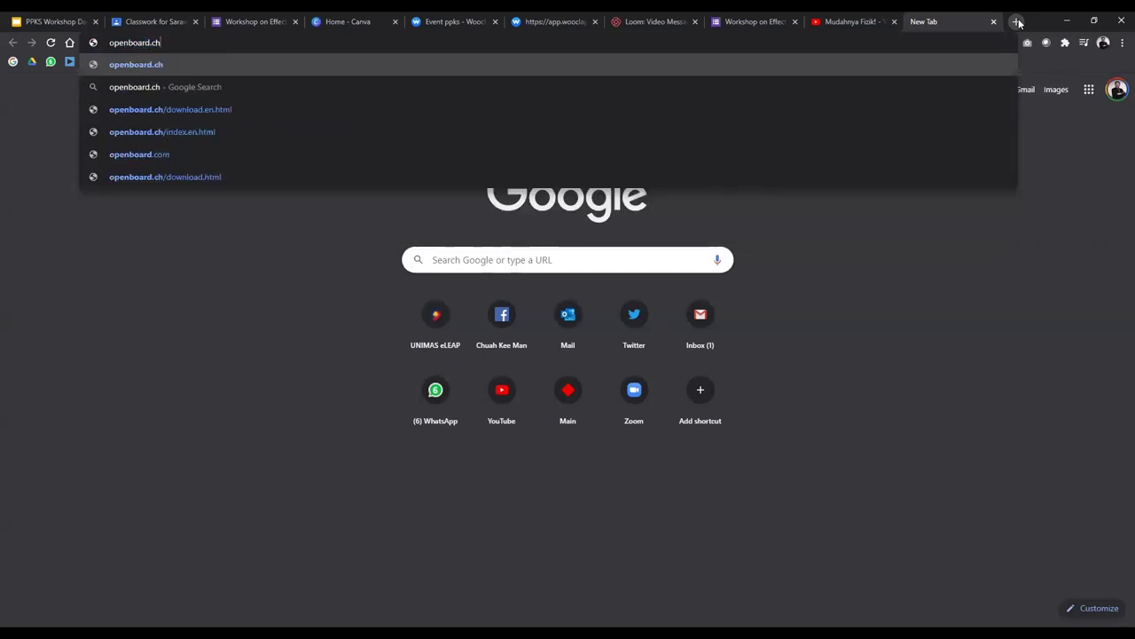
pyautogui.press('Return')
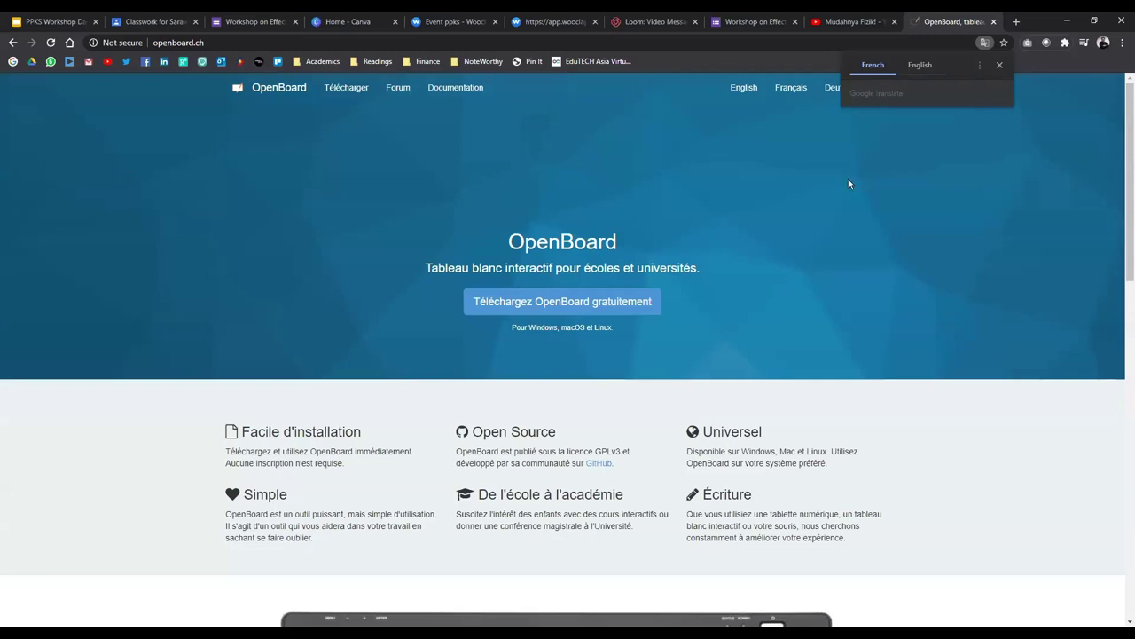
pyautogui.click(916, 67)
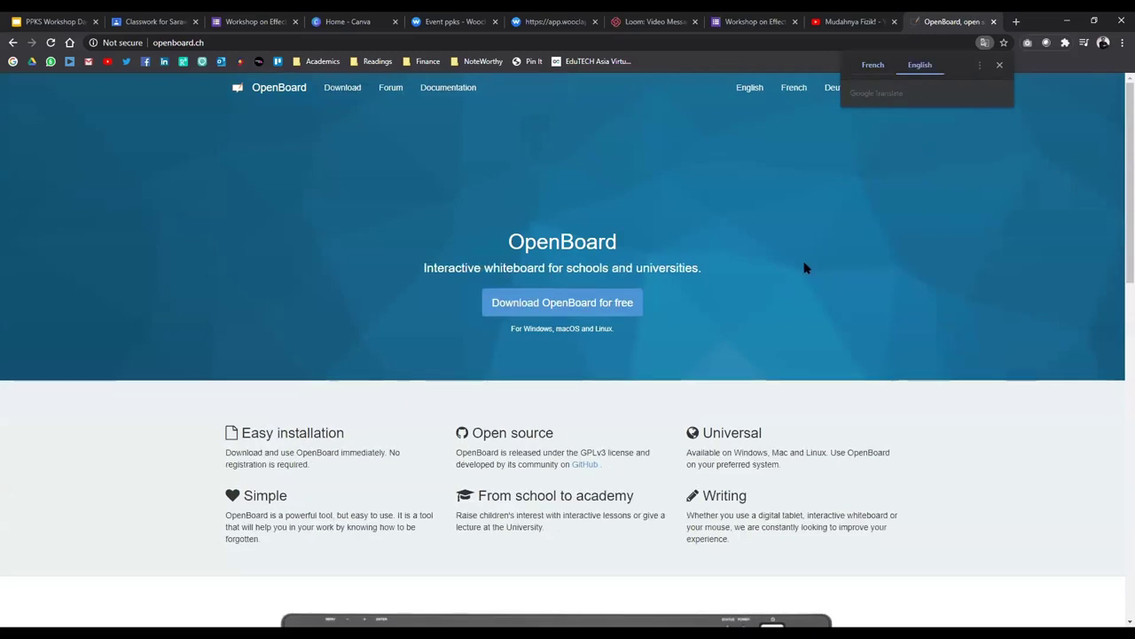
pyautogui.click(805, 267)
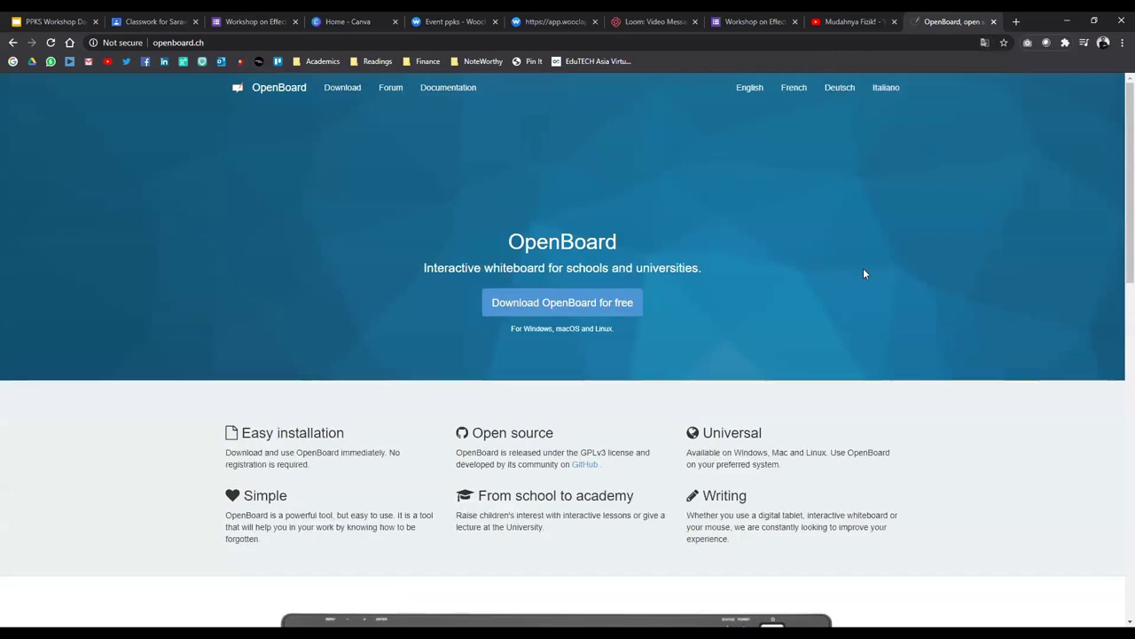
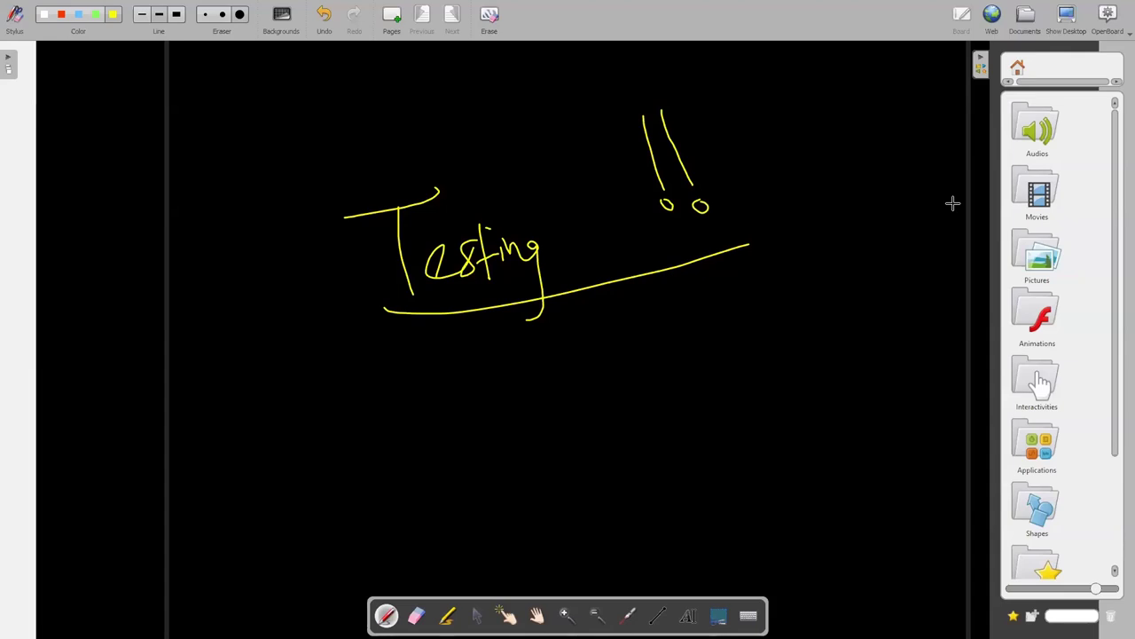
# Step: Erase the Testing annotations and try the white, light grid and lined backgrounds
pyautogui.click(492, 22)
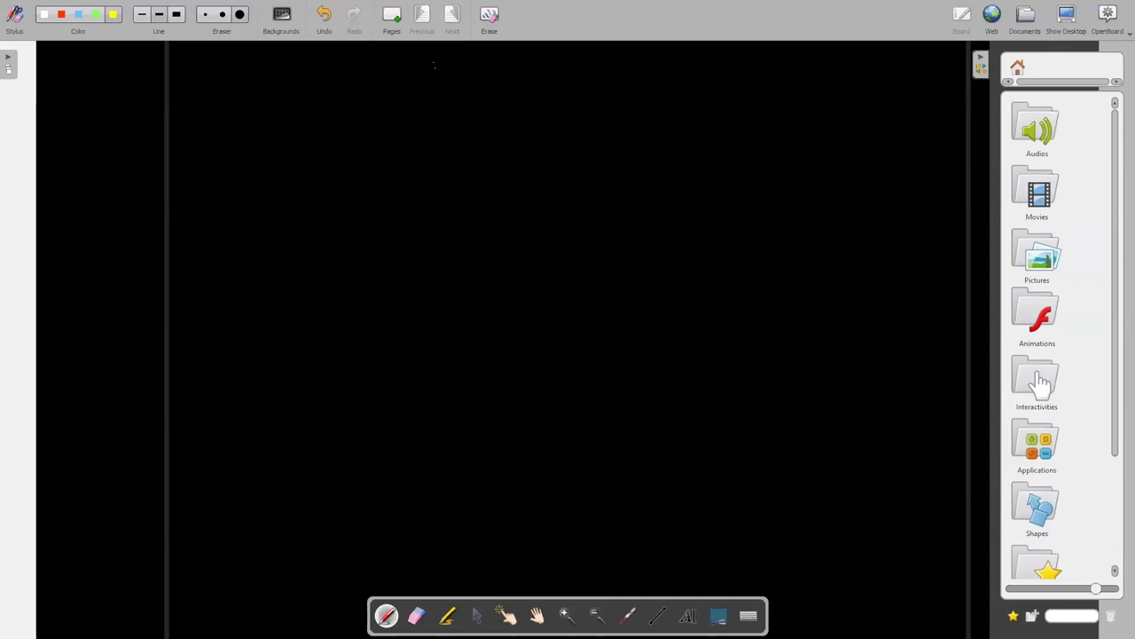
pyautogui.click(281, 17)
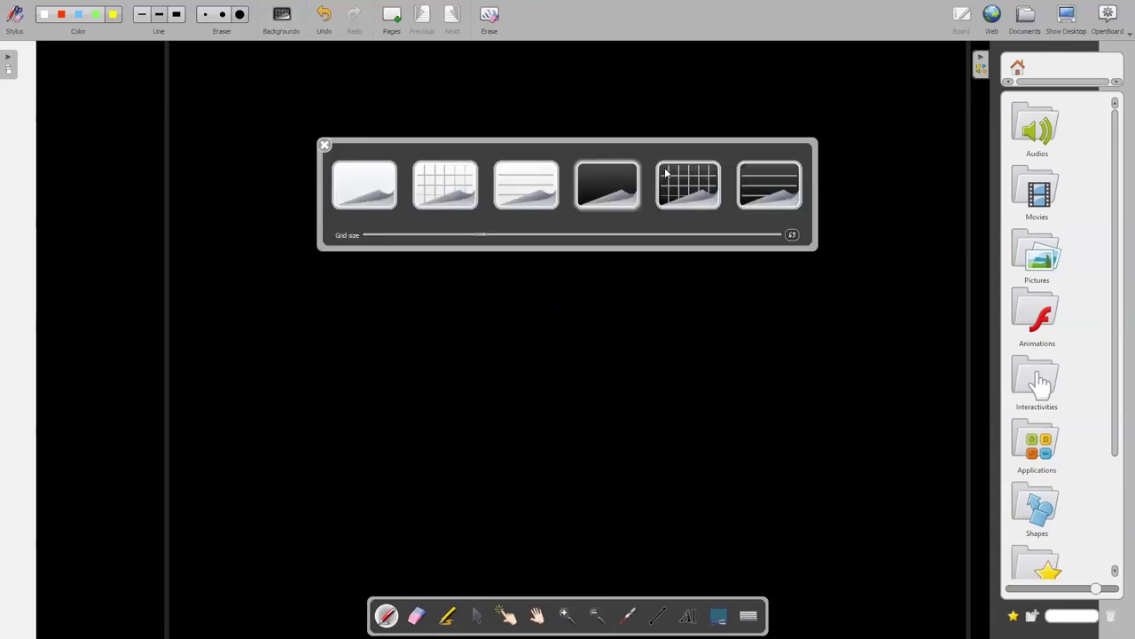
pyautogui.click(364, 197)
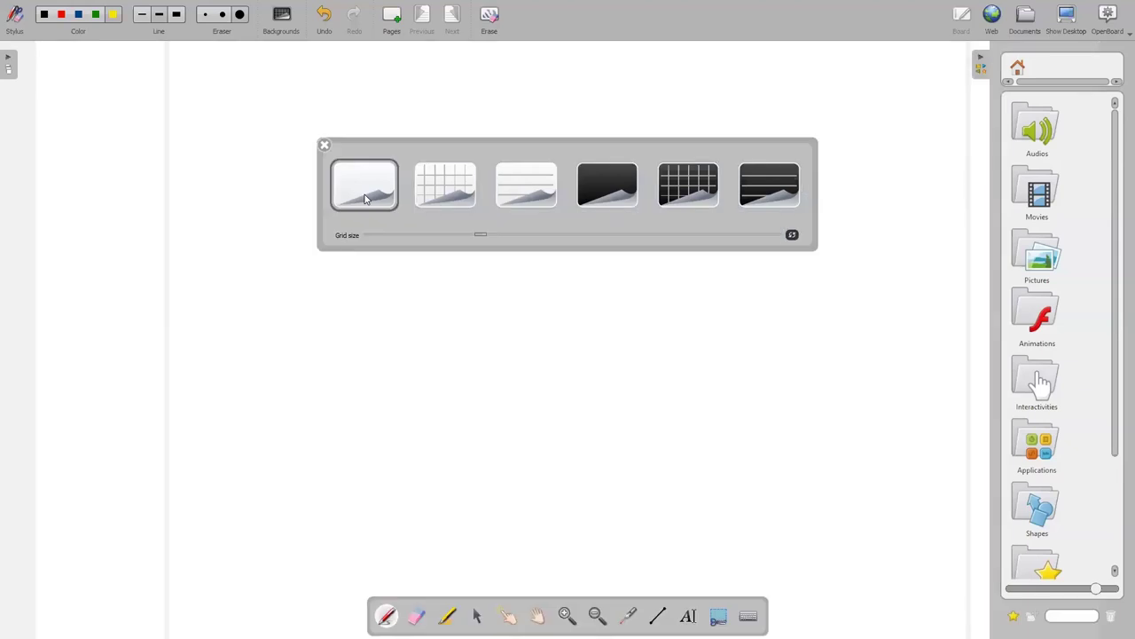
pyautogui.click(446, 189)
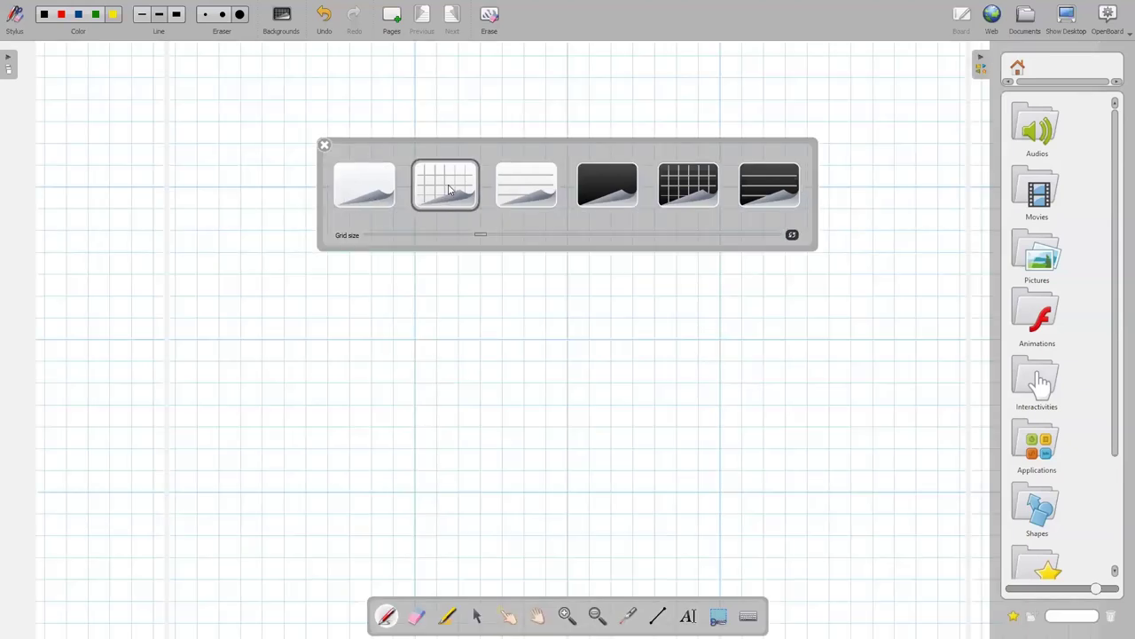
pyautogui.click(521, 191)
# Step: Try the plain black, dark grid and dark lined backgrounds, ending on plain dark
pyautogui.click(610, 191)
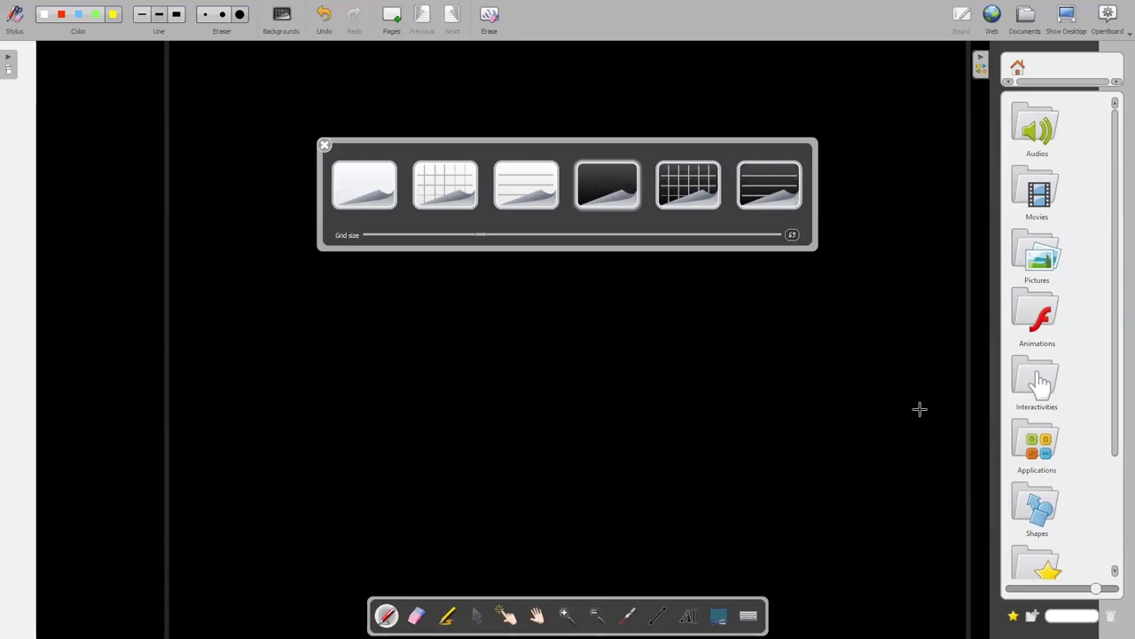
pyautogui.click(693, 187)
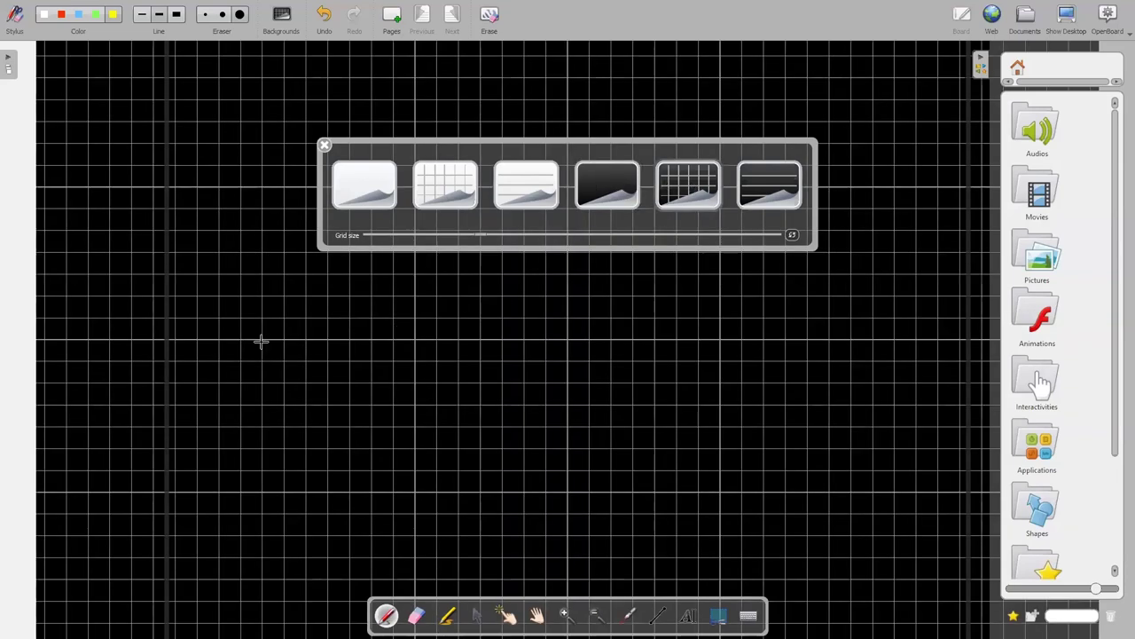
pyautogui.click(773, 187)
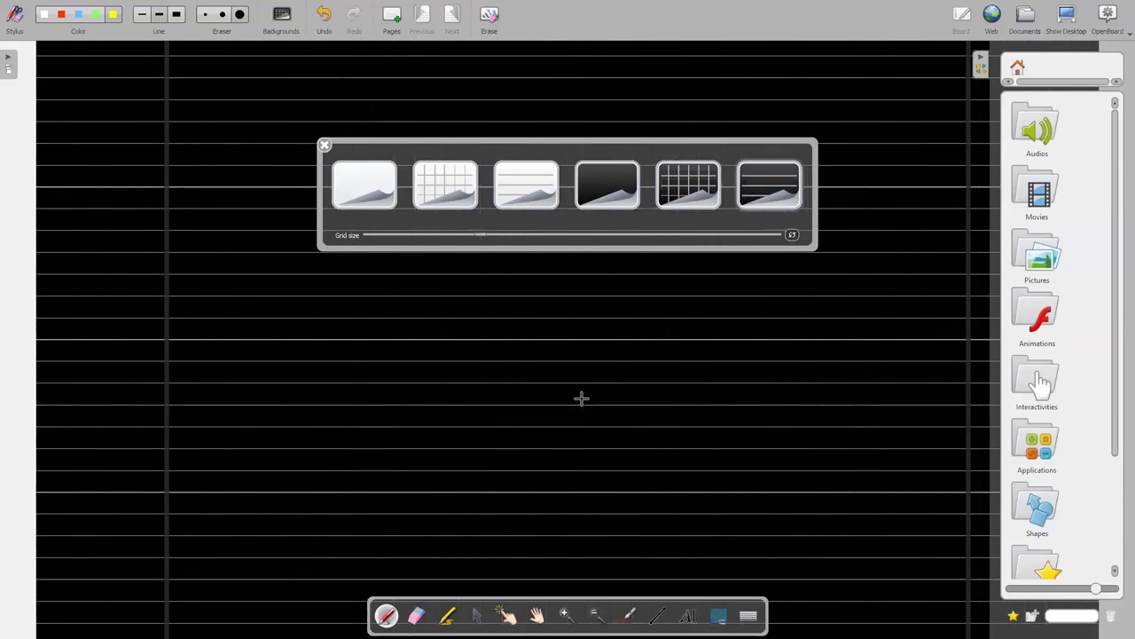
pyautogui.click(599, 181)
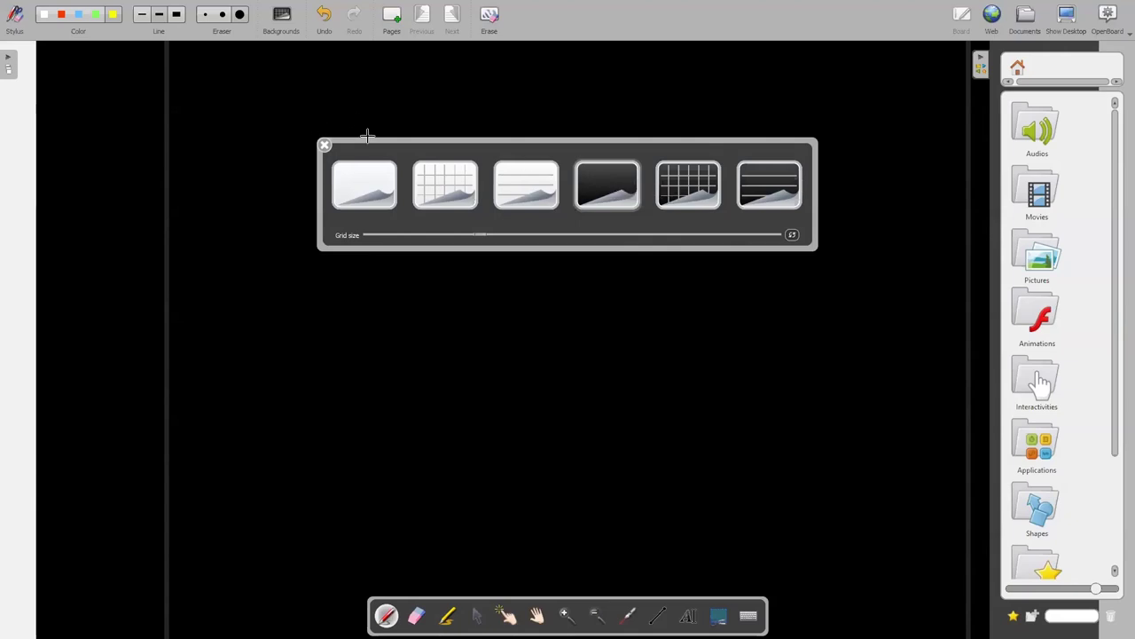
# Step: Close the backgrounds palette and toggle Podcast from the OpenBoard menu to start recording the board
pyautogui.click(324, 142)
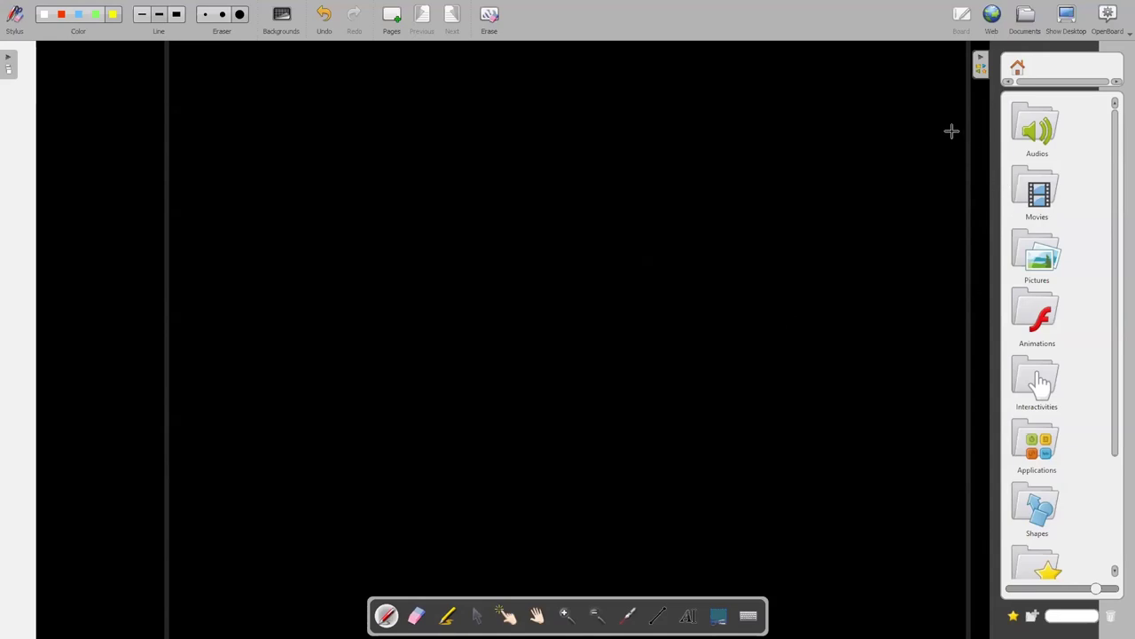
pyautogui.click(1108, 28)
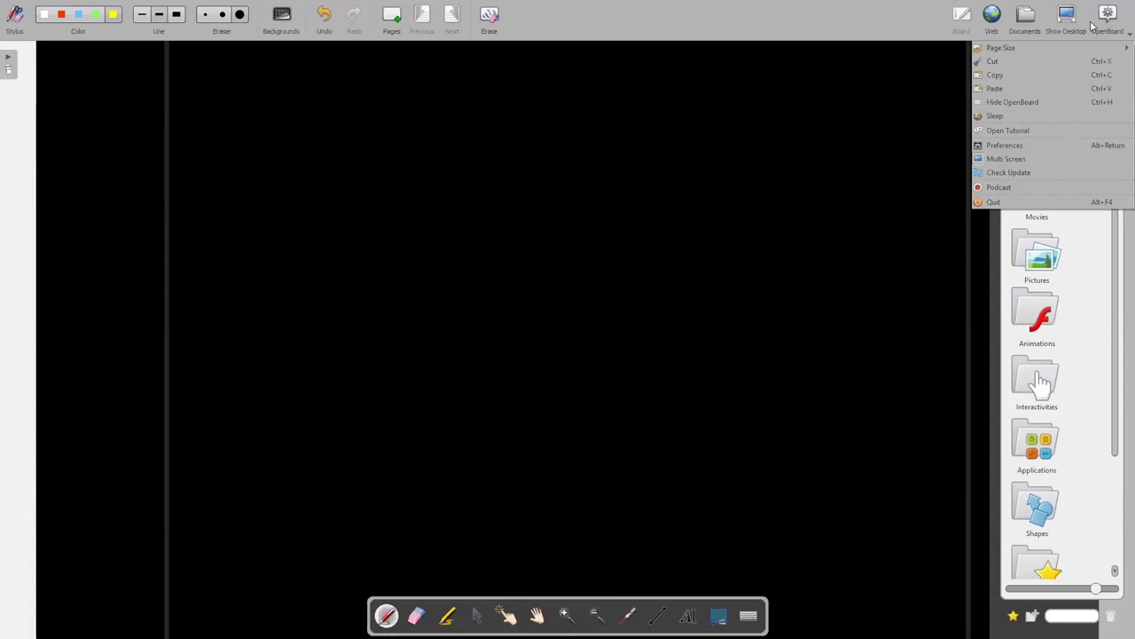
pyautogui.click(1008, 187)
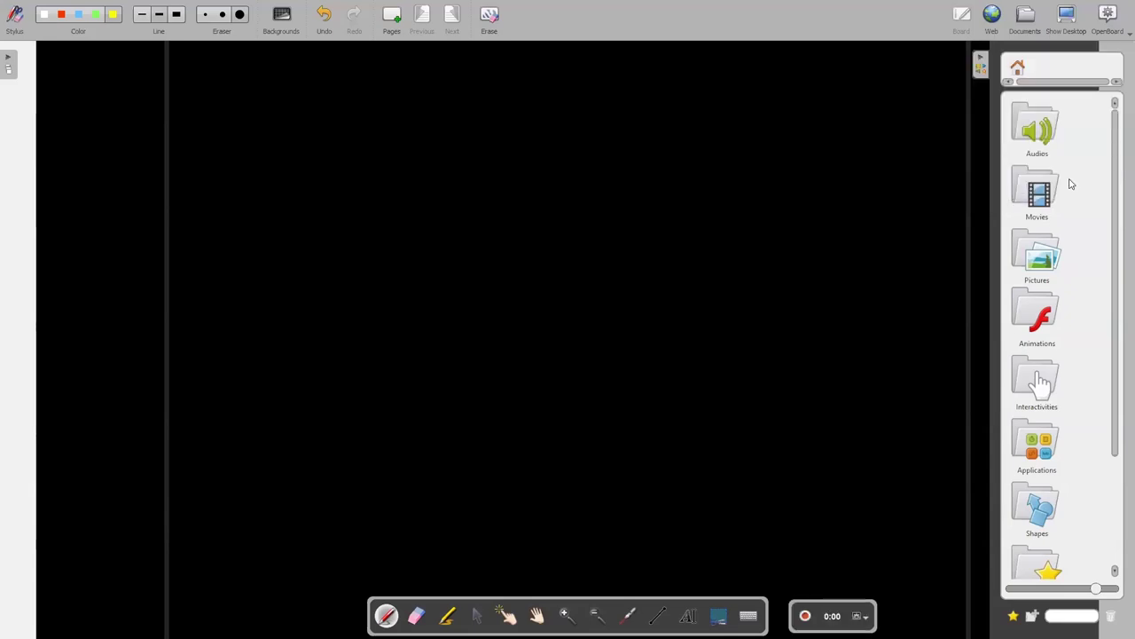
pyautogui.click(1113, 24)
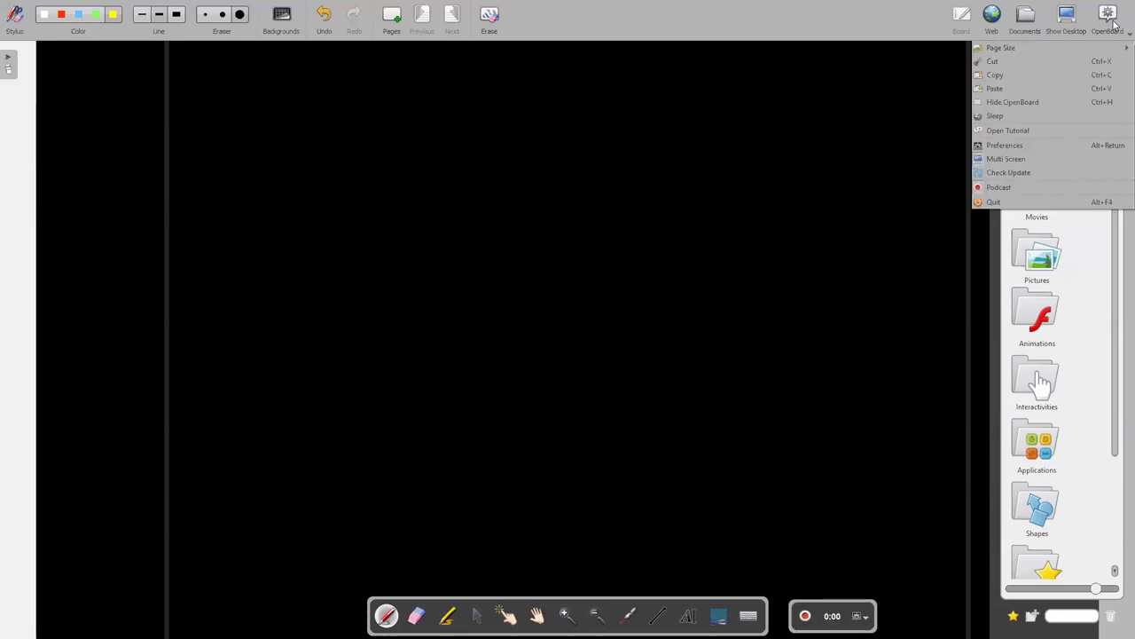
pyautogui.click(999, 188)
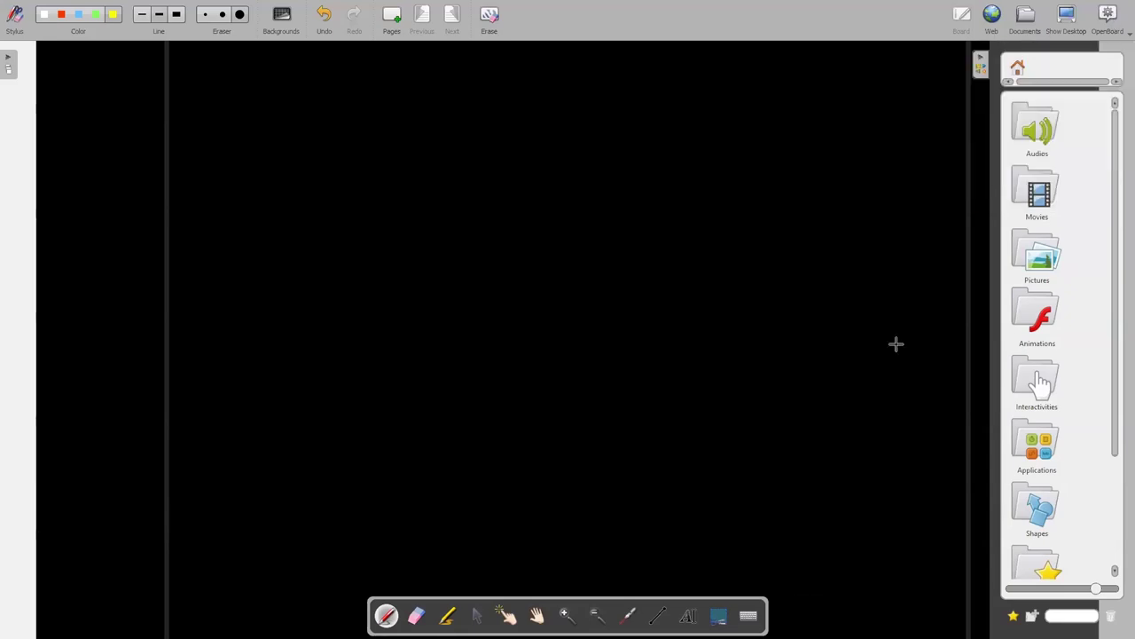
pyautogui.click(1113, 24)
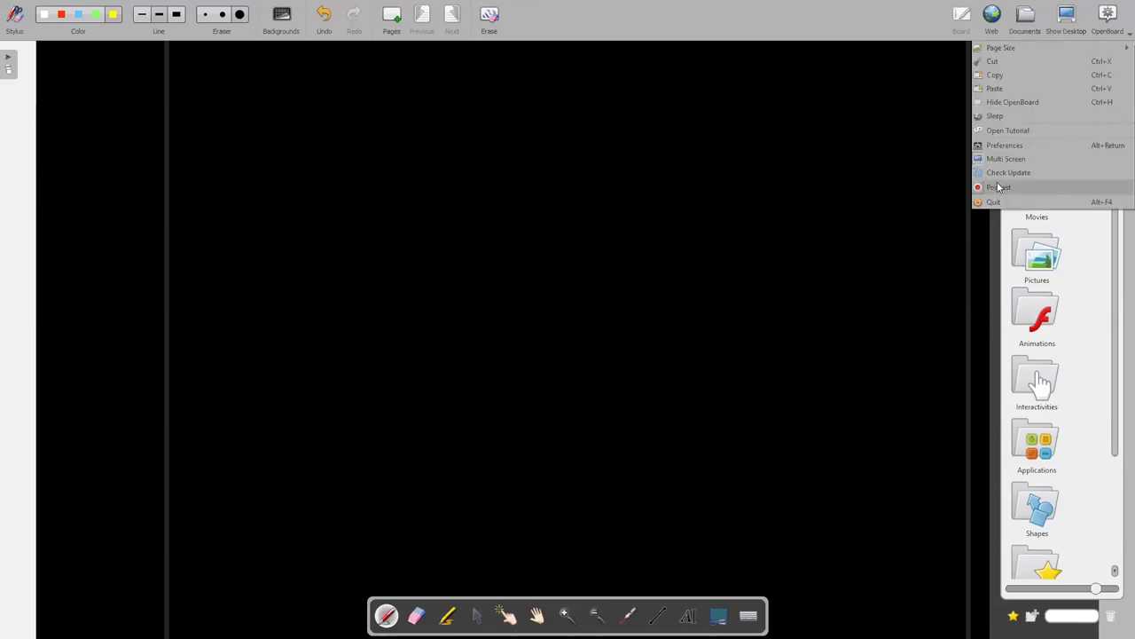
pyautogui.click(999, 188)
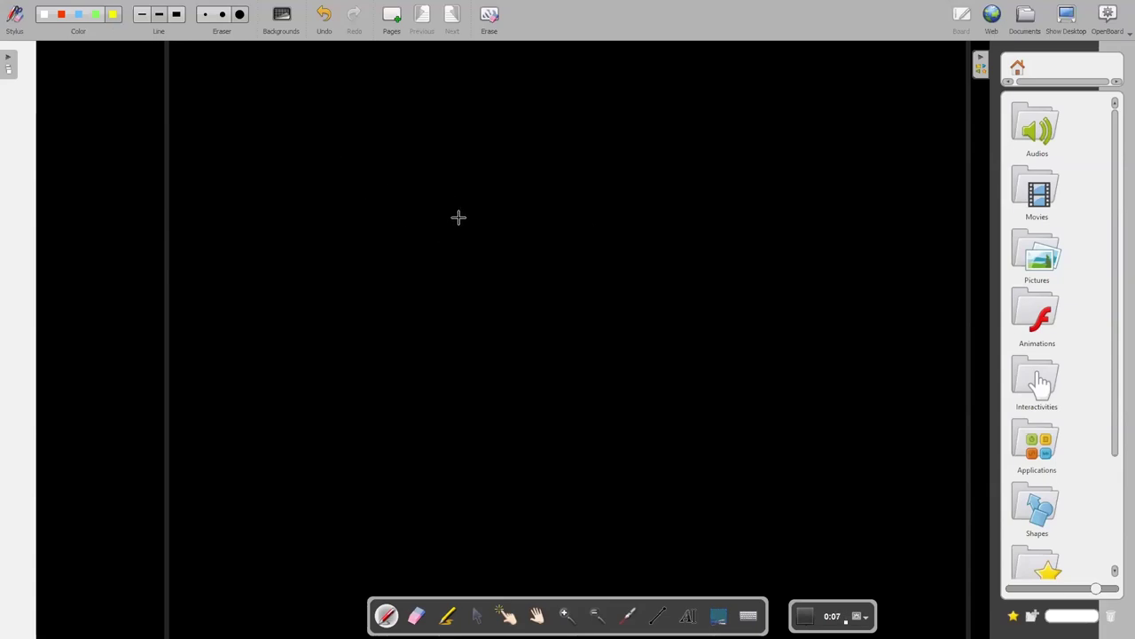
# Step: Handwrite 'Online Teaching' on the board with the pen
pyautogui.moveTo(413, 186); pyautogui.dragTo(479, 252)
pyautogui.moveTo(328, 153)
pyautogui.mouseDown()
pyautogui.moveTo(477, 210)
pyautogui.moveTo(512, 198)
pyautogui.moveTo(541, 237)
pyautogui.moveTo(540, 221)
pyautogui.moveTo(610, 232)
pyautogui.mouseUp()
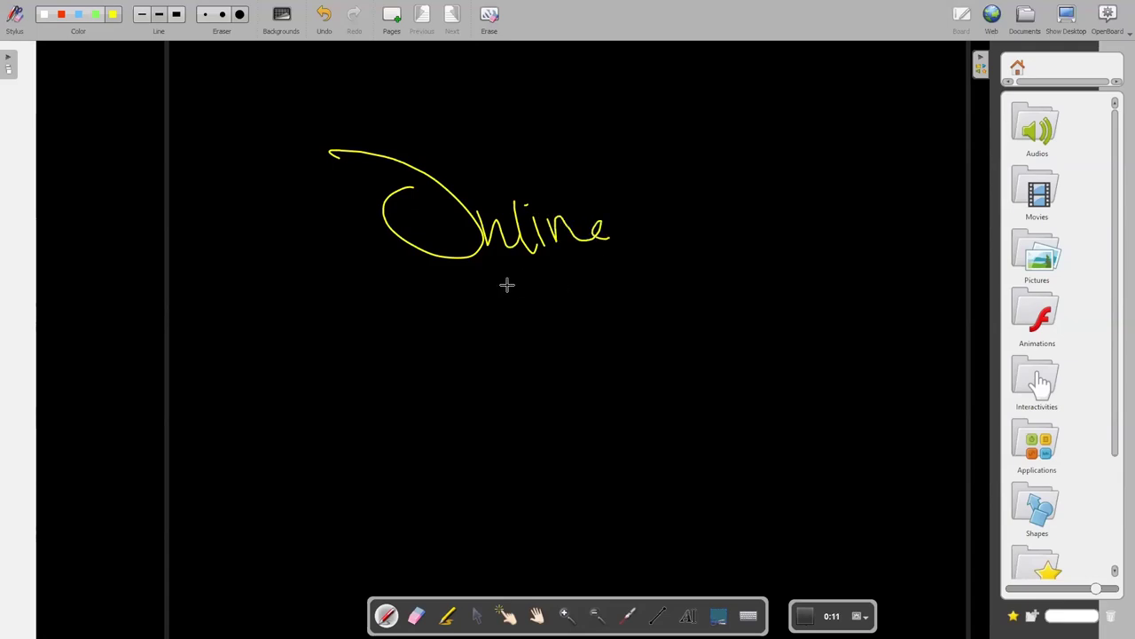
pyautogui.moveTo(506, 284); pyautogui.dragTo(583, 275)
pyautogui.moveTo(557, 292)
pyautogui.mouseDown()
pyautogui.moveTo(572, 333)
pyautogui.moveTo(621, 313)
pyautogui.moveTo(667, 326)
pyautogui.moveTo(695, 297)
pyautogui.moveTo(692, 324)
pyautogui.mouseUp()
pyautogui.click(650, 259)
pyautogui.click(685, 271)
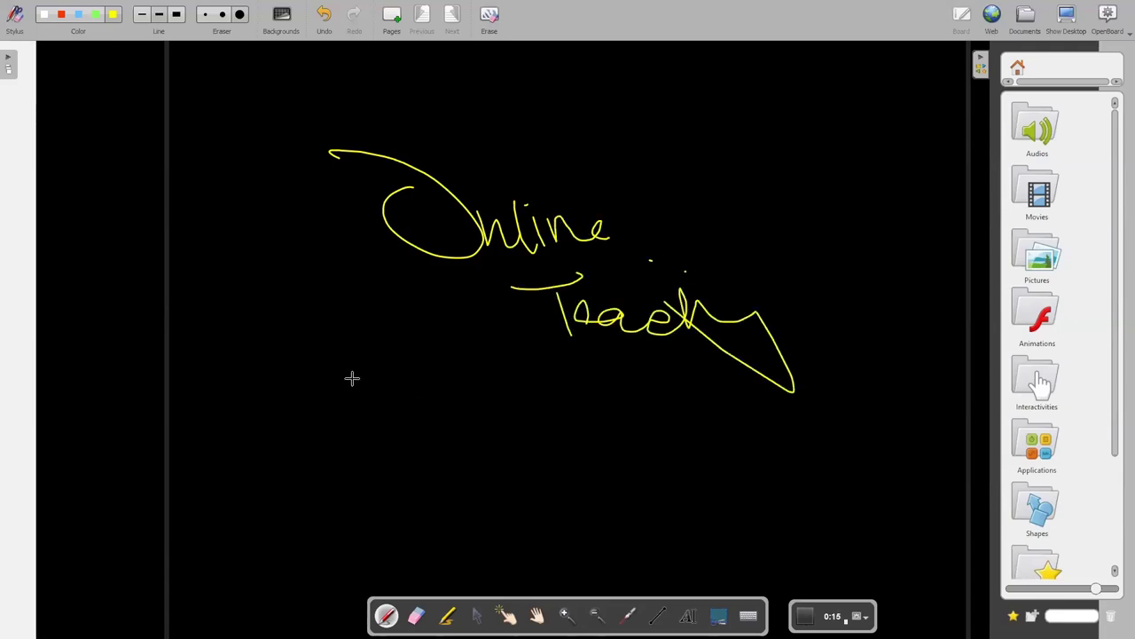
# Step: Write the sums 1+1=2 and 2+2=4, underline them, and stop the podcast recording
pyautogui.moveTo(358, 379)
pyautogui.mouseDown()
pyautogui.moveTo(365, 420)
pyautogui.moveTo(406, 426)
pyautogui.mouseUp()
pyautogui.moveTo(399, 411)
pyautogui.mouseDown()
pyautogui.moveTo(451, 433)
pyautogui.moveTo(484, 420)
pyautogui.mouseUp()
pyautogui.moveTo(473, 429); pyautogui.dragTo(556, 445)
pyautogui.moveTo(388, 474); pyautogui.dragTo(415, 496)
pyautogui.moveTo(447, 467)
pyautogui.mouseDown()
pyautogui.moveTo(451, 486)
pyautogui.moveTo(488, 493)
pyautogui.moveTo(523, 480)
pyautogui.moveTo(586, 493)
pyautogui.mouseUp()
pyautogui.moveTo(575, 477); pyautogui.dragTo(576, 513)
pyautogui.moveTo(493, 536); pyautogui.dragTo(653, 526)
pyautogui.moveTo(717, 474); pyautogui.dragTo(814, 478)
pyautogui.click(830, 477)
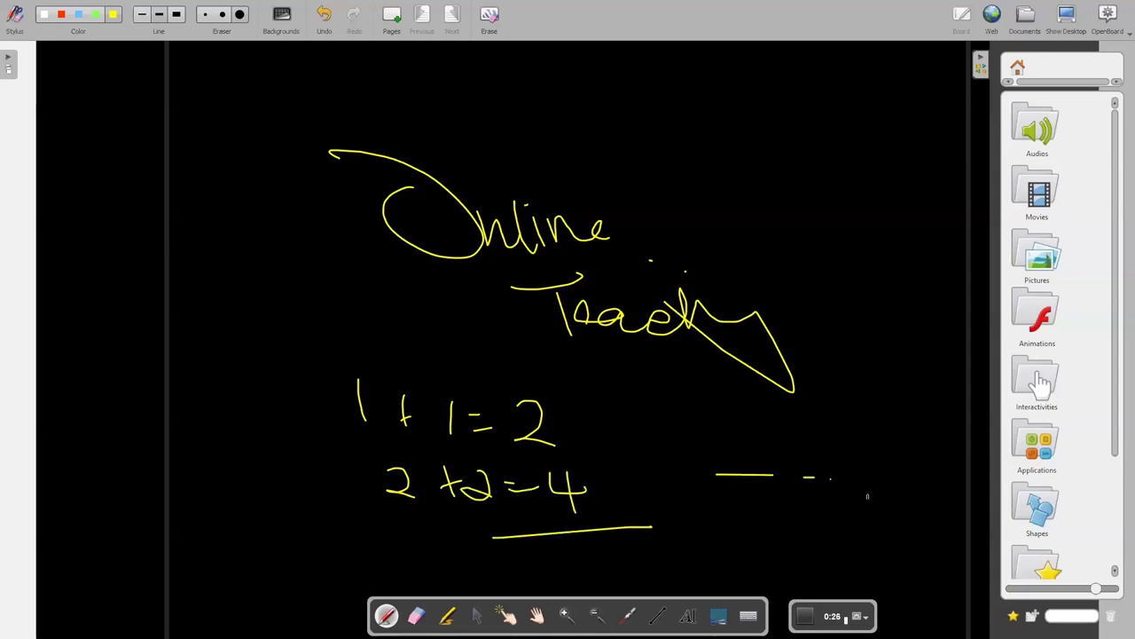
pyautogui.click(805, 616)
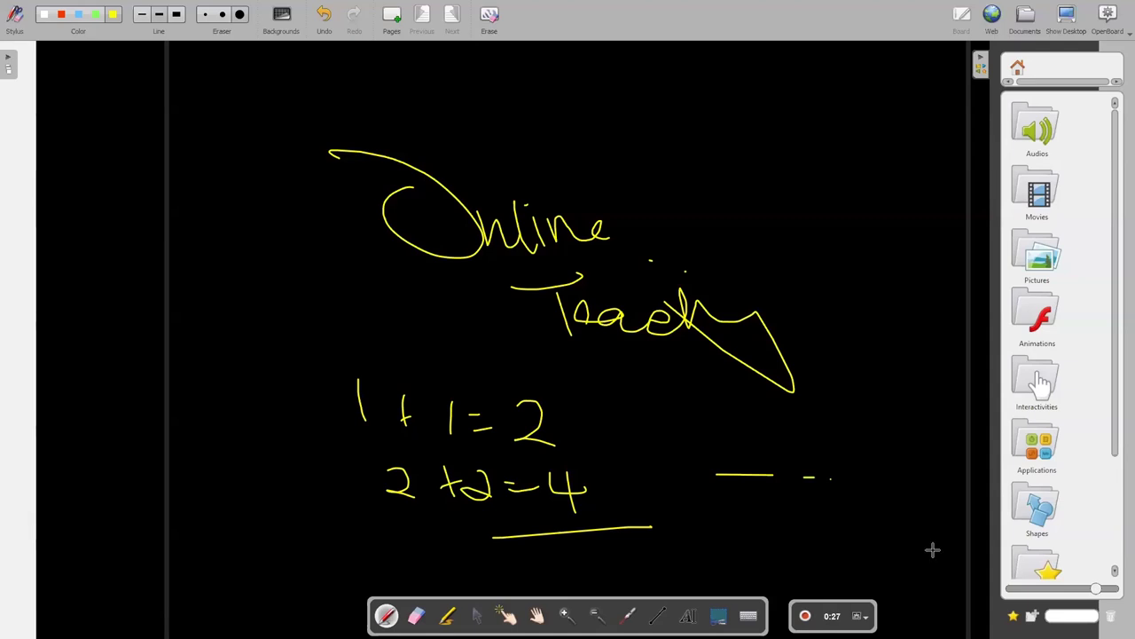
# Step: Switch OpenBoard to desktop mode, show the desktop, and nudge OpenBoard Cast.wmv slightly right
pyautogui.click(1069, 19)
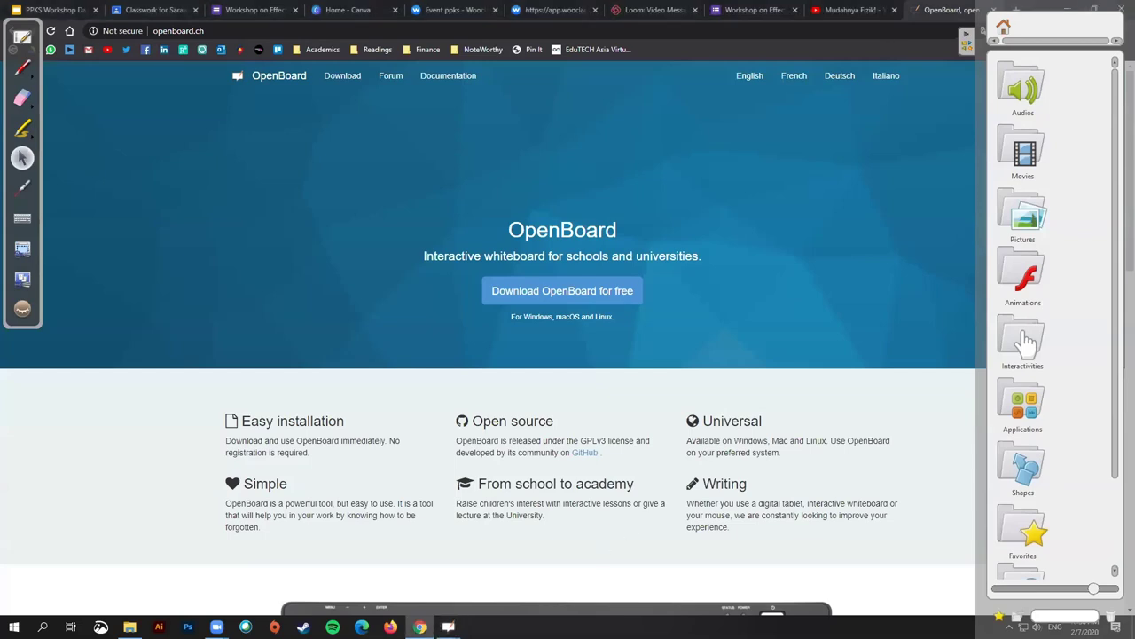
pyautogui.rightClick(507, 626)
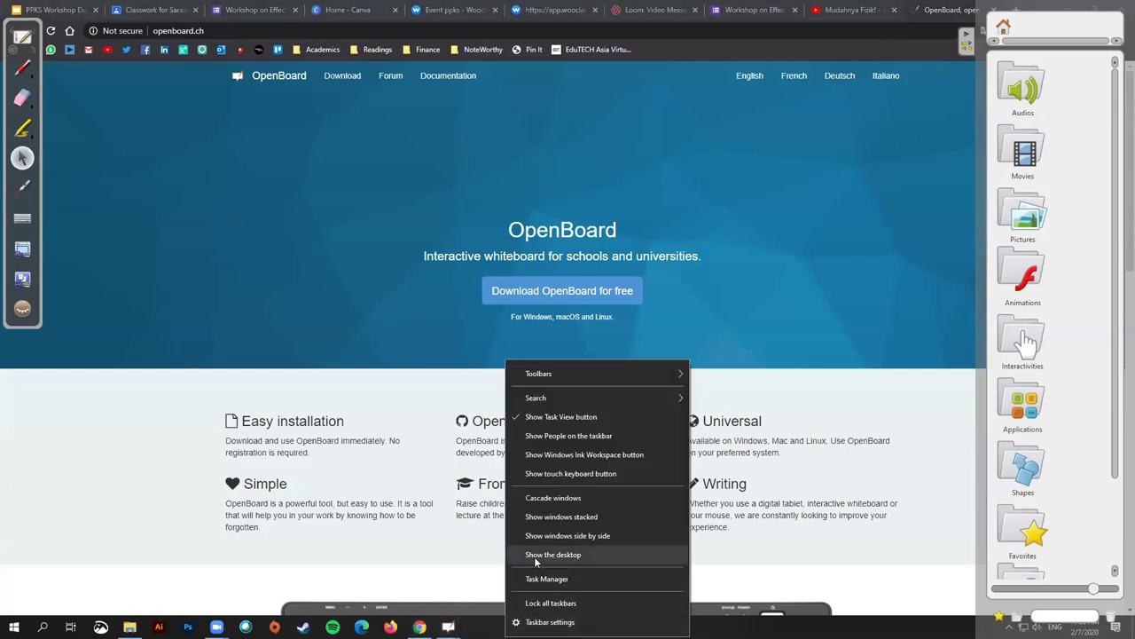
pyautogui.click(536, 555)
pyautogui.moveTo(69, 330); pyautogui.dragTo(518, 330)
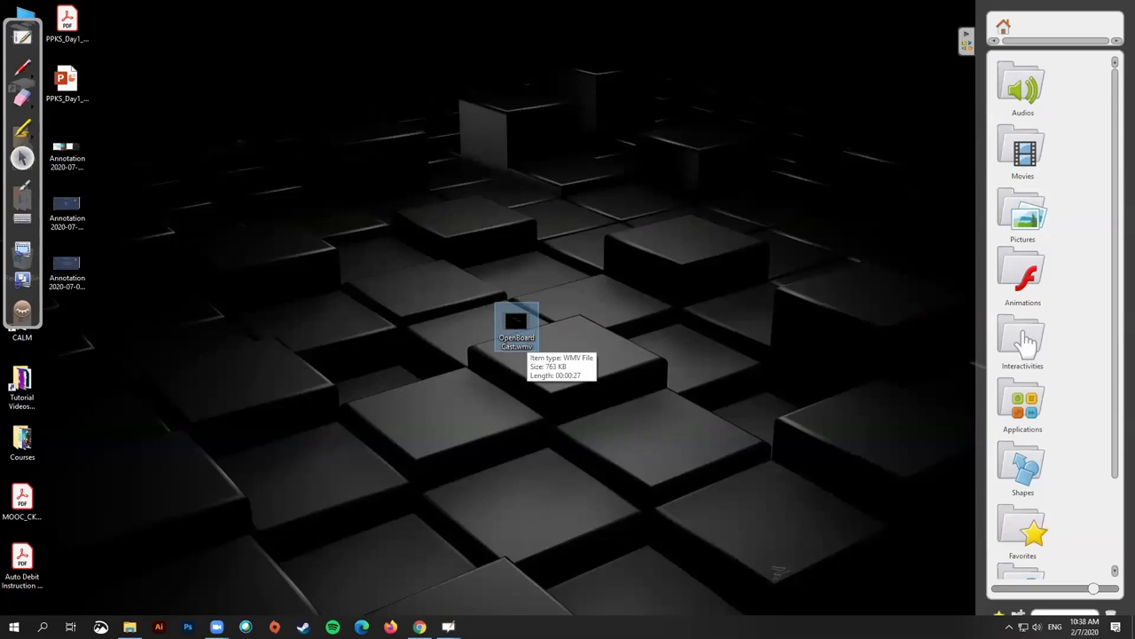
pyautogui.moveTo(527, 346); pyautogui.dragTo(558, 297)
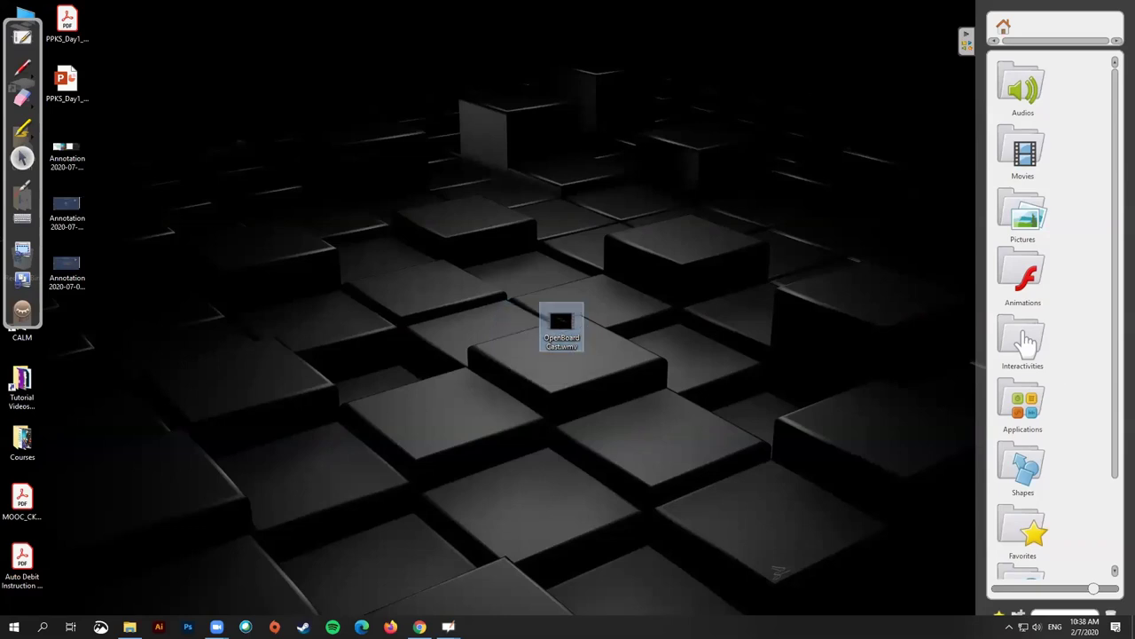
pyautogui.click(659, 160)
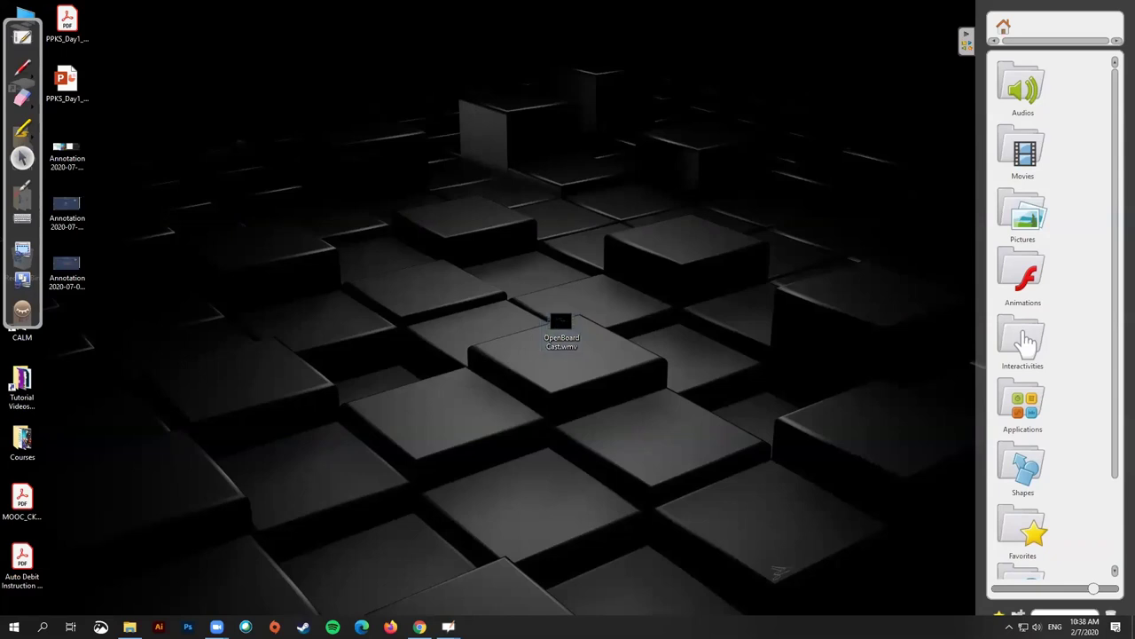
pyautogui.doubleClick(559, 320)
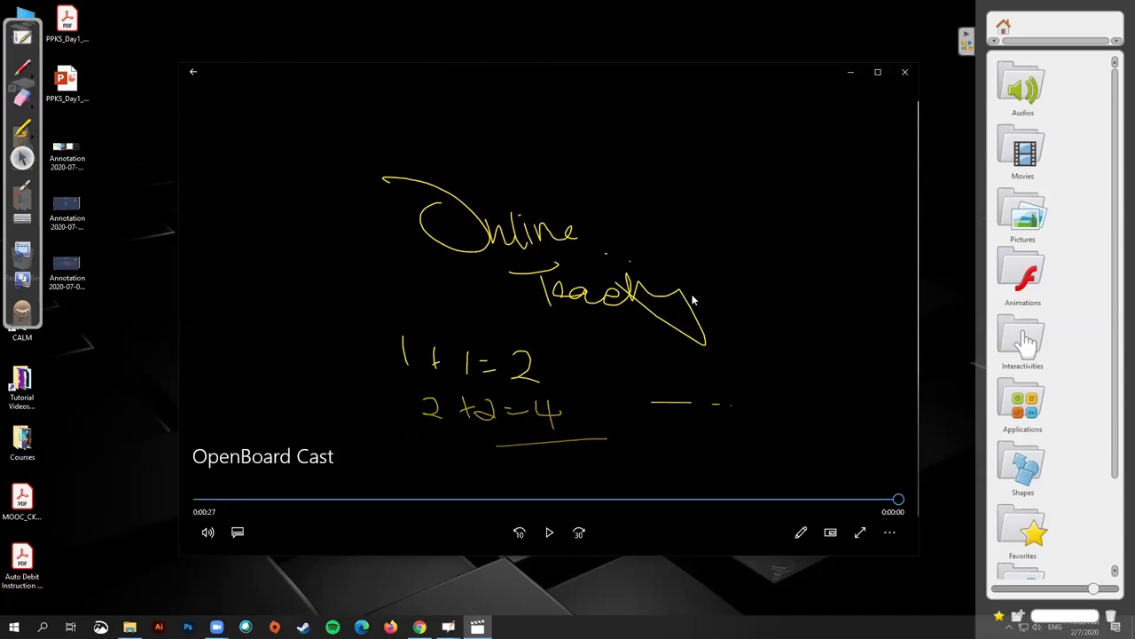
pyautogui.click(904, 75)
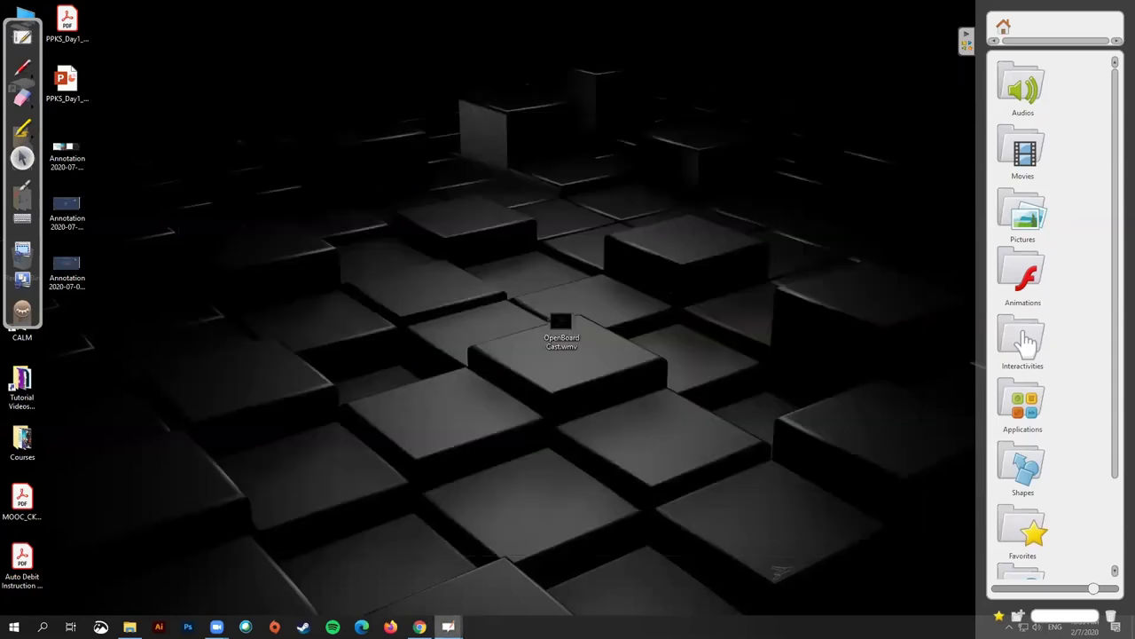
# Step: Stop and save the podcast, add a blank page, and switch to annotating over the desktop
pyautogui.moveTo(448, 626)
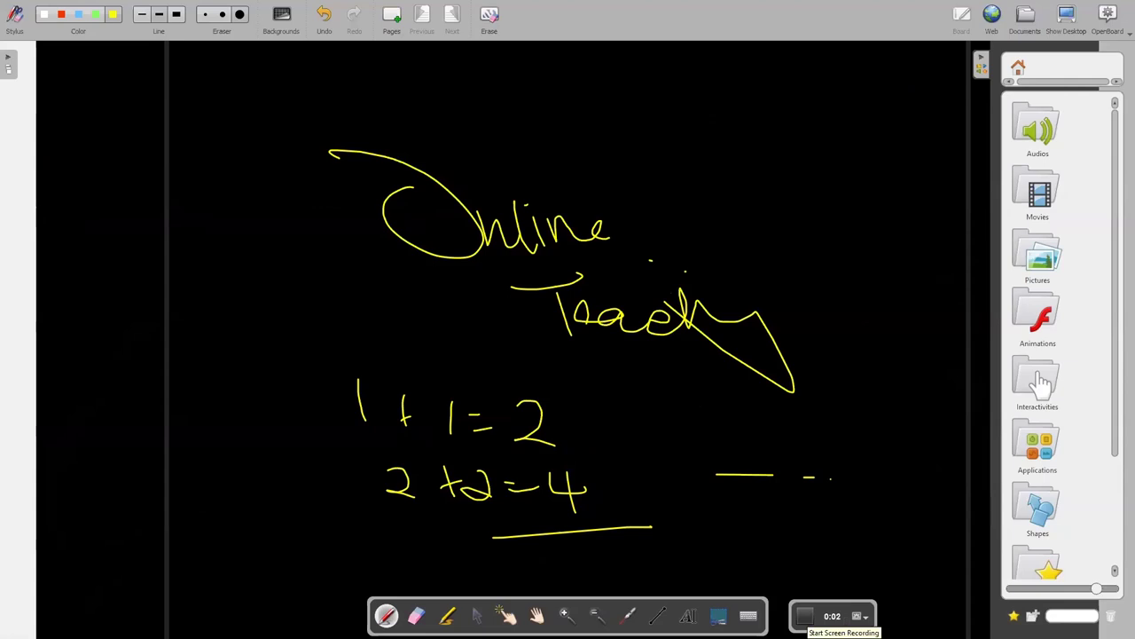
pyautogui.click(804, 614)
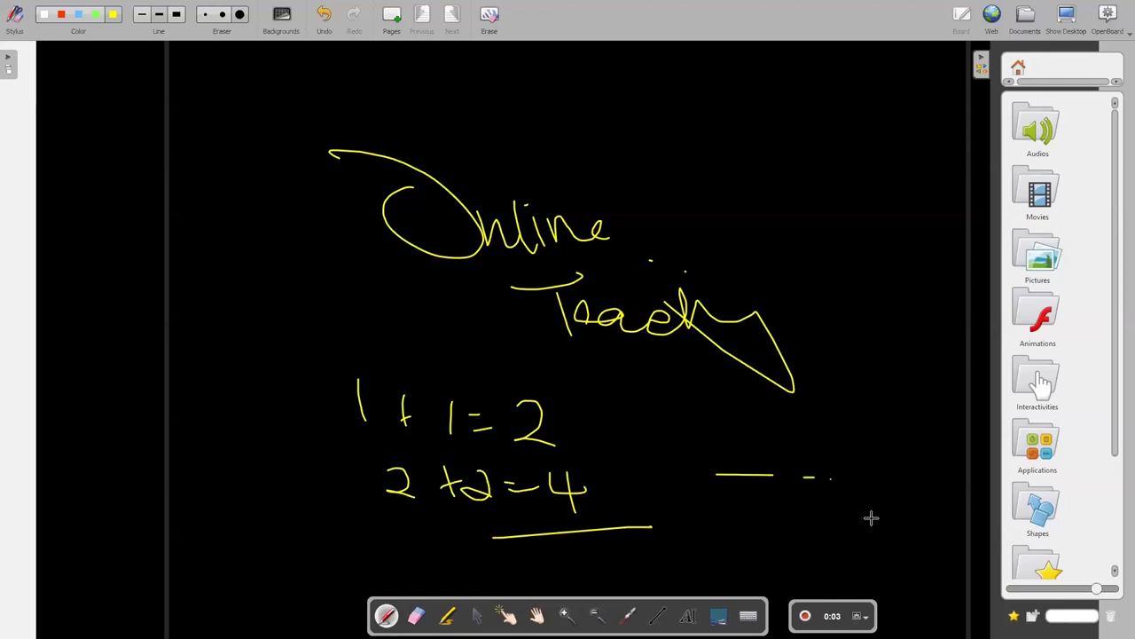
pyautogui.click(391, 16)
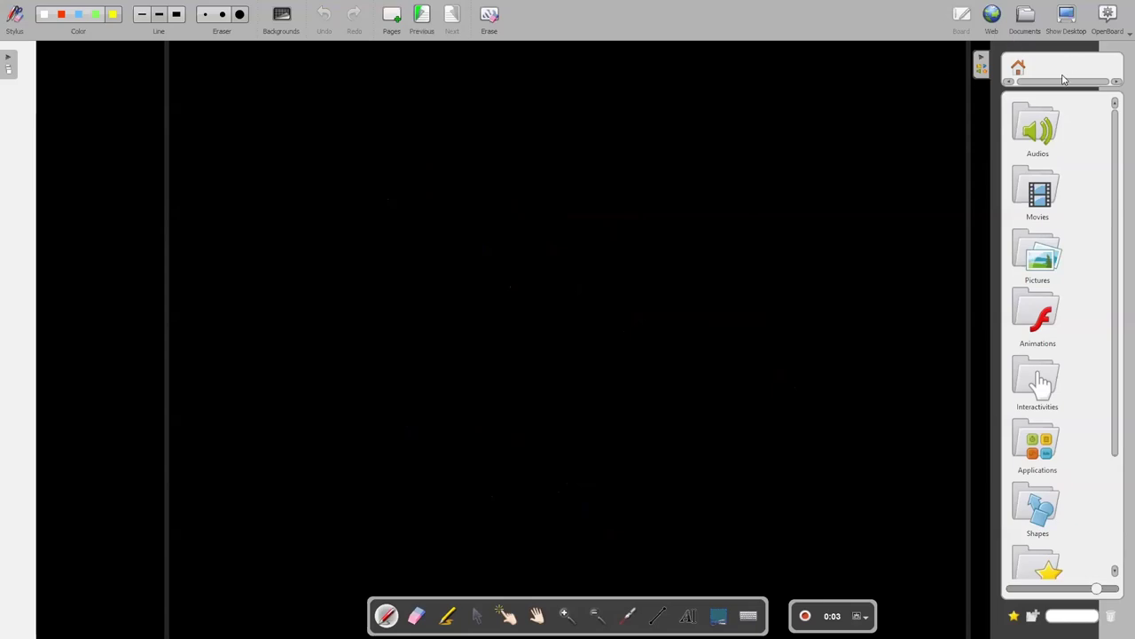
pyautogui.click(1066, 17)
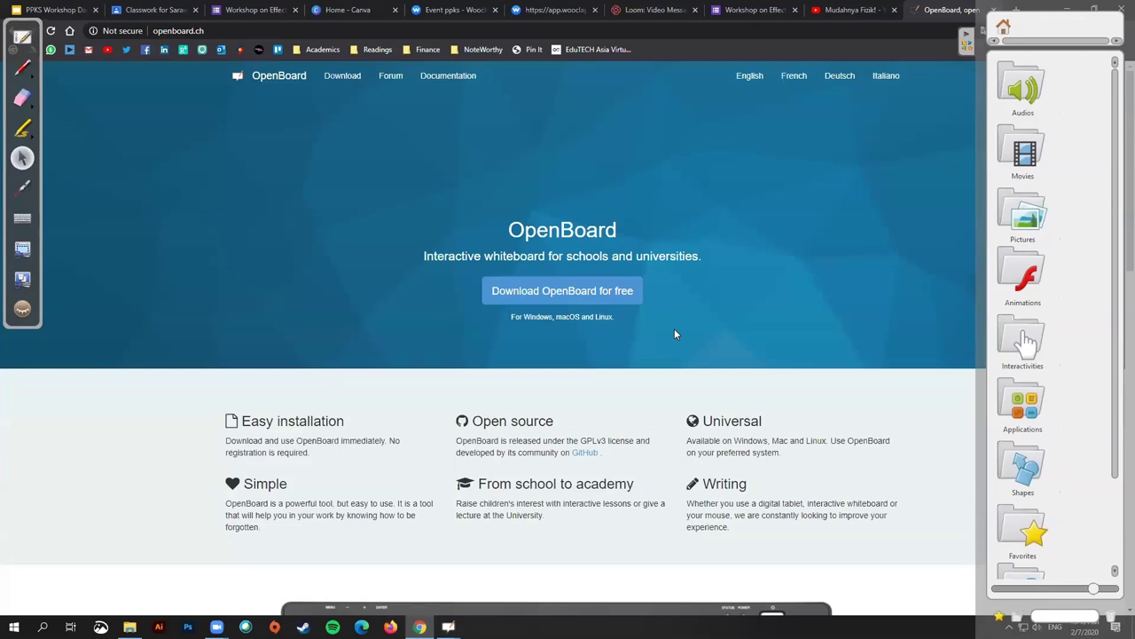
# Step: Circle the OpenBoard title and mark the Open source and Writing sections, then start a podcast recording
pyautogui.click(24, 69)
pyautogui.moveTo(564, 190); pyautogui.dragTo(484, 151)
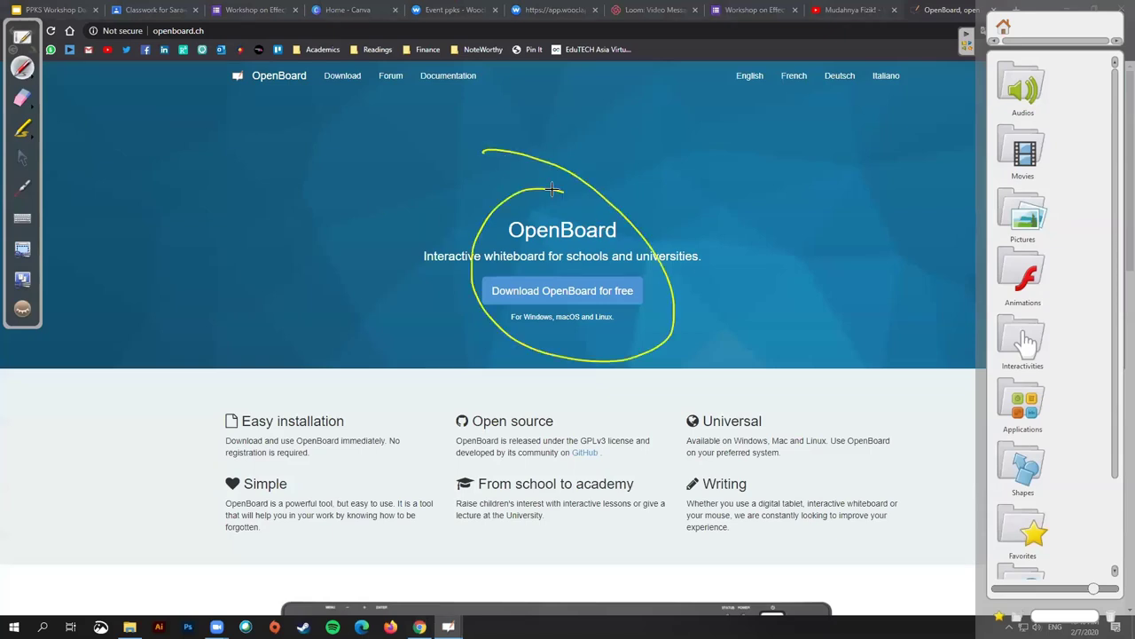
pyautogui.moveTo(763, 240)
pyautogui.mouseDown()
pyautogui.moveTo(902, 306)
pyautogui.moveTo(779, 237)
pyautogui.mouseUp()
pyautogui.moveTo(294, 233)
pyautogui.mouseDown()
pyautogui.moveTo(259, 286)
pyautogui.moveTo(298, 238)
pyautogui.mouseUp()
pyautogui.moveTo(276, 451)
pyautogui.mouseDown()
pyautogui.moveTo(589, 480)
pyautogui.moveTo(756, 472)
pyautogui.moveTo(798, 486)
pyautogui.mouseUp()
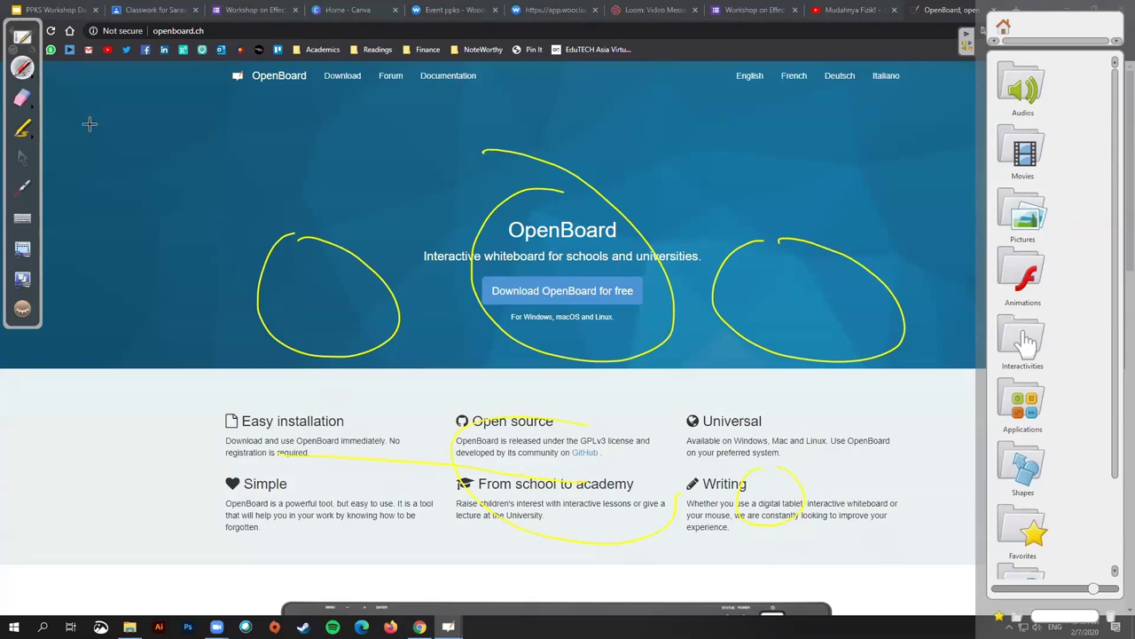
pyautogui.click(22, 39)
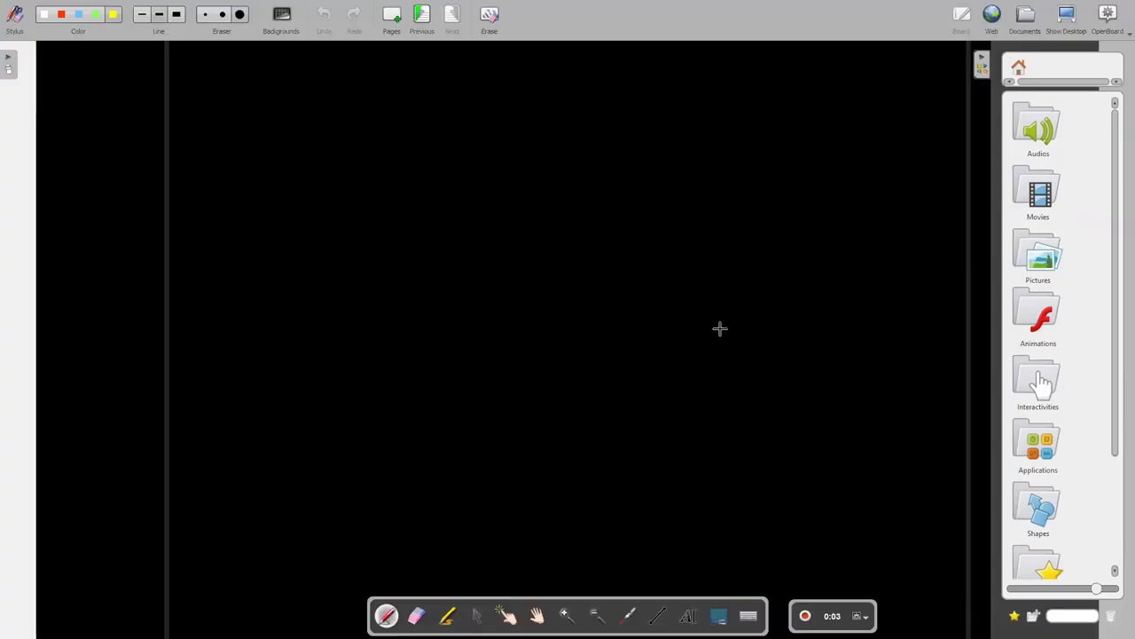
pyautogui.click(805, 615)
pyautogui.click(1067, 21)
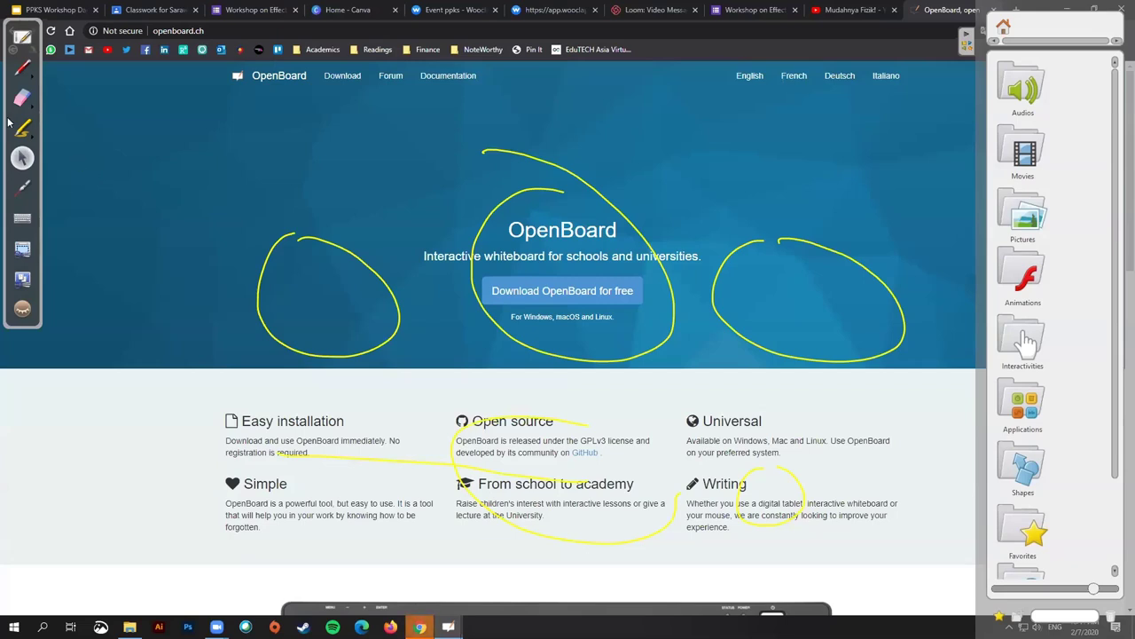
# Step: Draw a stroke above the title, erase it with part of the oval, redraw a loop, then return to the board
pyautogui.click(22, 67)
pyautogui.moveTo(293, 156)
pyautogui.mouseDown()
pyautogui.moveTo(317, 181)
pyautogui.moveTo(399, 188)
pyautogui.moveTo(453, 203)
pyautogui.mouseUp()
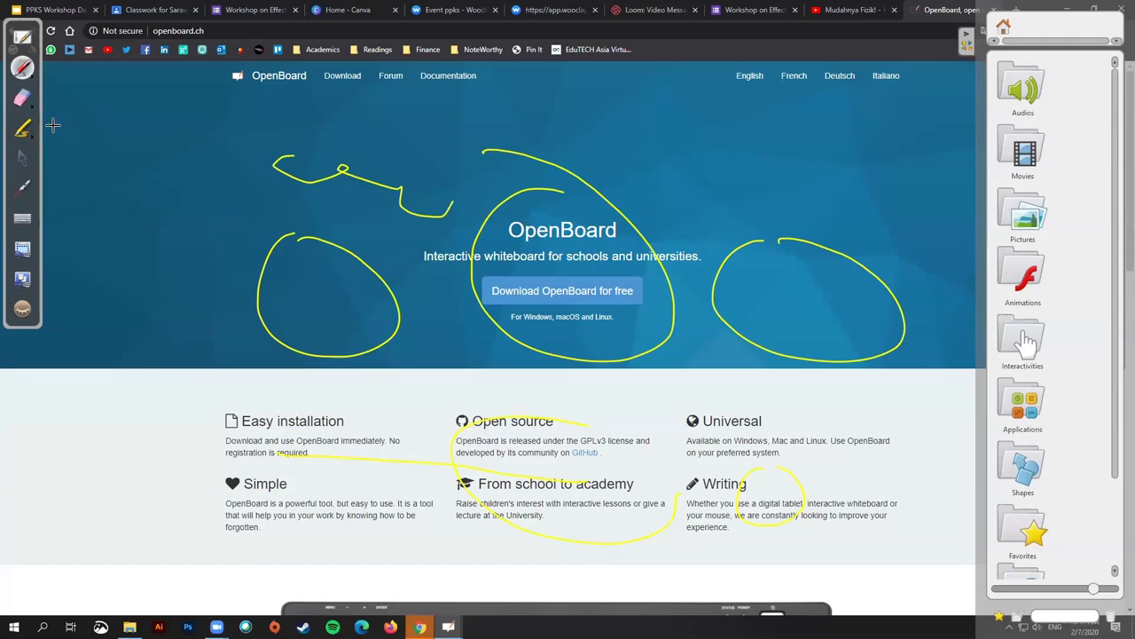
pyautogui.click(22, 97)
pyautogui.moveTo(354, 173)
pyautogui.mouseDown()
pyautogui.moveTo(370, 199)
pyautogui.moveTo(248, 168)
pyautogui.moveTo(687, 252)
pyautogui.moveTo(482, 374)
pyautogui.moveTo(544, 410)
pyautogui.moveTo(602, 401)
pyautogui.mouseUp()
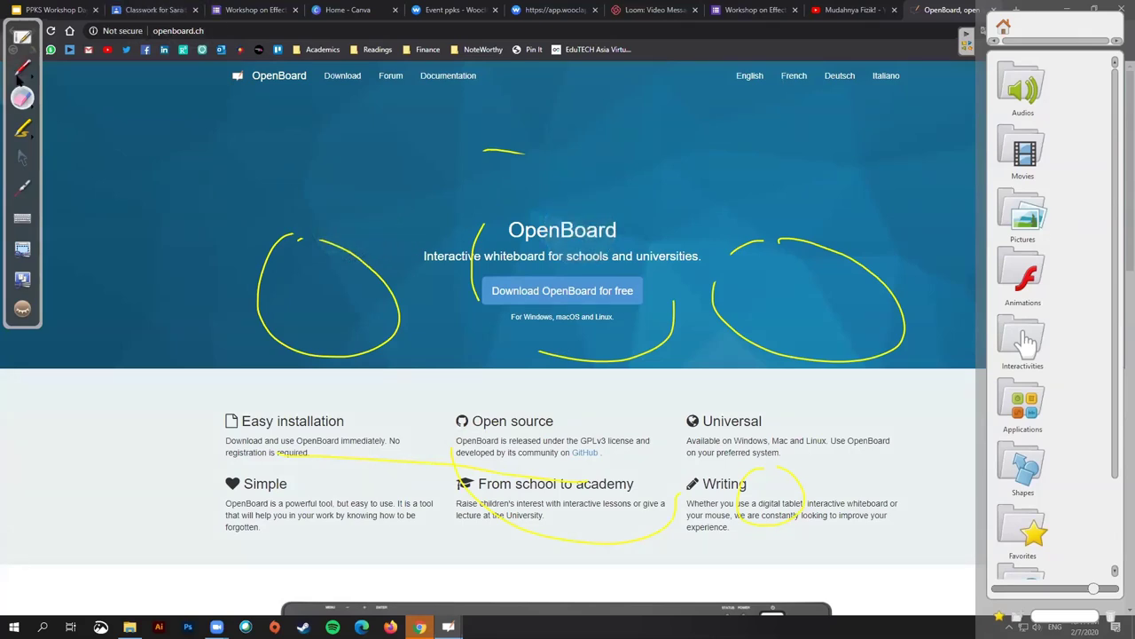
pyautogui.click(23, 67)
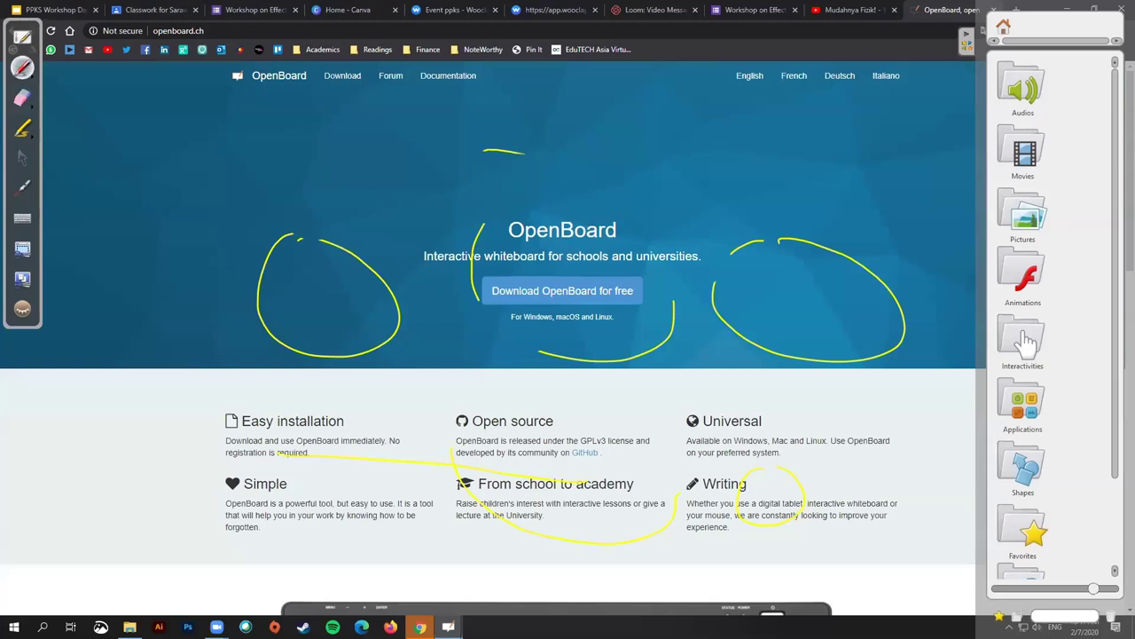
pyautogui.moveTo(540, 194); pyautogui.dragTo(561, 218)
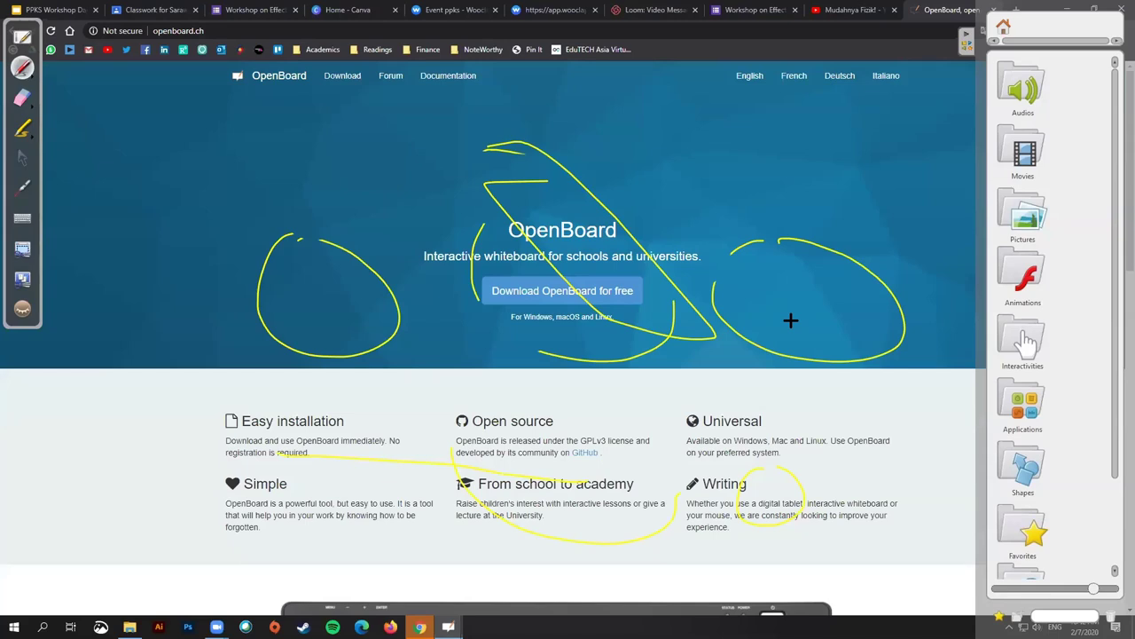
pyautogui.click(29, 46)
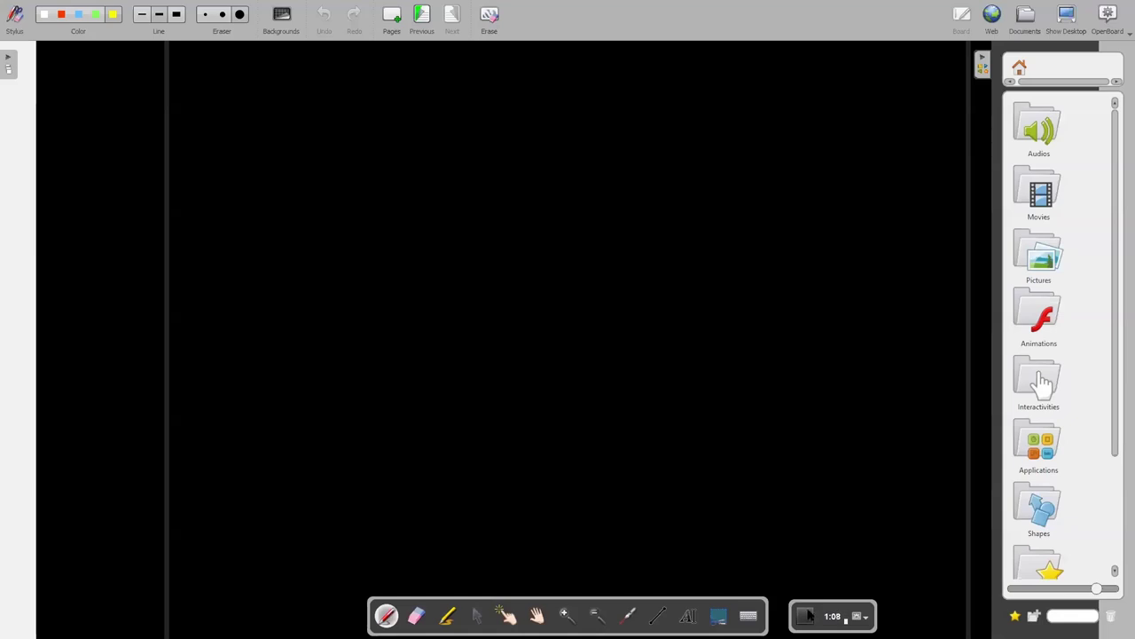
# Step: Stop and save the podcast recording, then draw a yellow freehand scribble across the board
pyautogui.click(804, 616)
pyautogui.scroll(-3, 1071, 476)
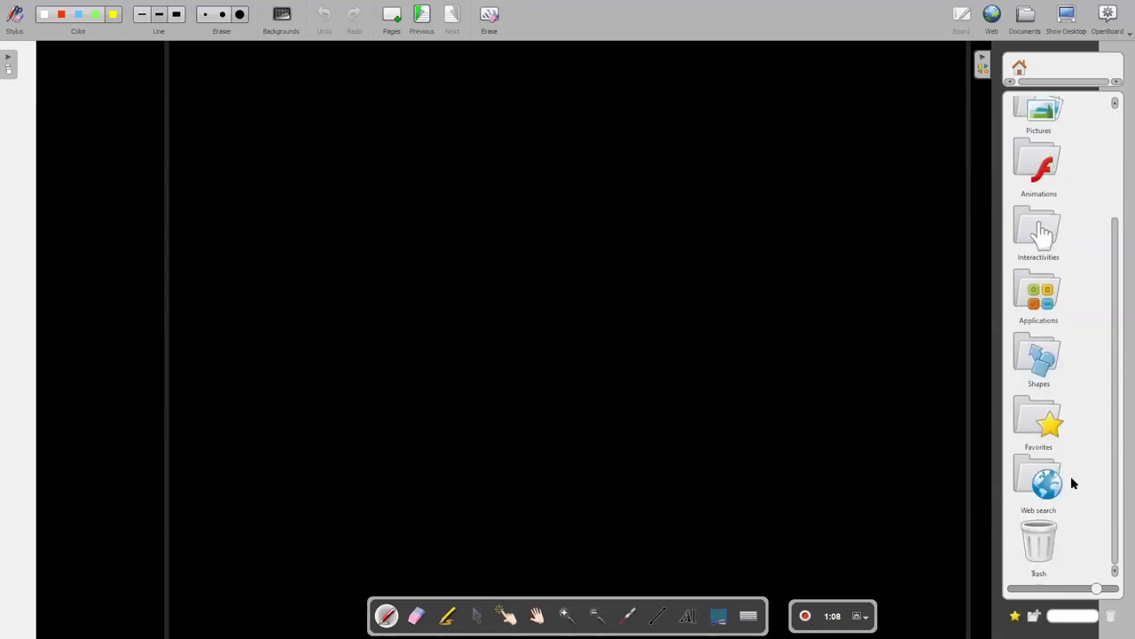
pyautogui.scroll(3, 1072, 482)
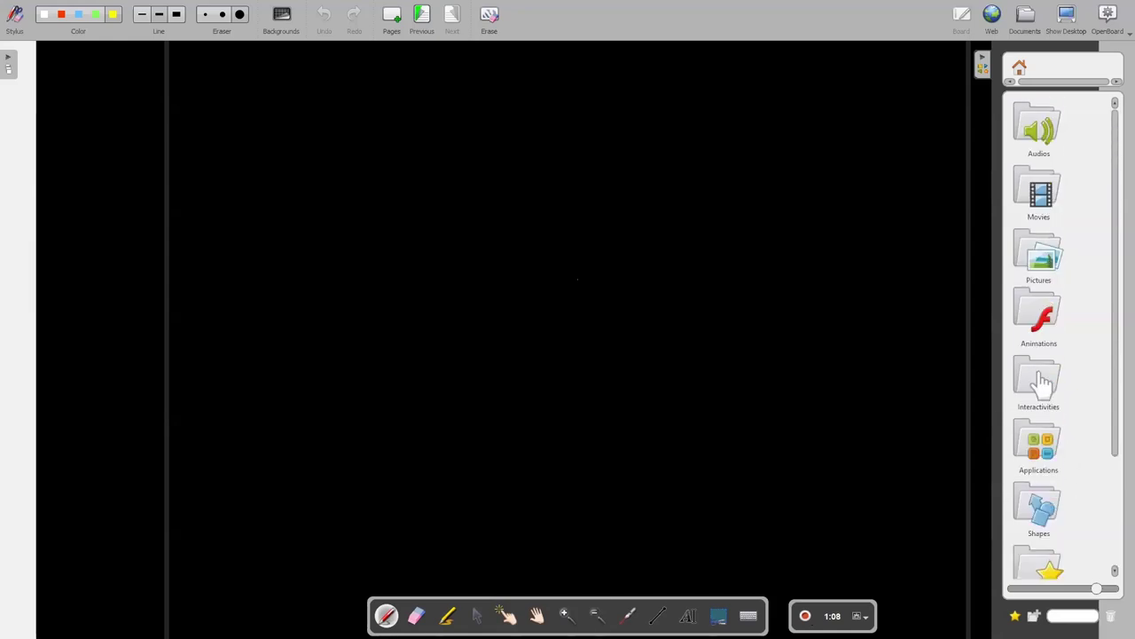
pyautogui.moveTo(354, 197)
pyautogui.mouseDown()
pyautogui.moveTo(576, 348)
pyautogui.moveTo(654, 327)
pyautogui.moveTo(552, 206)
pyautogui.moveTo(575, 238)
pyautogui.mouseUp()
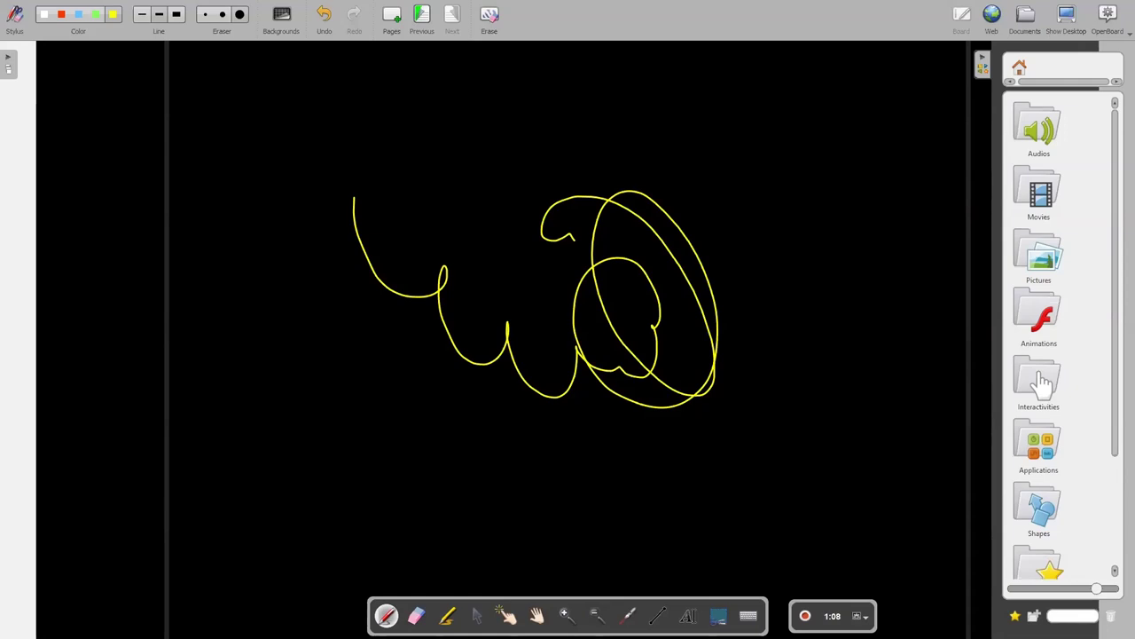
# Step: Add a thick highlighter zigzag under the scribble and a short highlighter stroke at right
pyautogui.scroll(-3, 1054, 396)
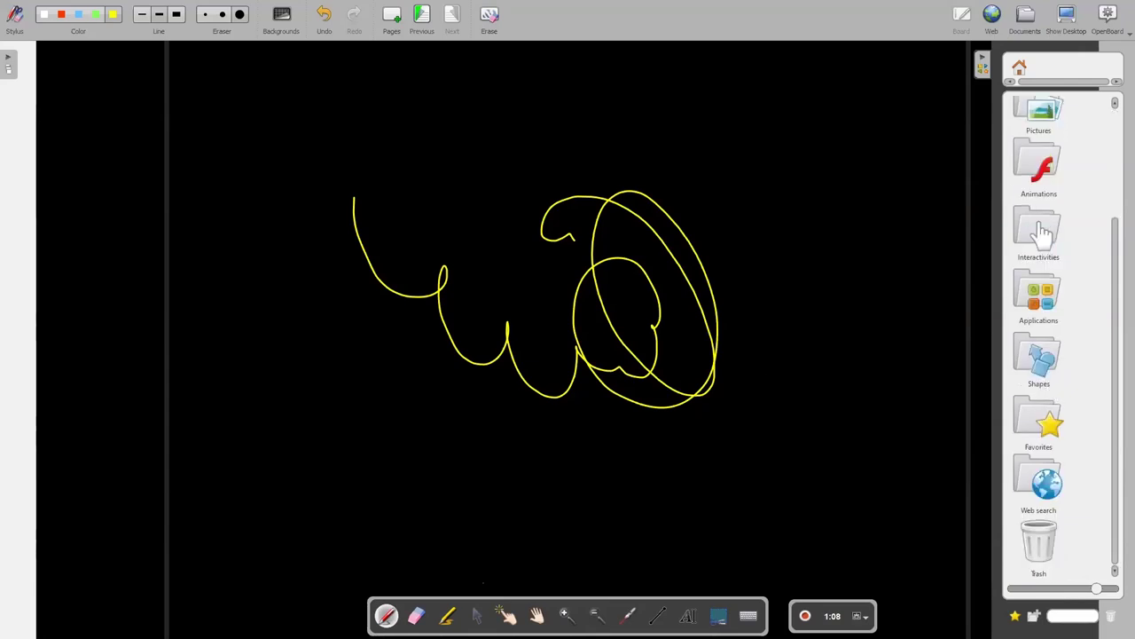
pyautogui.click(446, 615)
pyautogui.moveTo(481, 422)
pyautogui.mouseDown()
pyautogui.moveTo(629, 433)
pyautogui.moveTo(602, 503)
pyautogui.mouseUp()
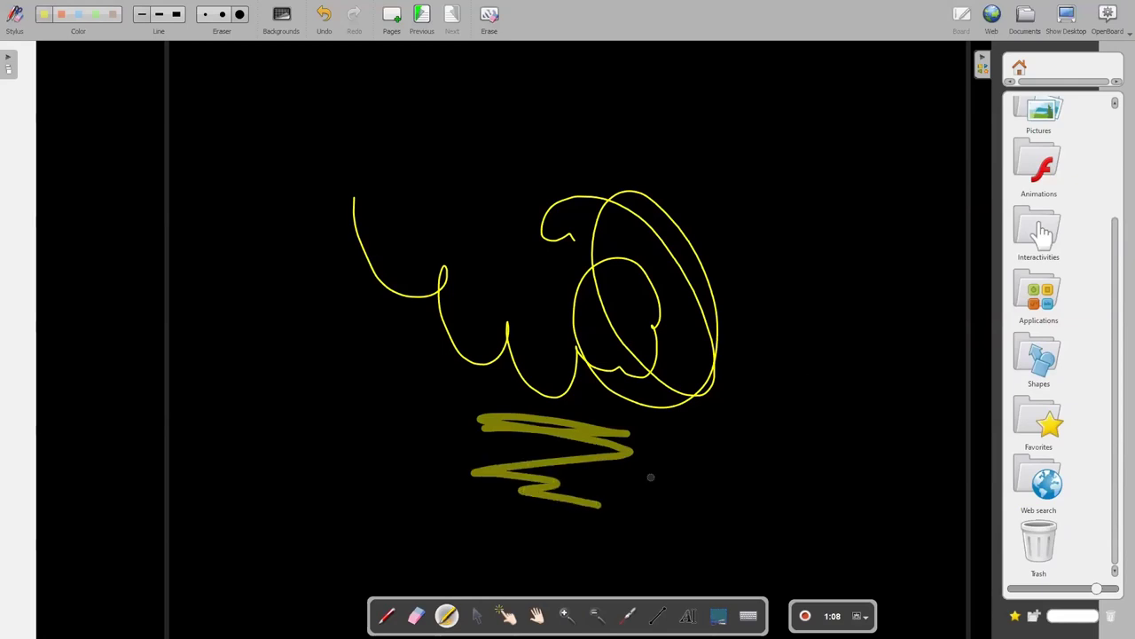
pyautogui.moveTo(834, 363); pyautogui.dragTo(839, 377)
# Step: Type 'Welcome to the course' in a text box, enlarge its font and colour it yellow
pyautogui.click(628, 615)
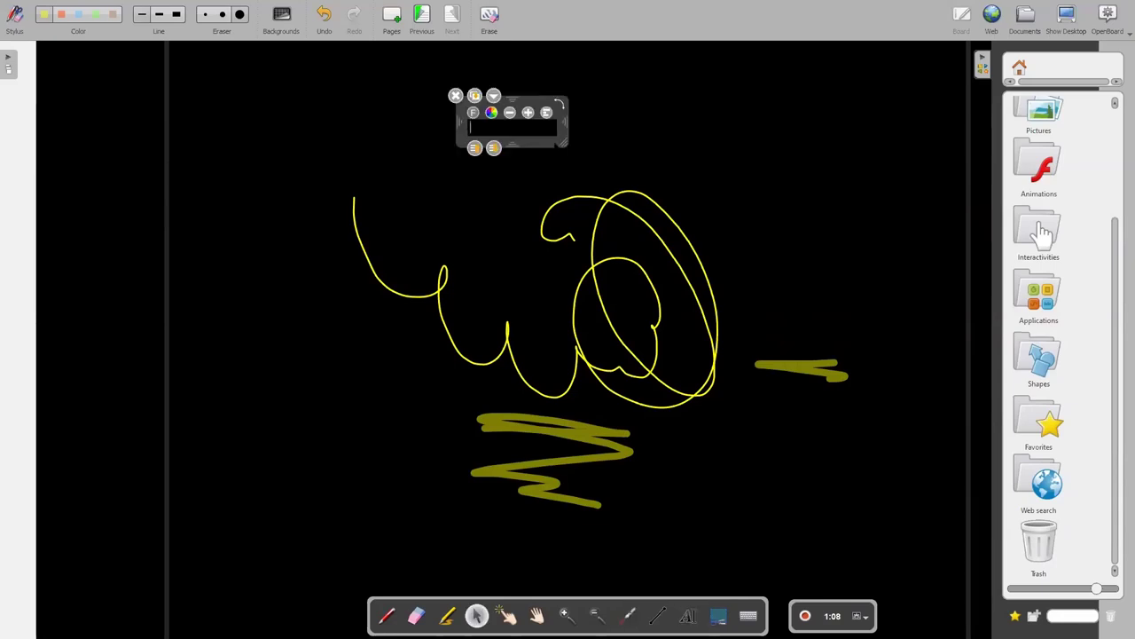
pyautogui.write('Welcome !')
pyautogui.write('o the course')
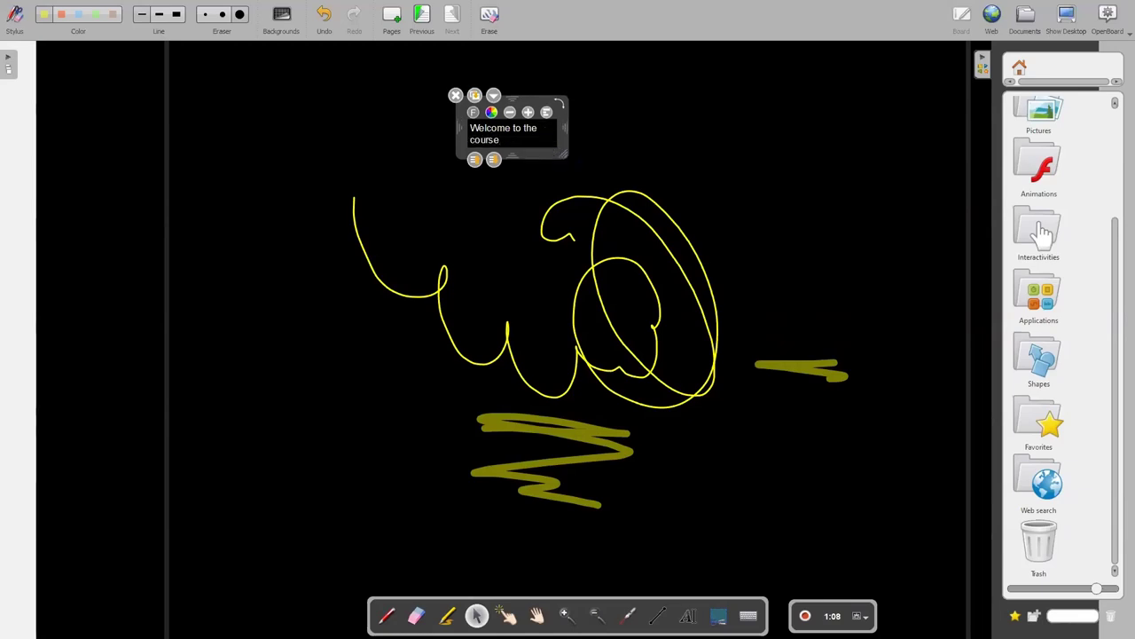
pyautogui.press('Escape')
pyautogui.press('Return')
pyautogui.hotkey('ctrl', 'shift', 'Left')
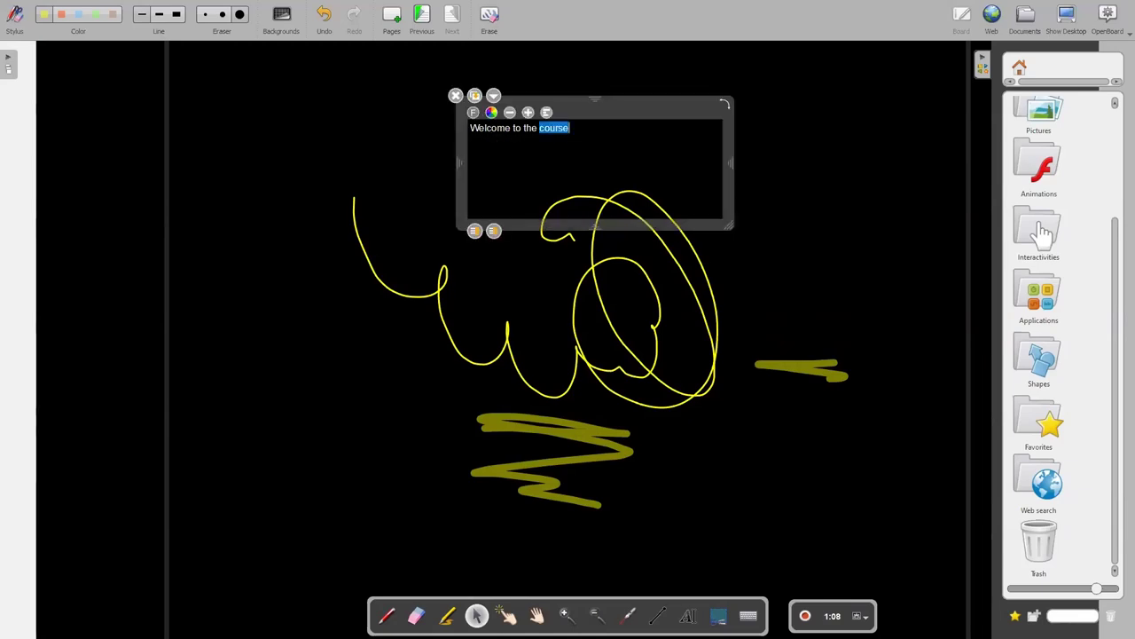
pyautogui.hotkey('ctrl', 'a')
pyautogui.hotkey('ctrl', '+')
pyautogui.hotkey('ctrl', '+')
pyautogui.hotkey('ctrl', '+')
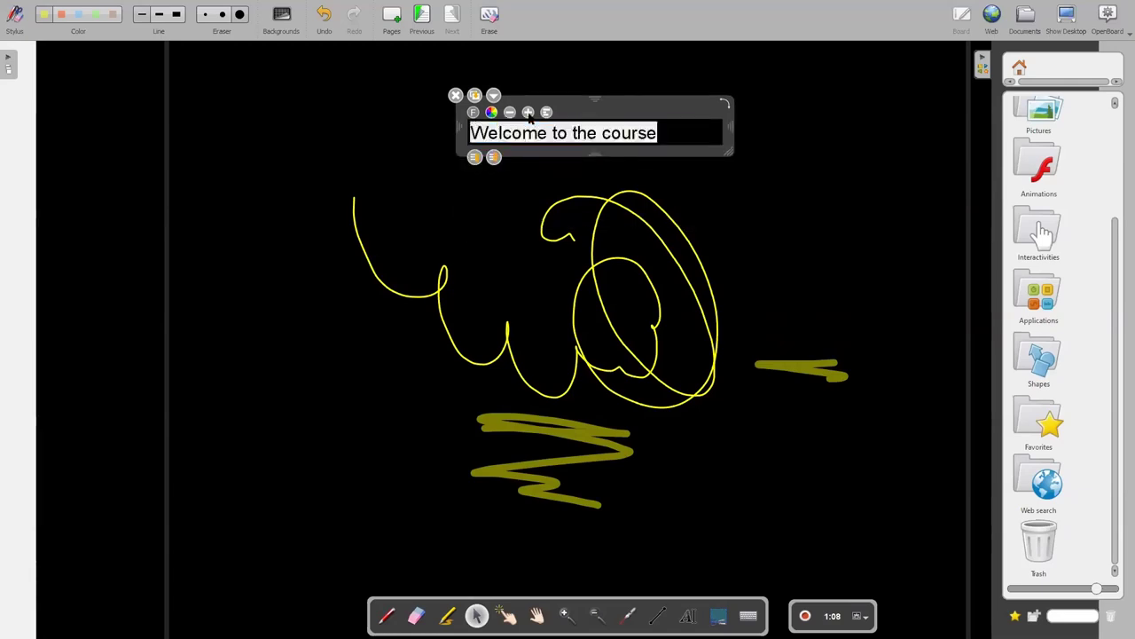
pyautogui.click(491, 111)
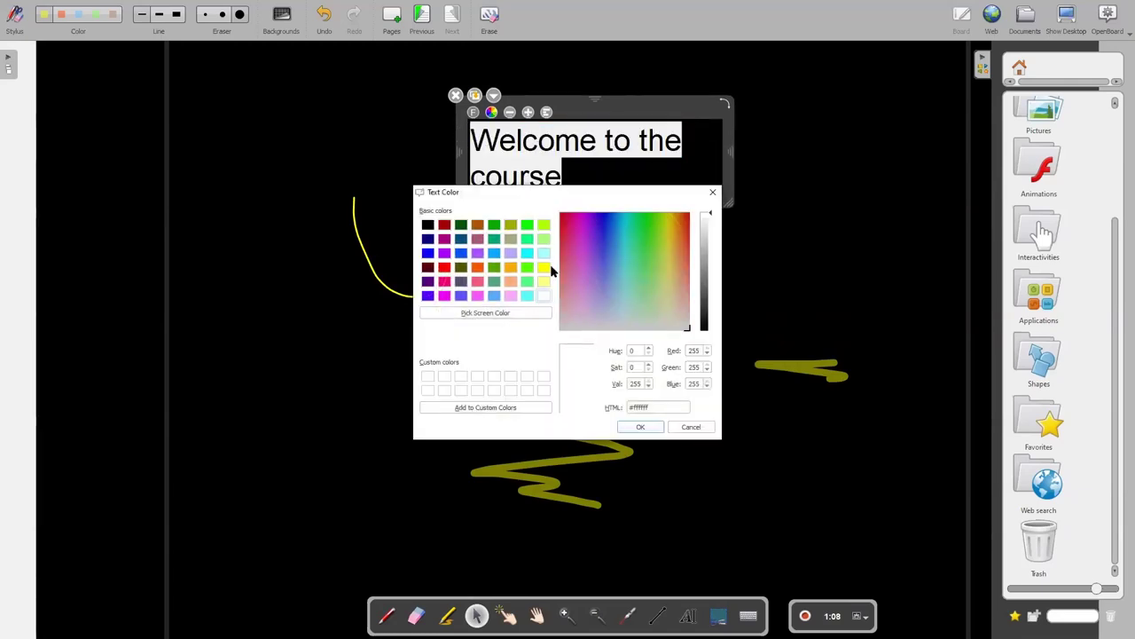
pyautogui.click(543, 267)
pyautogui.click(641, 427)
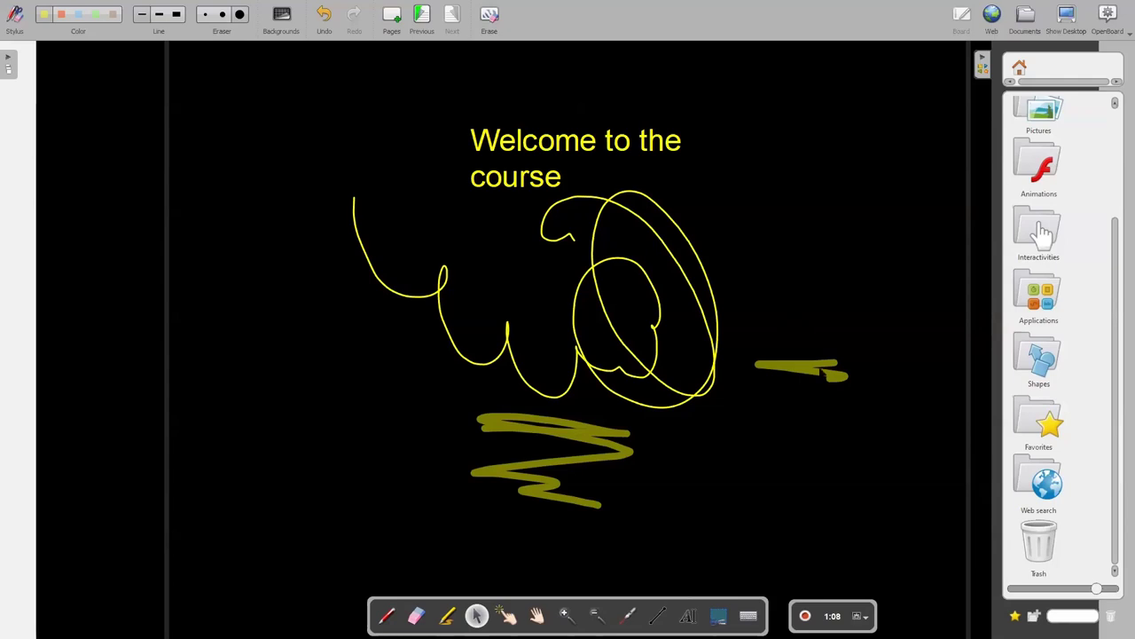
# Step: Switch OpenBoard to desktop annotation and load the Shopee website in the browser
pyautogui.click(1066, 18)
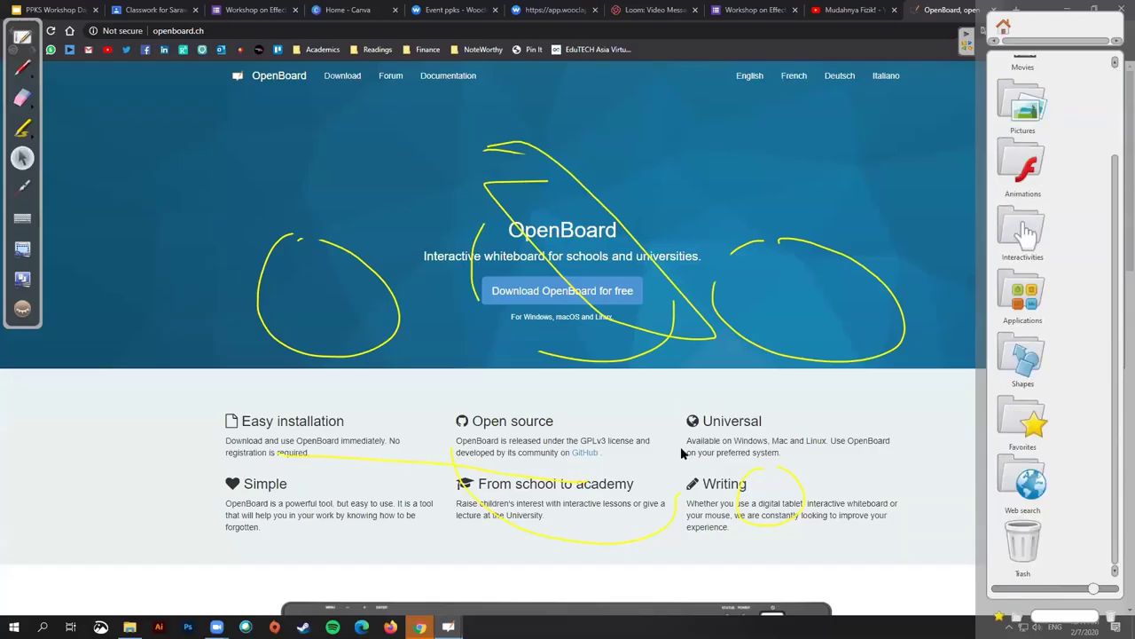
pyautogui.click(782, 36)
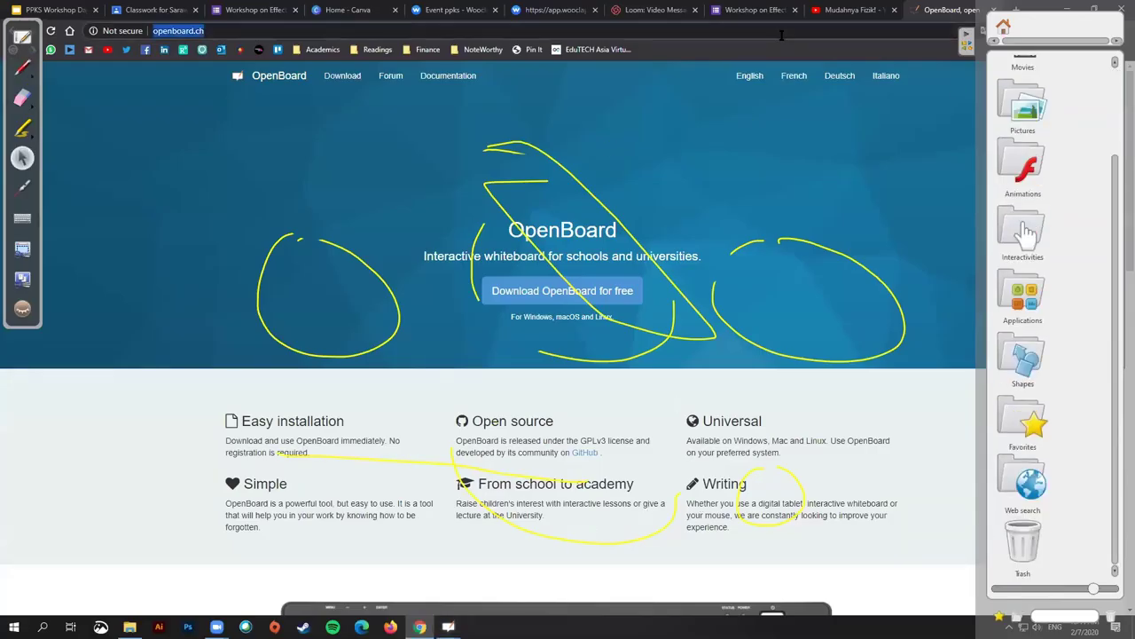
pyautogui.write('shopee.com.my')
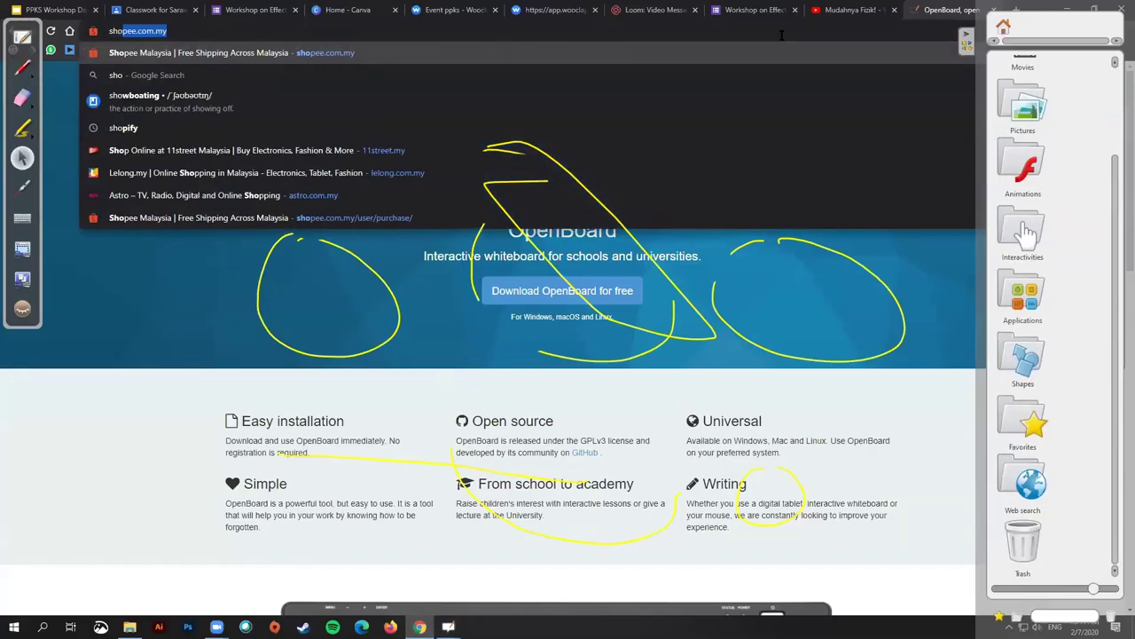
pyautogui.press('Return')
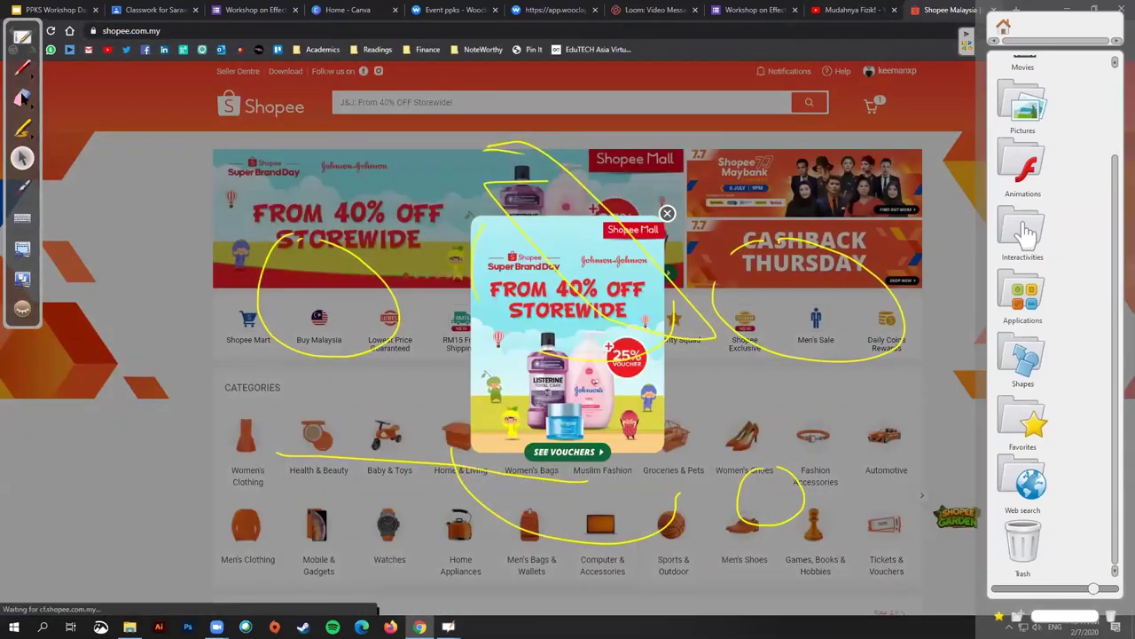
# Step: Erase the yellow annotation strokes over the Shopee banner, categories and shoes
pyautogui.click(22, 96)
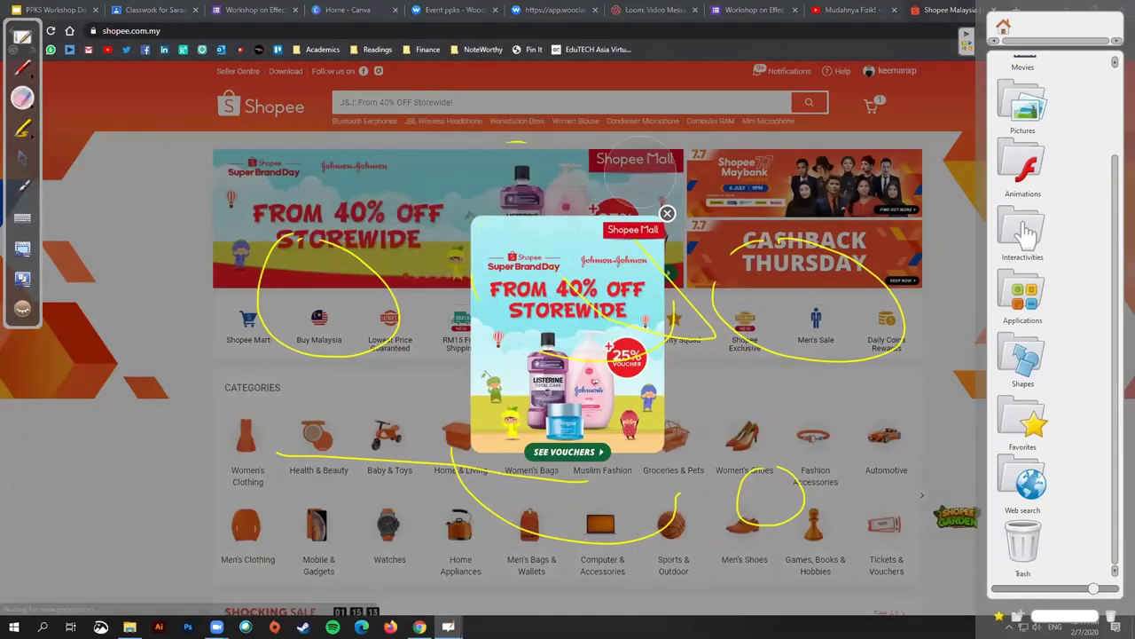
pyautogui.moveTo(533, 177)
pyautogui.mouseDown()
pyautogui.moveTo(754, 293)
pyautogui.moveTo(772, 496)
pyautogui.mouseUp()
pyautogui.moveTo(284, 452)
pyautogui.mouseDown()
pyautogui.moveTo(568, 497)
pyautogui.moveTo(790, 515)
pyautogui.moveTo(842, 532)
pyautogui.moveTo(320, 292)
pyautogui.mouseUp()
pyautogui.moveTo(528, 243)
pyautogui.mouseDown()
pyautogui.moveTo(397, 251)
pyautogui.moveTo(498, 180)
pyautogui.mouseUp()
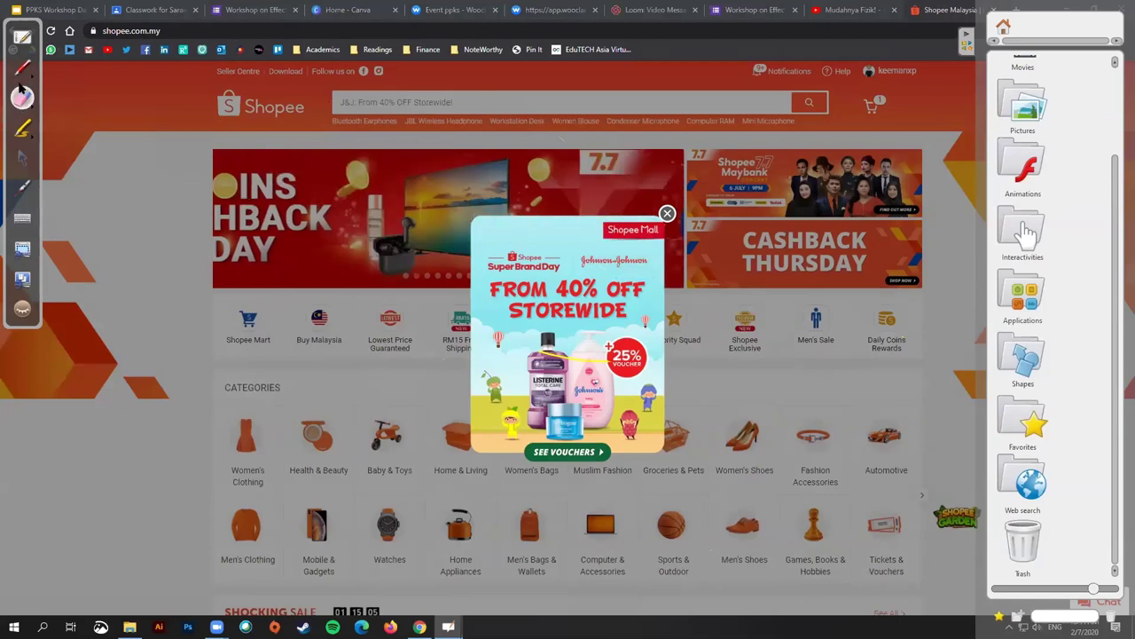
# Step: Close the Shopee Mall promo popup and search for 'tablet drawing'
pyautogui.click(23, 160)
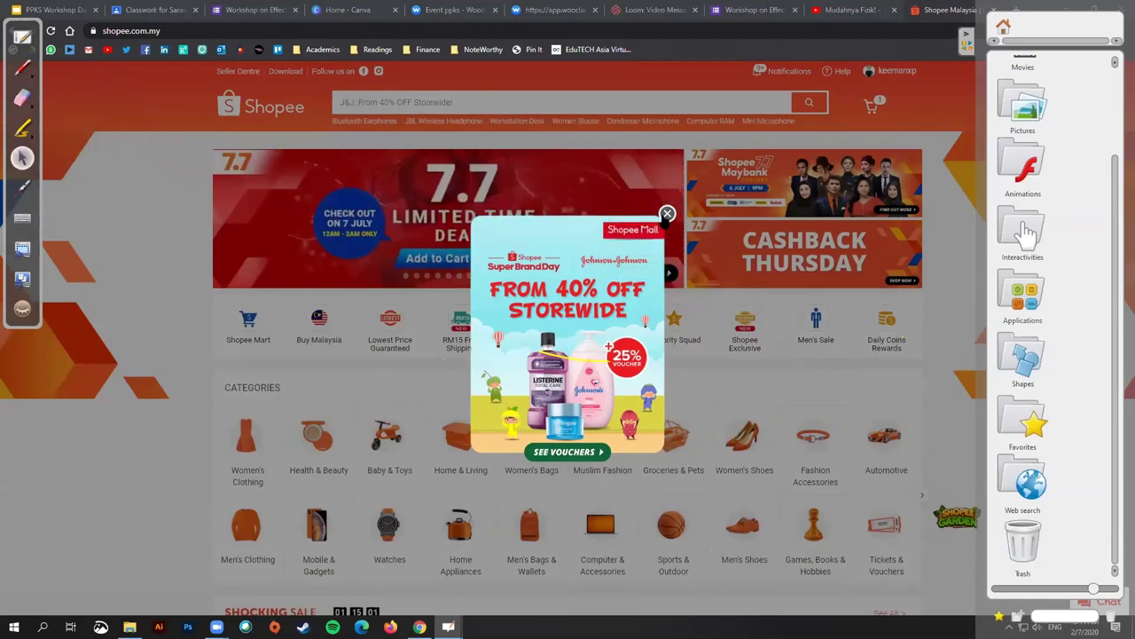
pyautogui.click(667, 213)
pyautogui.click(422, 101)
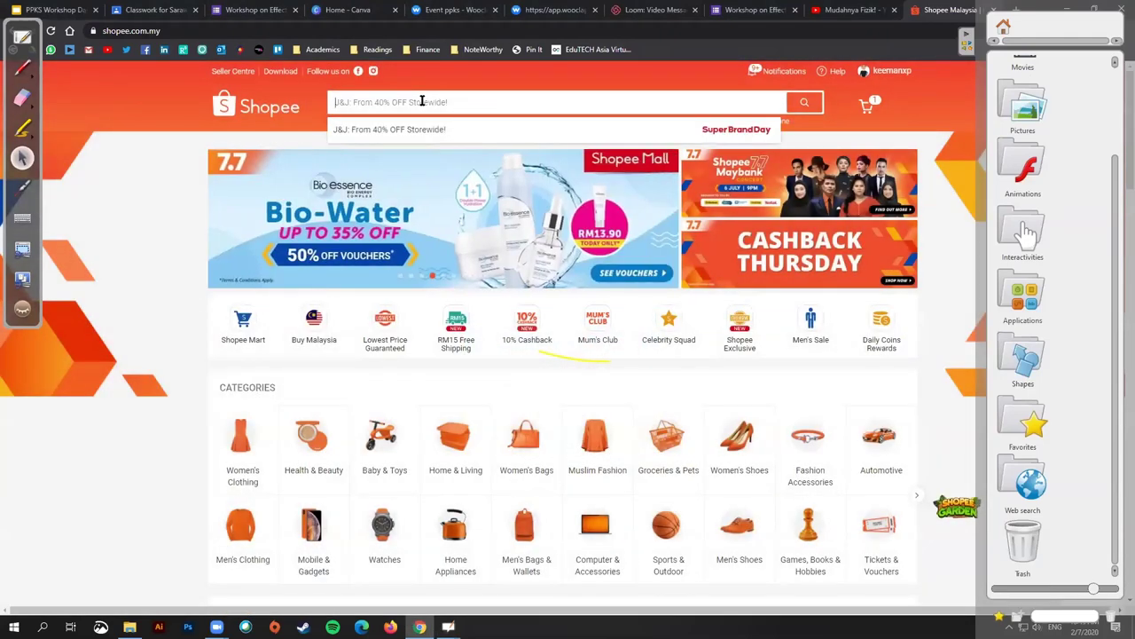
pyautogui.write('tablet drawing')
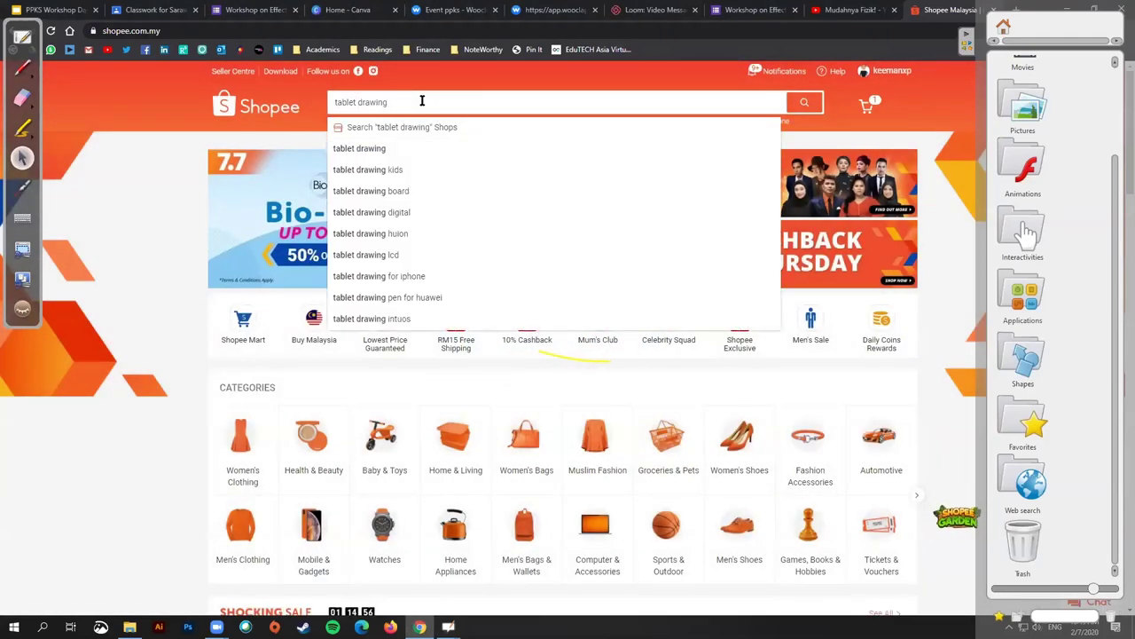
pyautogui.press('Return')
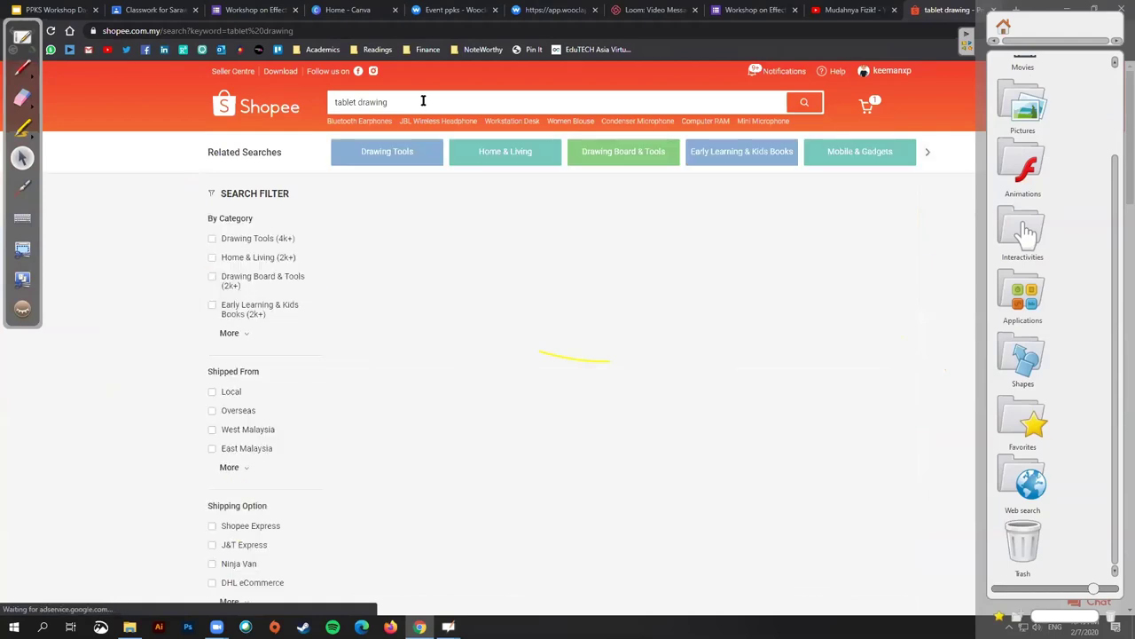
# Step: Open the HUION HS64 listing, highlight its brand and sale price, and browse the gallery images
pyautogui.click(411, 381)
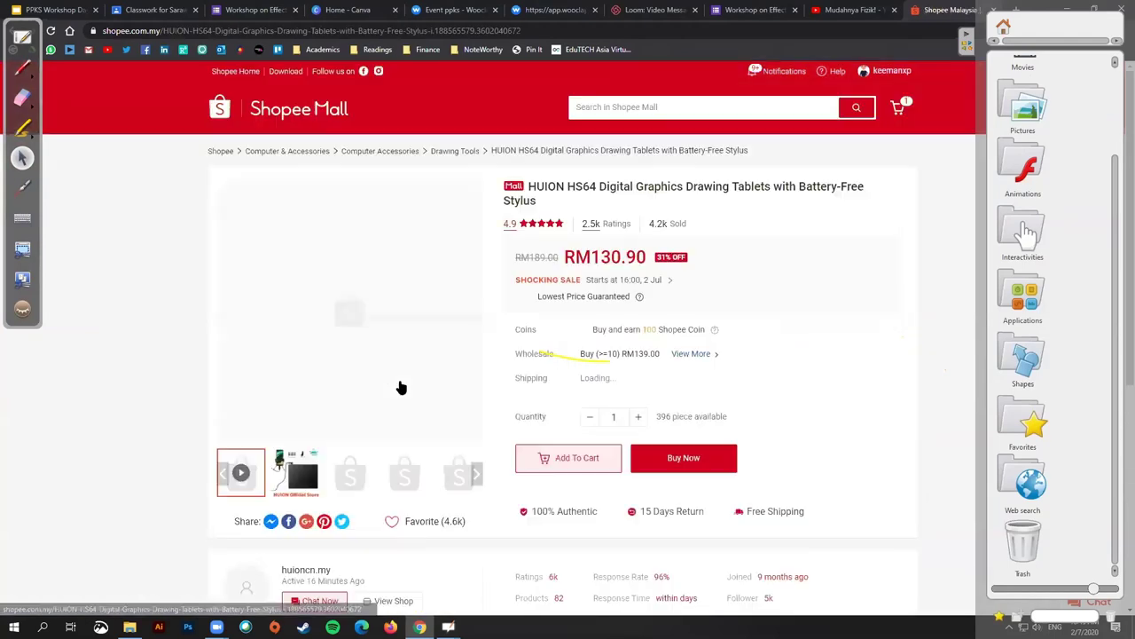
pyautogui.moveTo(530, 188); pyautogui.dragTo(566, 187)
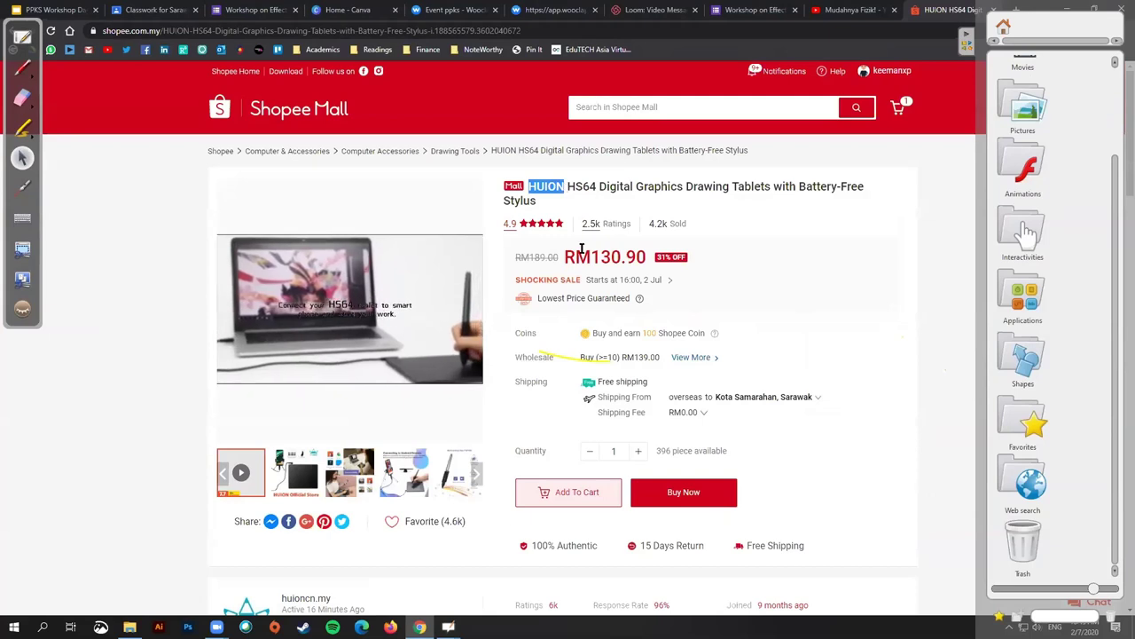
pyautogui.moveTo(576, 257); pyautogui.dragTo(647, 257)
pyautogui.click(567, 186)
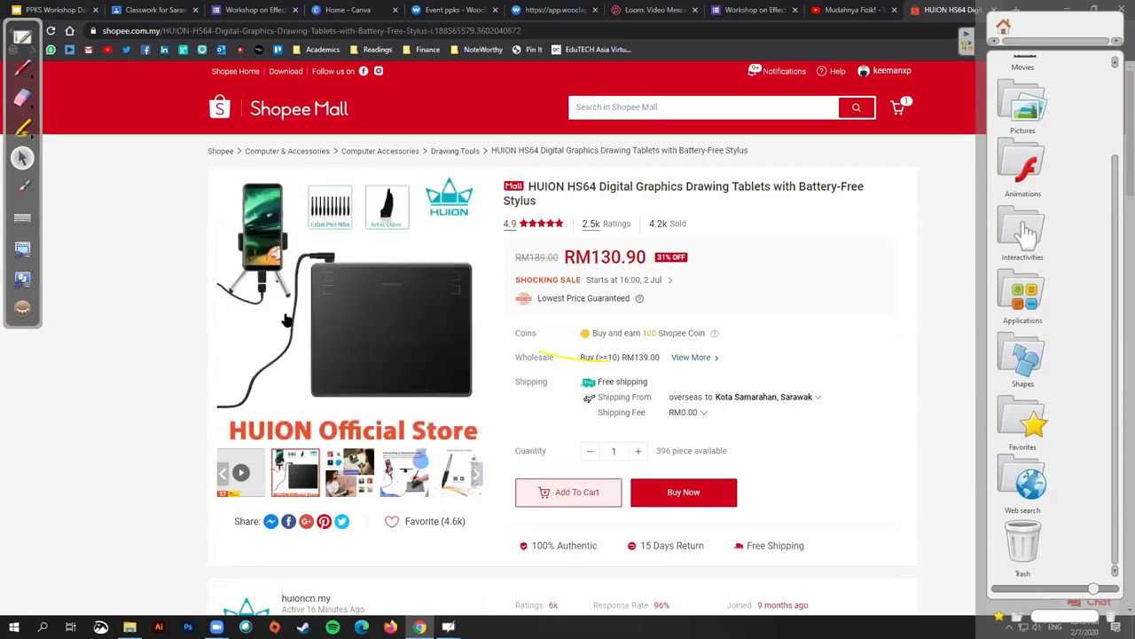
pyautogui.moveTo(413, 475)
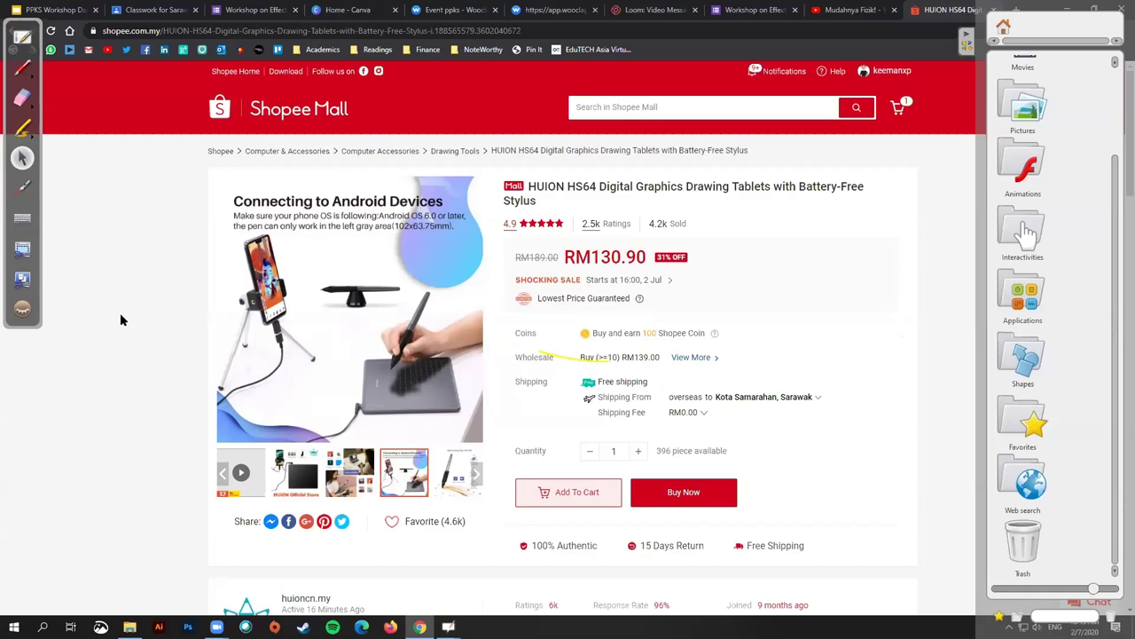
pyautogui.moveTo(818, 424)
pyautogui.moveTo(311, 480)
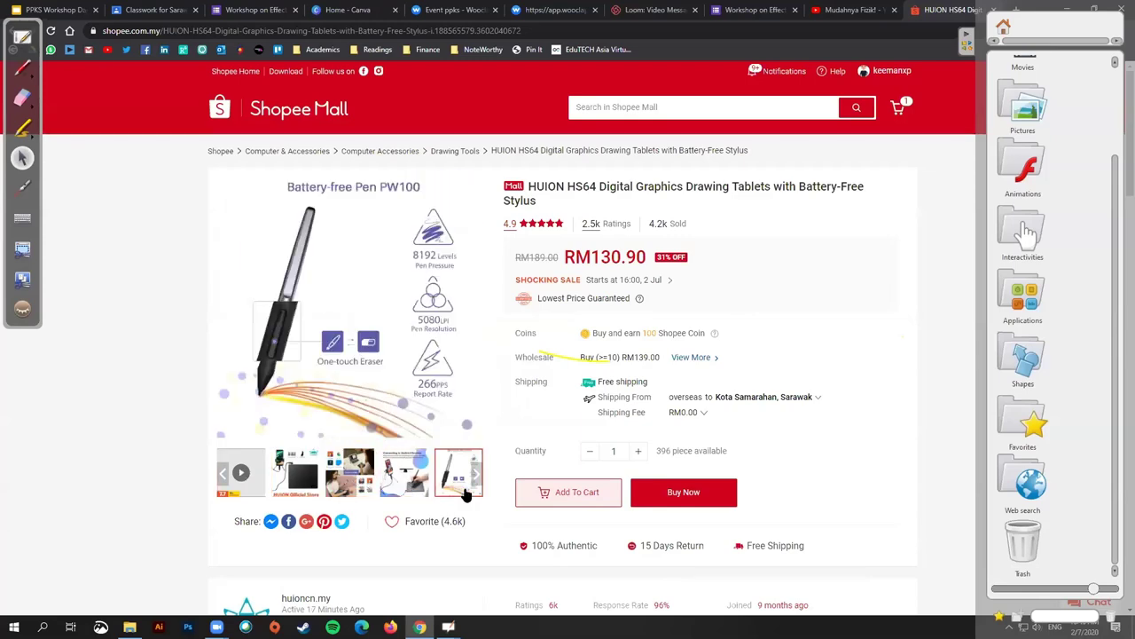
pyautogui.moveTo(225, 473)
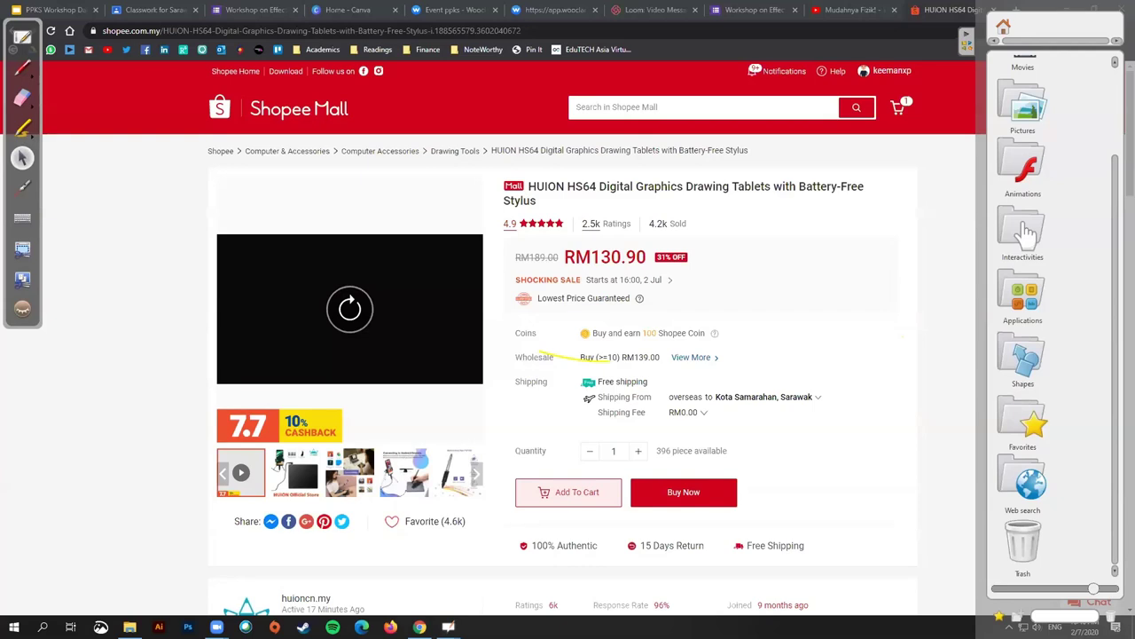
# Step: Switch from the browser back to the OpenBoard black board
pyautogui.click(22, 40)
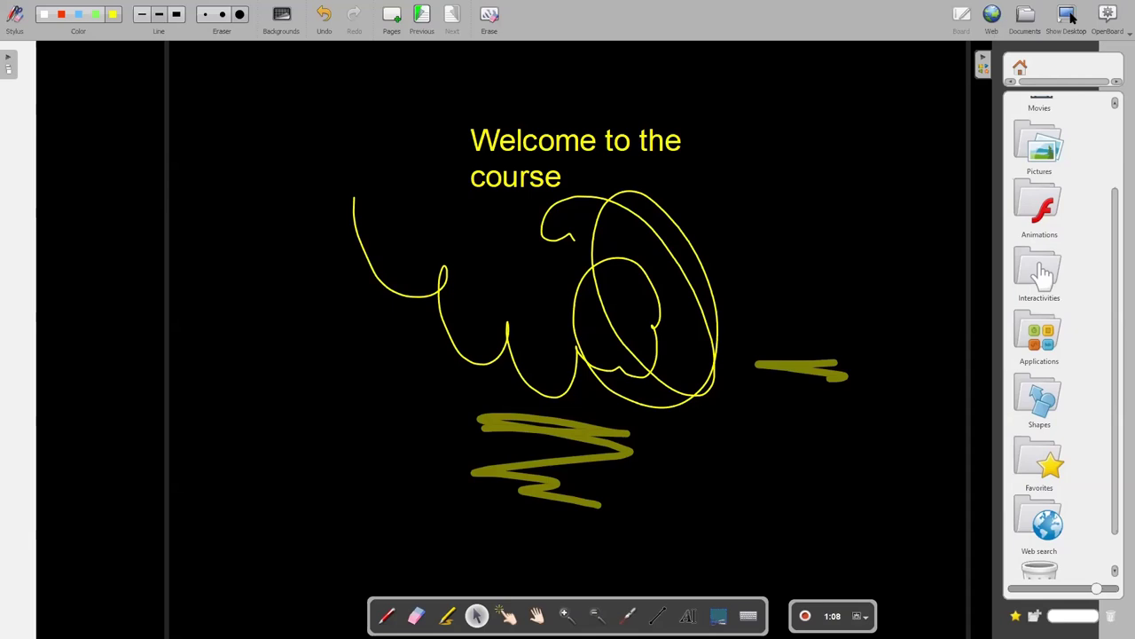
# Step: Switch OpenBoard to desktop mode so the HUION HS64 product page shows again
pyautogui.click(1067, 15)
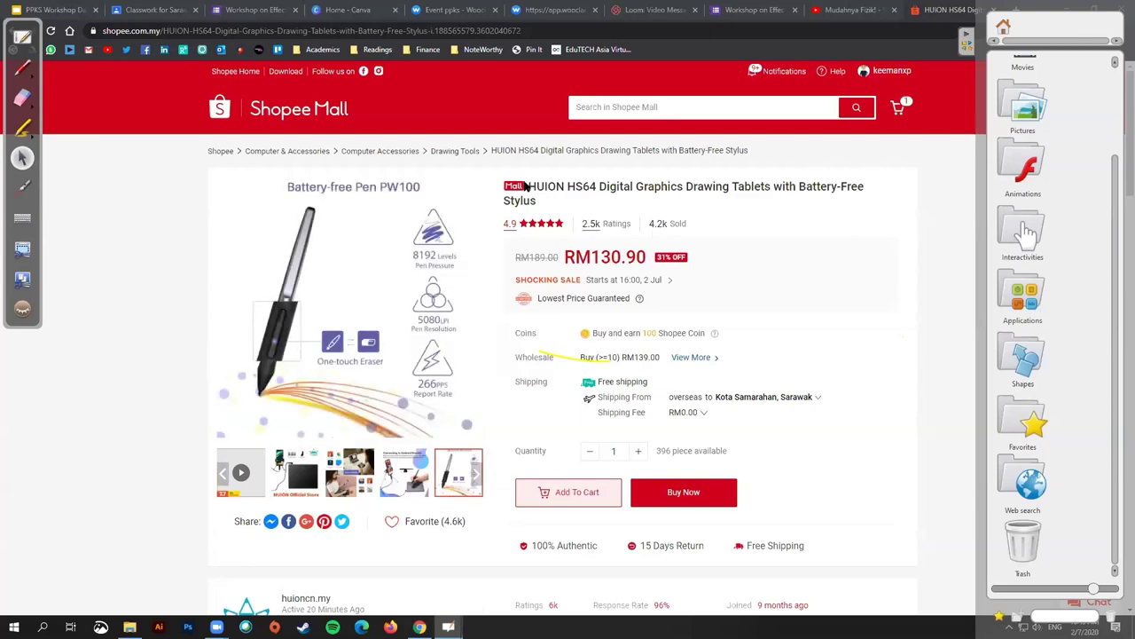
# Step: Highlight the brand name HUION and the RM130.90 sale price, then clear the highlight
pyautogui.moveTo(526, 187); pyautogui.dragTo(566, 187)
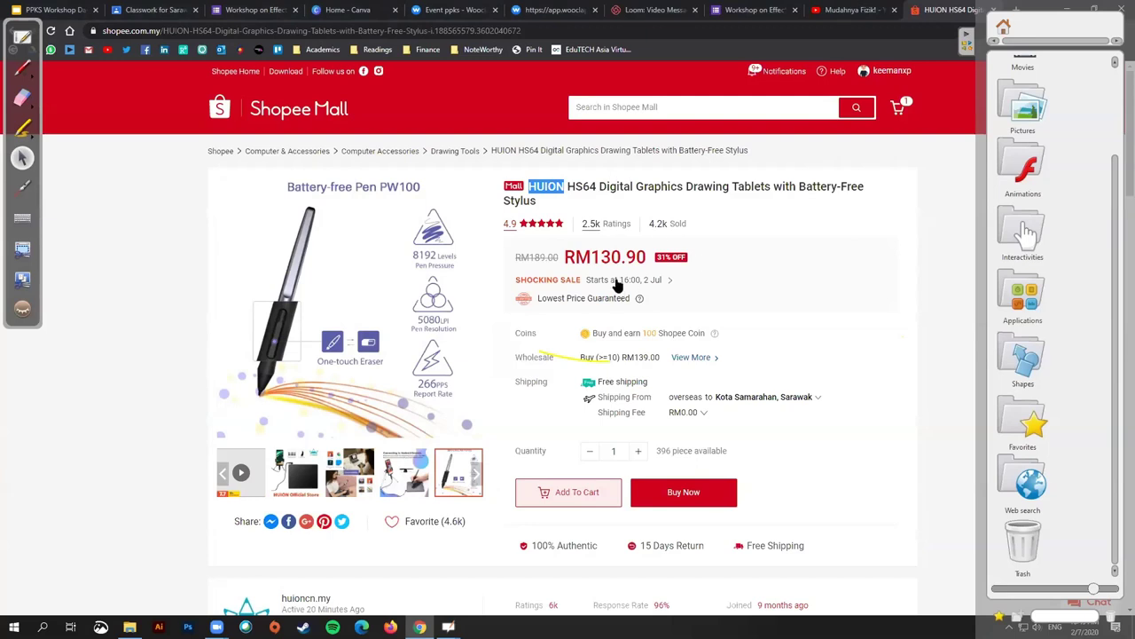
pyautogui.moveTo(590, 257); pyautogui.dragTo(649, 259)
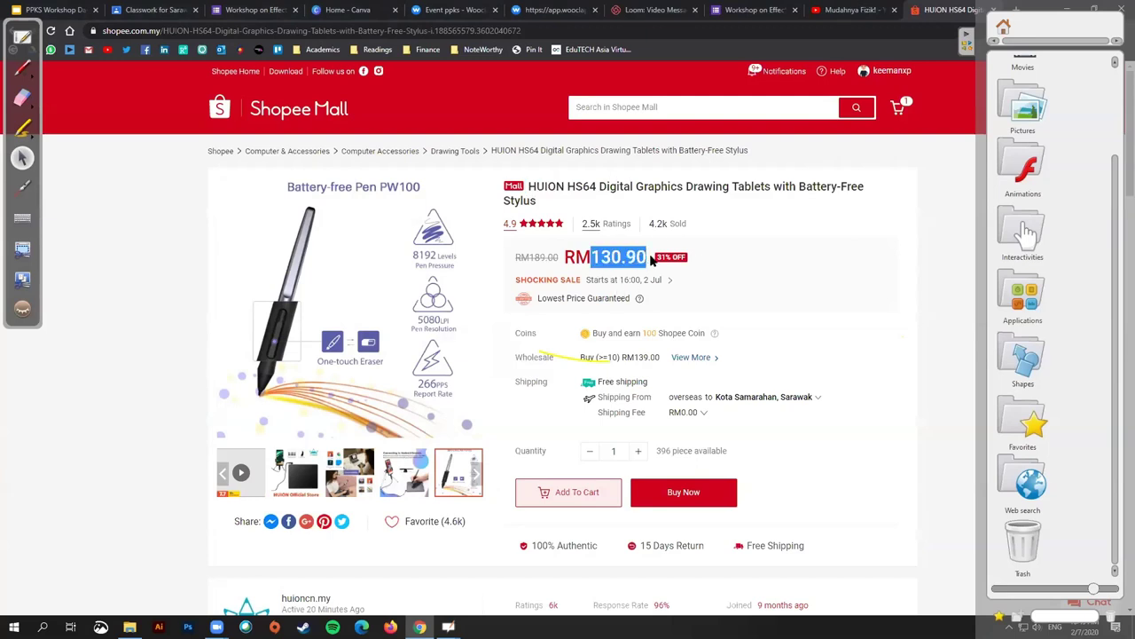
pyautogui.click(782, 267)
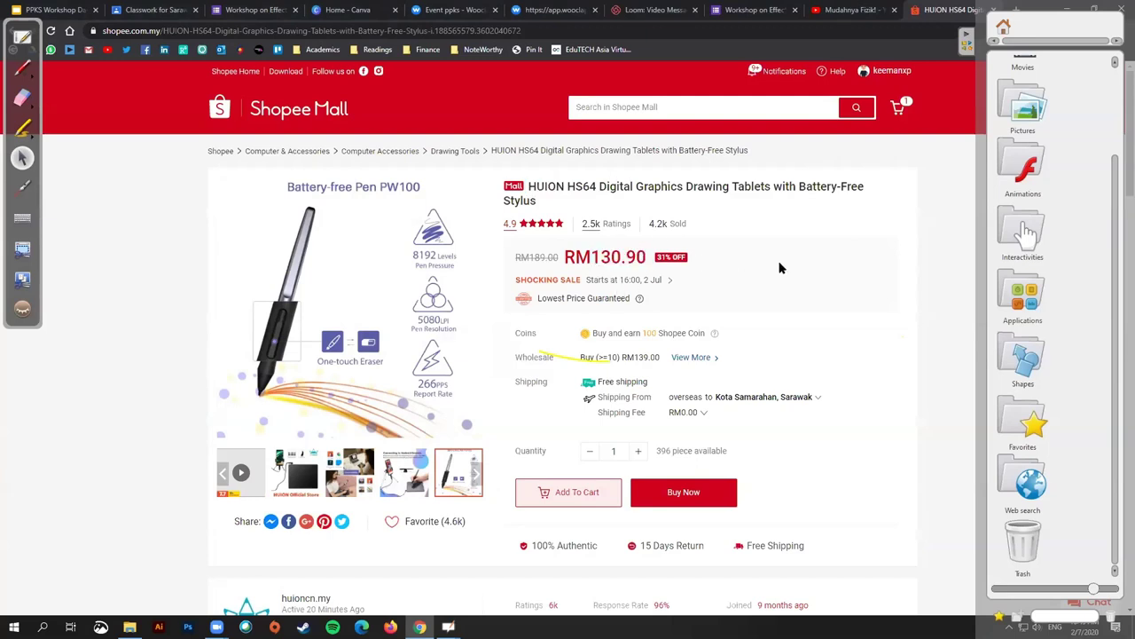
# Step: Go back to the tablet results, open the Wacom Intous S listing, and return to the board
pyautogui.click(13, 31)
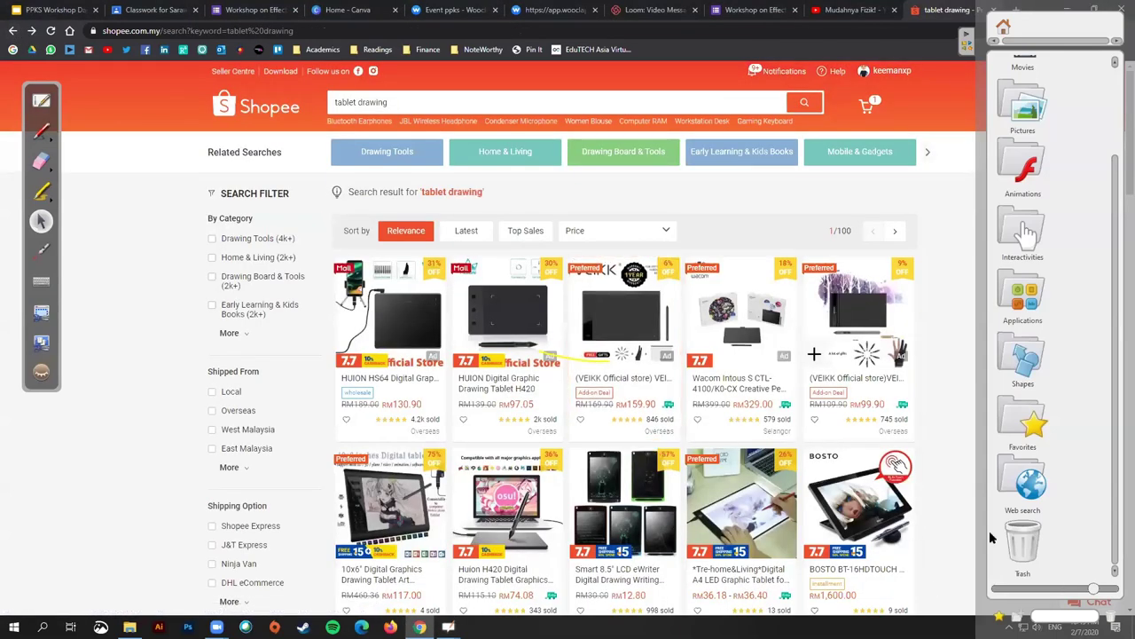
pyautogui.click(712, 380)
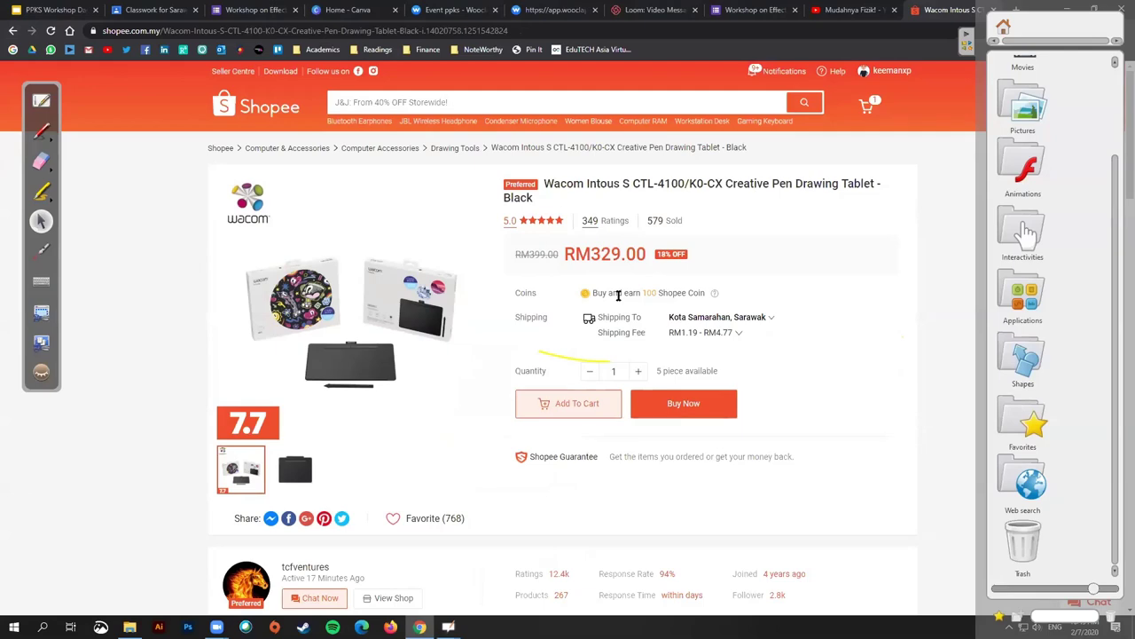
pyautogui.click(41, 102)
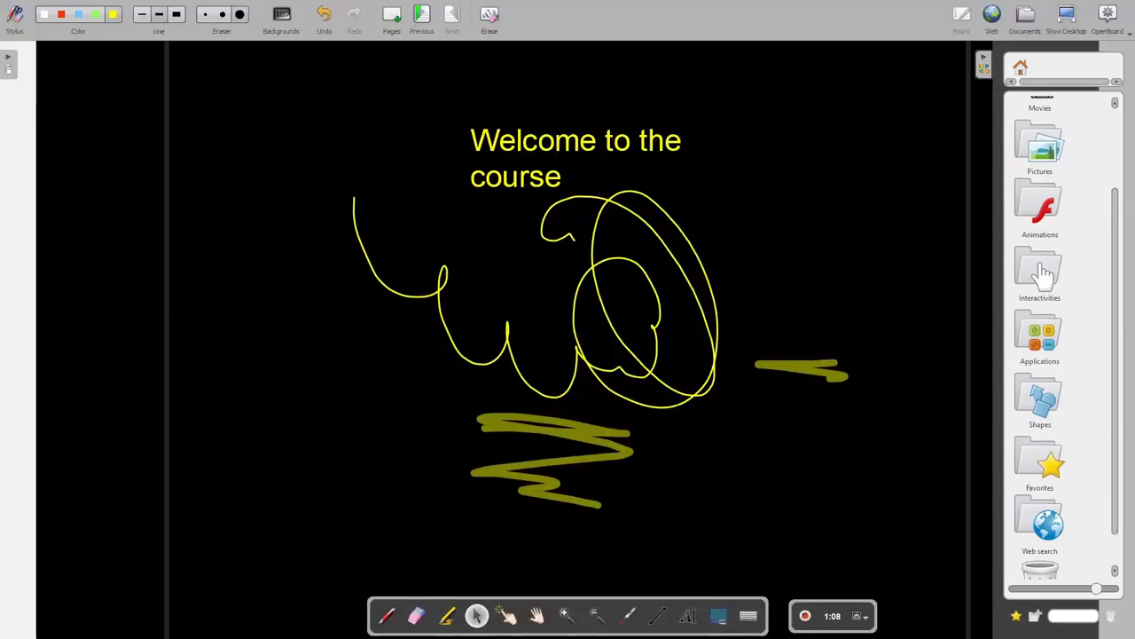
# Step: Hide and restore the stylus palette, then leave the board for the desktop with Ctrl+Shift+H
pyautogui.click(16, 19)
pyautogui.click(15, 19)
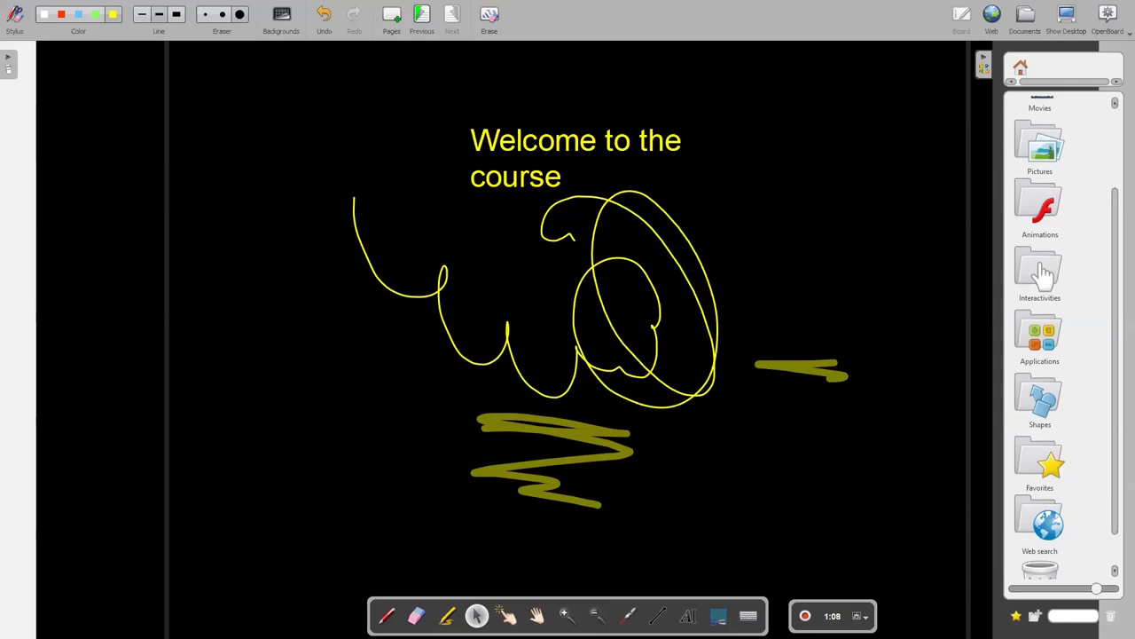
pyautogui.hotkey('ctrl', 'shift', 'h')
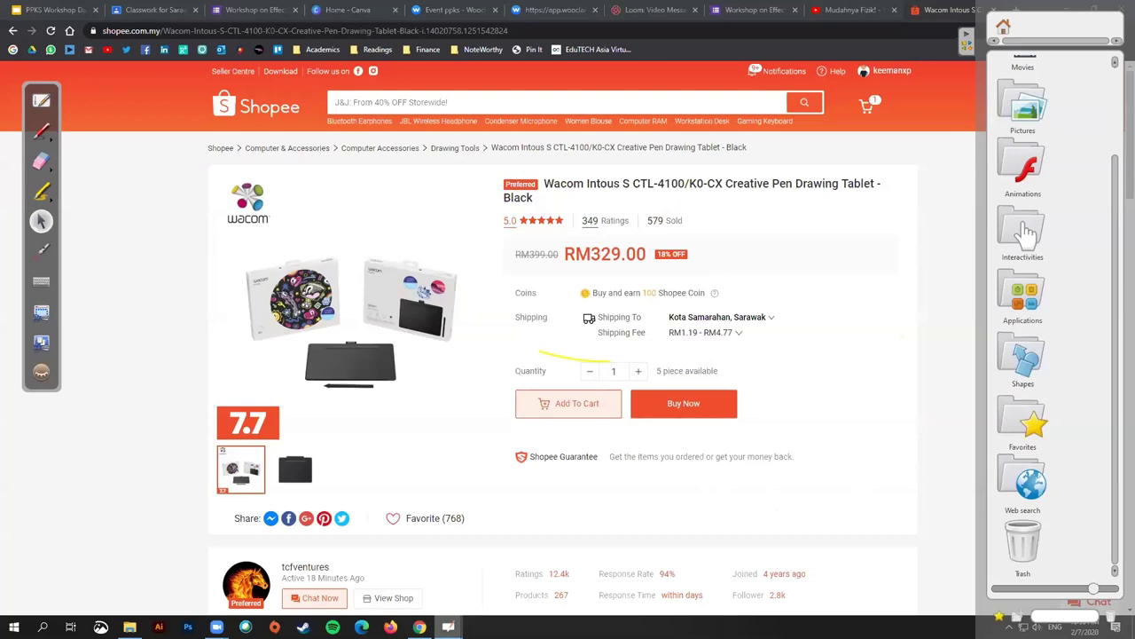
# Step: Close OpenBoard from its taskbar icon and bring up the Mudahnya Fizik! channel tab
pyautogui.rightClick(447, 626)
pyautogui.click(461, 605)
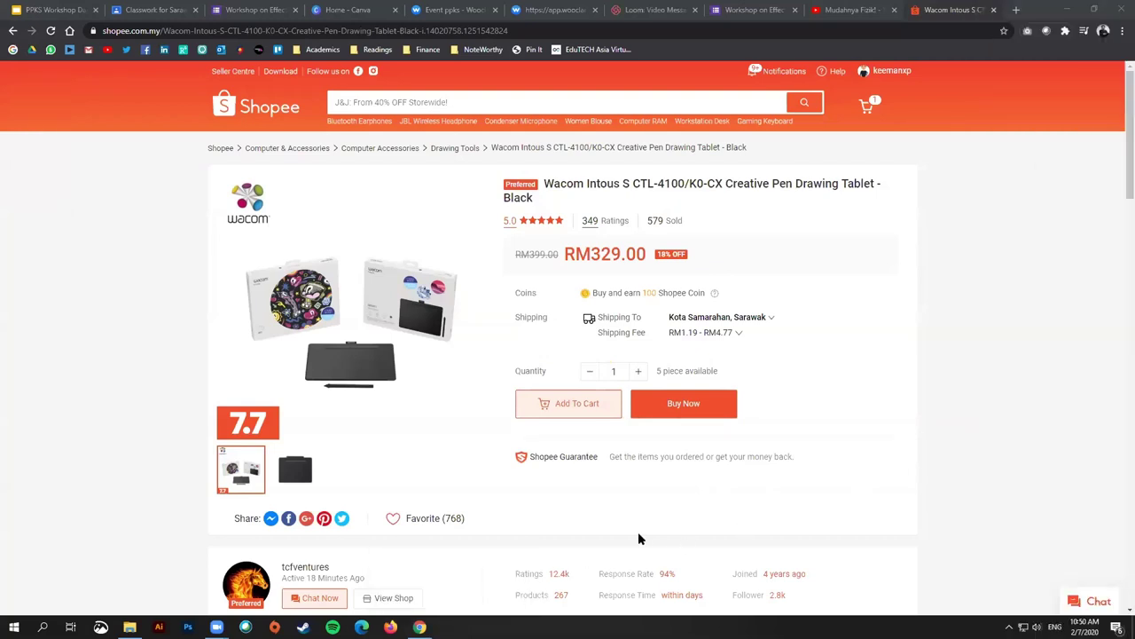
pyautogui.click(849, 9)
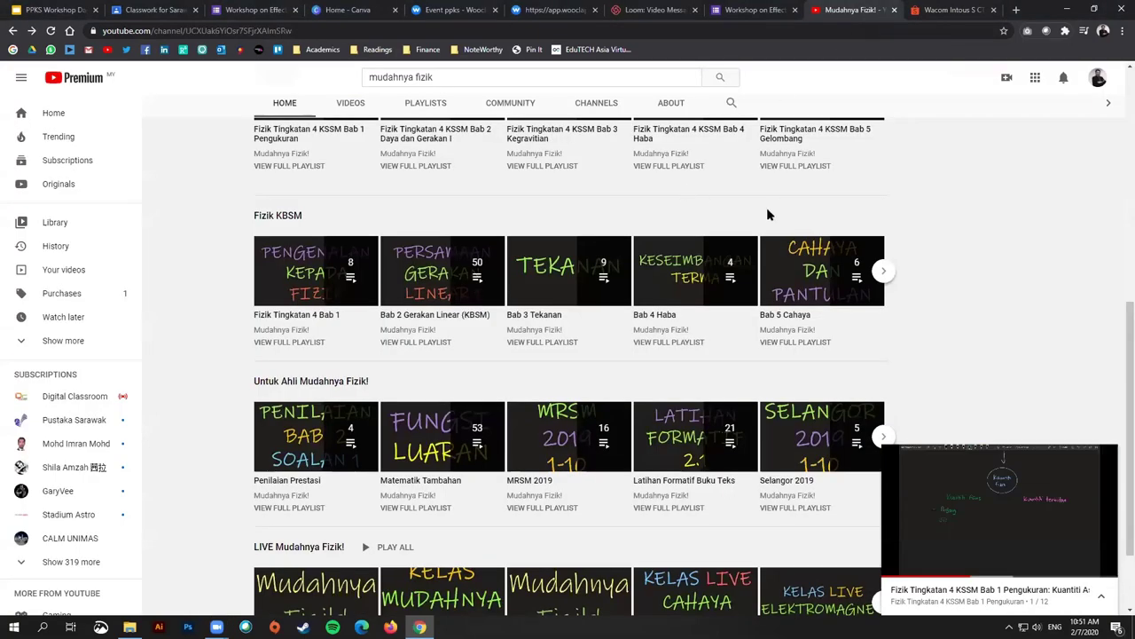
# Step: Highlight the 11.6K subscribers count, clear it, and close the floating mini-player
pyautogui.scroll(-1, 829, 505)
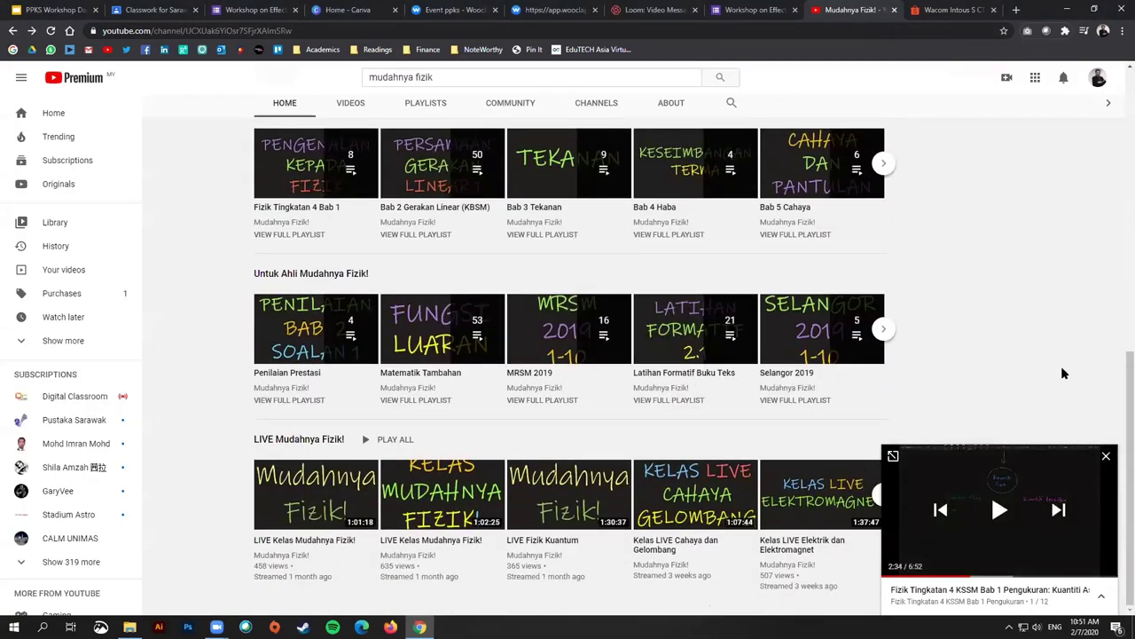
pyautogui.scroll(7, 1063, 373)
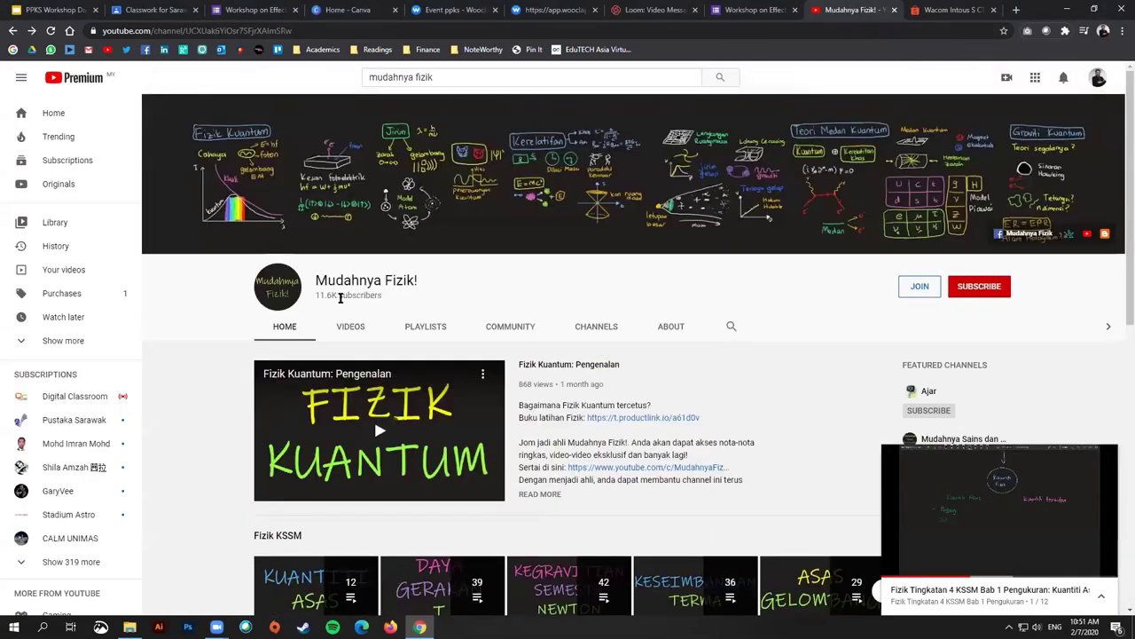
pyautogui.moveTo(315, 294); pyautogui.dragTo(398, 300)
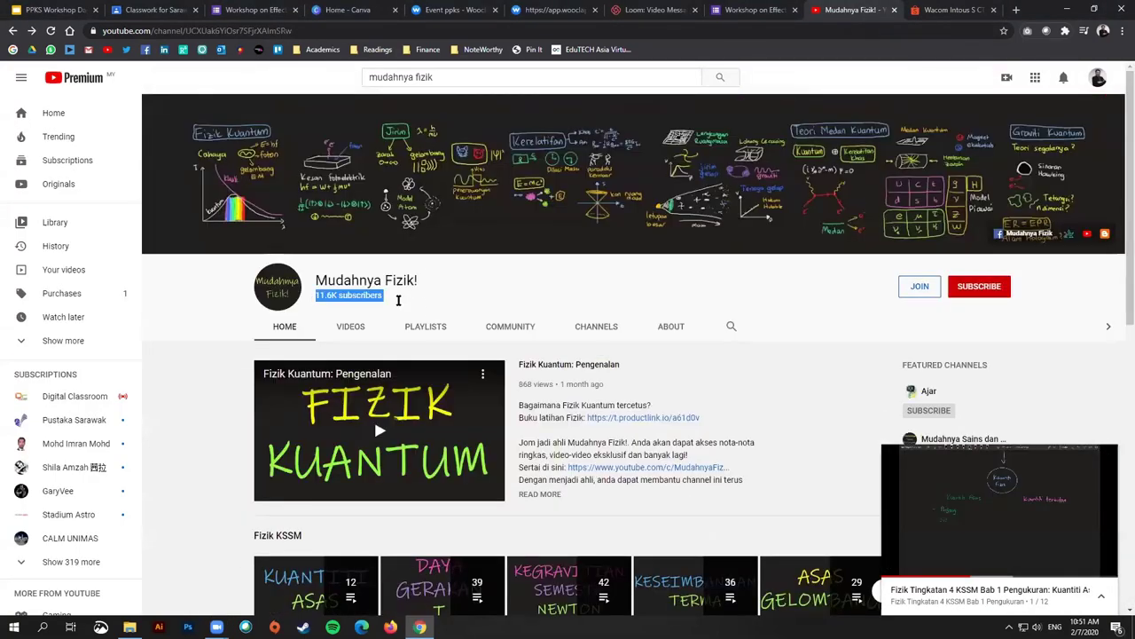
pyautogui.click(398, 300)
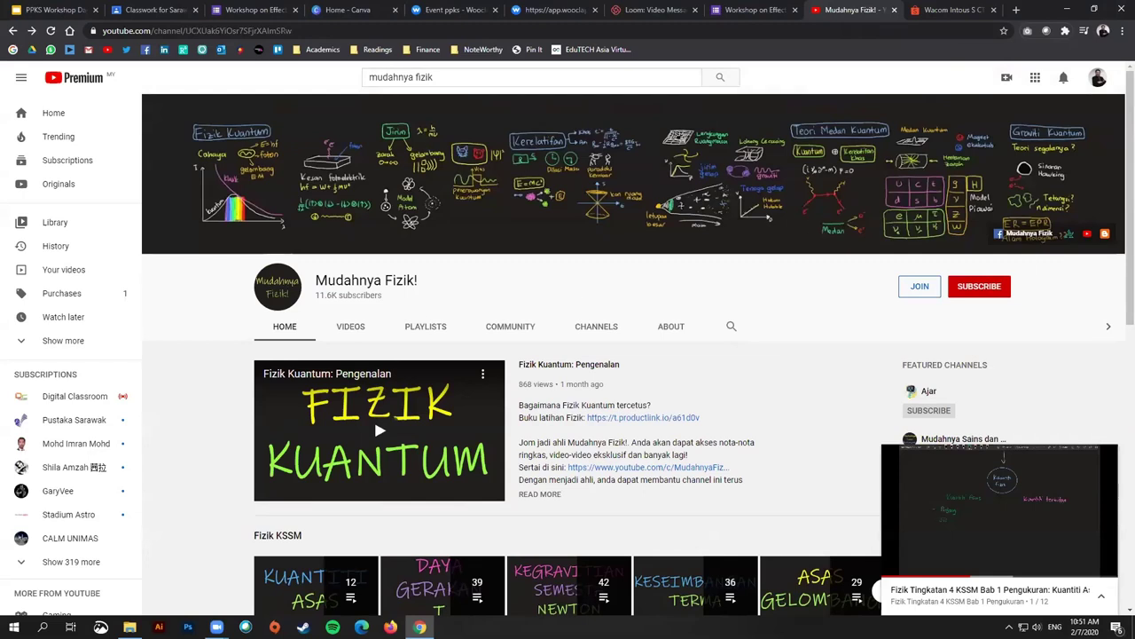
pyautogui.click(1106, 456)
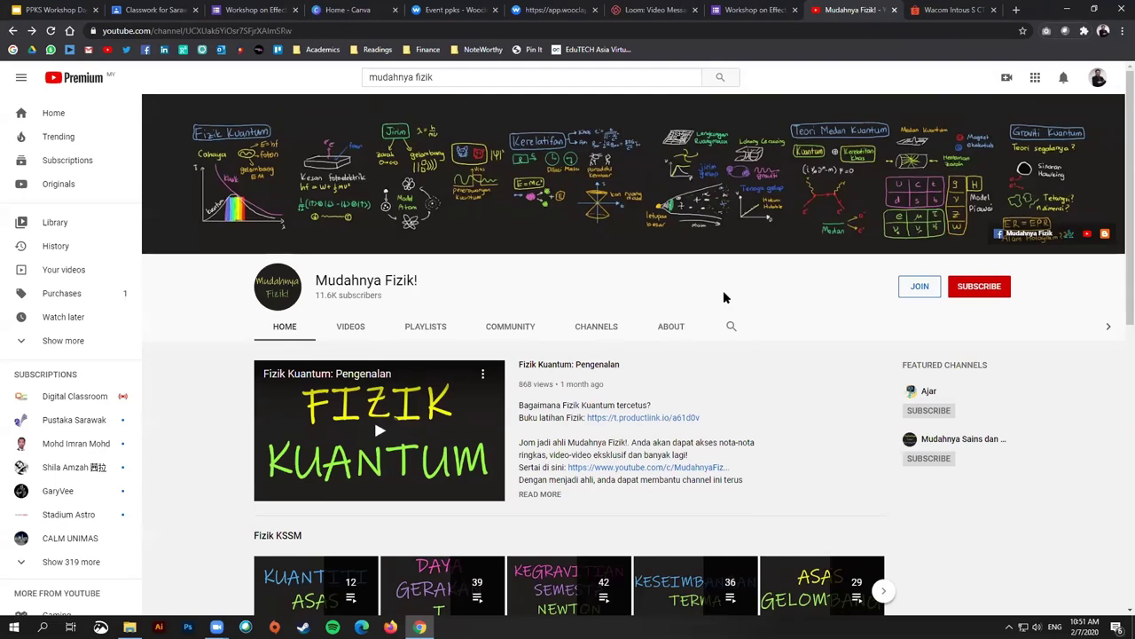
pyautogui.scroll(-5, 802, 302)
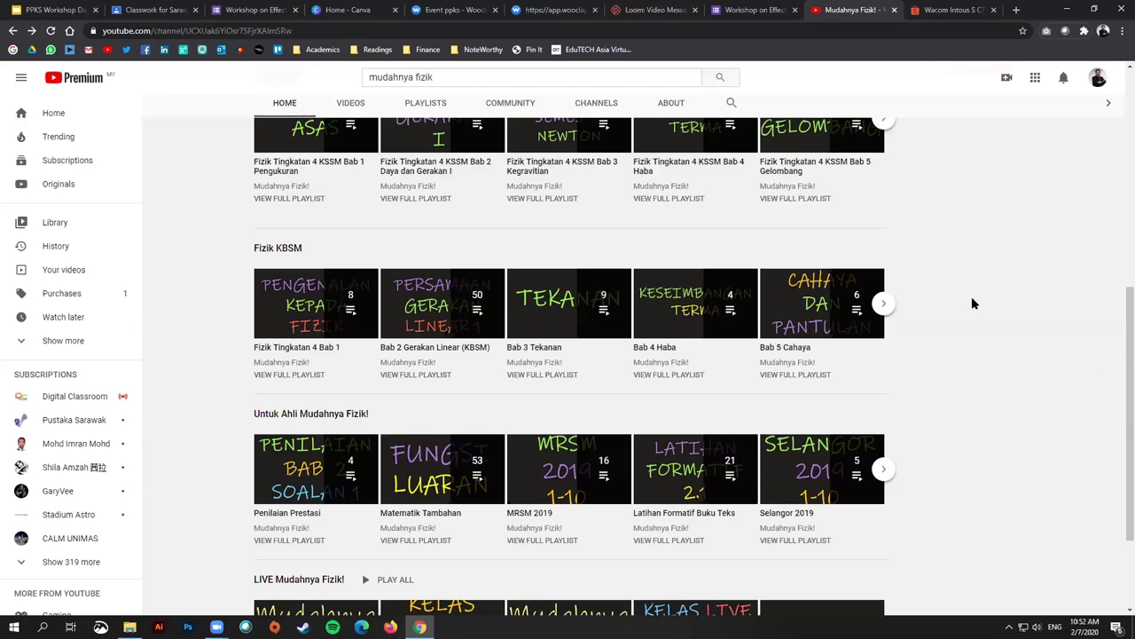
pyautogui.scroll(6, 971, 304)
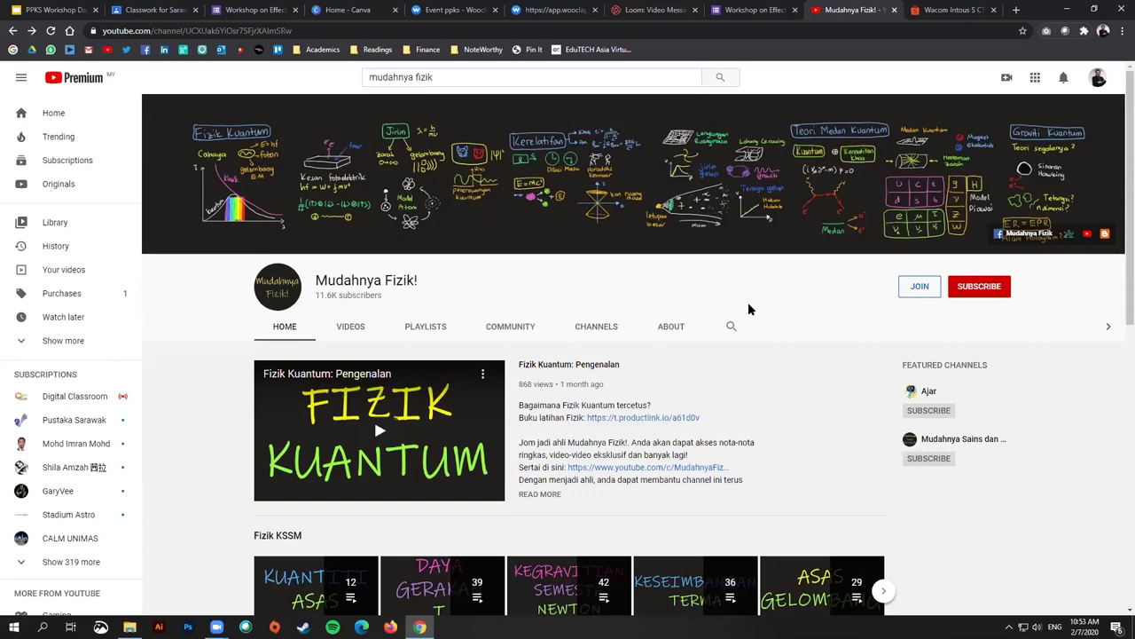
pyautogui.scroll(-2, 758, 373)
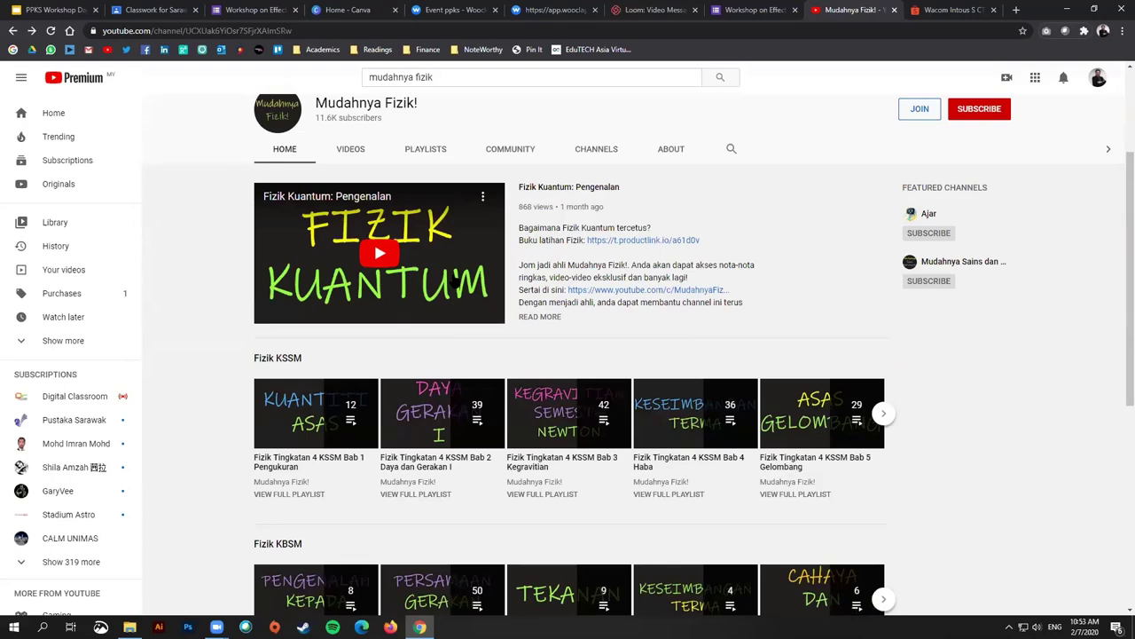
pyautogui.scroll(2, 454, 282)
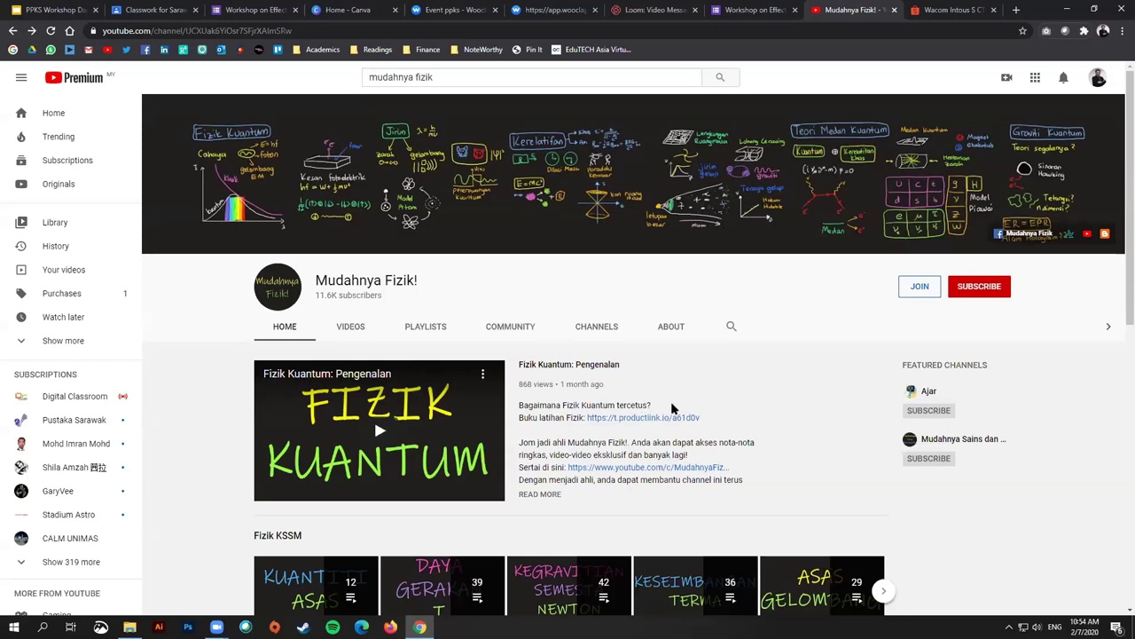
# Step: Close the YouTube and Shopee drawing tablet tabs and switch to the Loom tab
pyautogui.click(894, 9)
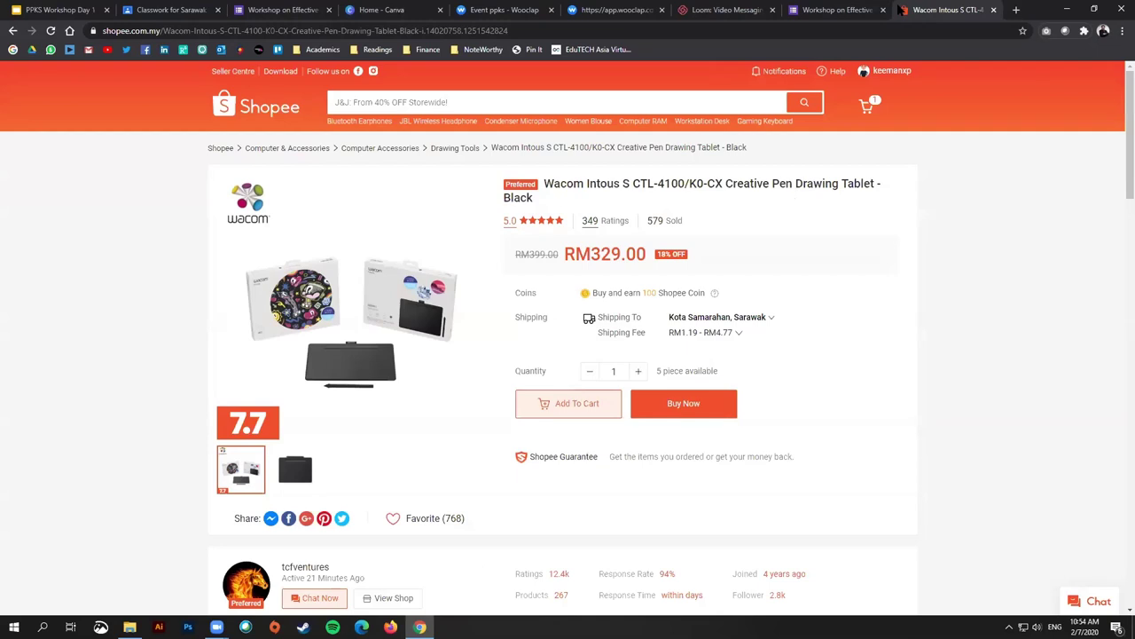
pyautogui.click(994, 9)
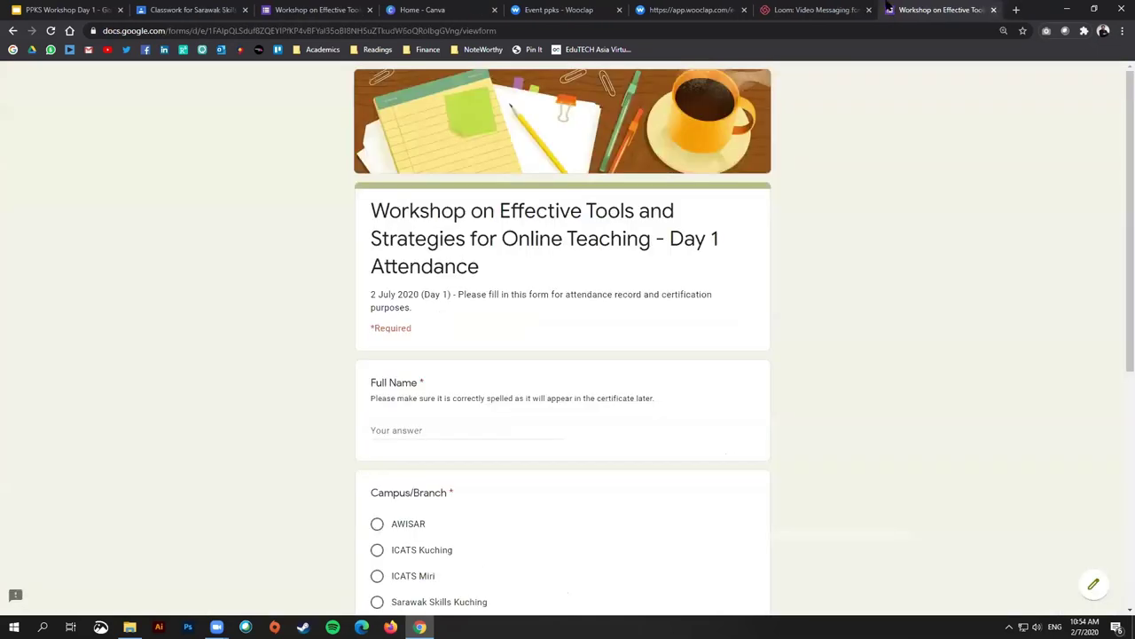
pyautogui.click(816, 10)
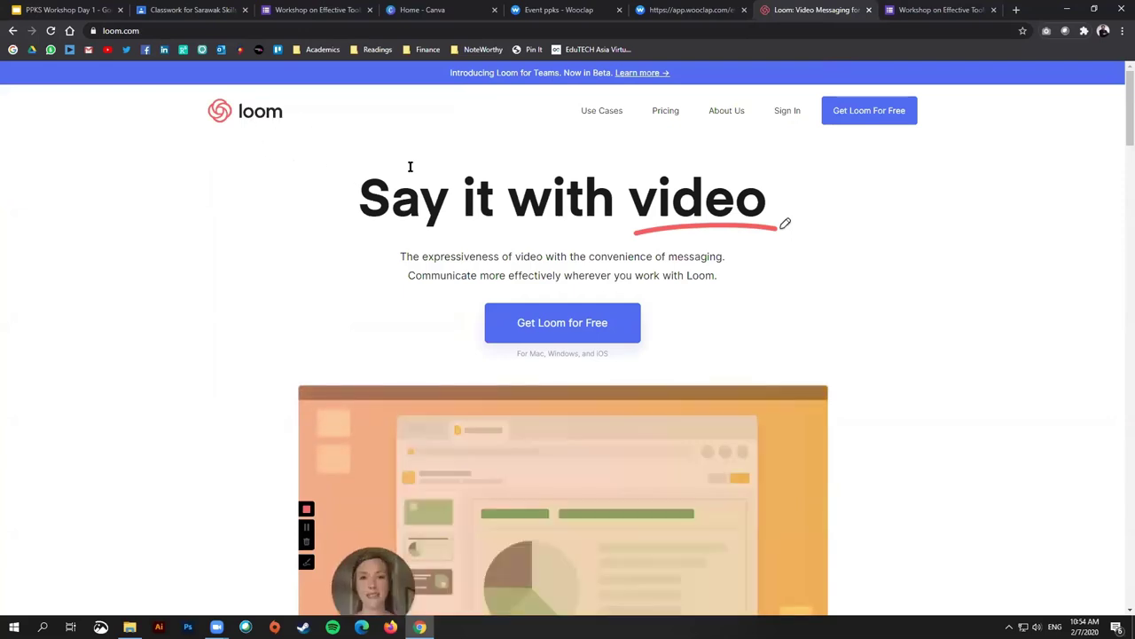
# Step: Review Loom's pricing plans and pick Get Basic For Free
pyautogui.scroll(-1, 890, 304)
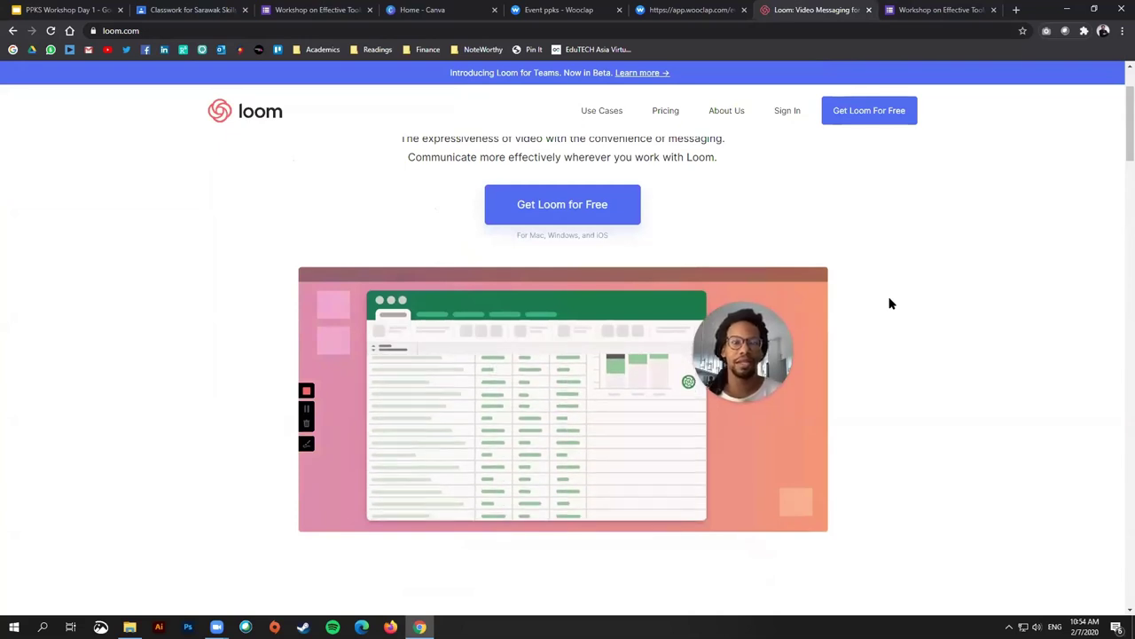
pyautogui.scroll(2, 945, 346)
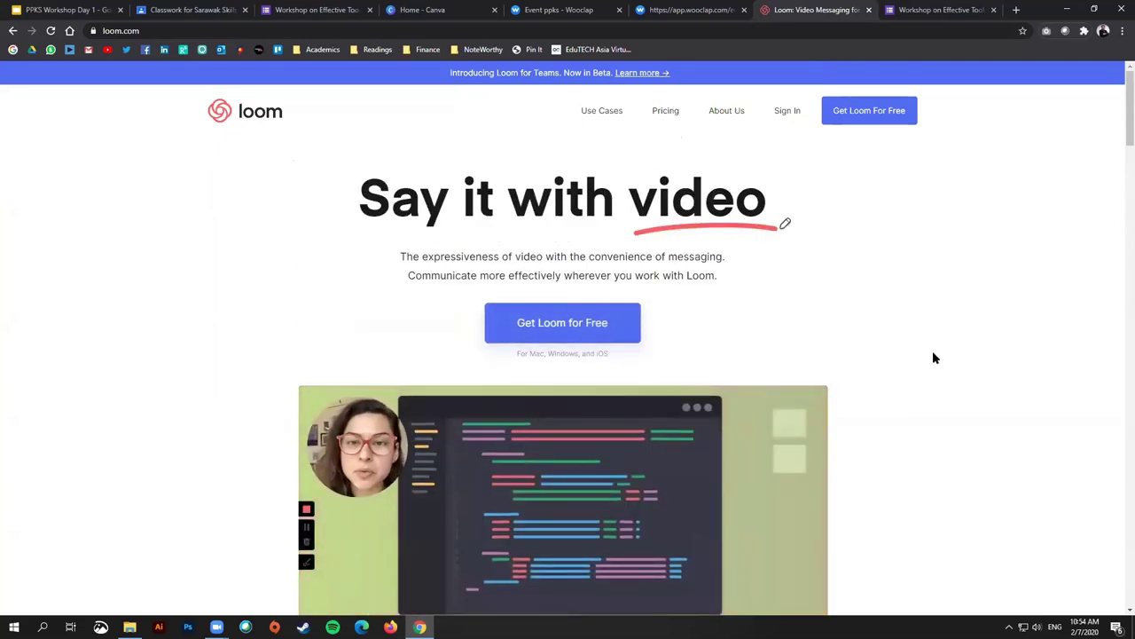
pyautogui.click(666, 112)
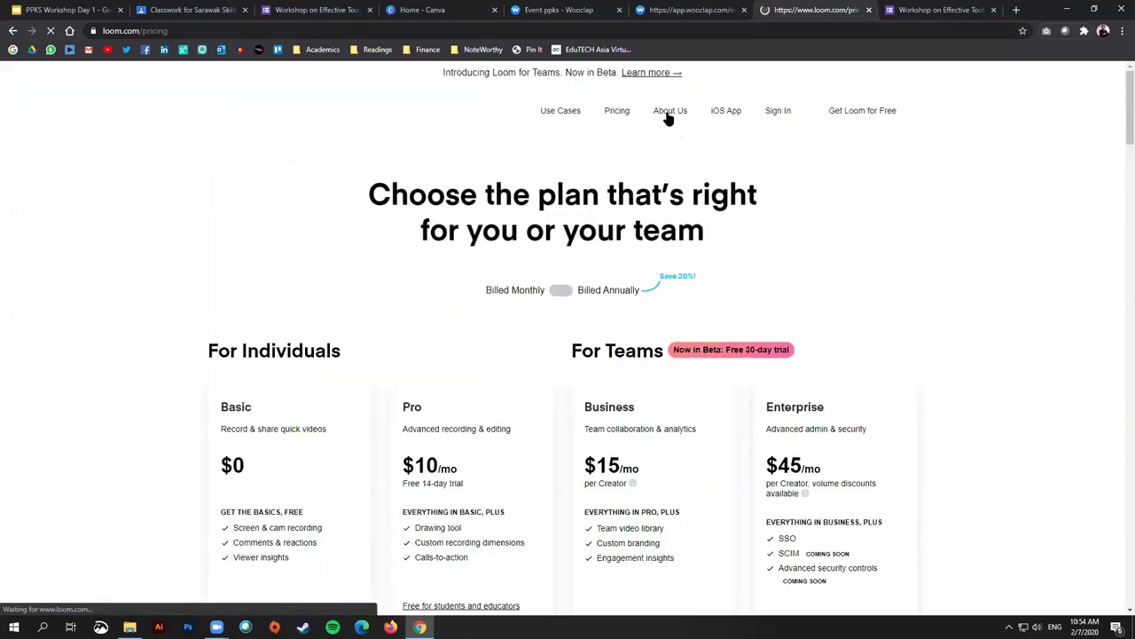
pyautogui.scroll(-1, 741, 272)
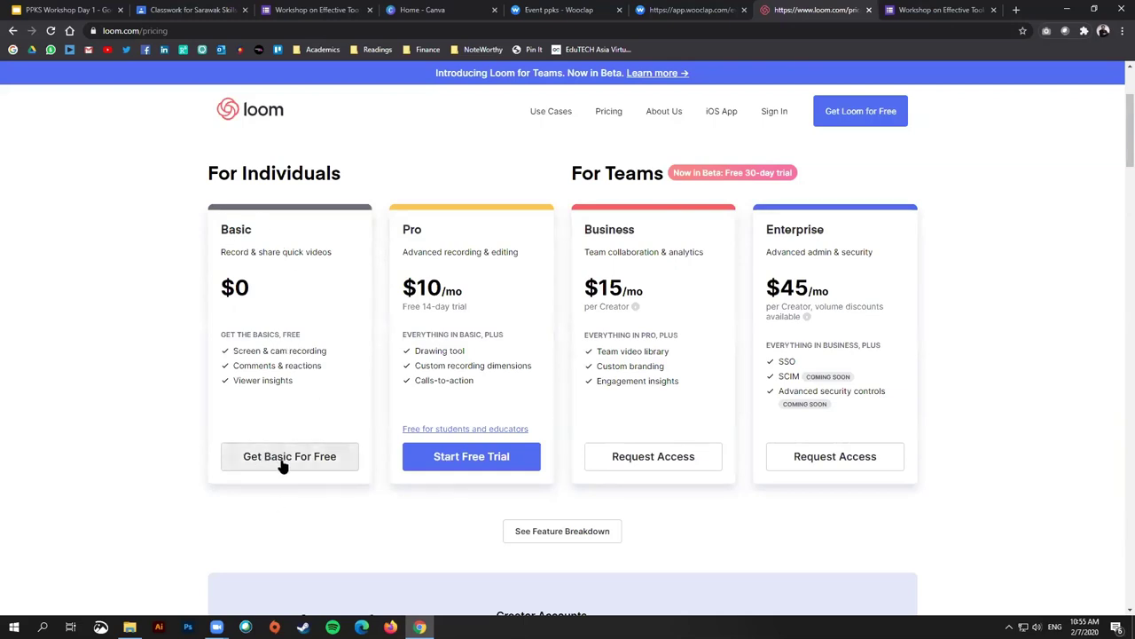
pyautogui.scroll(2, 393, 375)
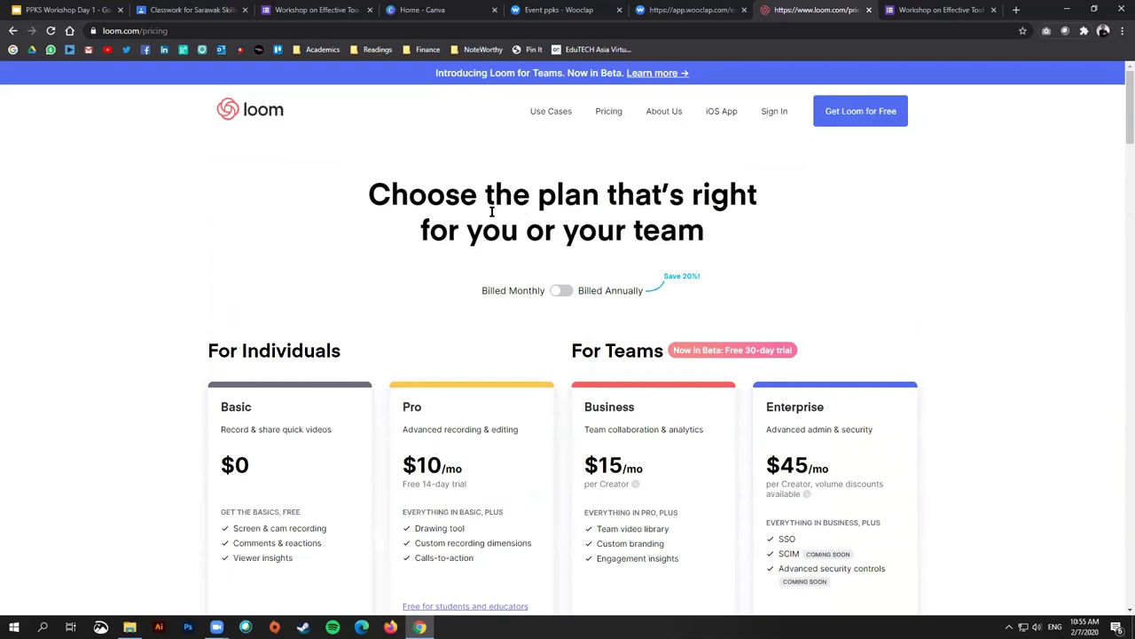
pyautogui.scroll(-8, 408, 279)
pyautogui.scroll(3, 409, 284)
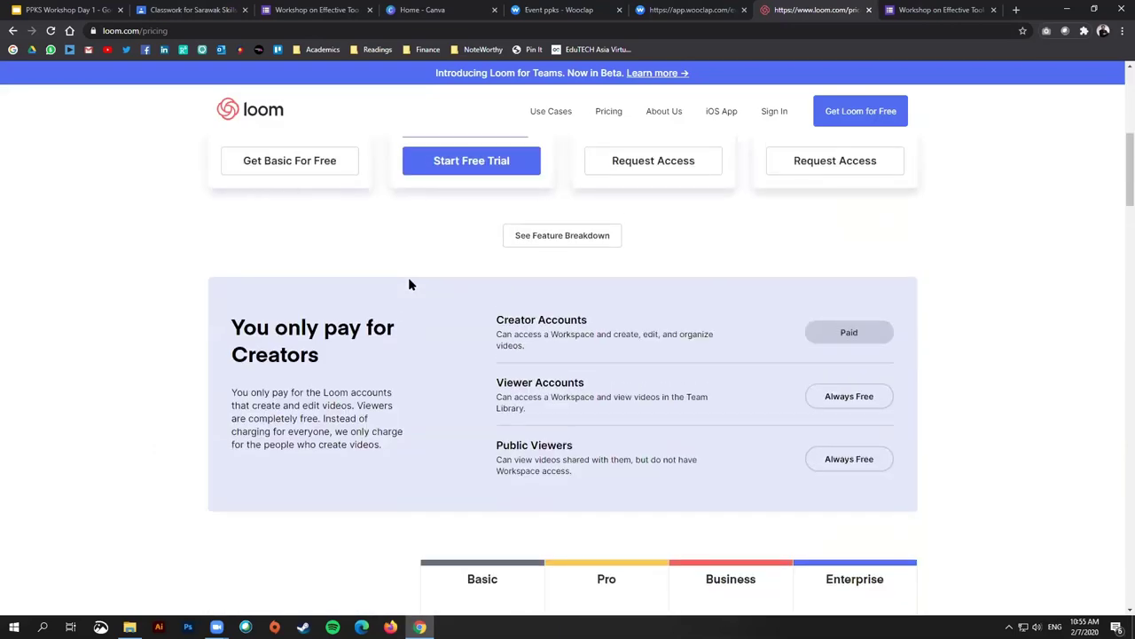
pyautogui.scroll(6, 408, 279)
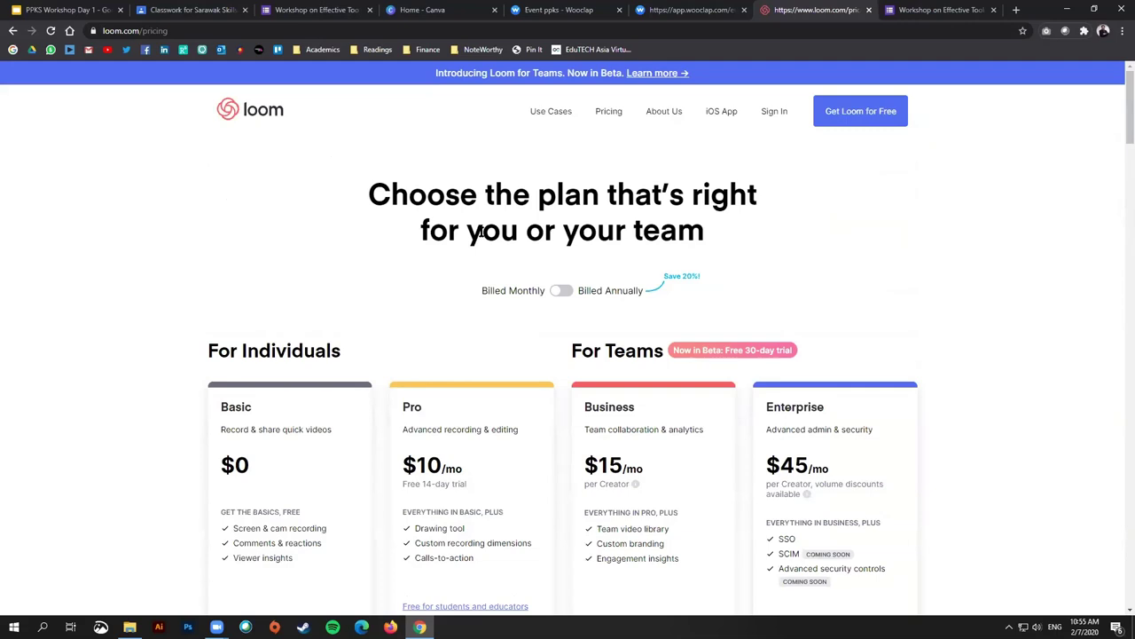
pyautogui.scroll(-3, 417, 177)
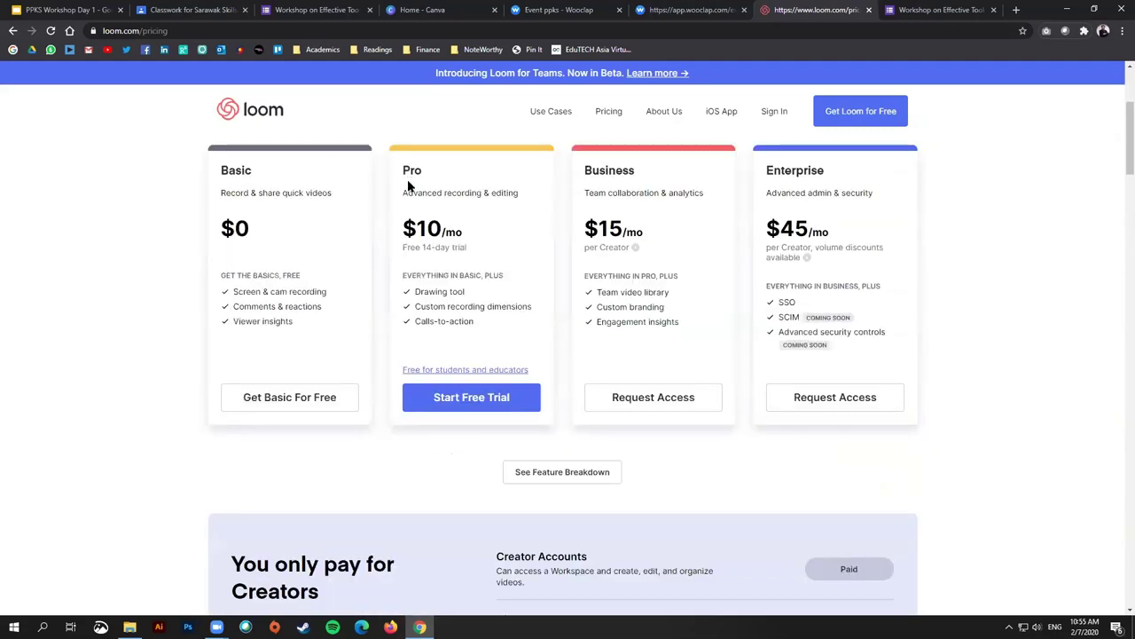
pyautogui.click(311, 399)
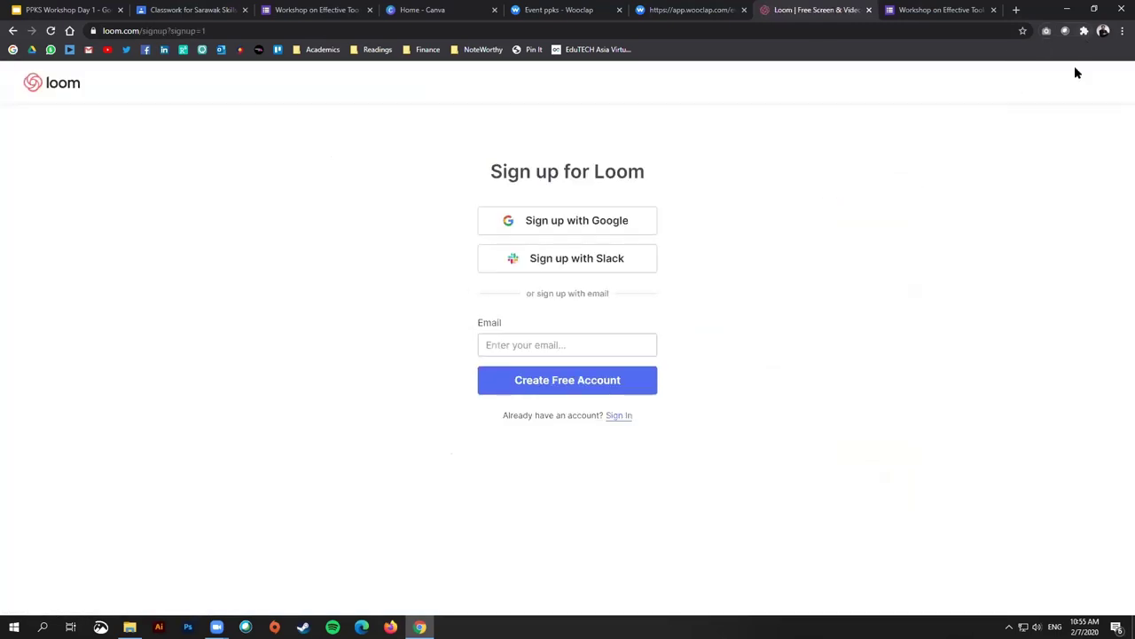
# Step: Try Google sign-up, then switch to Loom's Sign in form and open the SSO login window
pyautogui.click(608, 232)
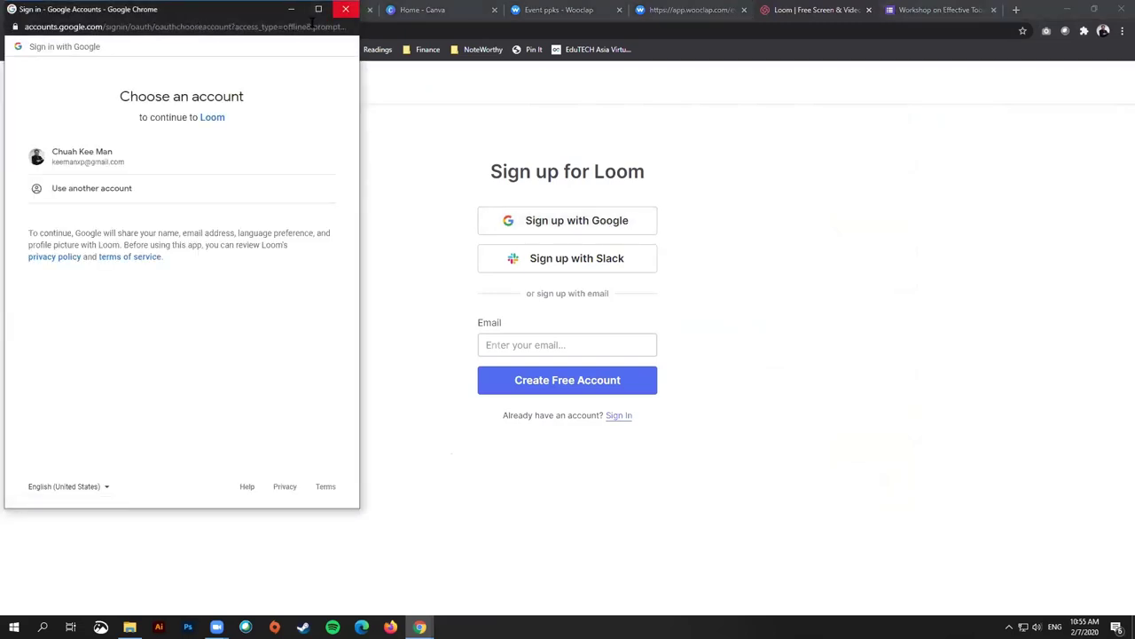
pyautogui.click(601, 415)
pyautogui.click(619, 417)
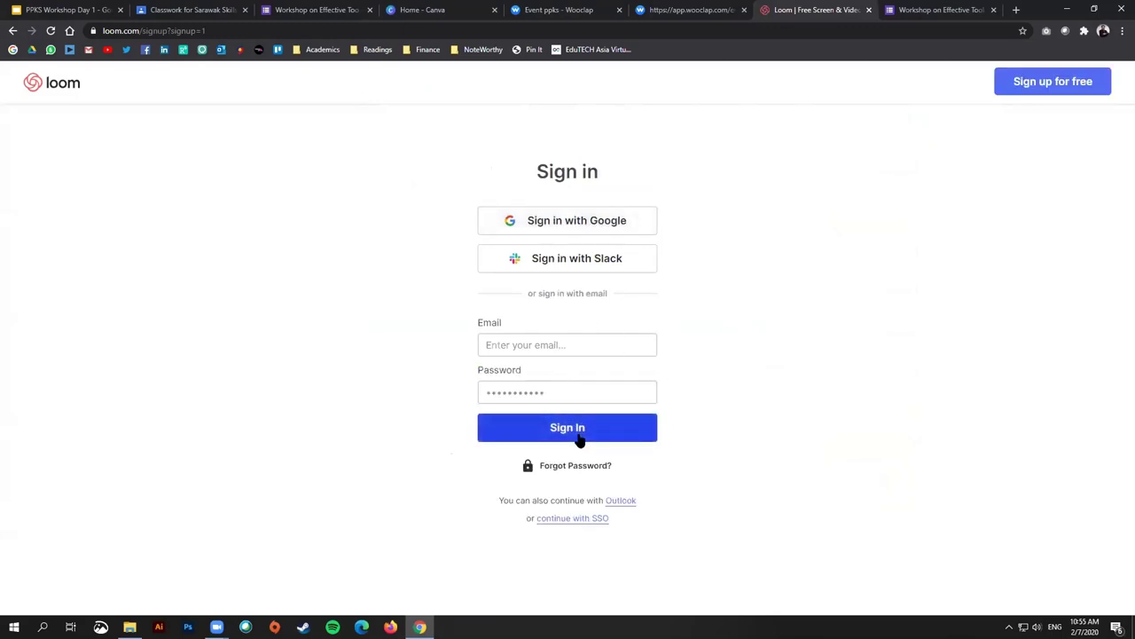
pyautogui.click(581, 519)
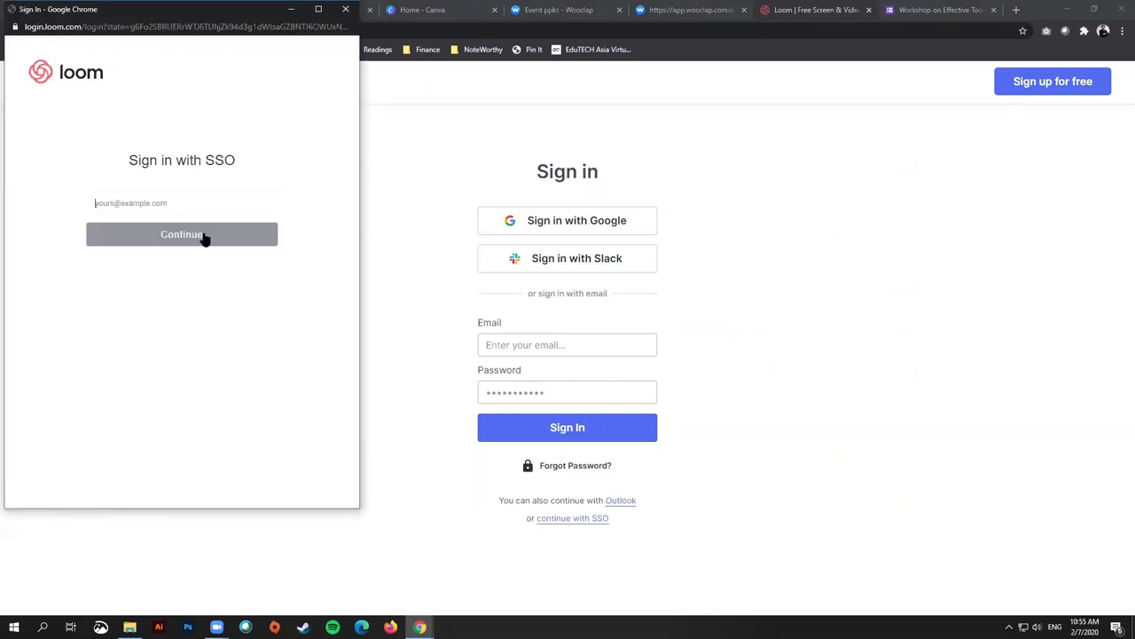
# Step: Close the SSO window and sign in with the Google account to reach My Videos
pyautogui.click(345, 9)
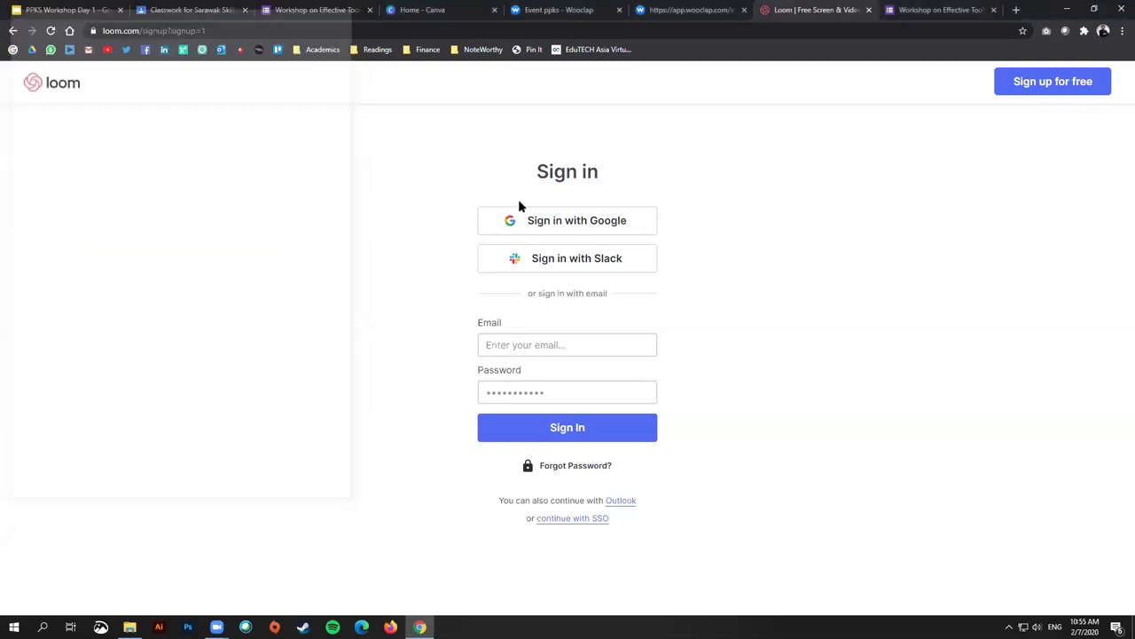
pyautogui.click(550, 223)
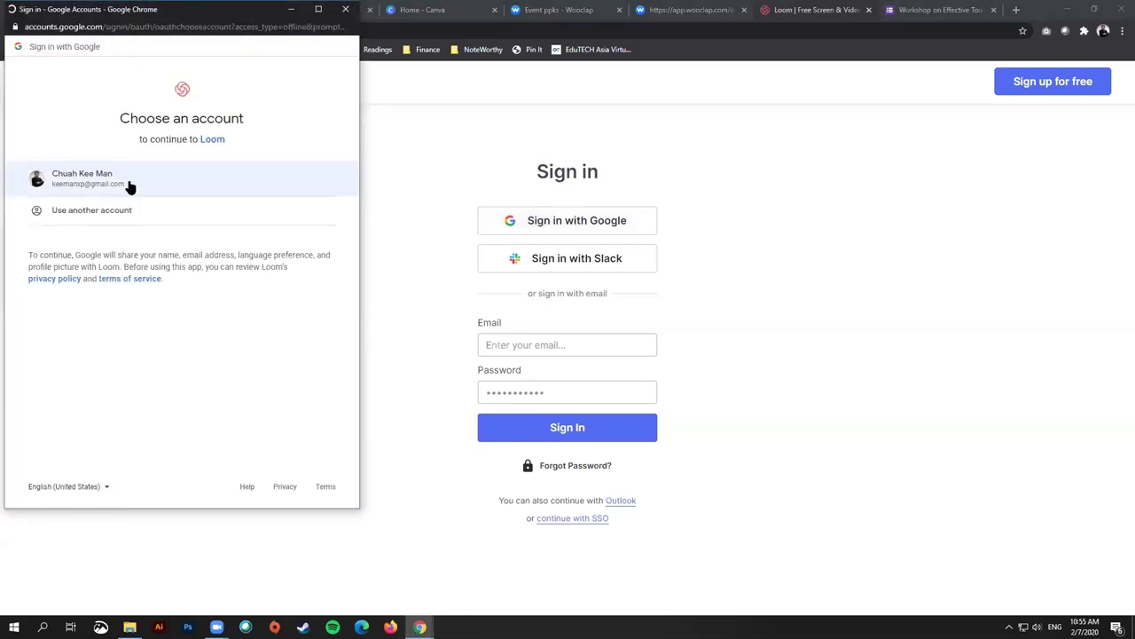
pyautogui.click(127, 188)
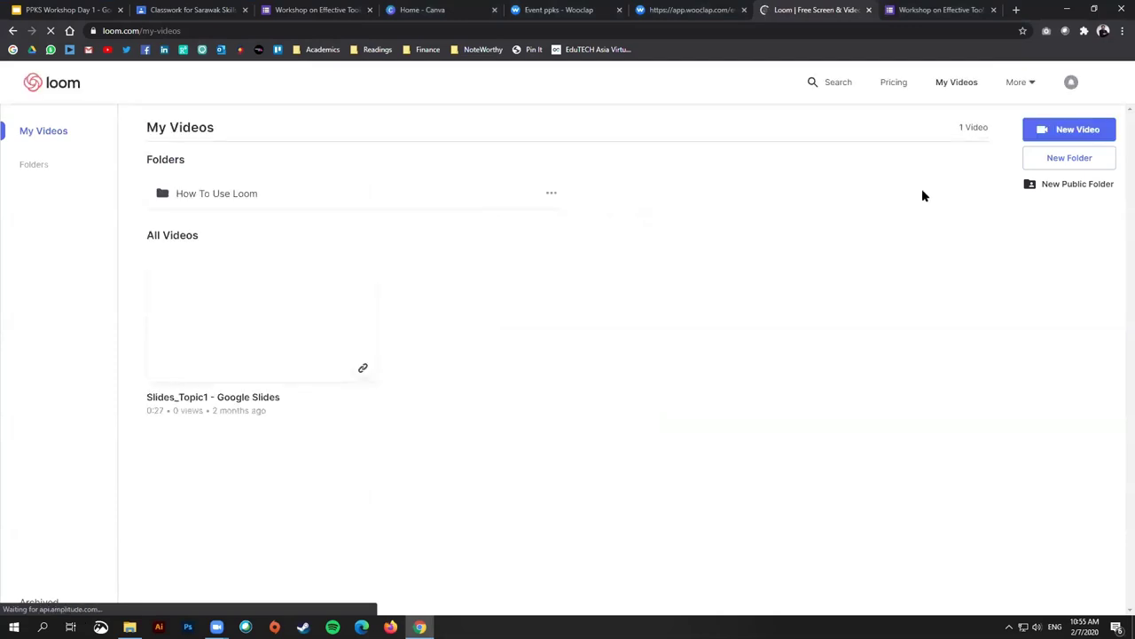
pyautogui.click(205, 31)
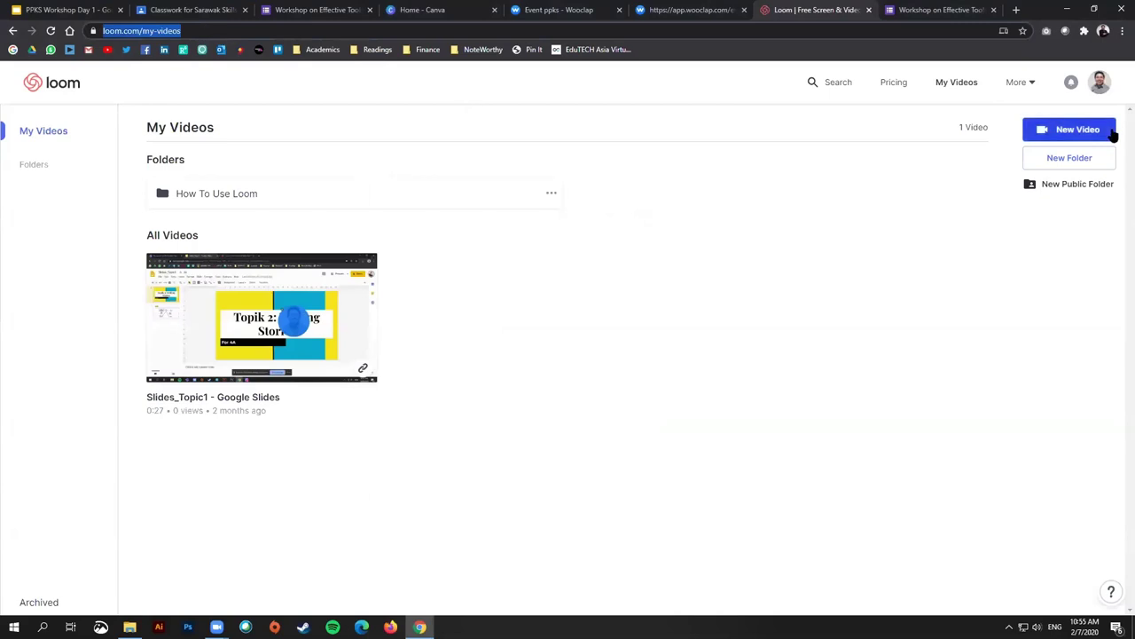
# Step: Search Google for 'loom for chrome' and open the Loom for Chrome store page
pyautogui.write('loom f')
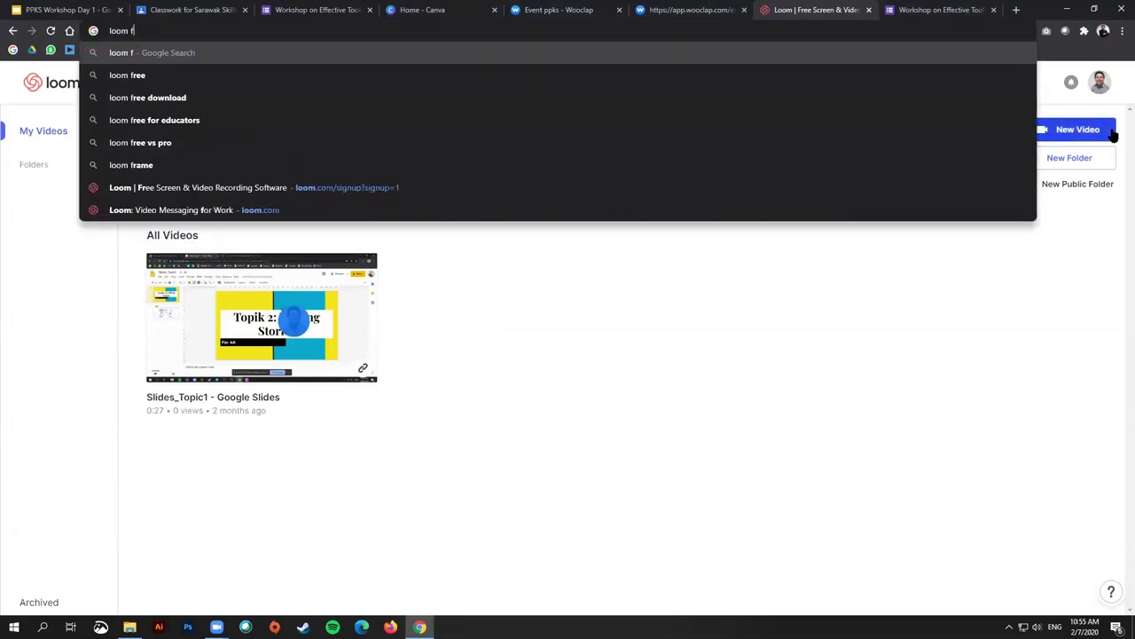
pyautogui.write('or chrome')
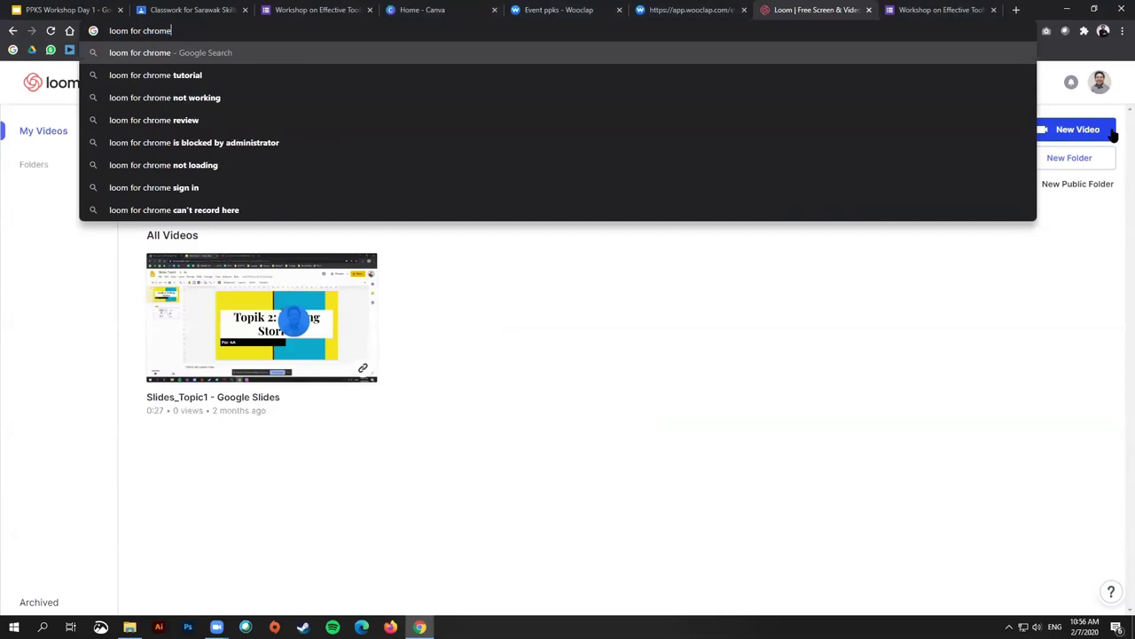
pyautogui.press('Return')
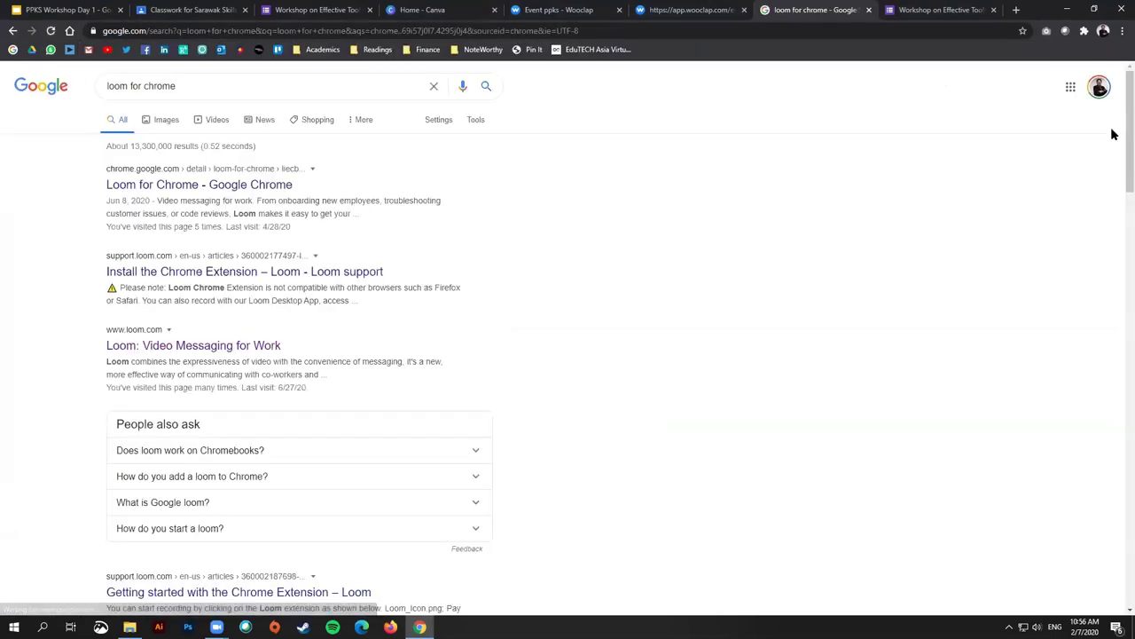
pyautogui.click(207, 185)
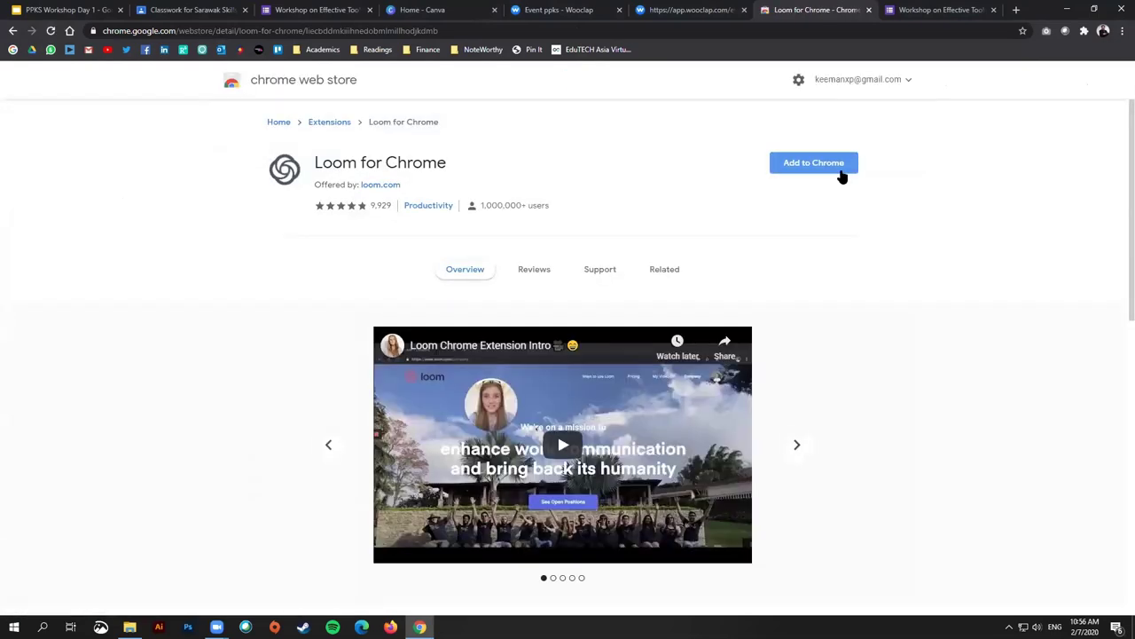
# Step: Add the Loom for Chrome extension, then go back to the Google results
pyautogui.click(816, 164)
pyautogui.click(582, 176)
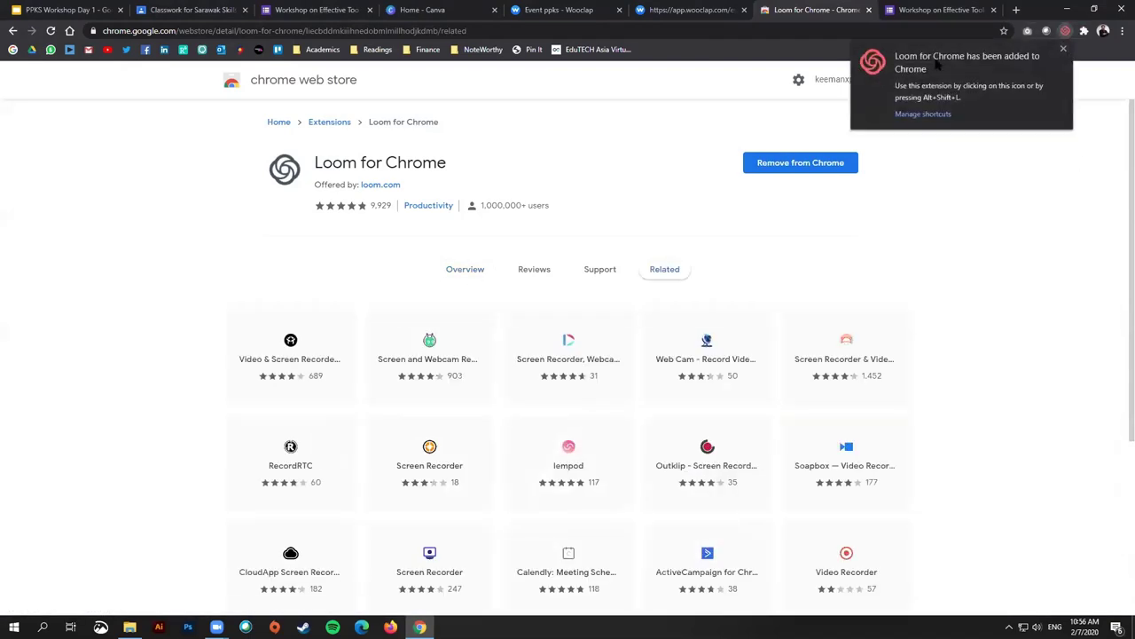
pyautogui.click(1062, 49)
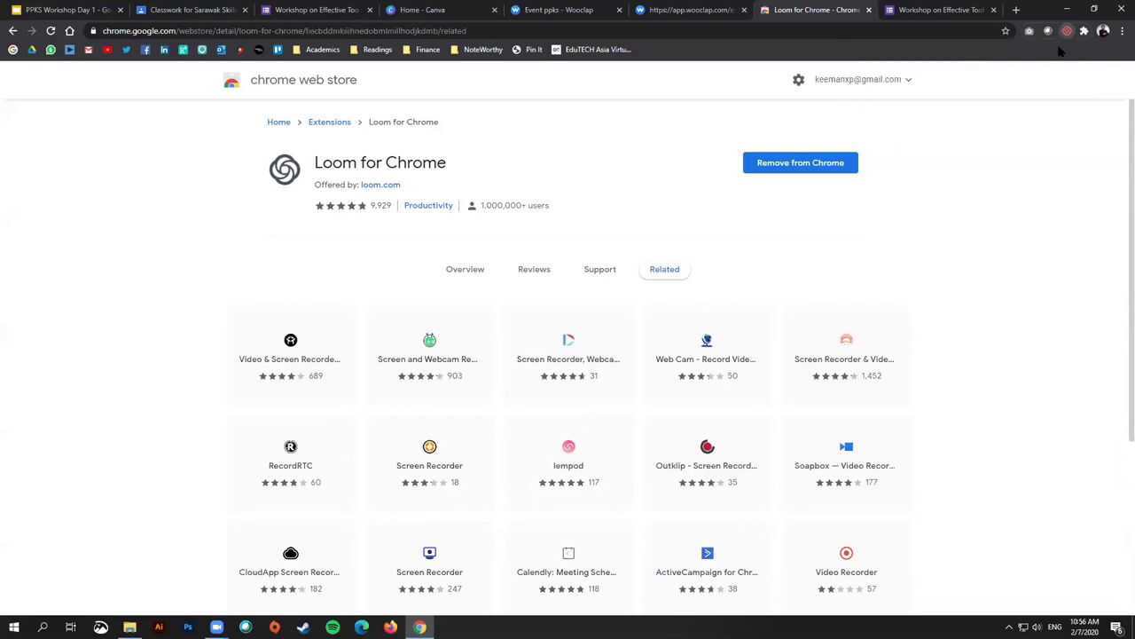
pyautogui.click(12, 31)
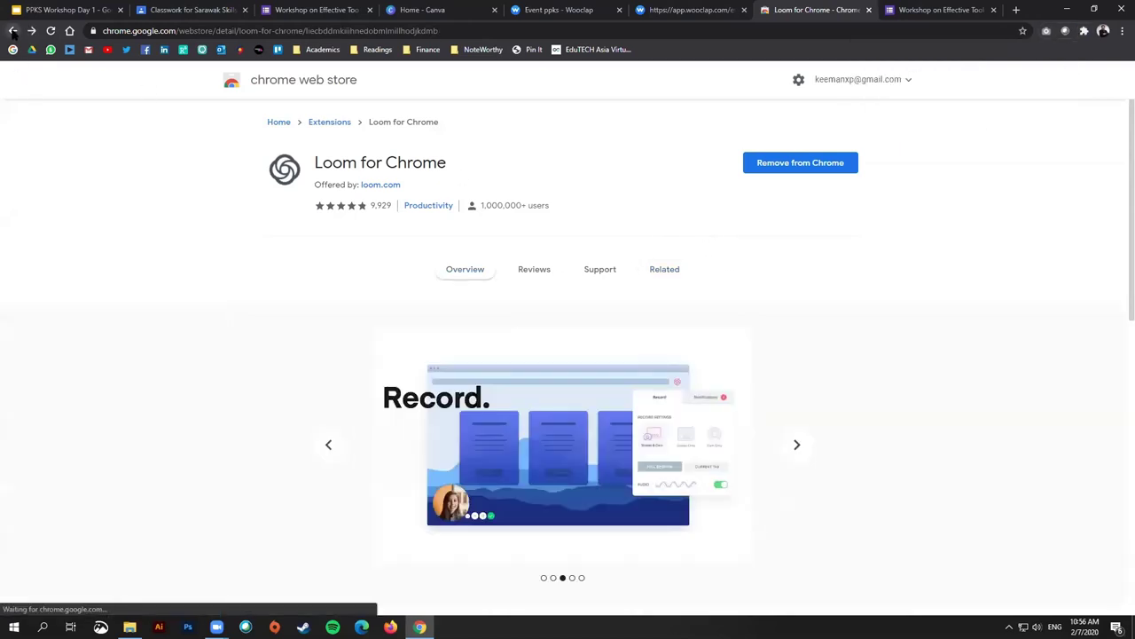
pyautogui.click(12, 31)
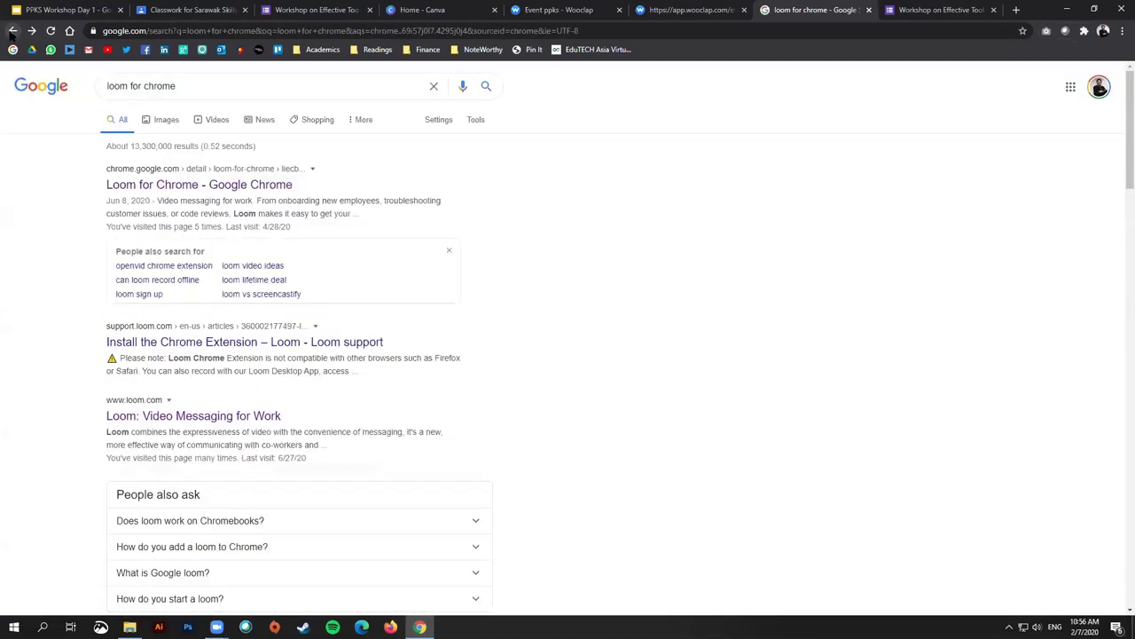
# Step: Go back to Loom's My Videos page, which lists Slides_Topic1, and view Chrome's extensions list showing Loom
pyautogui.click(12, 31)
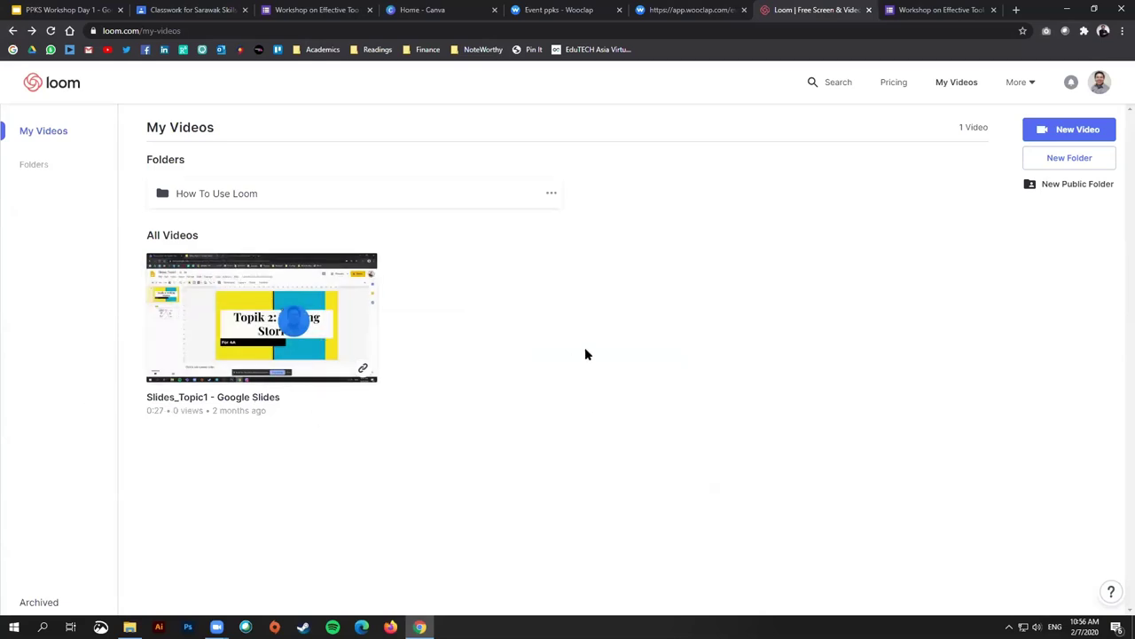
pyautogui.click(167, 7)
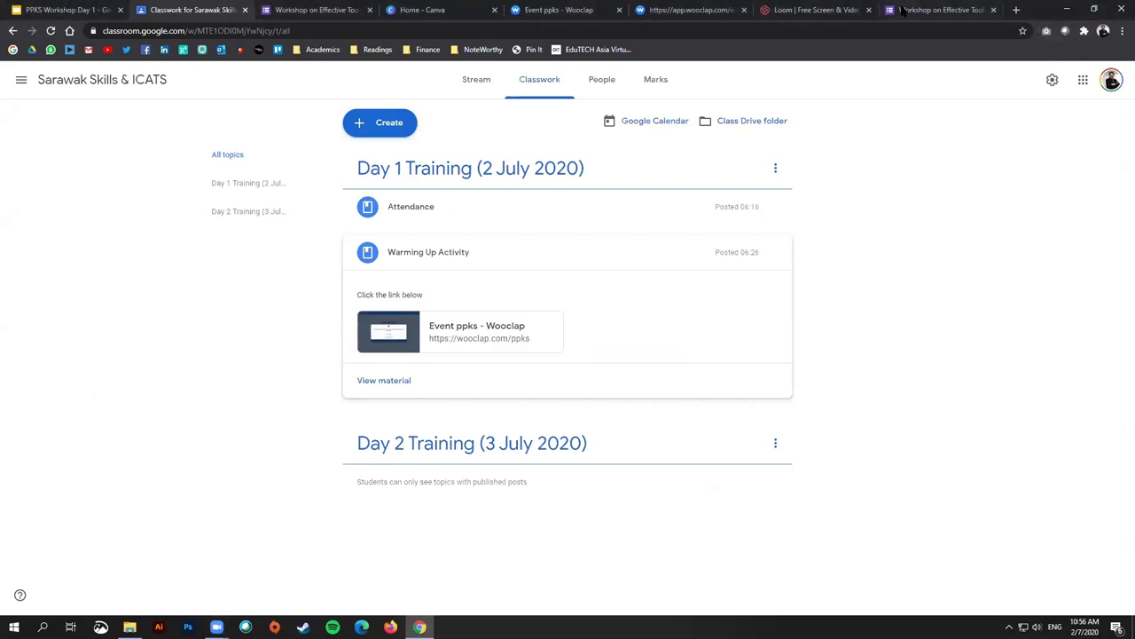
pyautogui.click(816, 10)
pyautogui.click(1084, 32)
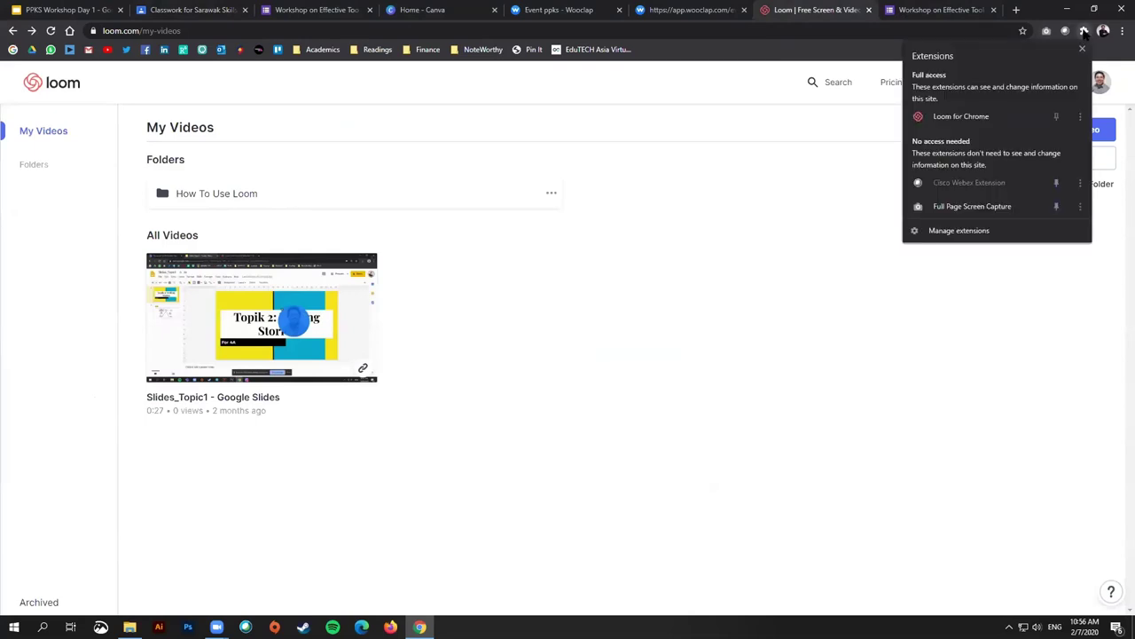
pyautogui.click(983, 117)
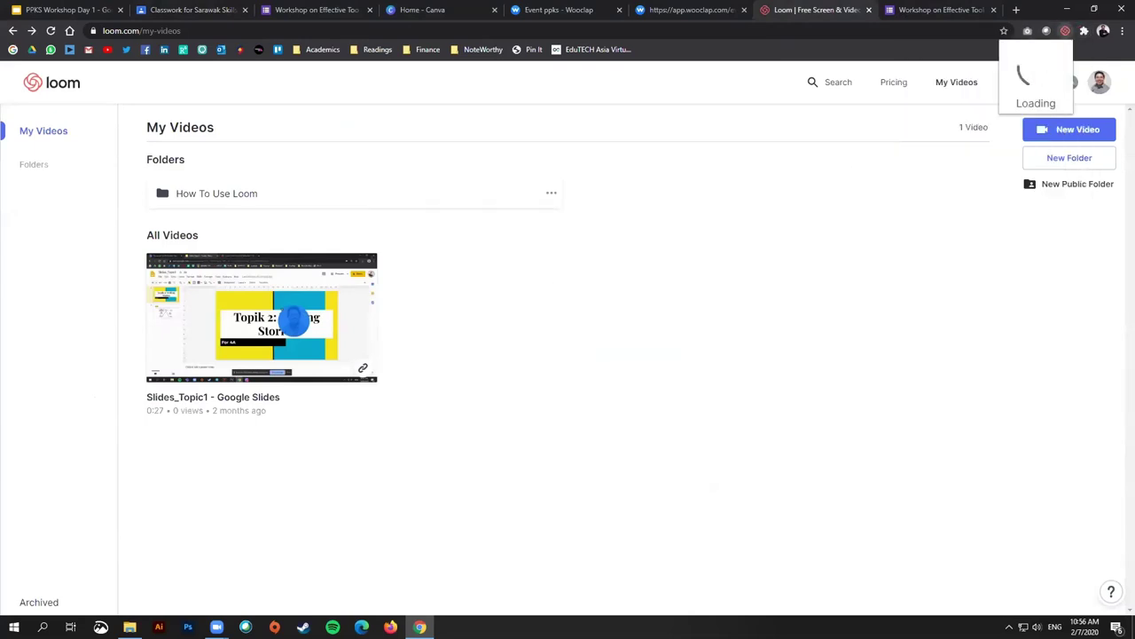
pyautogui.click(471, 268)
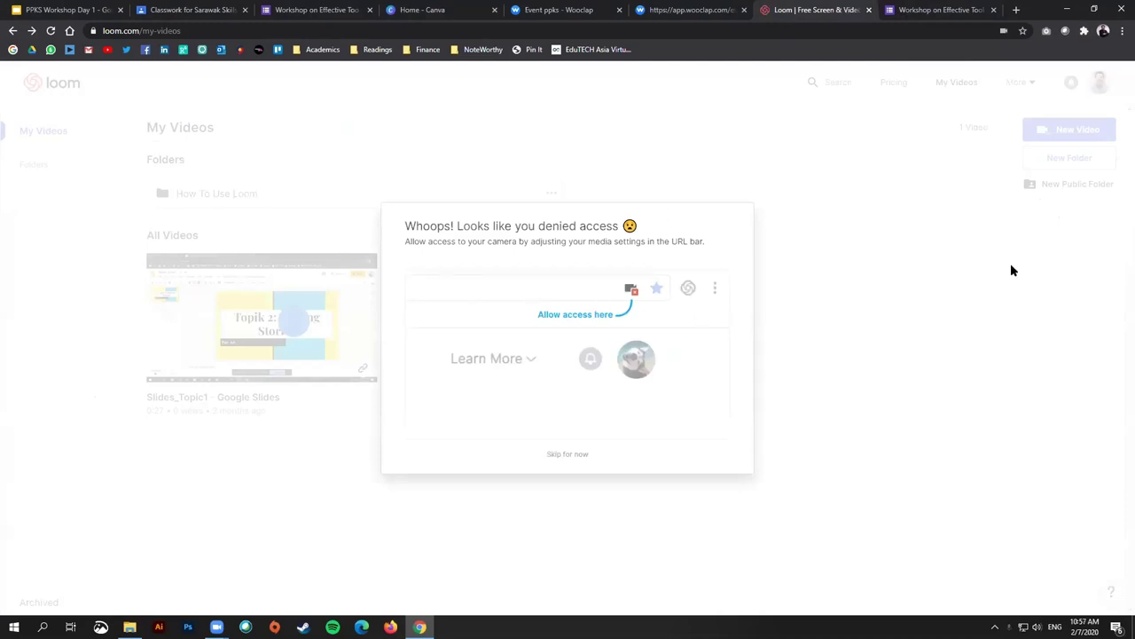
pyautogui.click(568, 455)
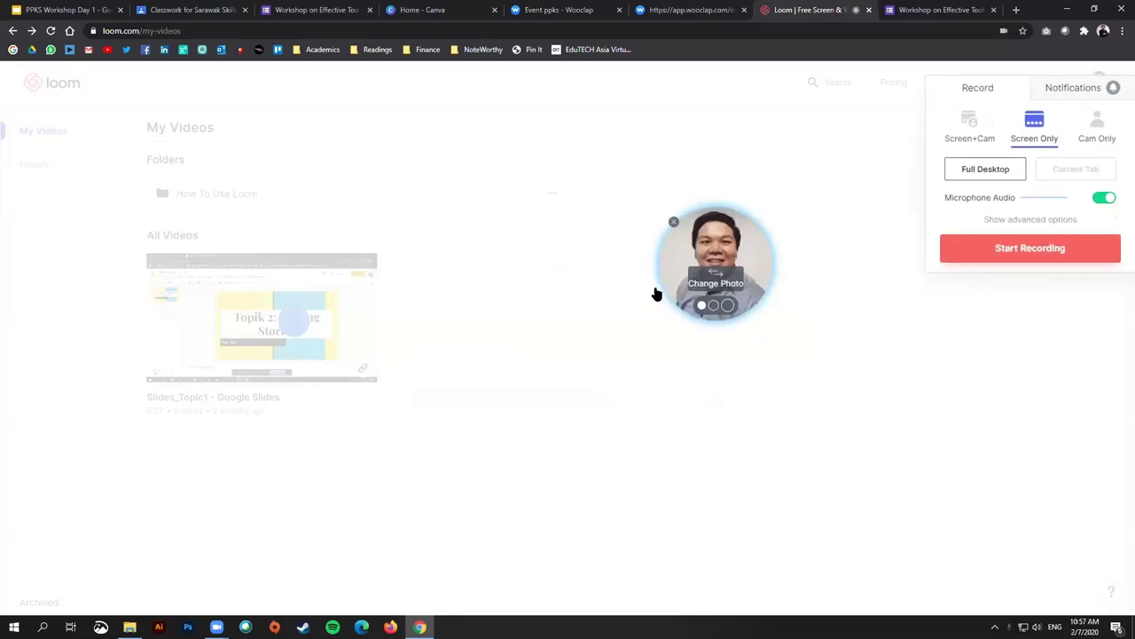
pyautogui.moveTo(657, 294); pyautogui.dragTo(624, 349)
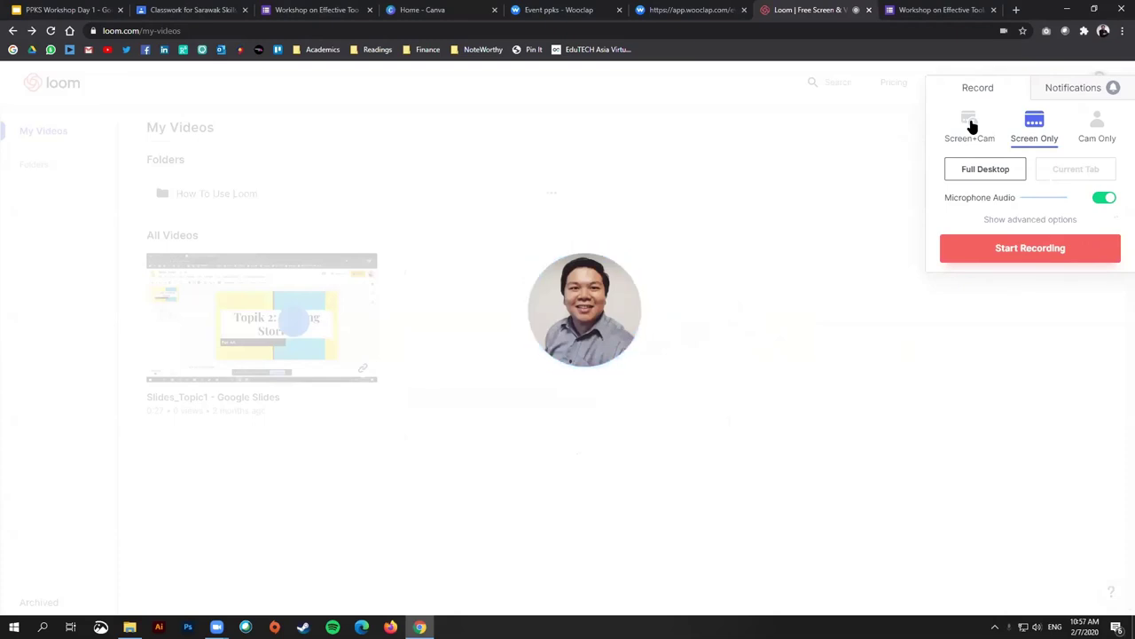
pyautogui.press('Escape')
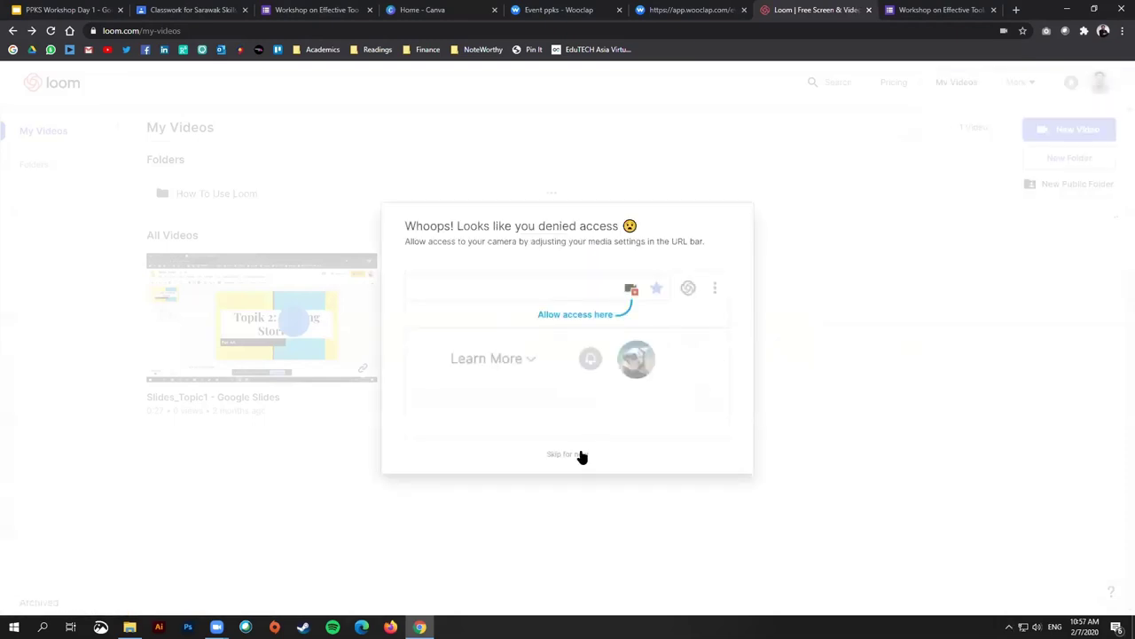
pyautogui.click(576, 455)
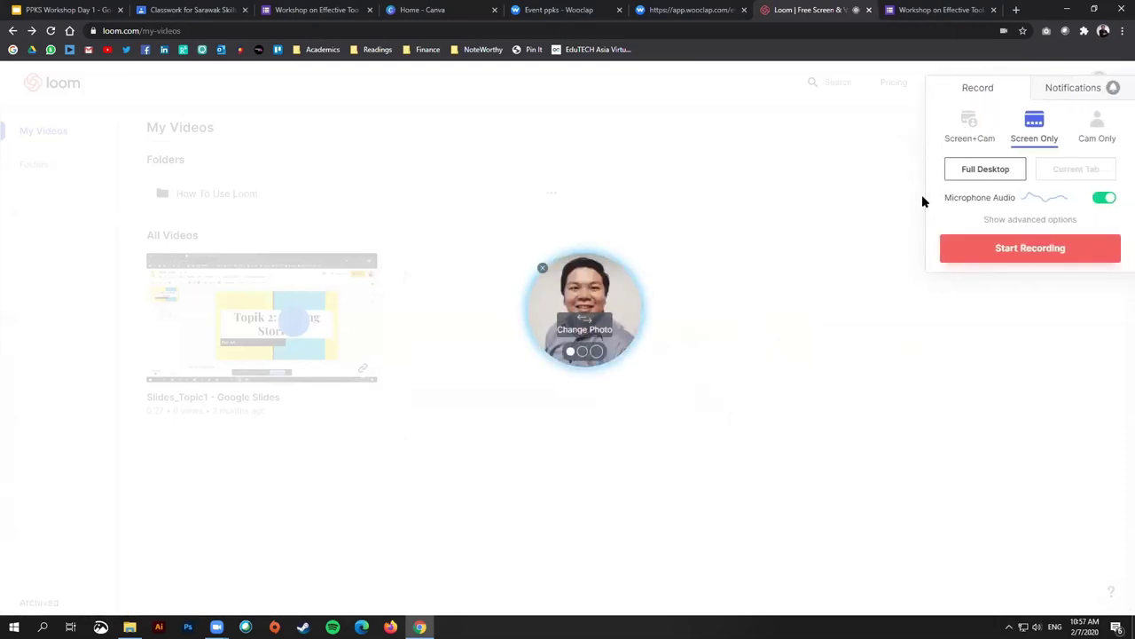
pyautogui.click(1104, 133)
pyautogui.click(581, 453)
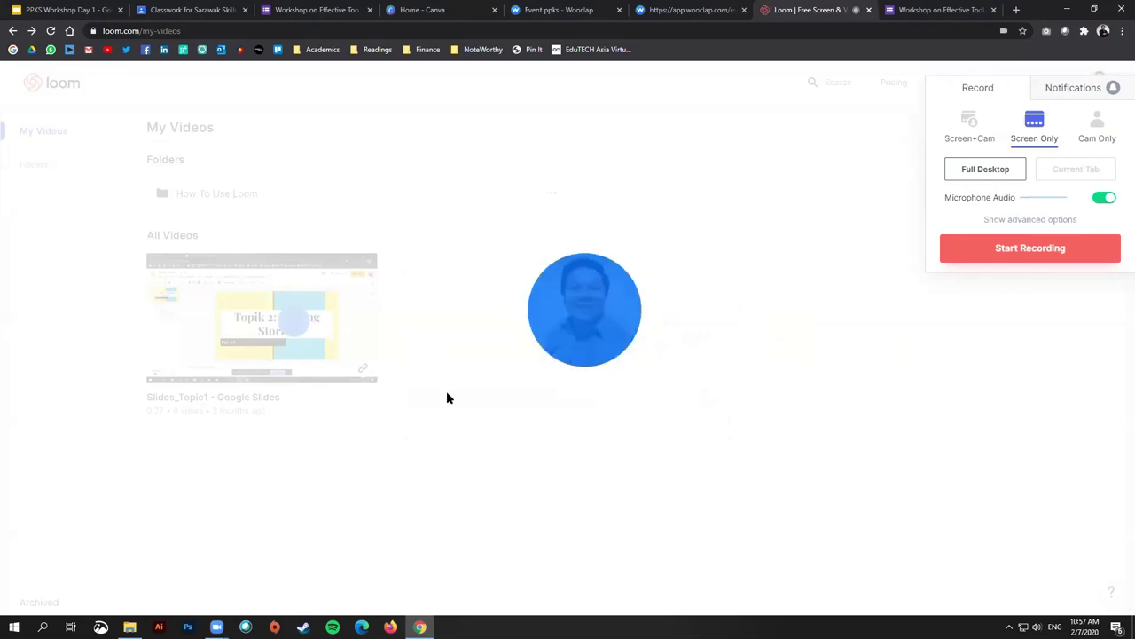
pyautogui.moveTo(590, 293); pyautogui.dragTo(619, 347)
pyautogui.click(610, 407)
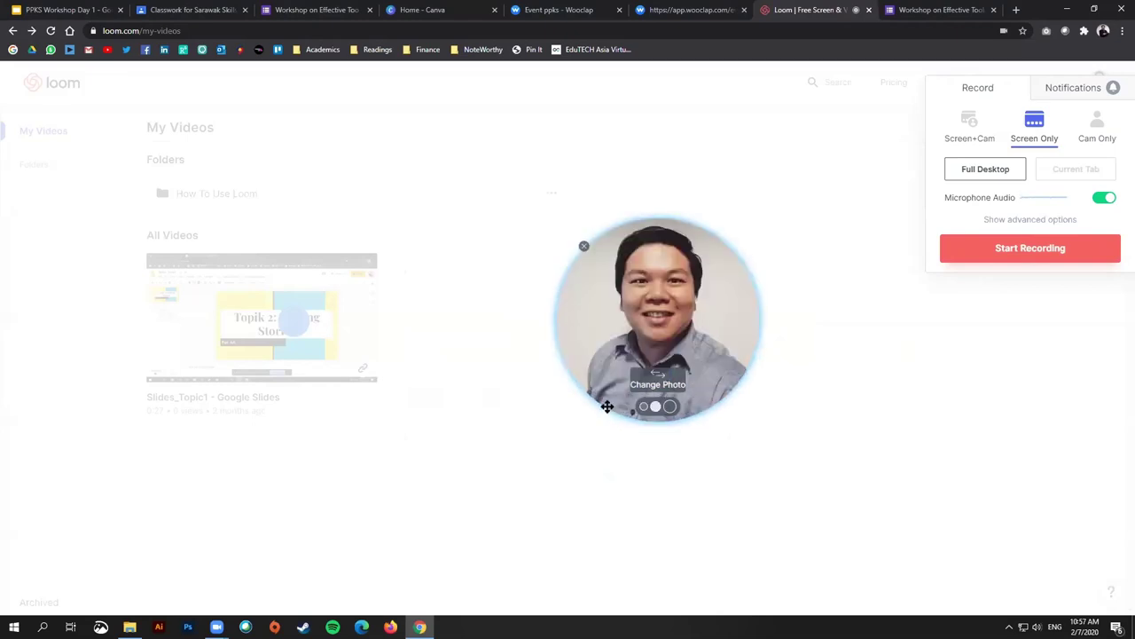
pyautogui.click(670, 407)
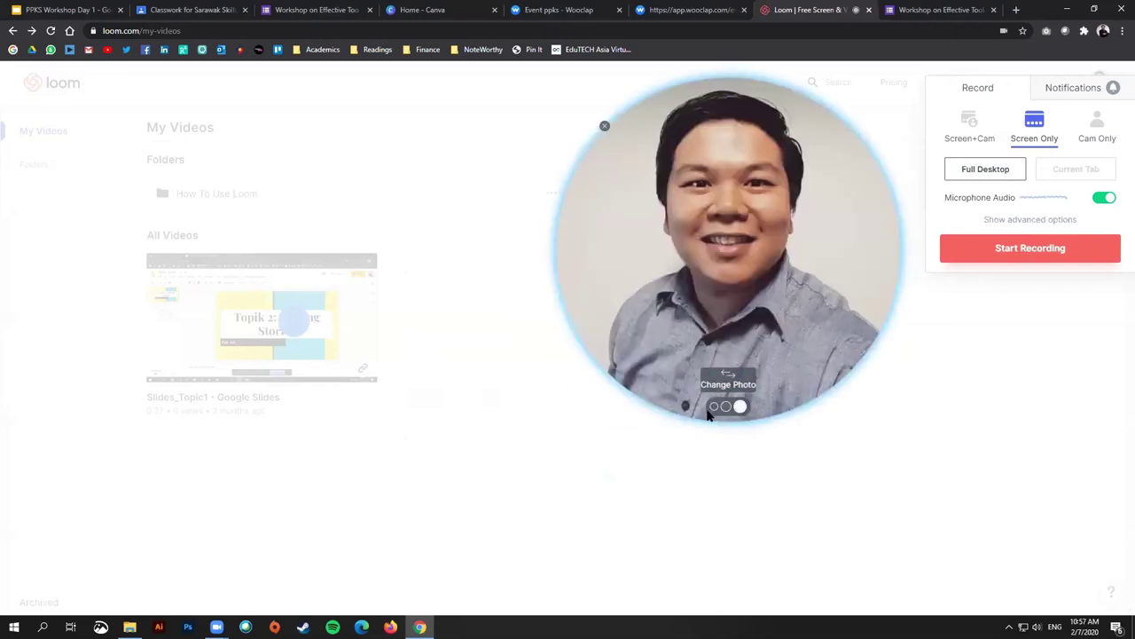
pyautogui.click(714, 406)
pyautogui.moveTo(609, 362); pyautogui.dragTo(149, 213)
pyautogui.moveTo(347, 271); pyautogui.dragTo(163, 468)
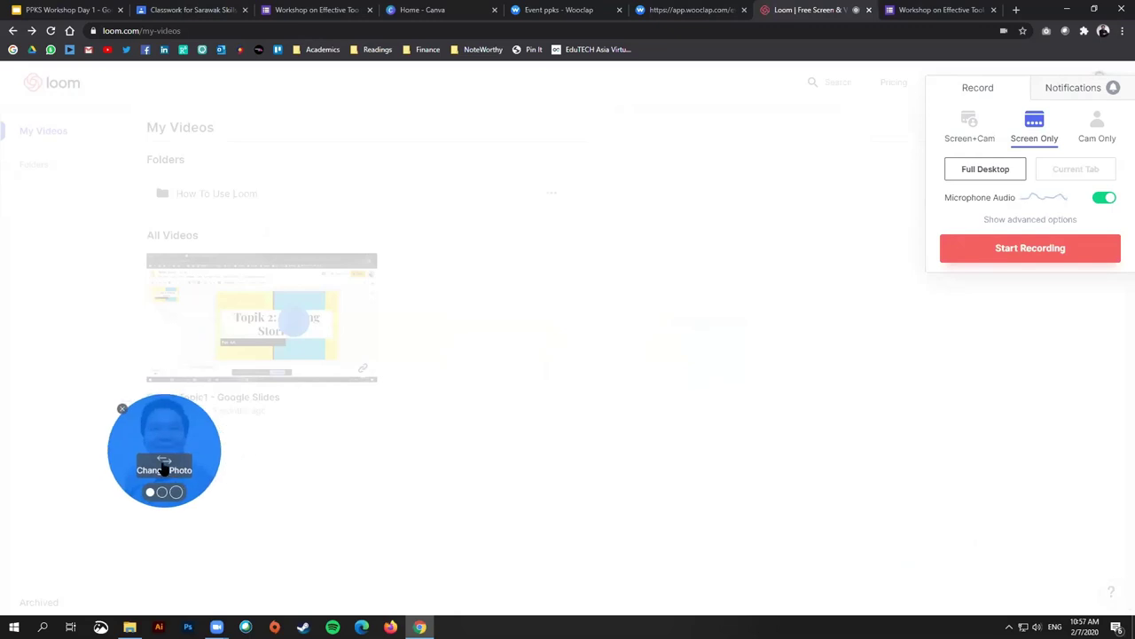
pyautogui.click(527, 450)
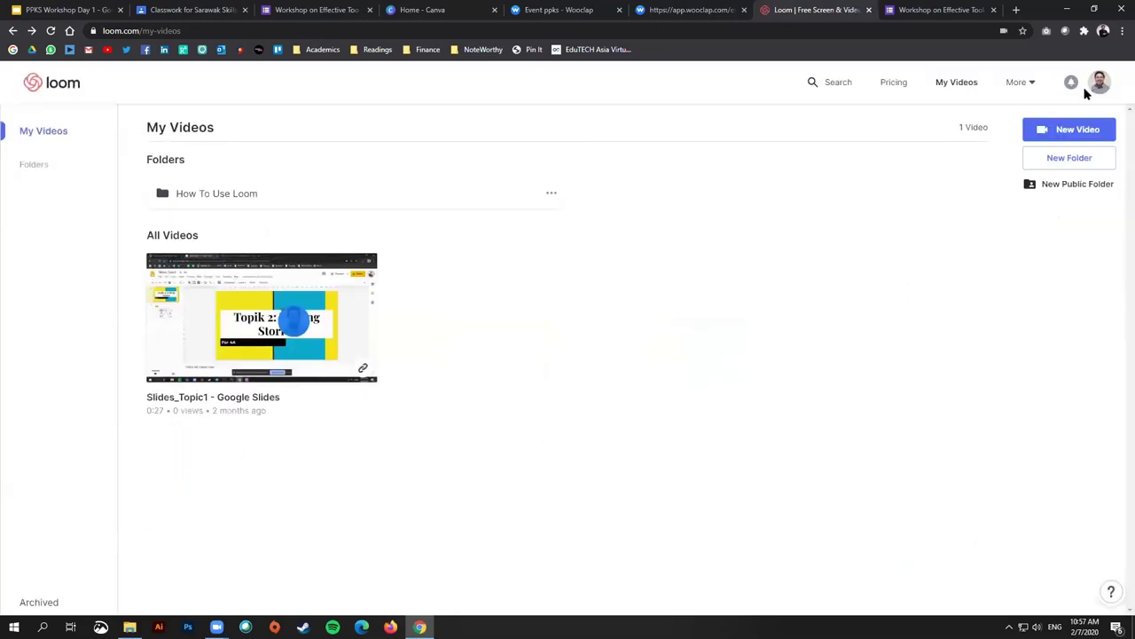
pyautogui.click(1084, 31)
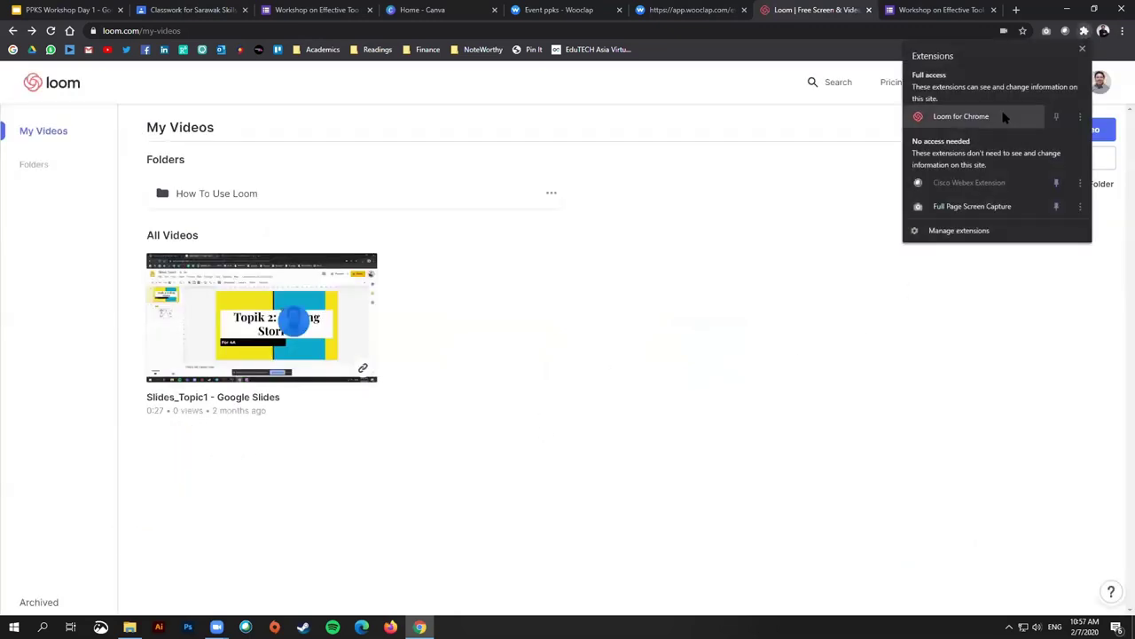
pyautogui.click(999, 115)
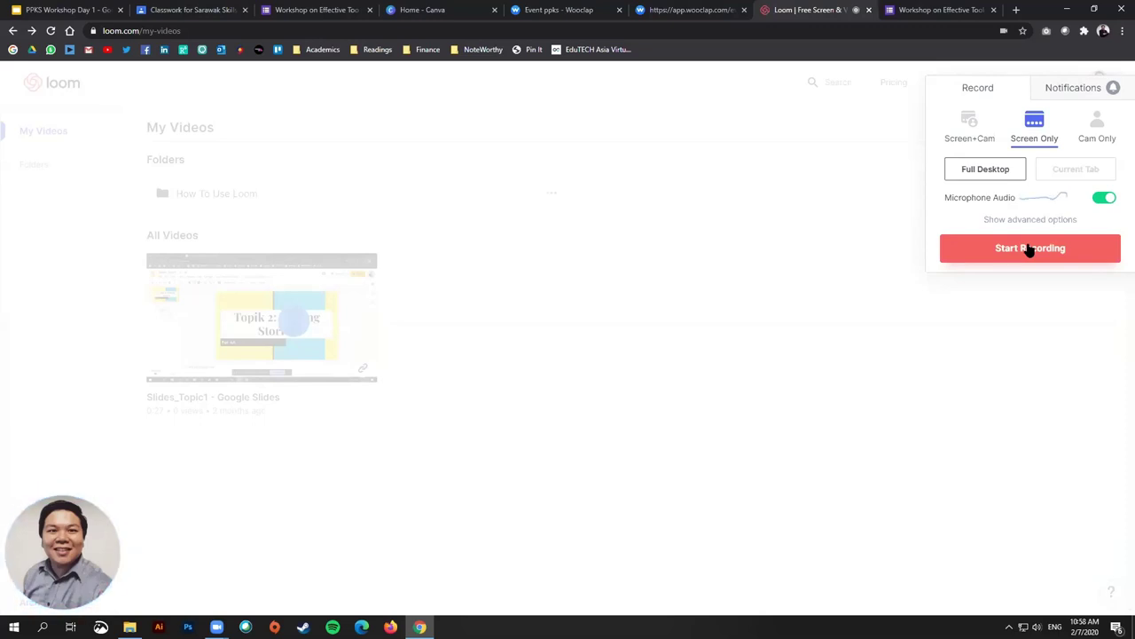
pyautogui.click(694, 331)
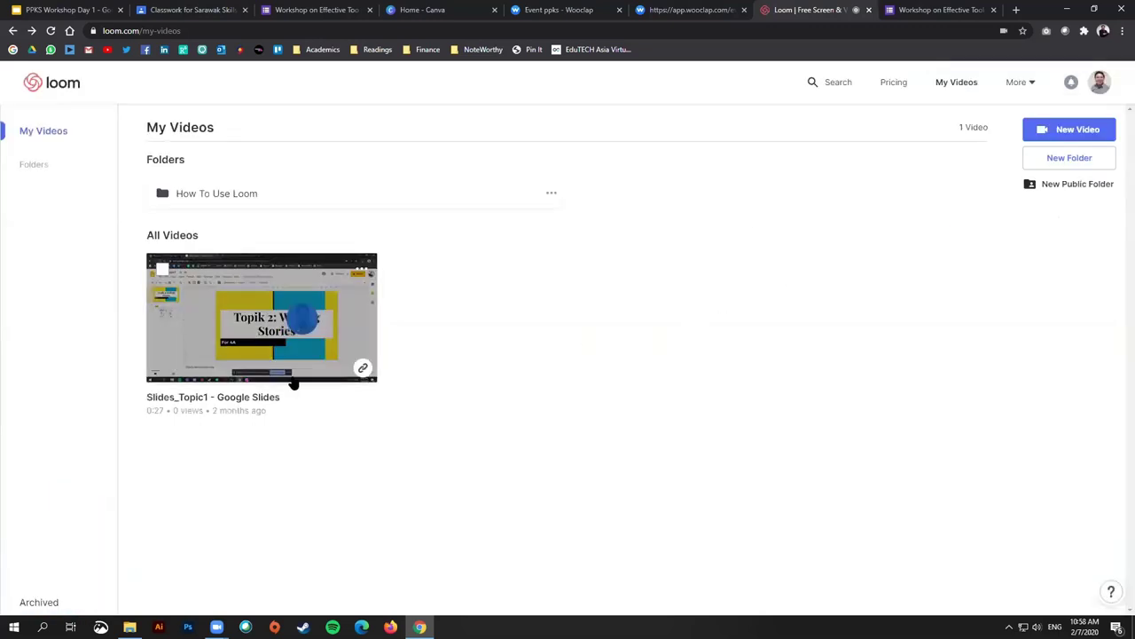
# Step: Open the Slides_Topic1 - Google Slides video's share page, play it, and download the 27-second video
pyautogui.click(356, 326)
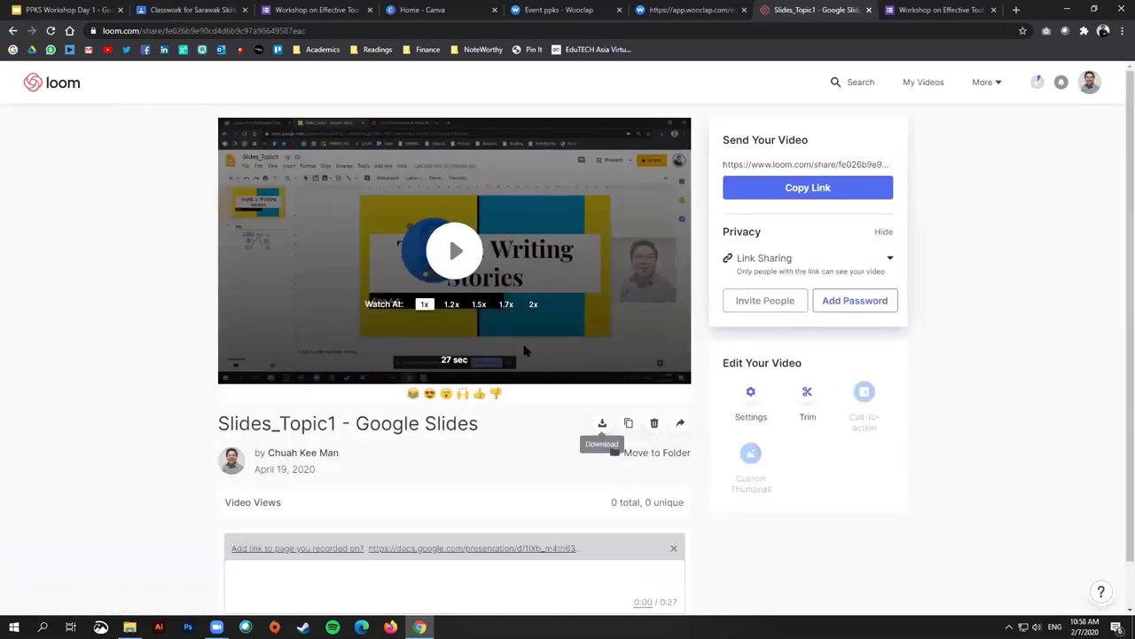
pyautogui.click(455, 250)
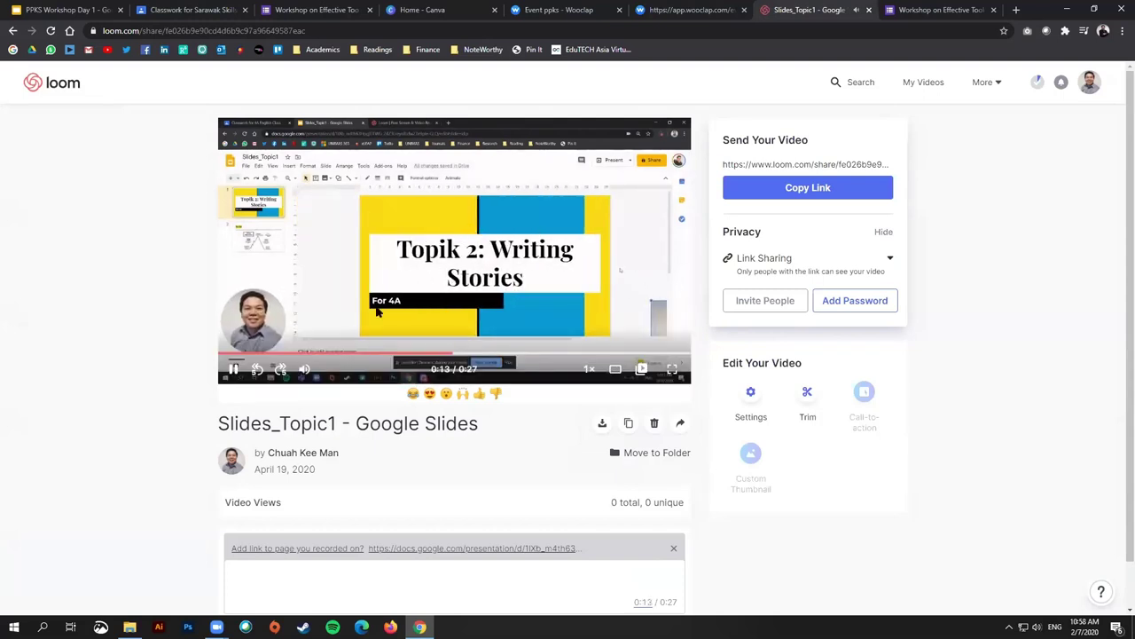
pyautogui.click(601, 425)
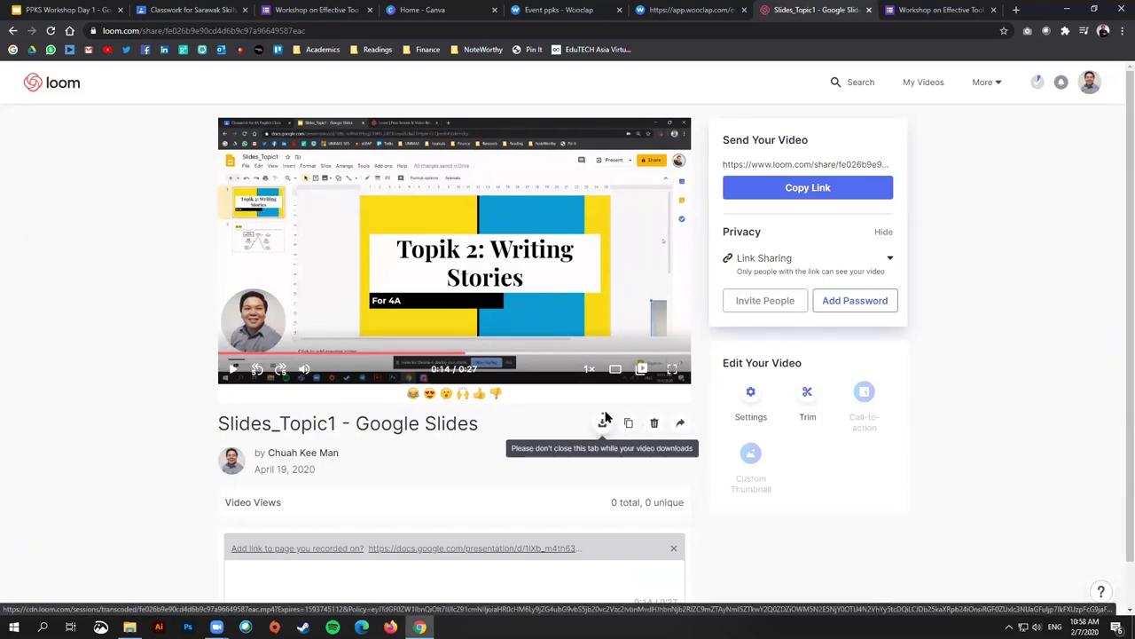
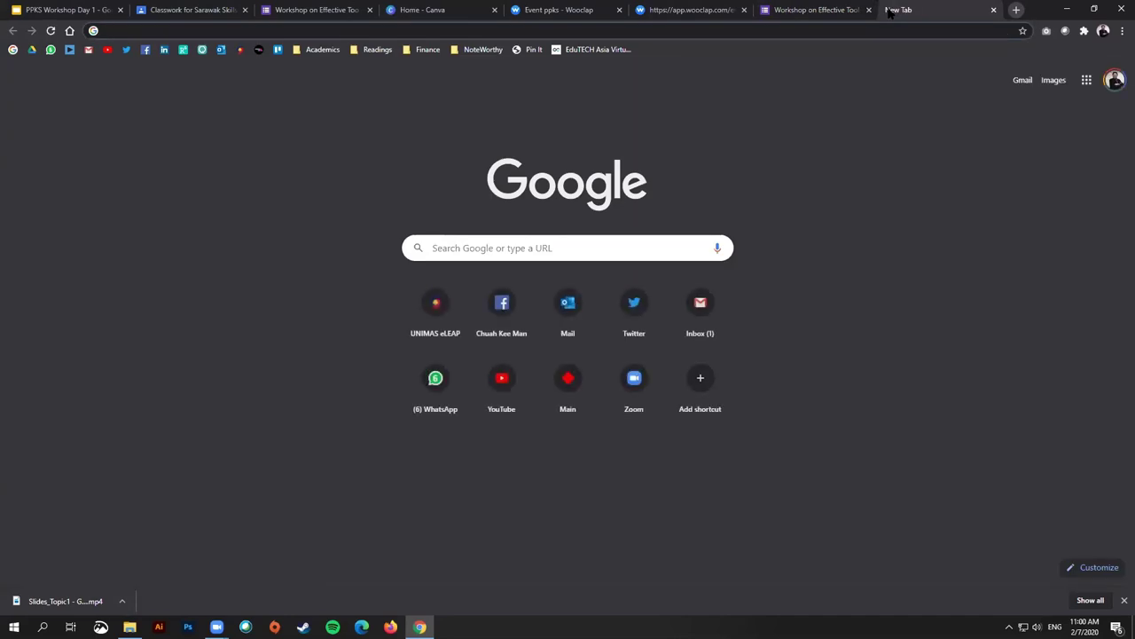
# Step: Go to youtube.com, open your channel, and play the 'Cara Cepat Rakam Video Pengajaran Dengan OBS Studio' upload
pyautogui.write('you')
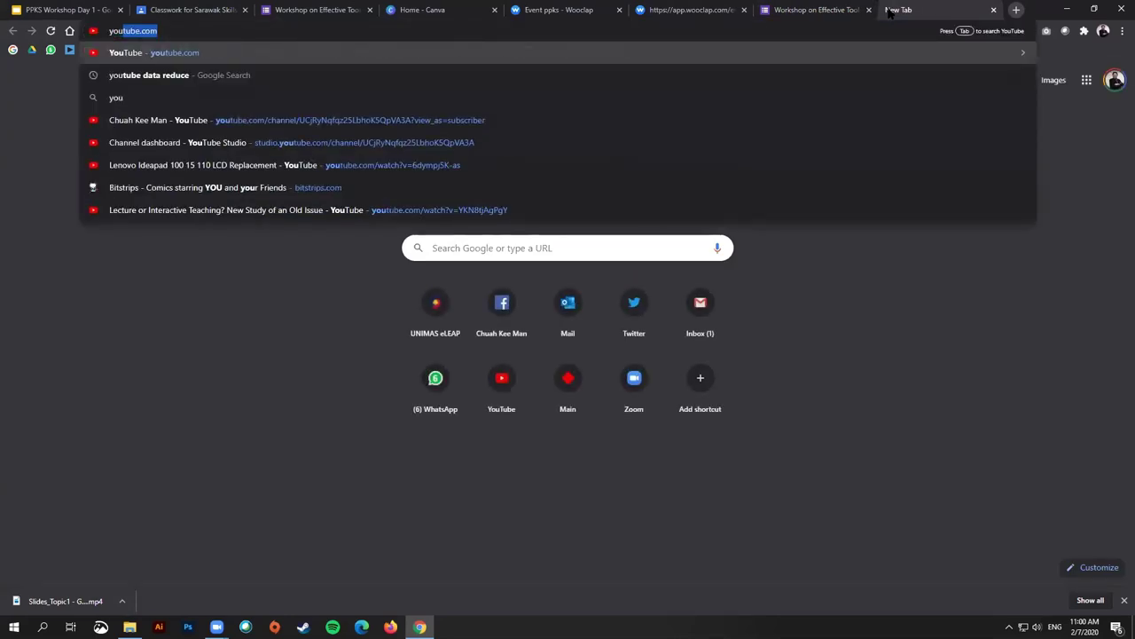
pyautogui.press('Return')
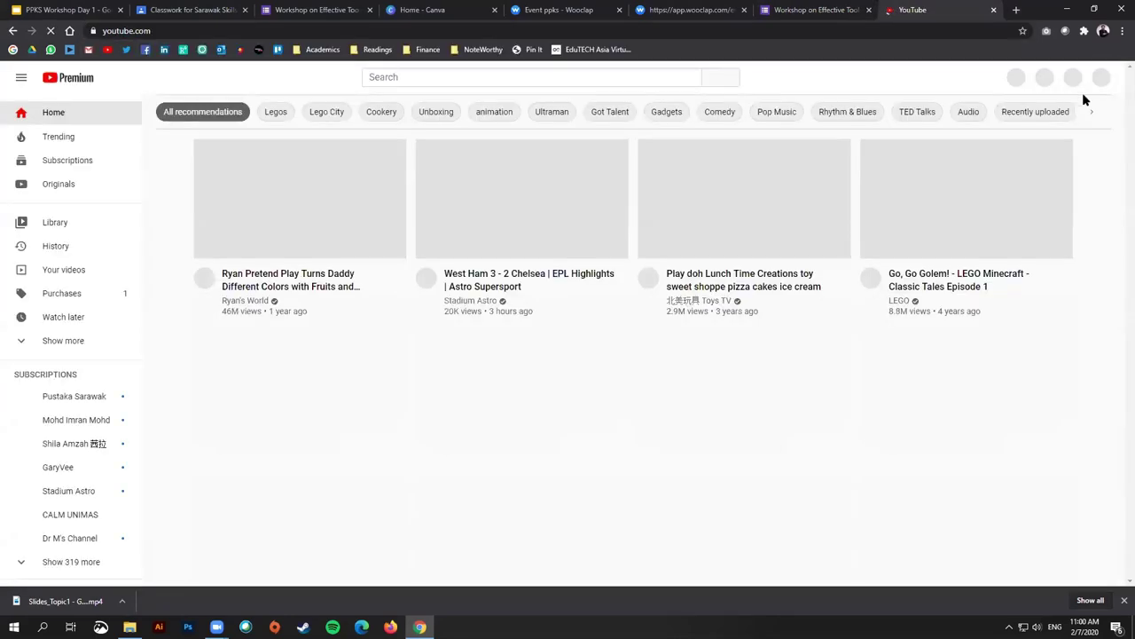
pyautogui.click(1011, 165)
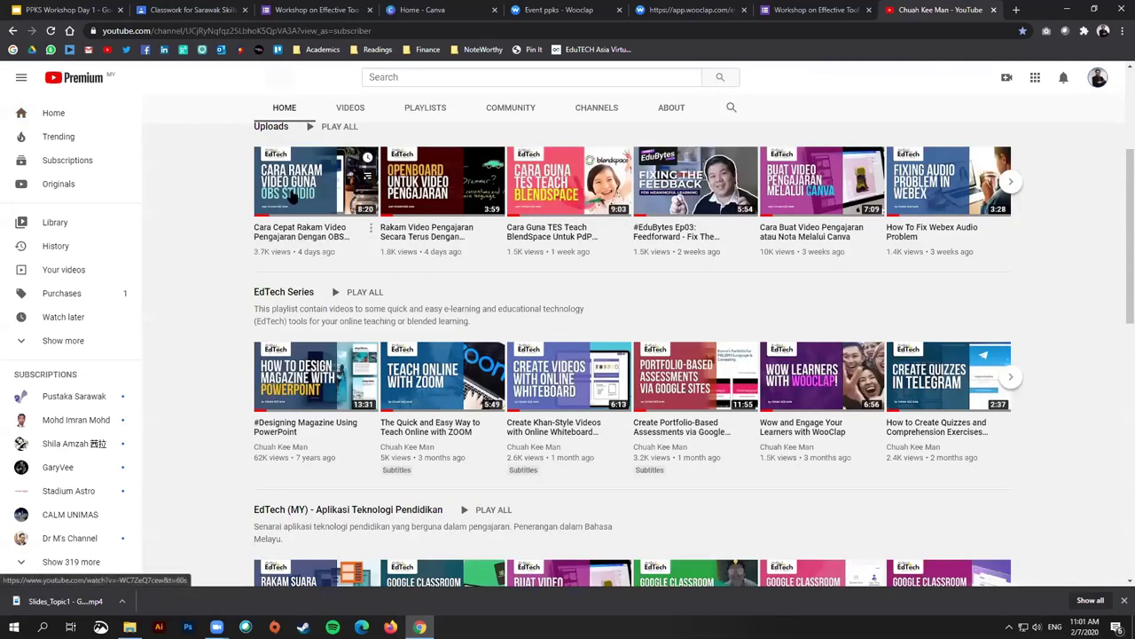
pyautogui.click(299, 233)
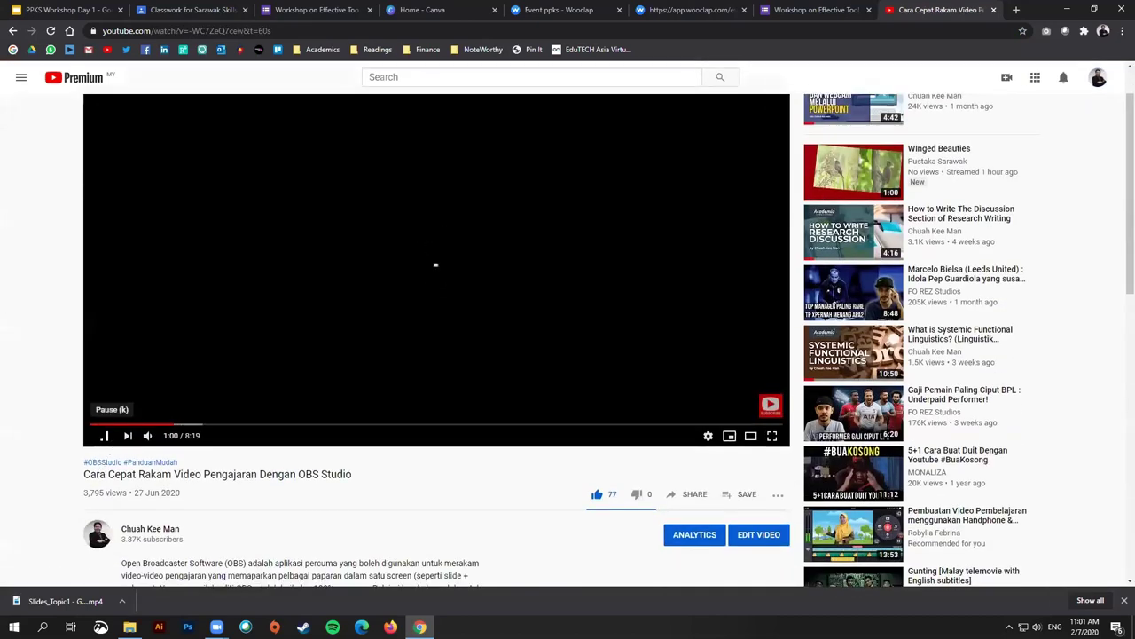
# Step: Pause and resume the OBS tutorial, then skip through 0:56, 1:34, 2:16 and 3:07 to the Gamified Learning slide
pyautogui.click(104, 436)
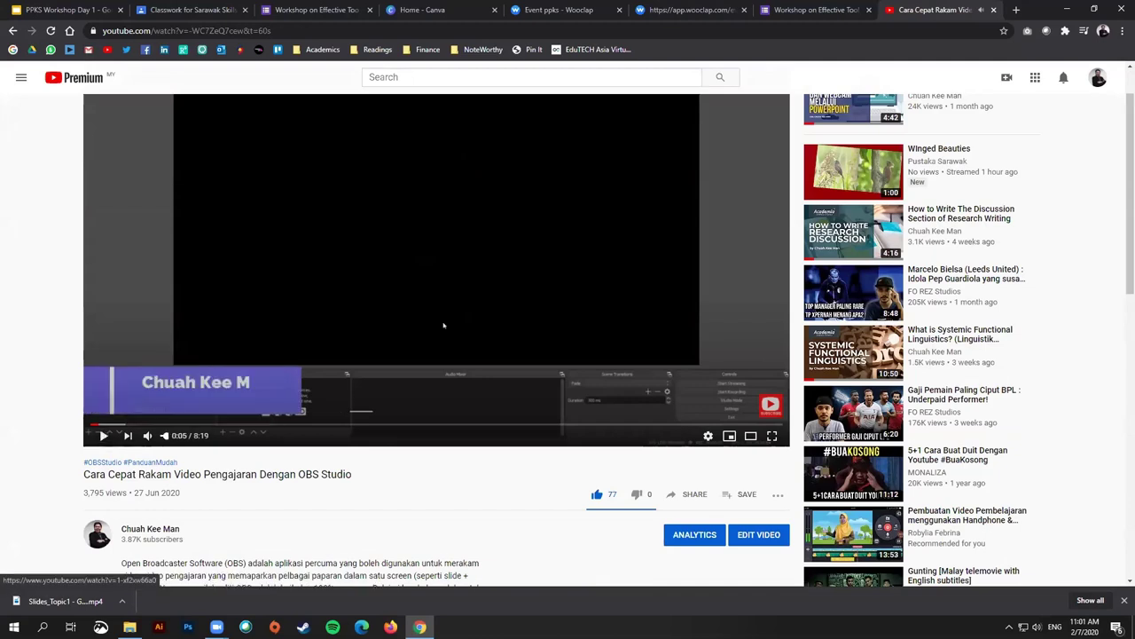
pyautogui.scroll(1, 104, 441)
pyautogui.click(104, 494)
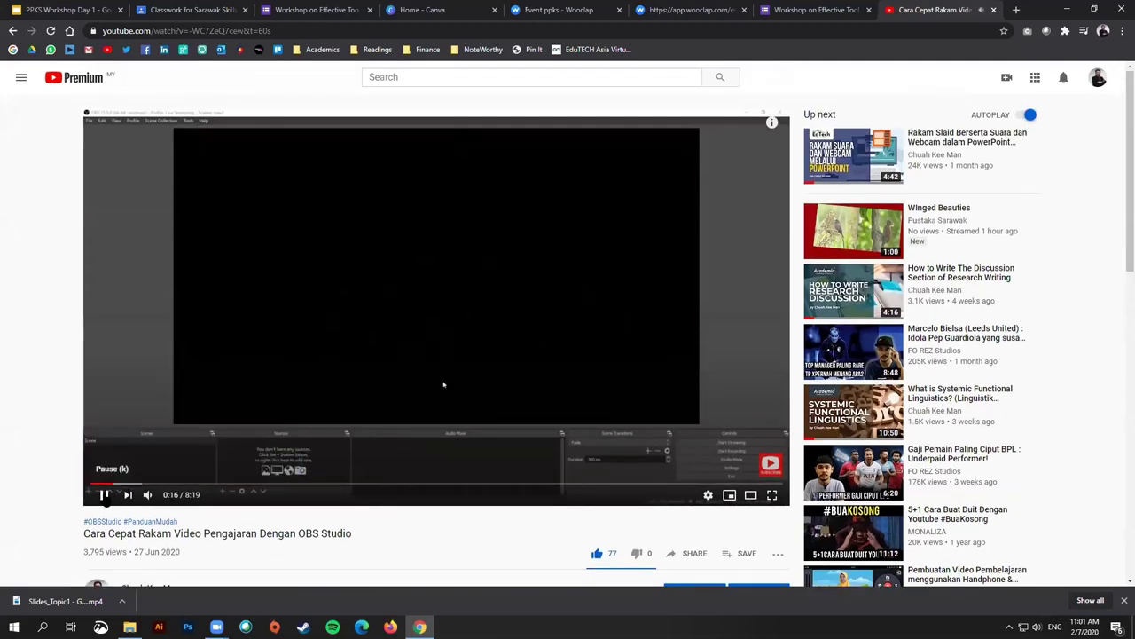
pyautogui.click(167, 485)
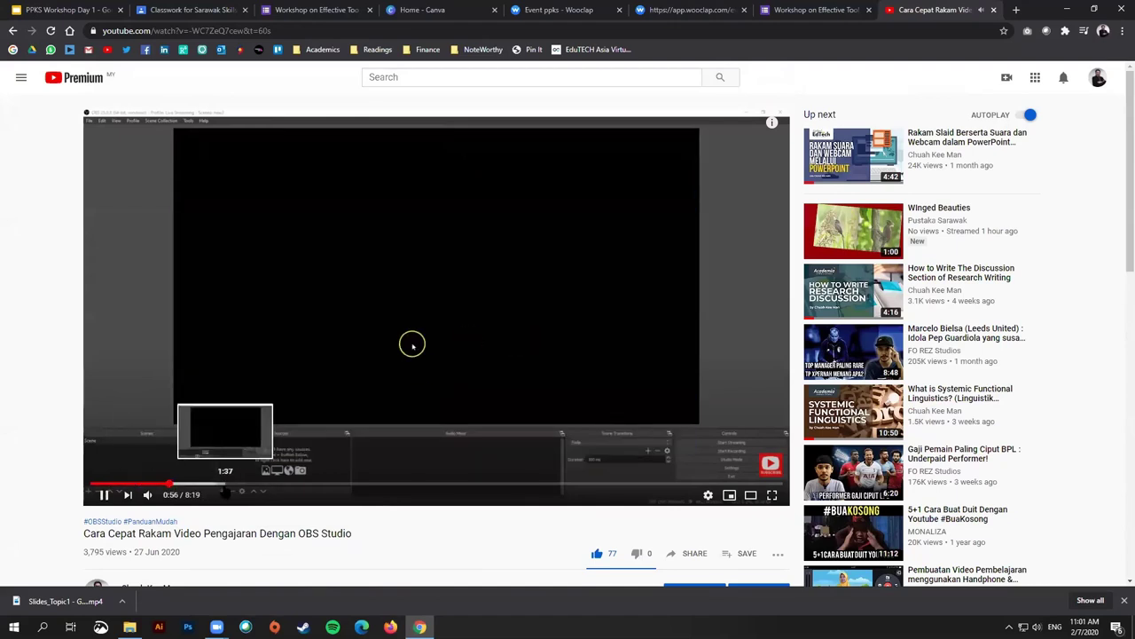
pyautogui.click(225, 485)
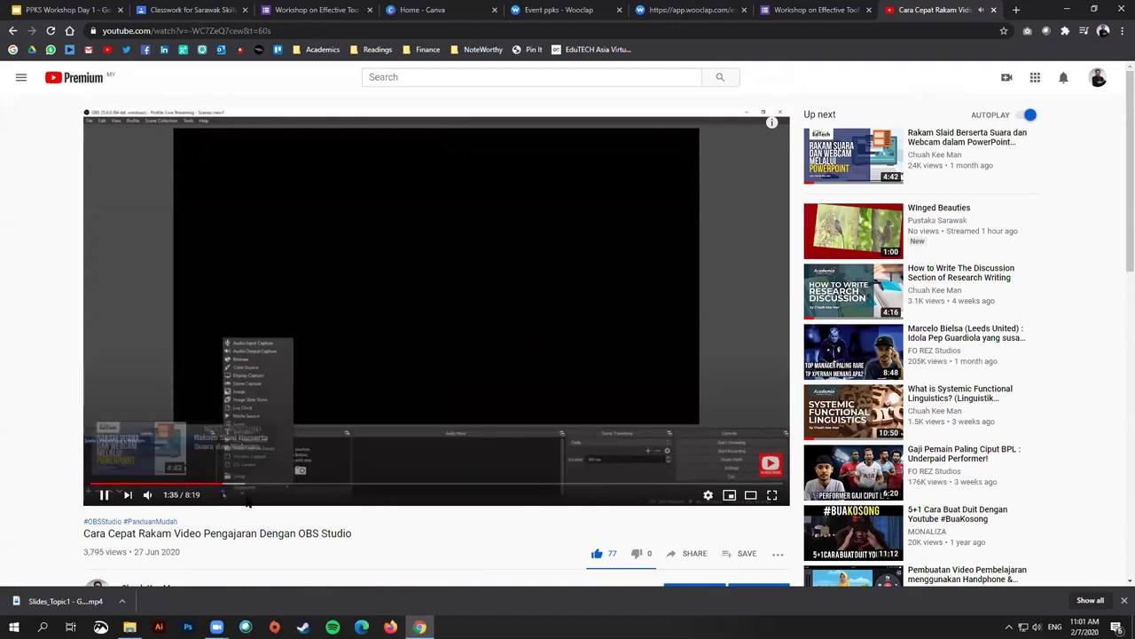
pyautogui.click(286, 485)
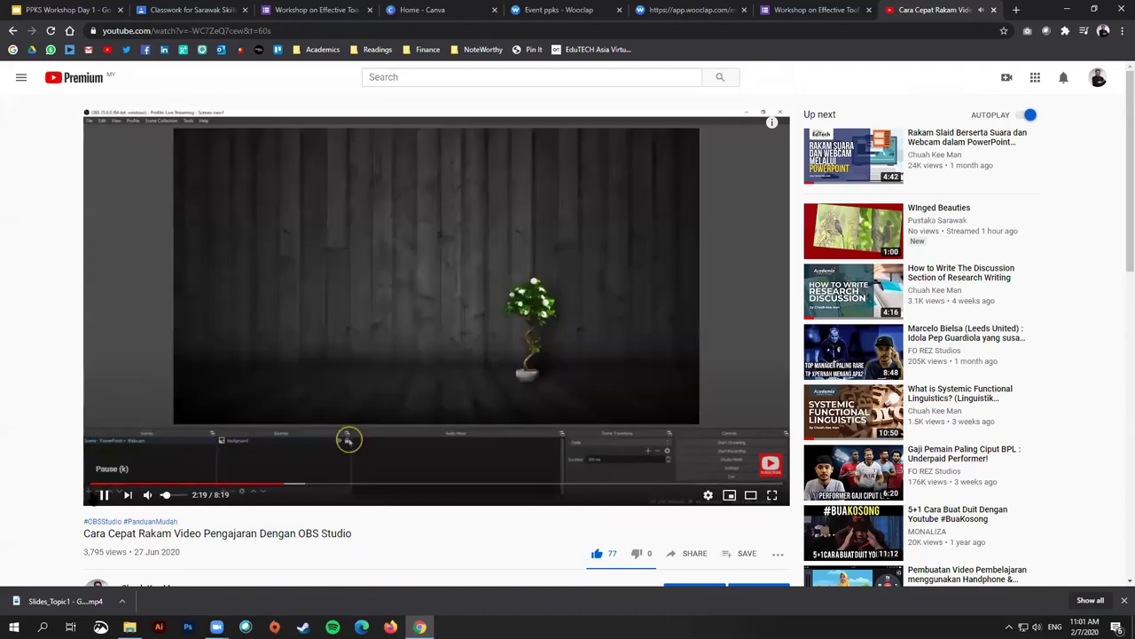
pyautogui.click(351, 485)
pyautogui.click(103, 494)
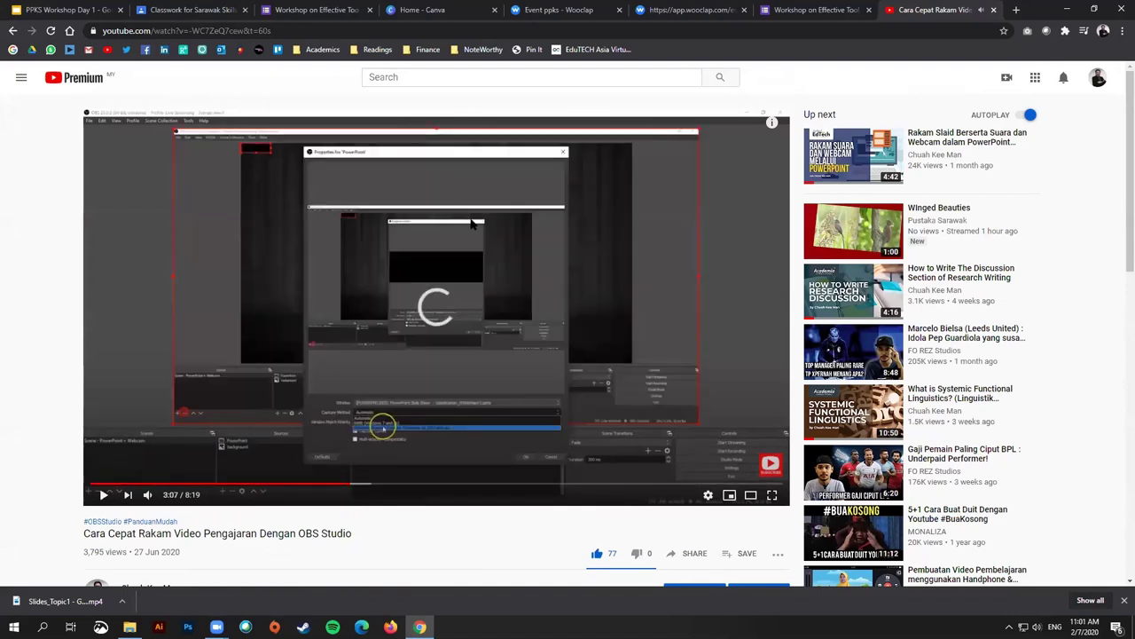
pyautogui.click(376, 485)
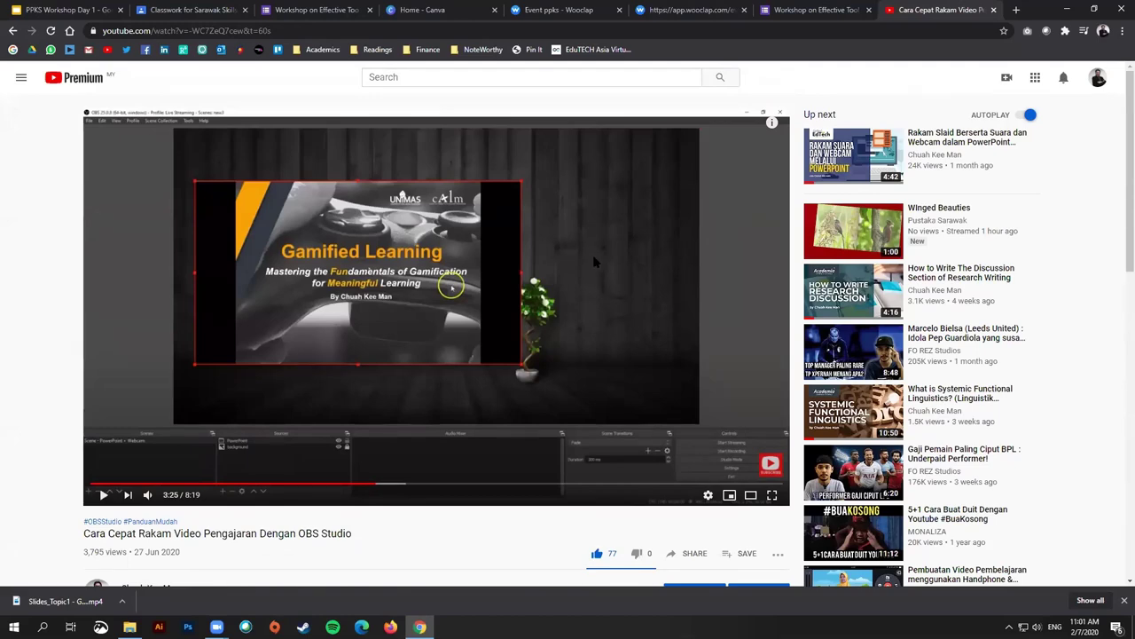
# Step: Skip the tutorial ahead through 4:38, 5:11 and 6:26 to 6:43
pyautogui.scroll(-3, 594, 262)
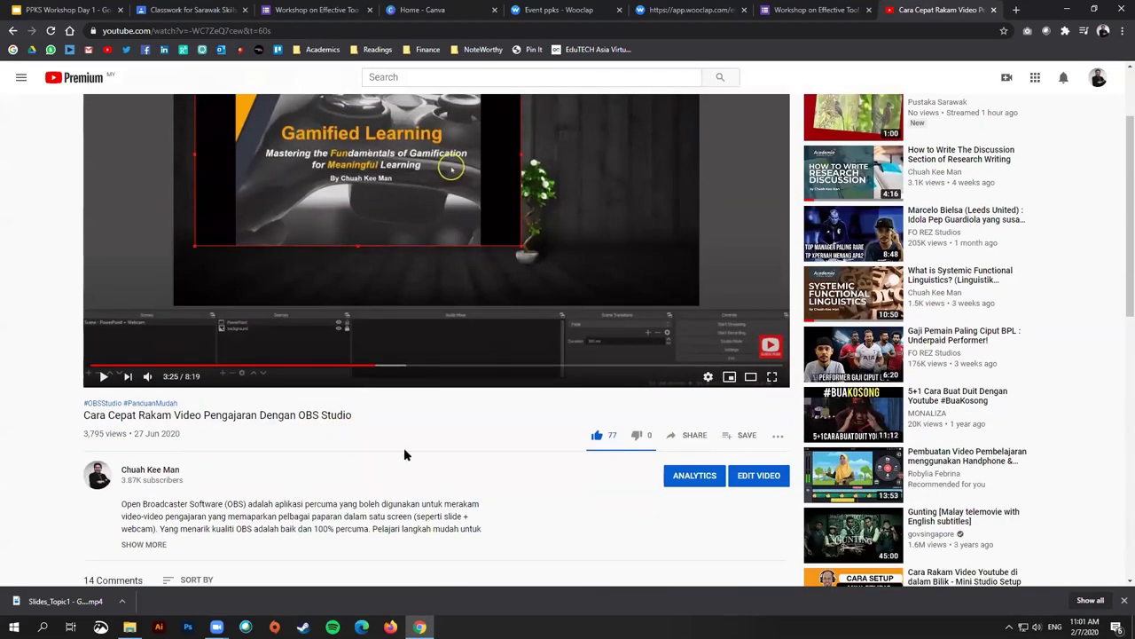
pyautogui.scroll(-3, 407, 448)
pyautogui.scroll(6, 407, 447)
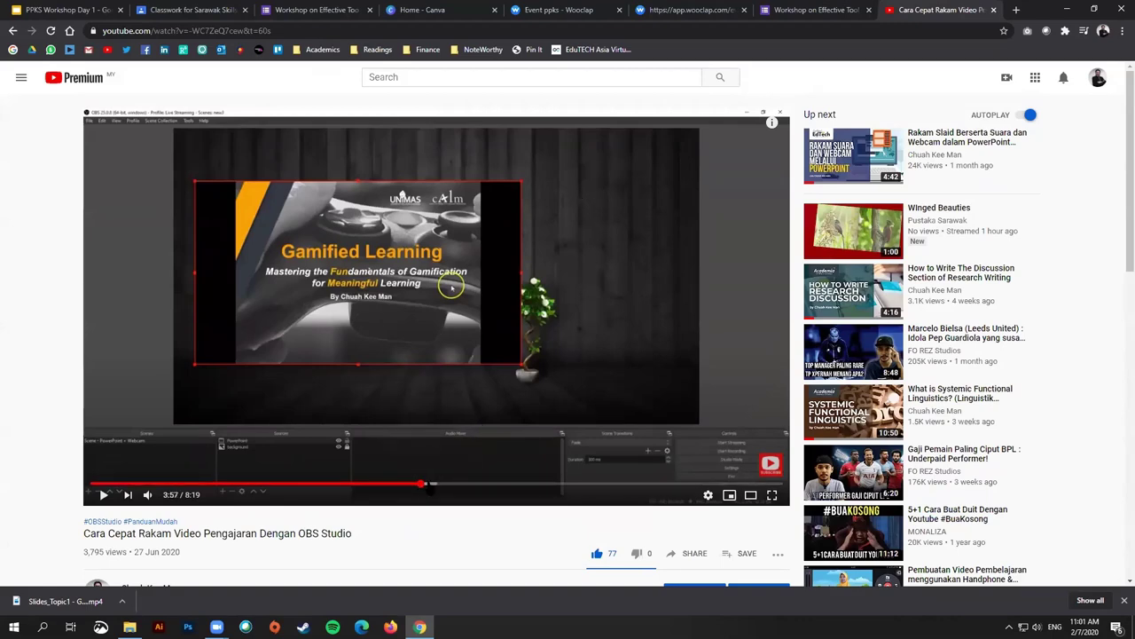
pyautogui.moveTo(410, 484); pyautogui.dragTo(477, 484)
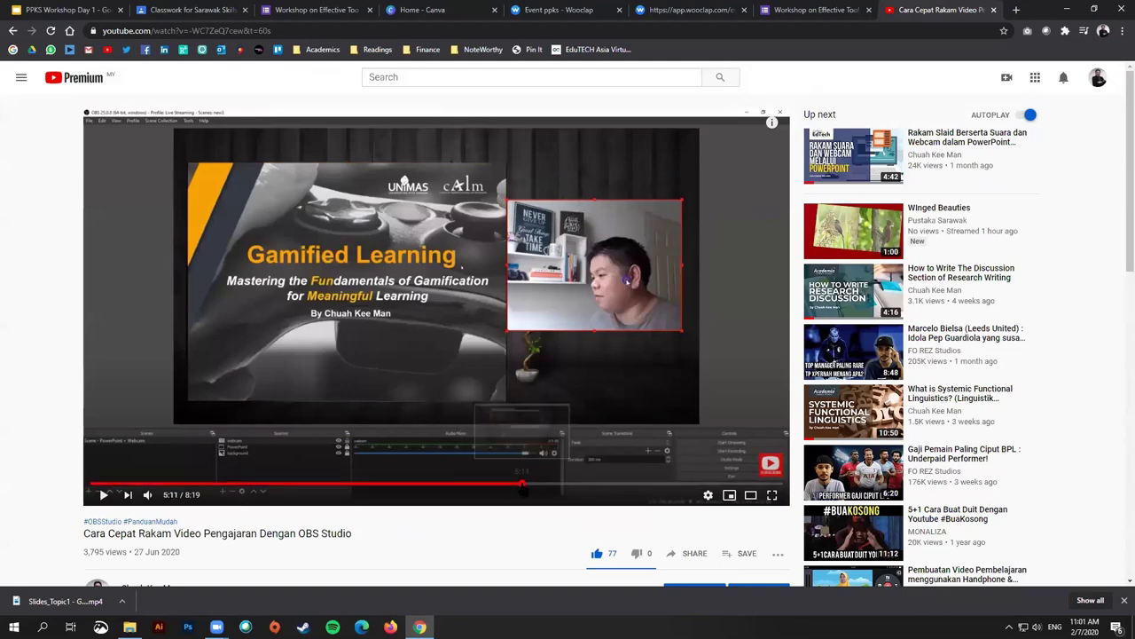
pyautogui.click(522, 484)
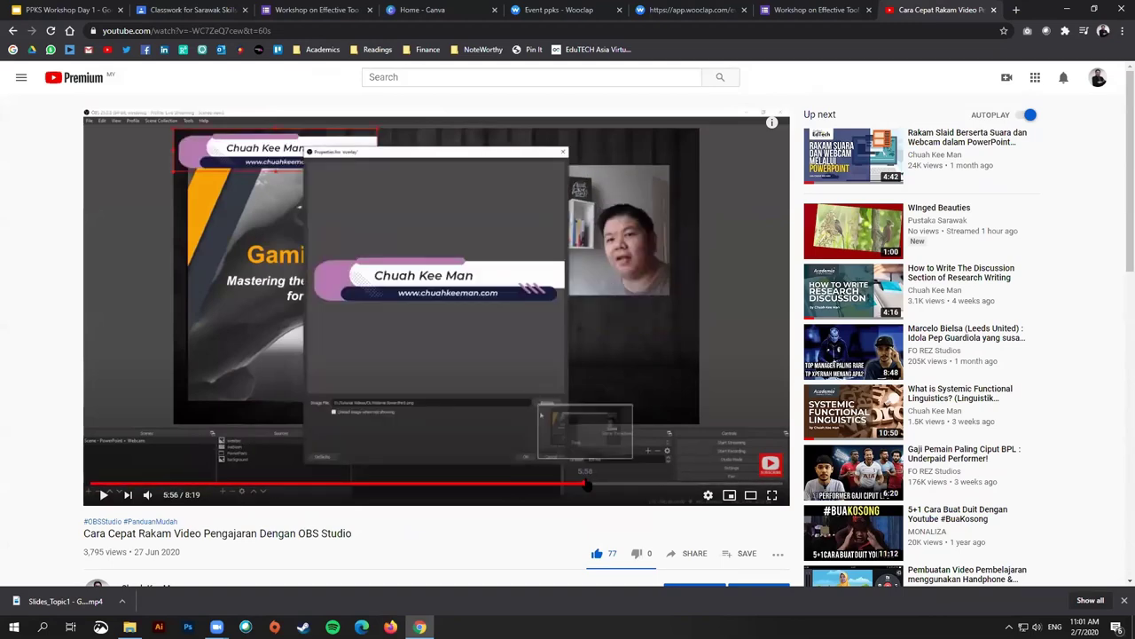
pyautogui.click(625, 485)
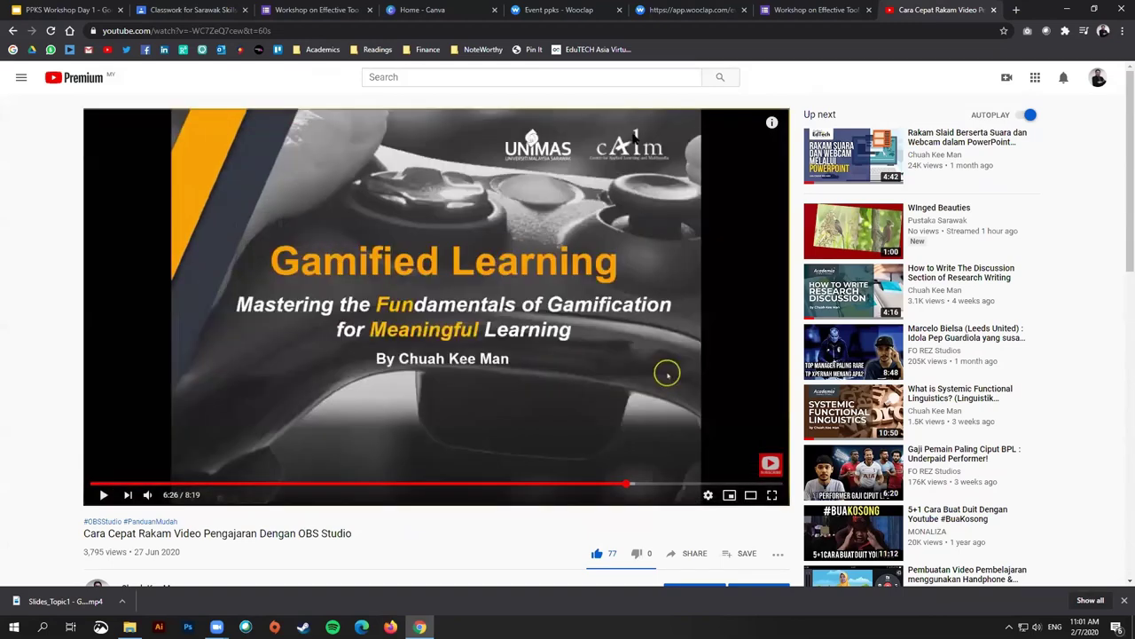
pyautogui.click(650, 485)
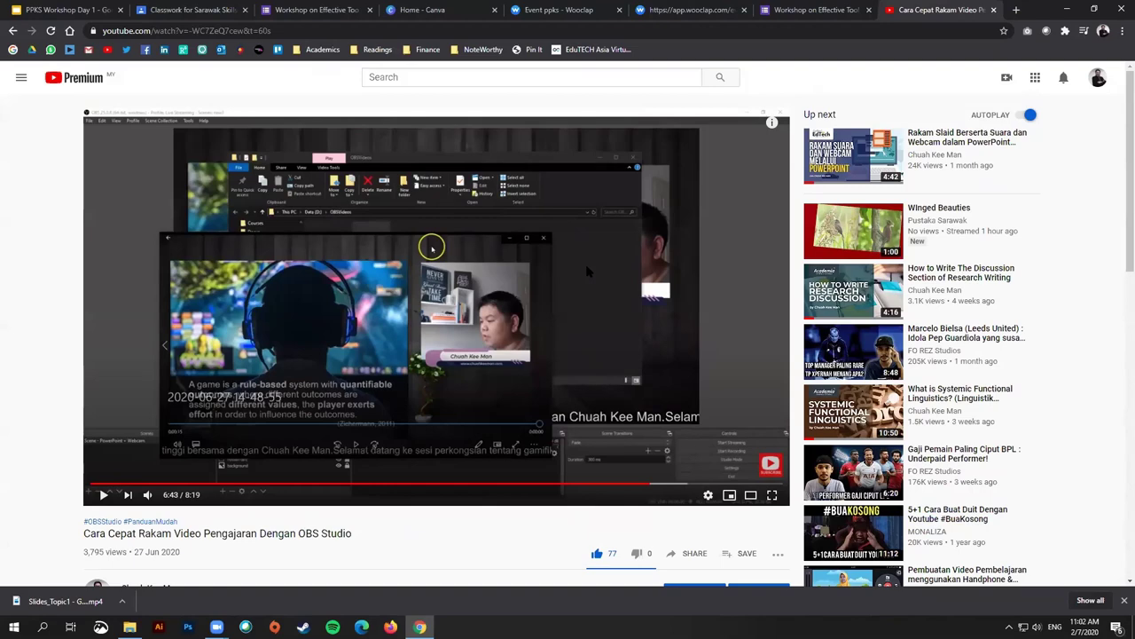
# Step: Search Google for 'loom for chrome', open its Chrome Web Store listing, then return to the PPKS Workshop slides
pyautogui.click(1016, 10)
pyautogui.write('l')
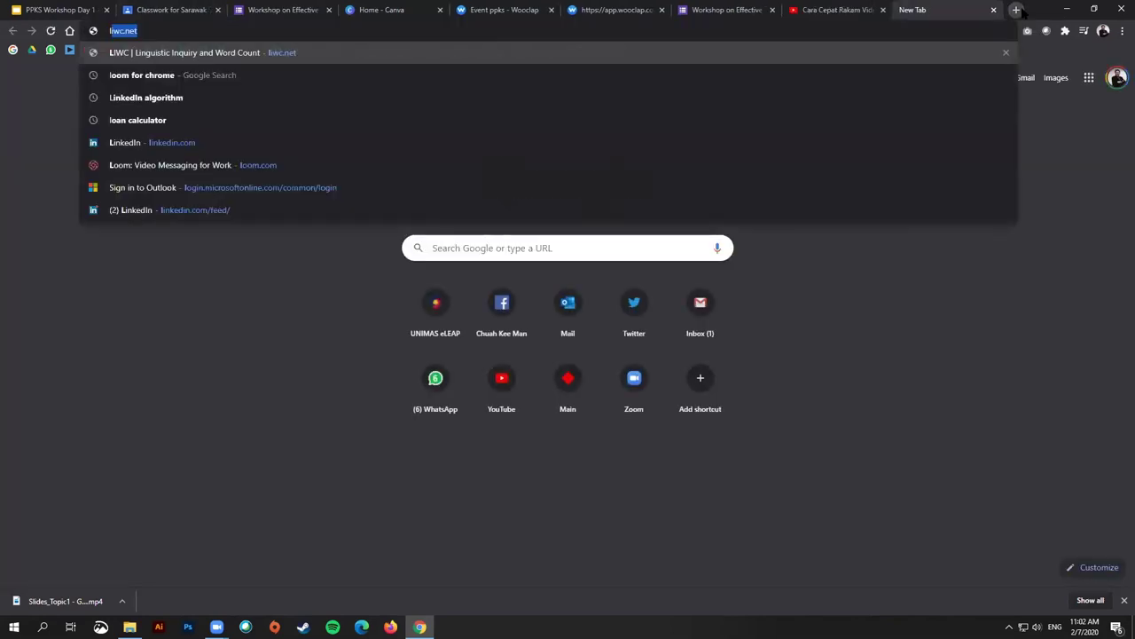
pyautogui.write('oom for chrome\\')
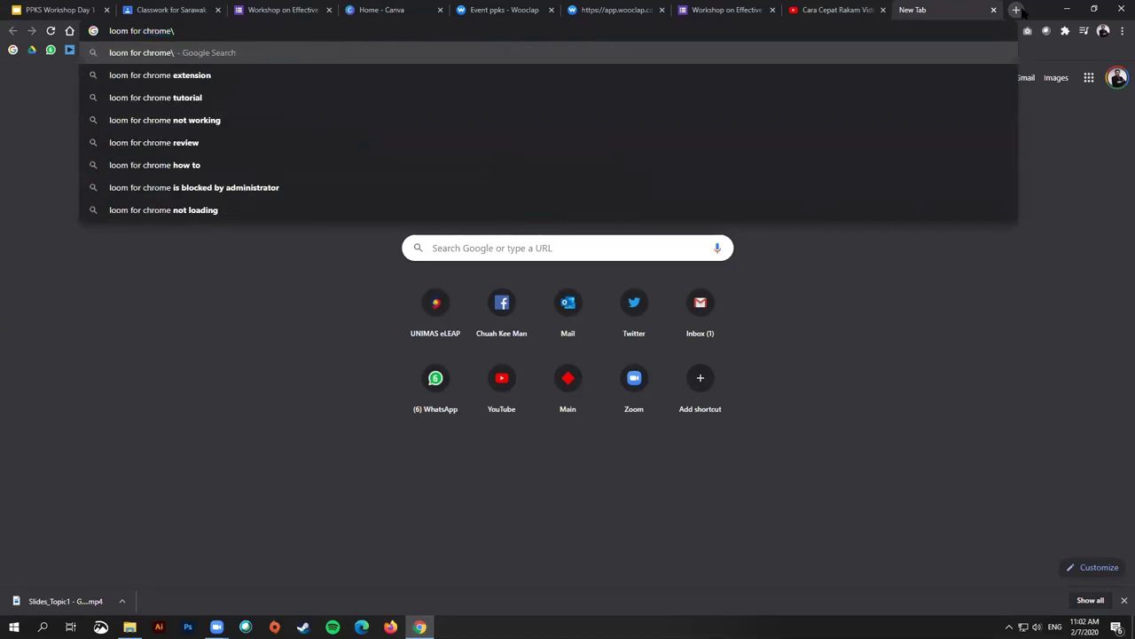
pyautogui.press('BackSpace')
pyautogui.press('Return')
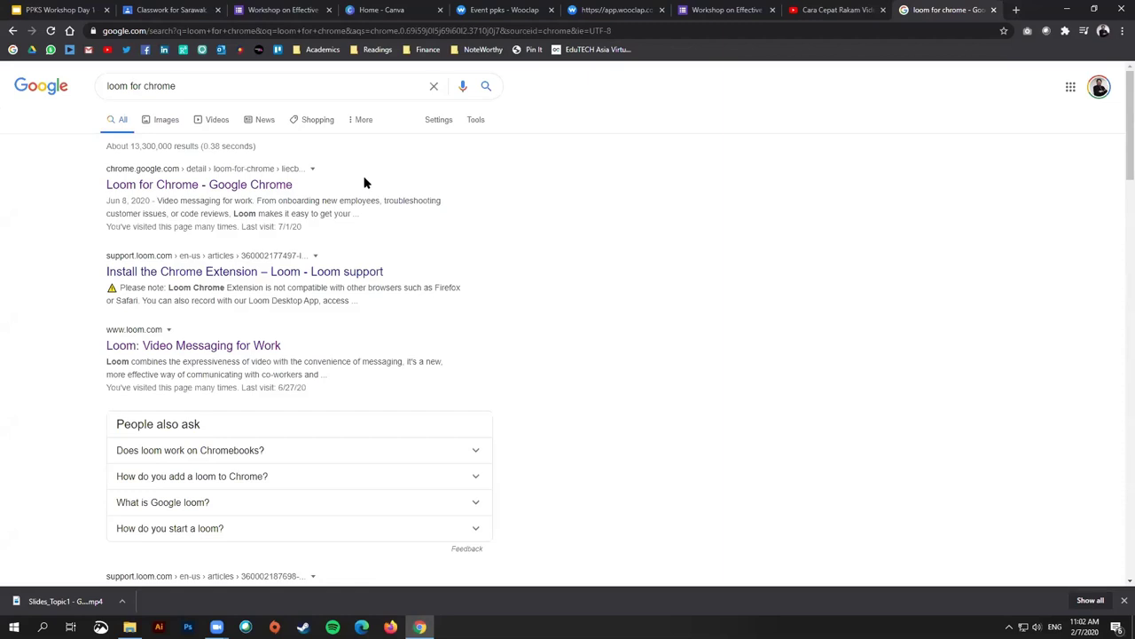
pyautogui.click(178, 188)
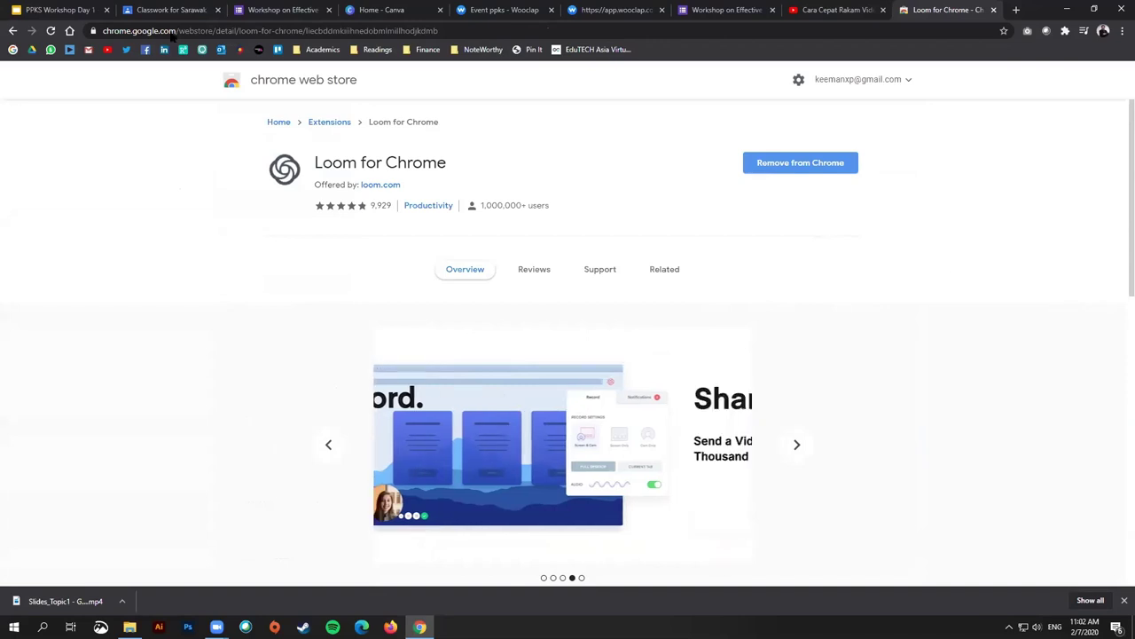
pyautogui.click(55, 9)
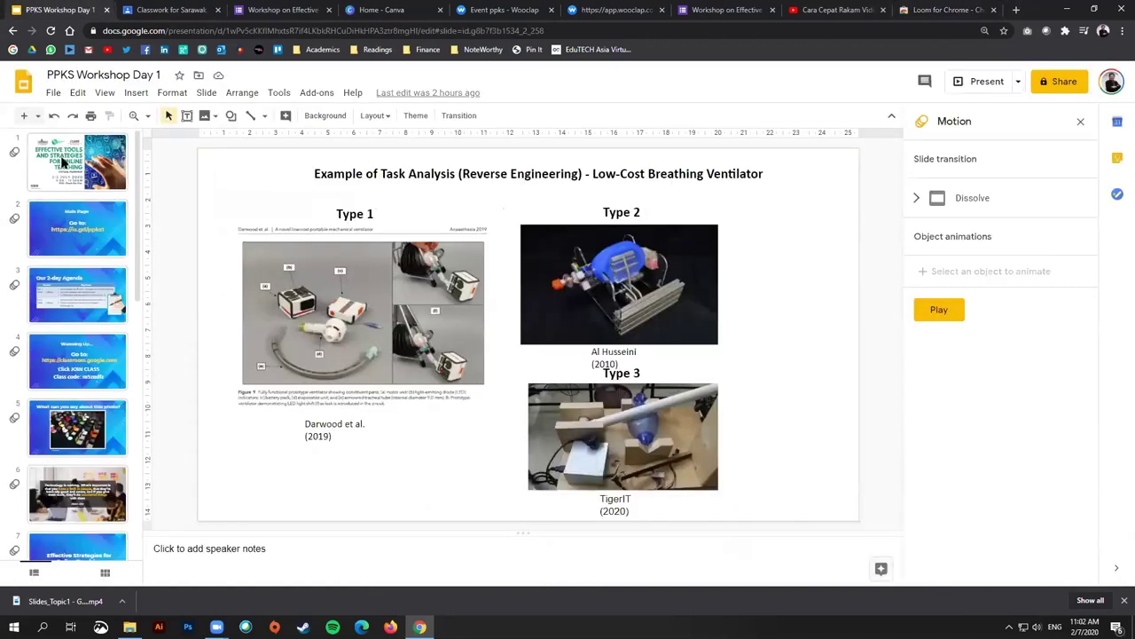
# Step: Show the title slide of the PPKS Workshop Day 1 deck
pyautogui.click(62, 163)
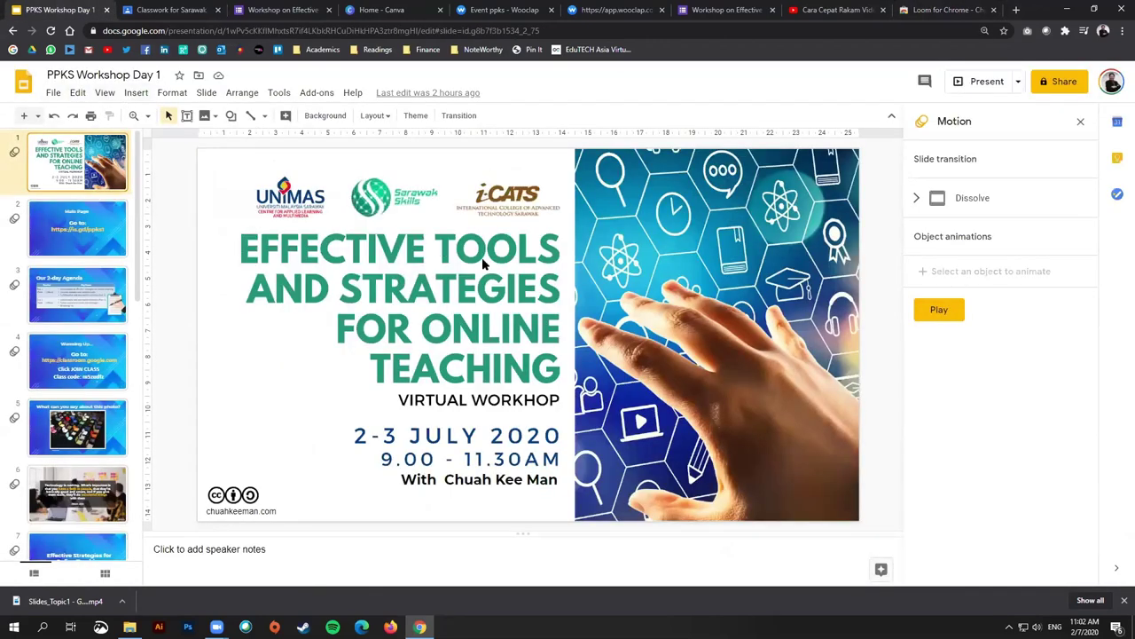
pyautogui.click(1121, 32)
pyautogui.click(1068, 33)
# Step: Confirm Loom for Chrome is among the installed extensions, then go back to its store page
pyautogui.click(1067, 32)
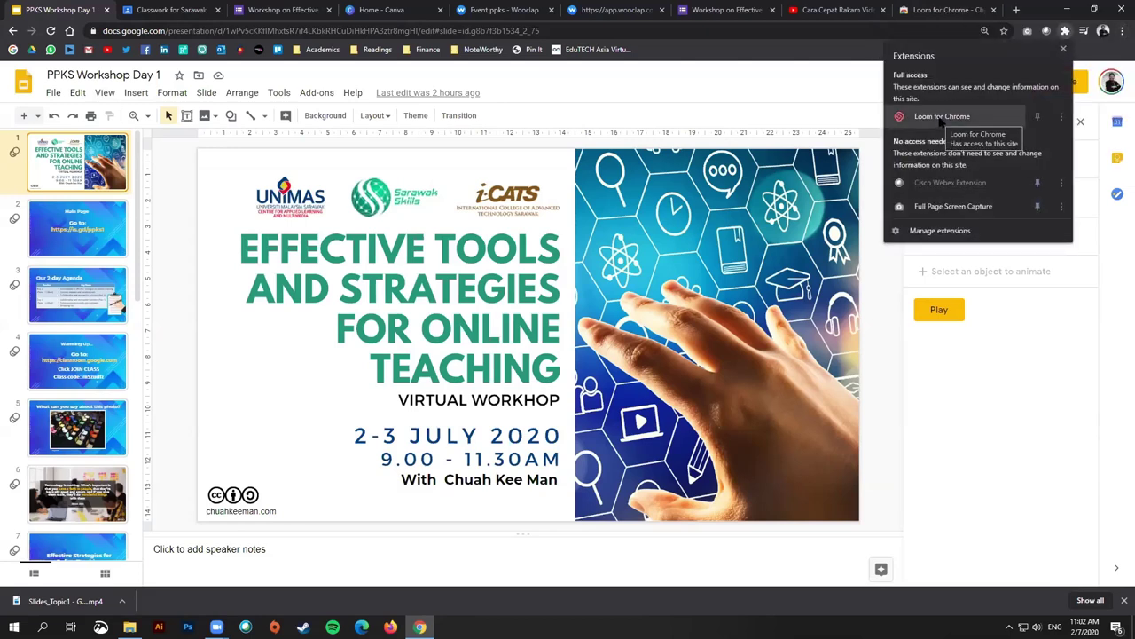
pyautogui.click(728, 80)
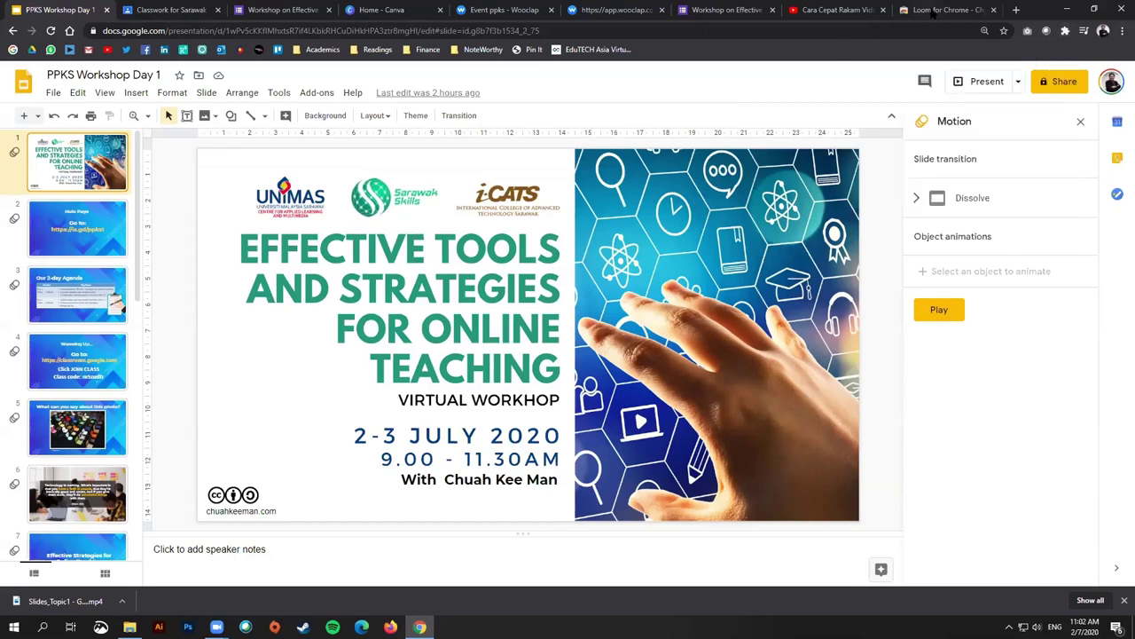
pyautogui.click(933, 11)
pyautogui.click(851, 28)
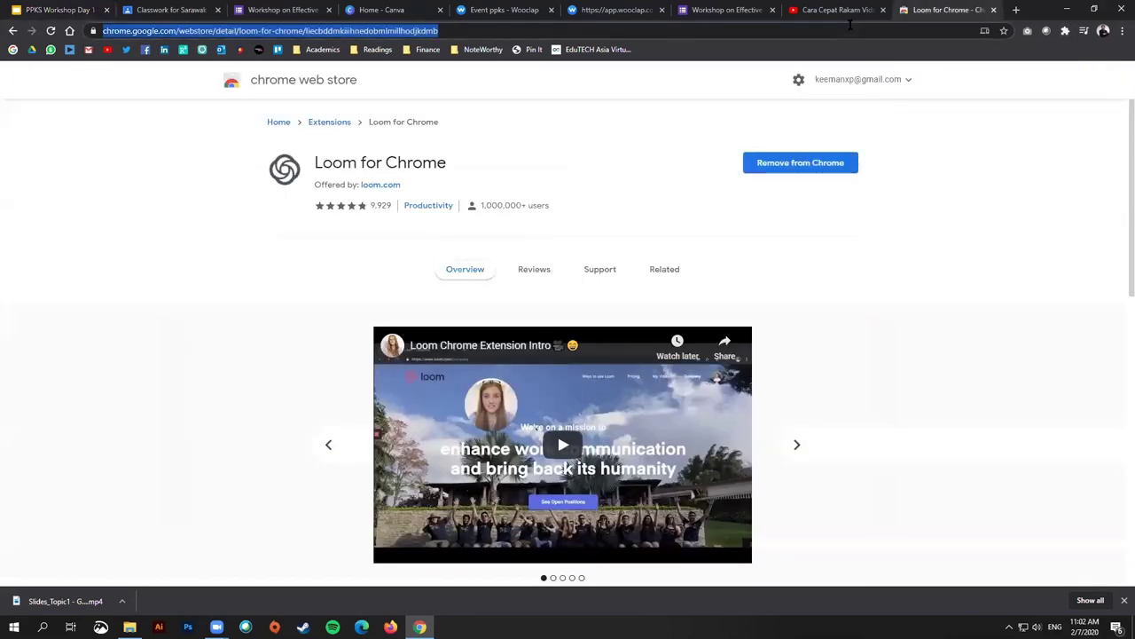
# Step: Search the web for 'loom desktop' and open Loom's download page at loom.com/download
pyautogui.write('looom')
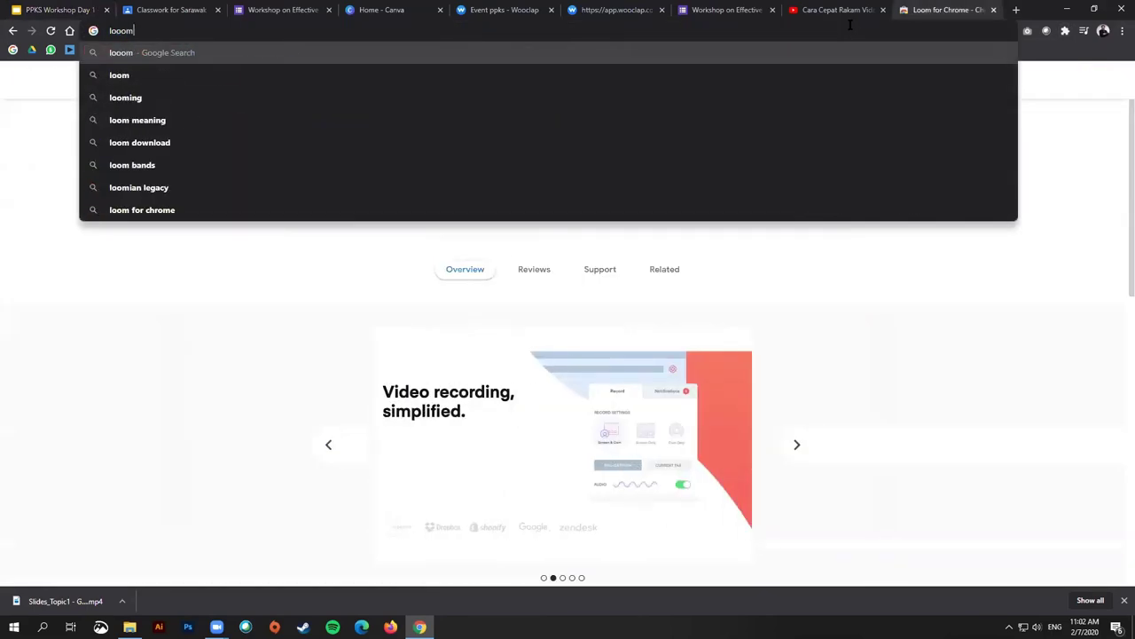
pyautogui.press('BackSpace')
pyautogui.write('deskto')
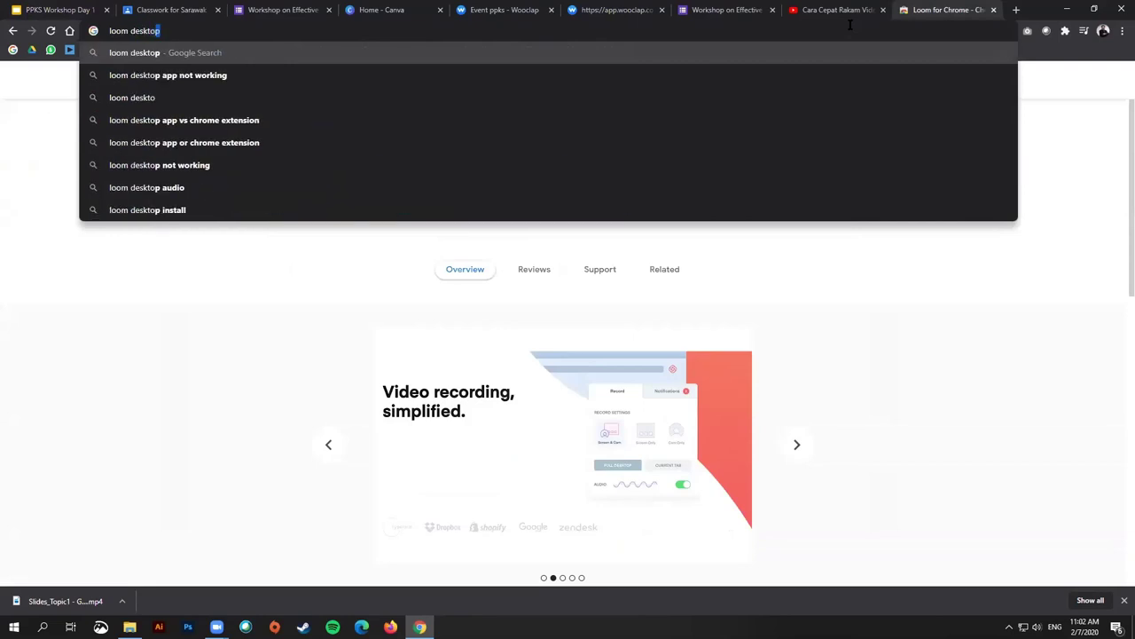
pyautogui.write('p')
pyautogui.press('Return')
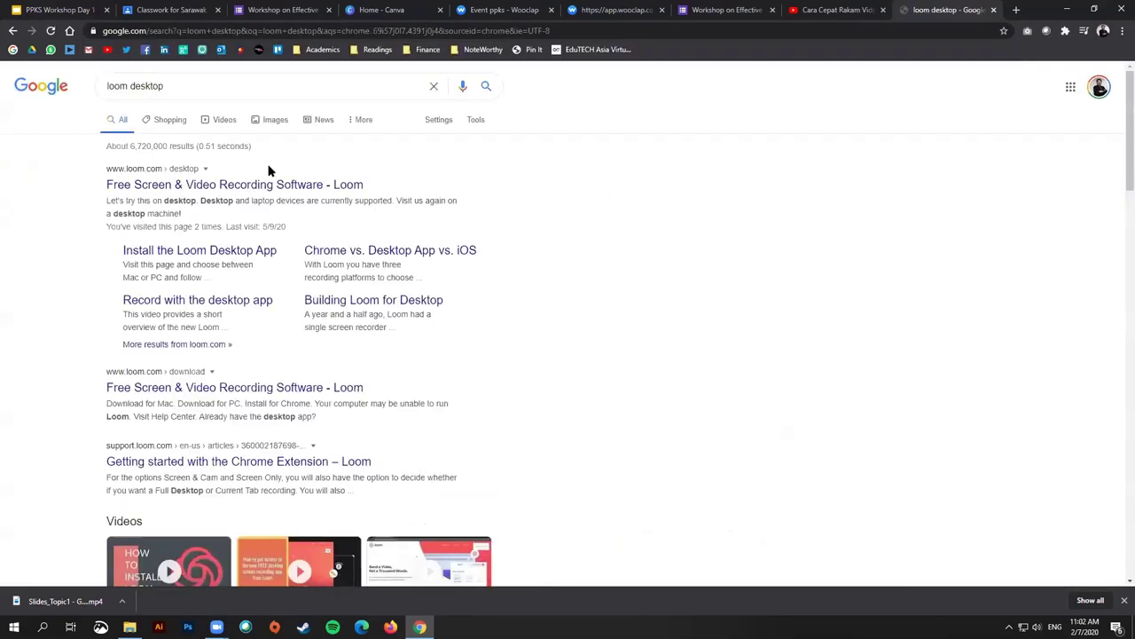
pyautogui.scroll(-3, 299, 364)
pyautogui.click(244, 212)
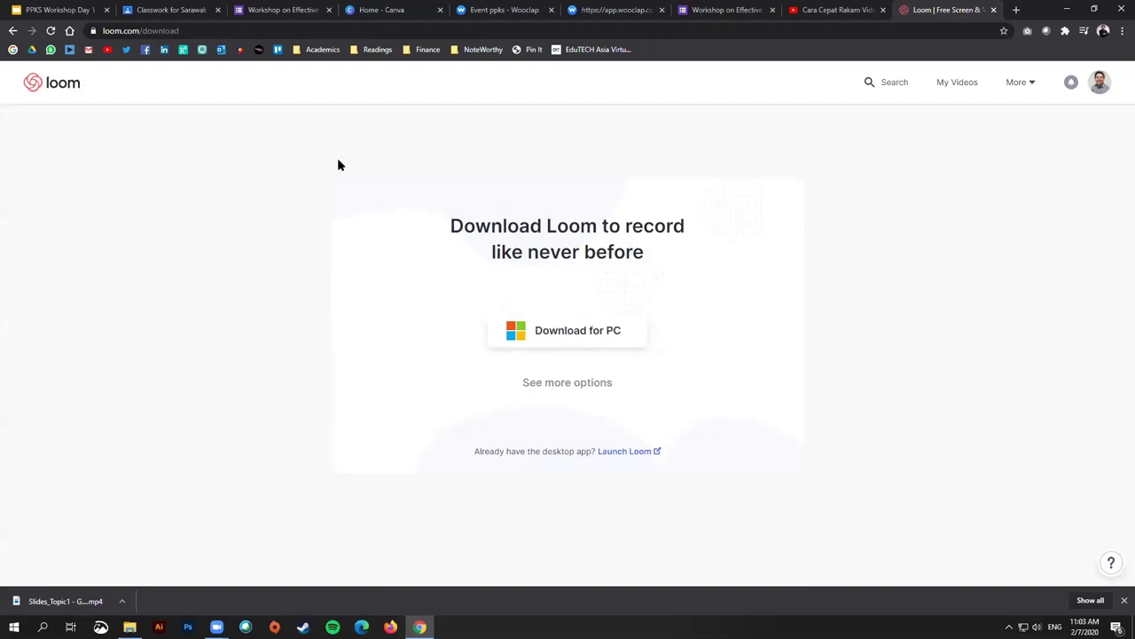
# Step: Sign out of Loom from the My Videos avatar menu and scroll through the public homepage
pyautogui.click(44, 80)
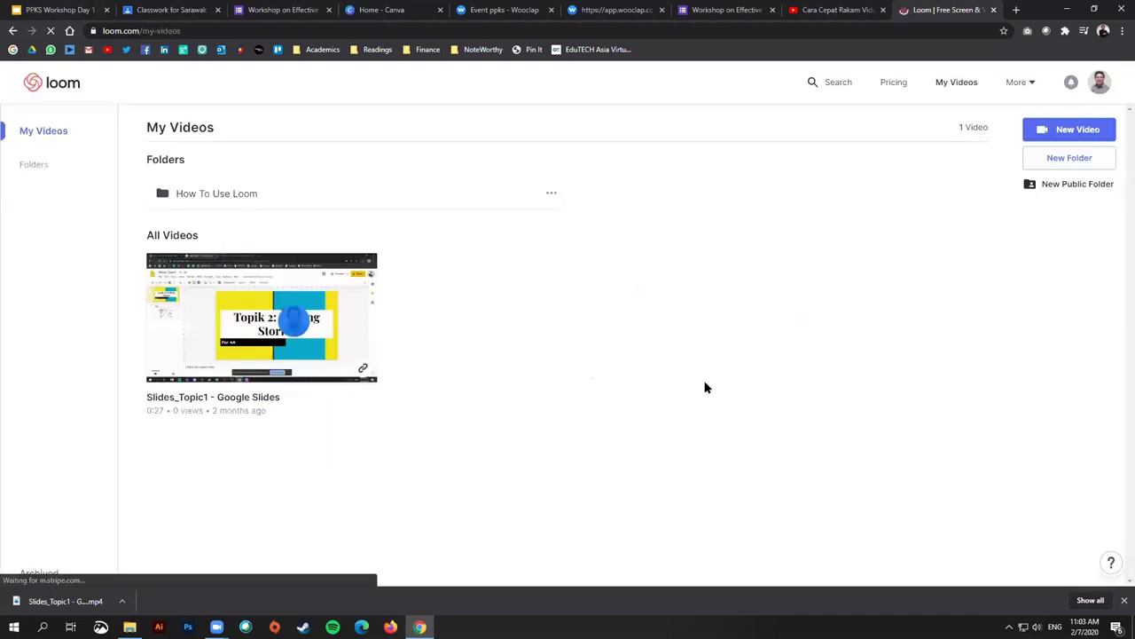
pyautogui.click(1102, 91)
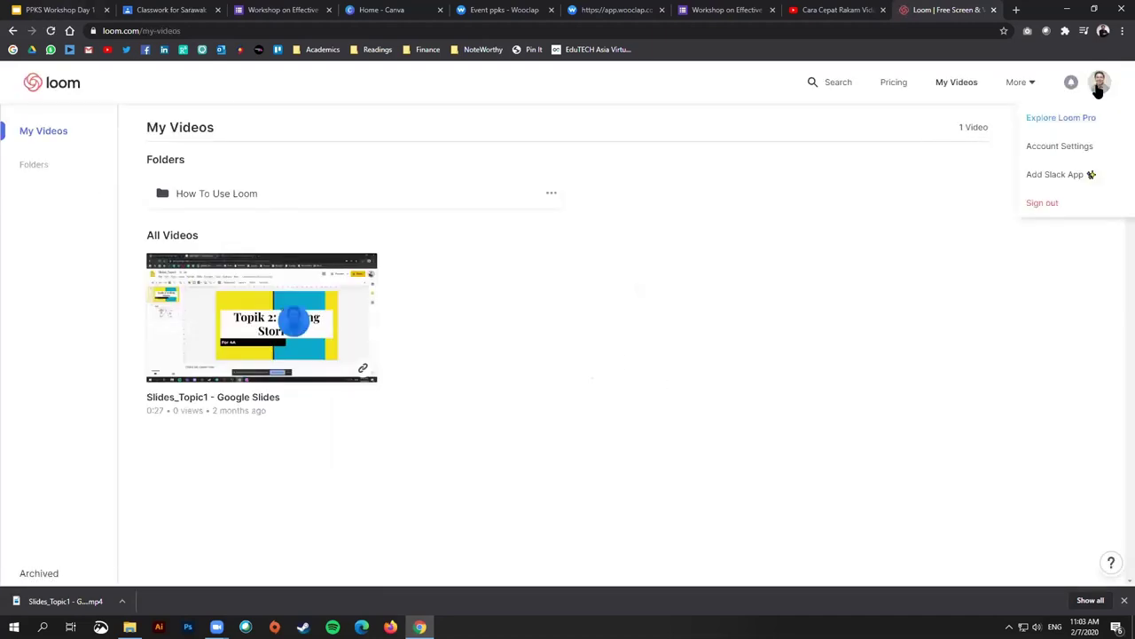
pyautogui.click(1052, 210)
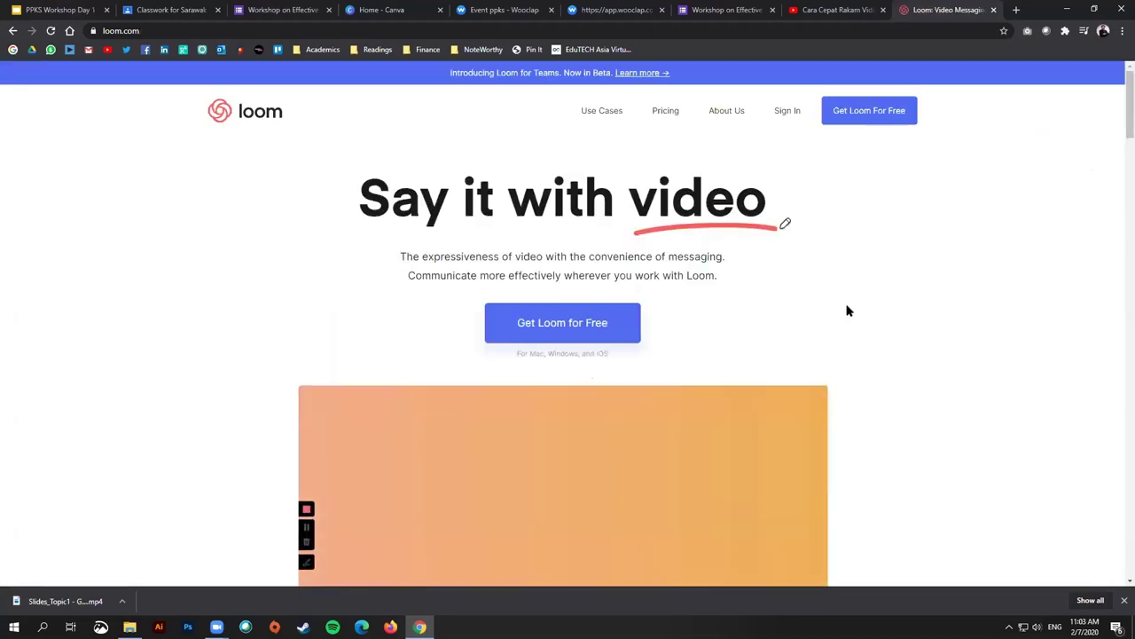
pyautogui.scroll(-2, 847, 311)
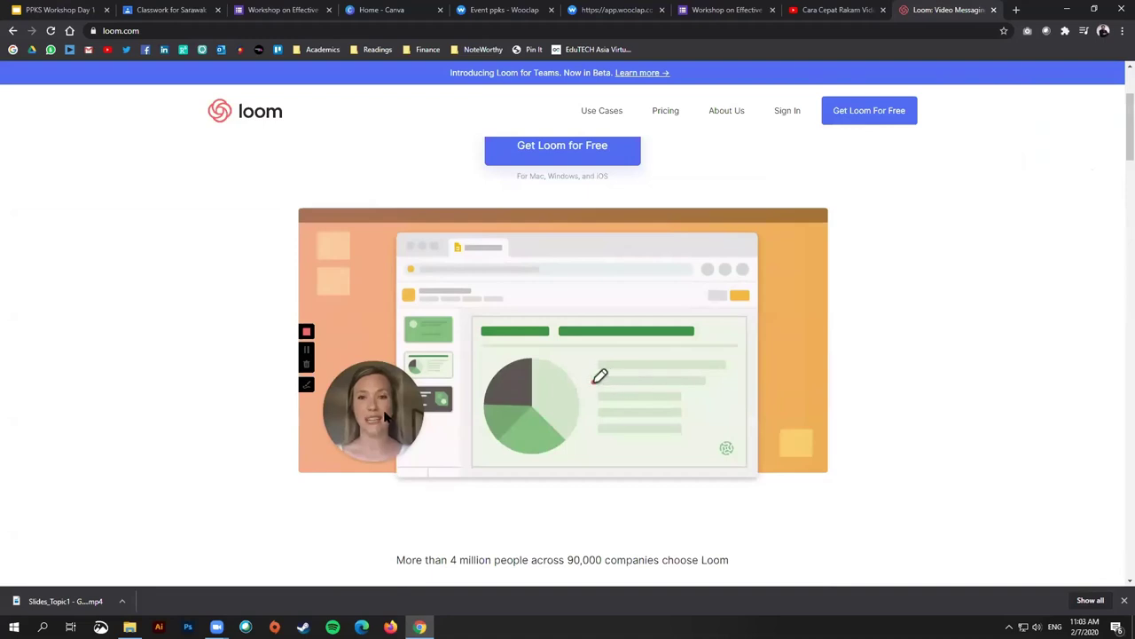
pyautogui.scroll(-1, 563, 351)
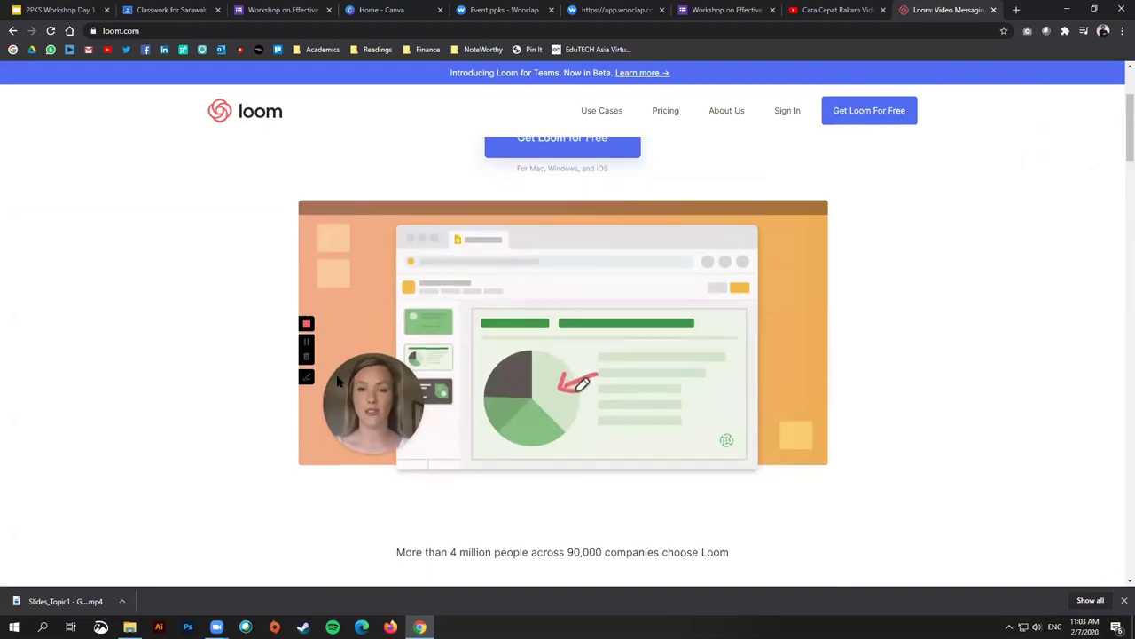
pyautogui.scroll(-1, 338, 380)
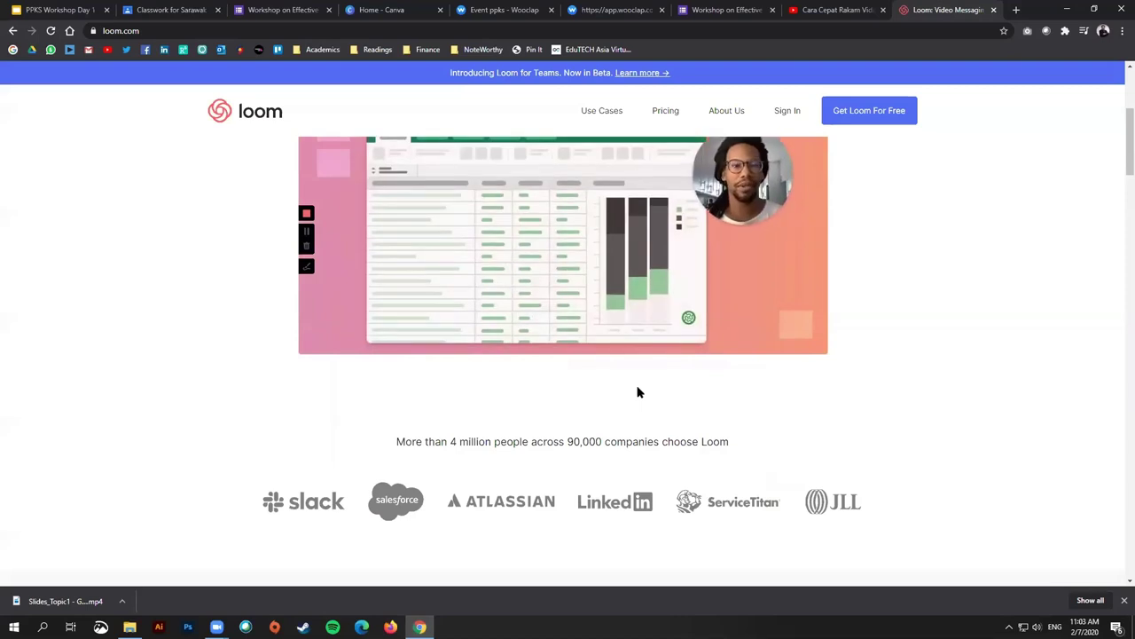
pyautogui.scroll(1, 612, 276)
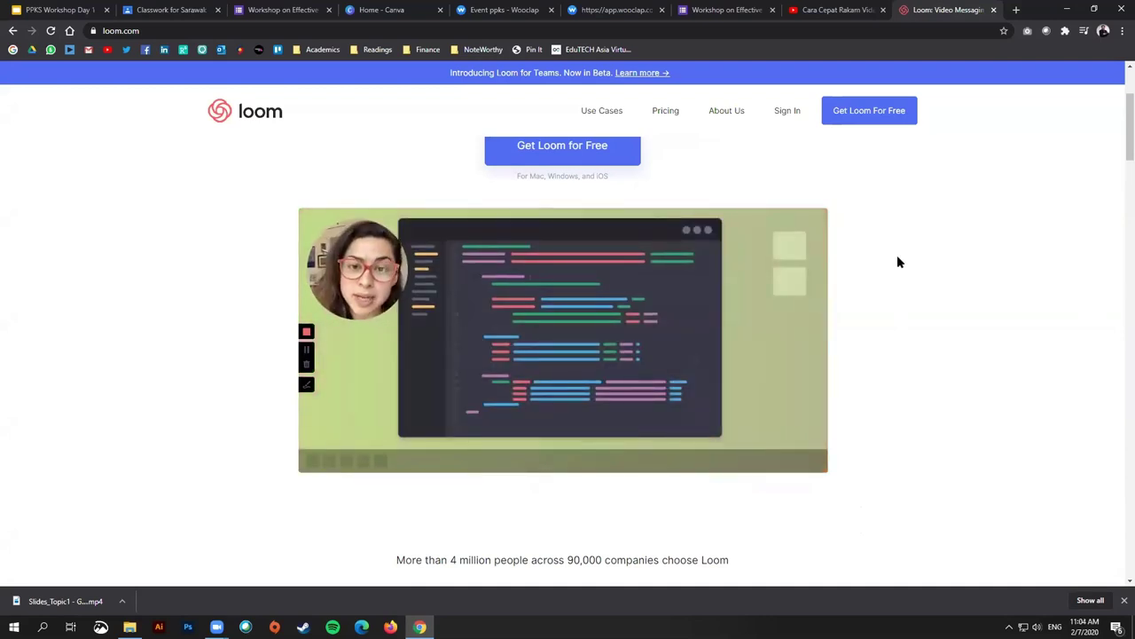
# Step: Seek the OBS tutorial to 4:37 and 3:18, then return to the creator's channel page
pyautogui.click(825, 10)
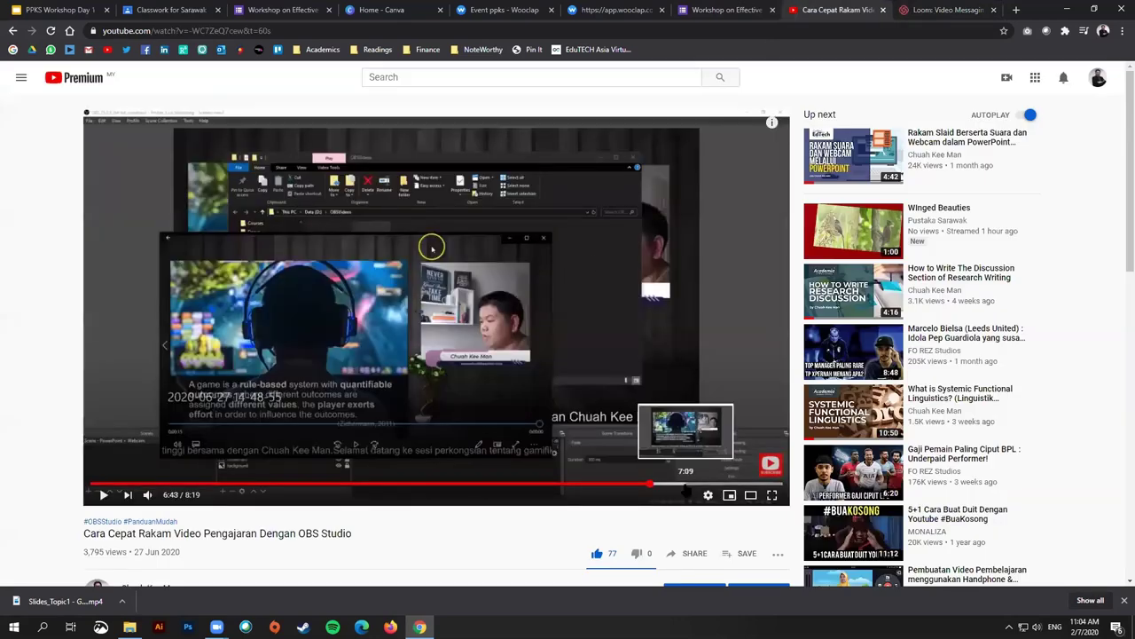
pyautogui.click(474, 485)
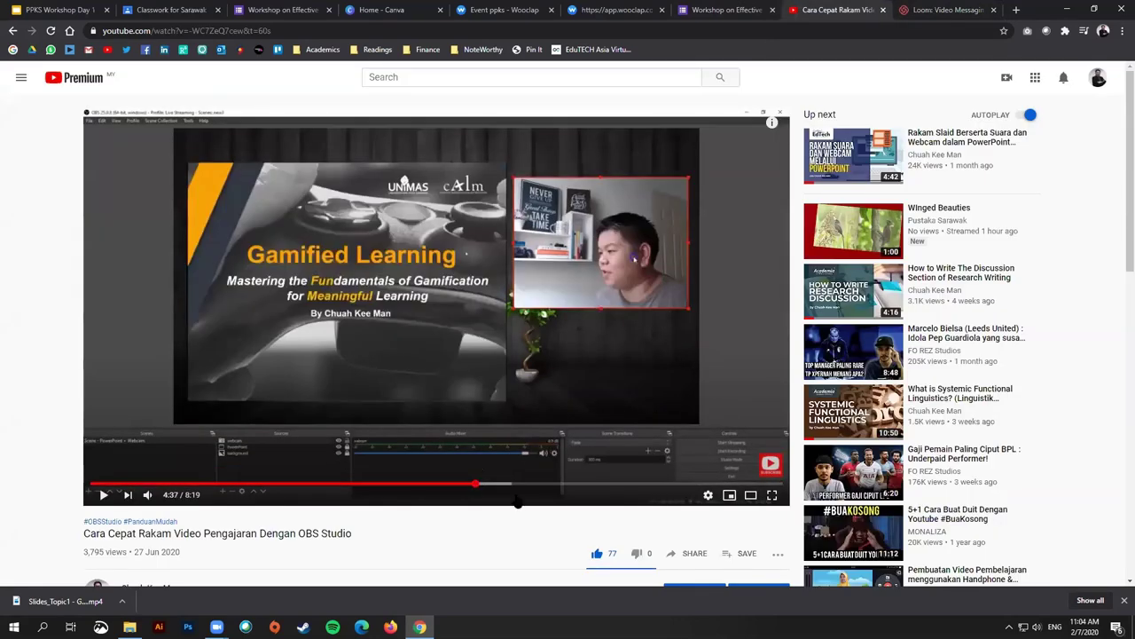
pyautogui.click(364, 485)
pyautogui.click(13, 30)
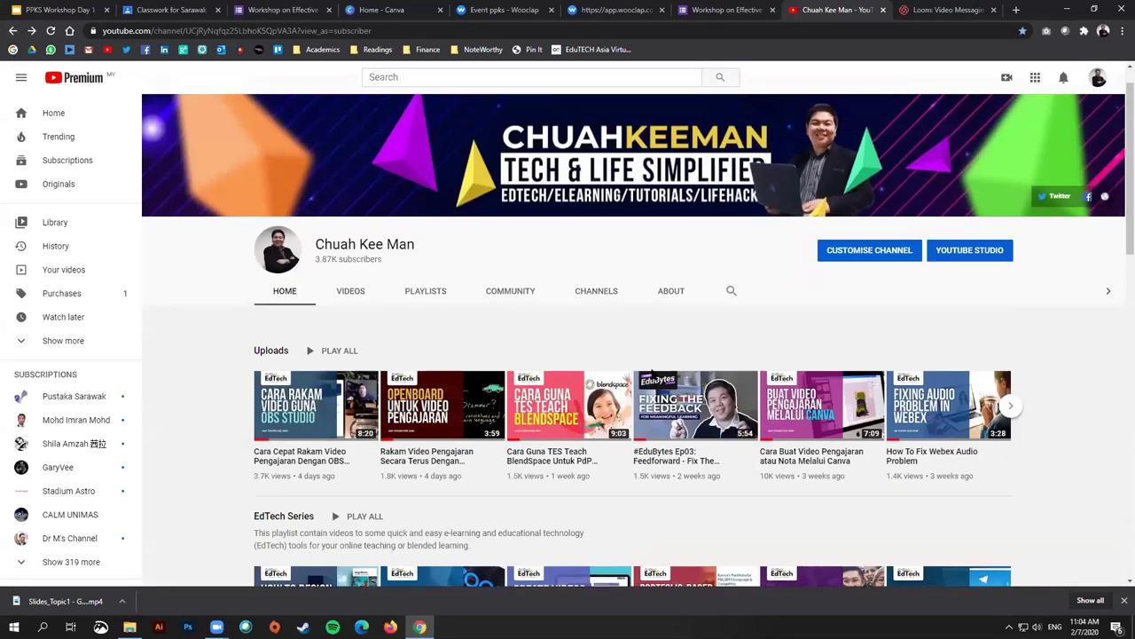
pyautogui.scroll(-3, 621, 381)
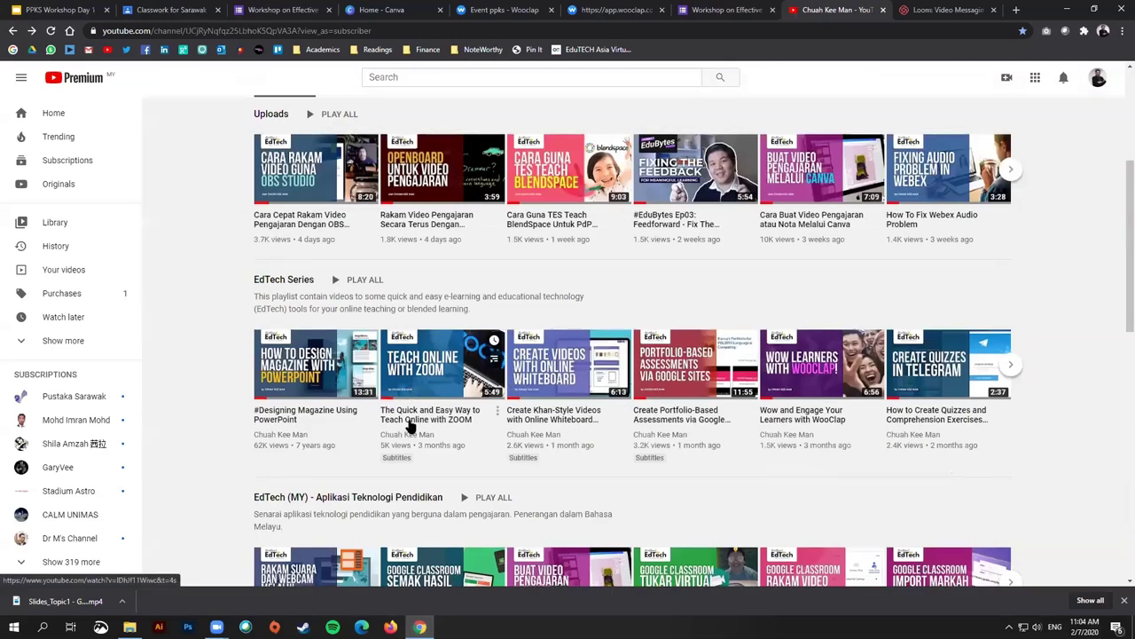
# Step: Preview the Teach Online with ZOOM video at 1:15, then go back to the channel's playlists
pyautogui.click(411, 425)
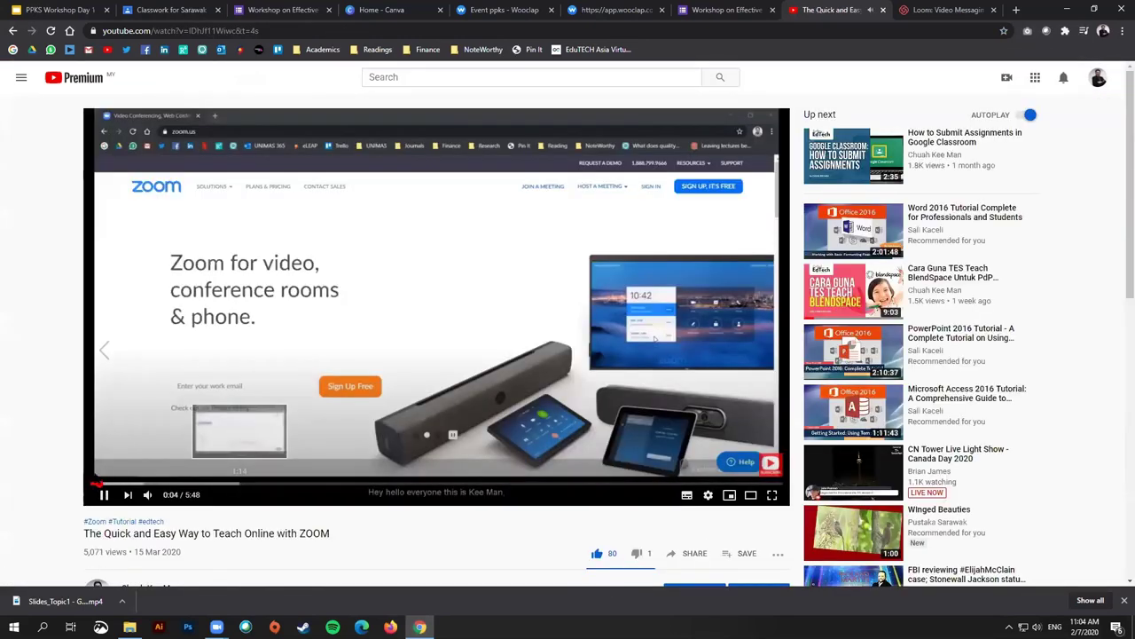
pyautogui.click(240, 484)
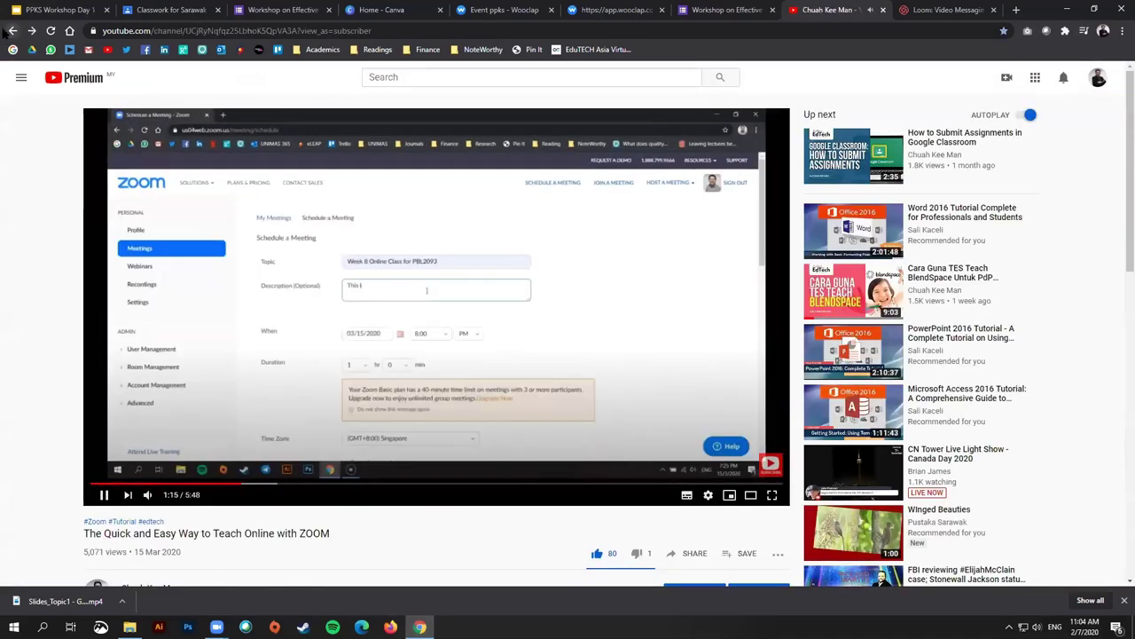
pyautogui.click(11, 31)
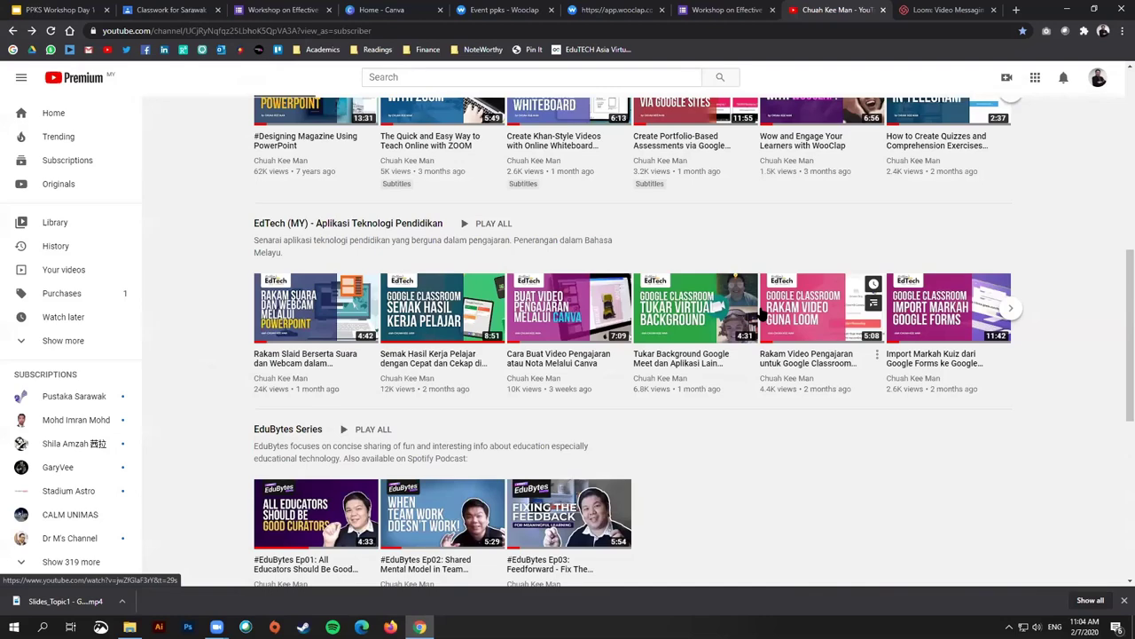
pyautogui.scroll(1, 762, 403)
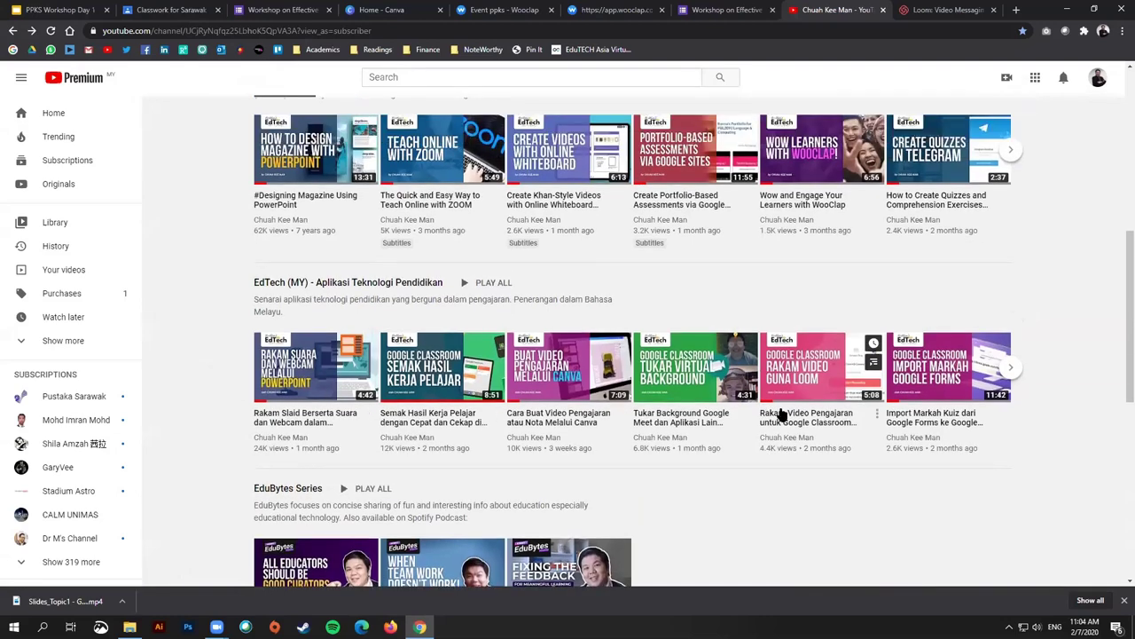
pyautogui.scroll(-5, 781, 414)
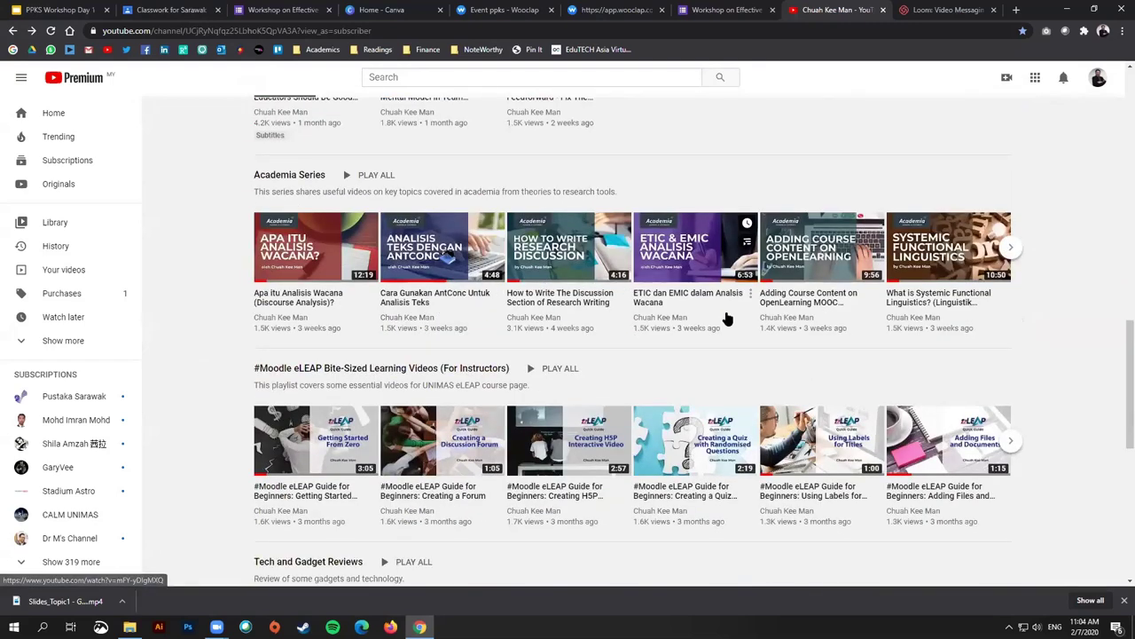
# Step: Open 'How to Write The Discussion Section', pause it, and jump to 0:31
pyautogui.click(544, 301)
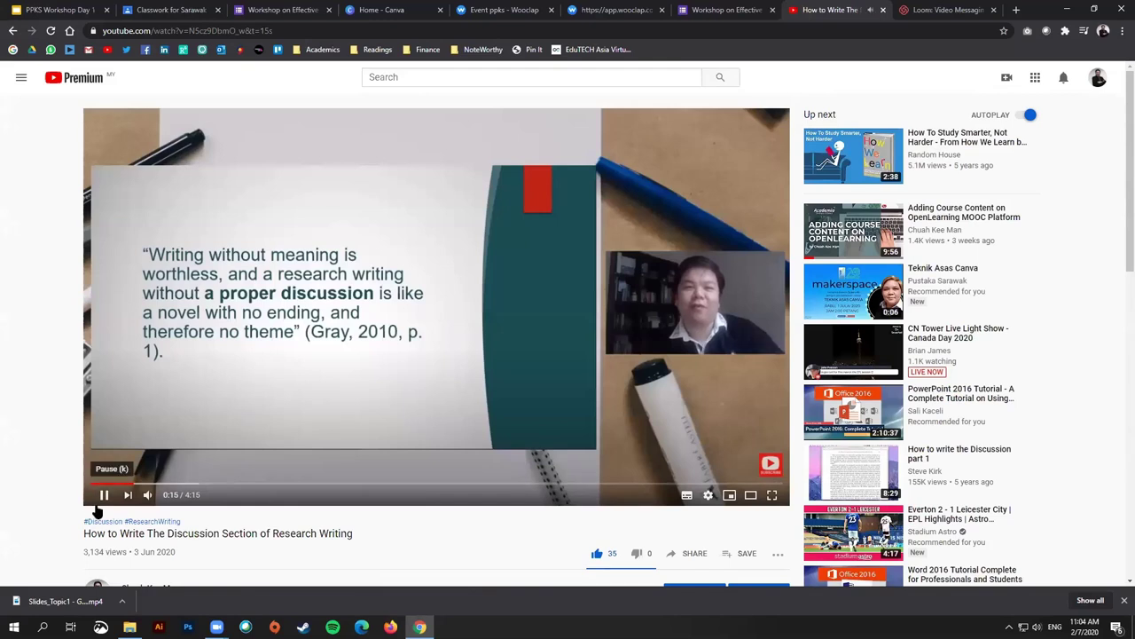
pyautogui.click(107, 497)
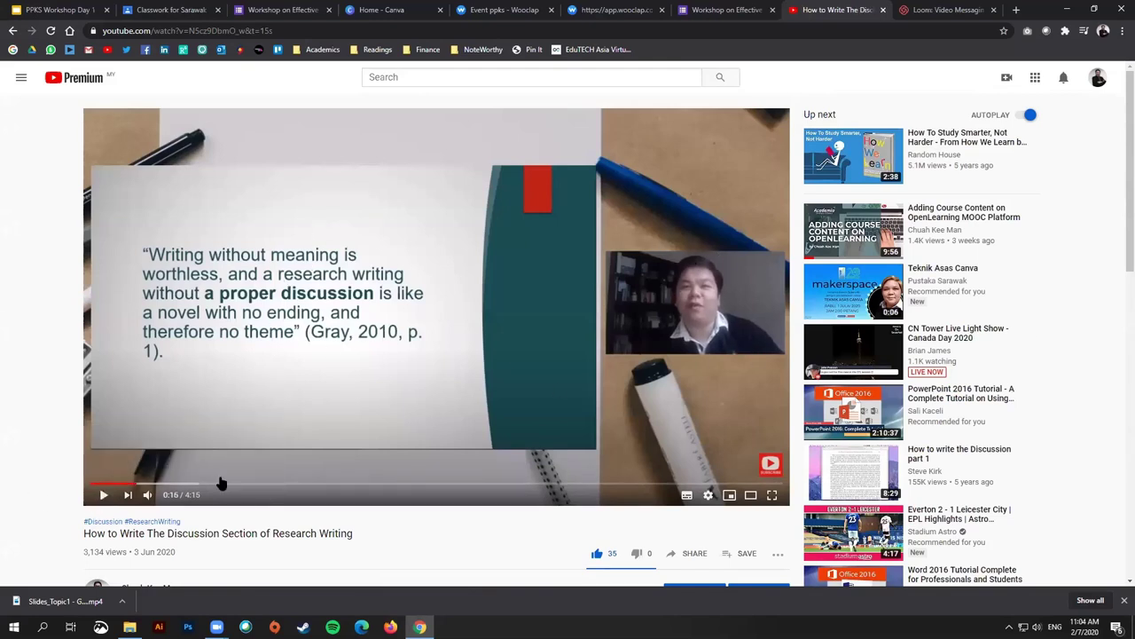
pyautogui.click(174, 485)
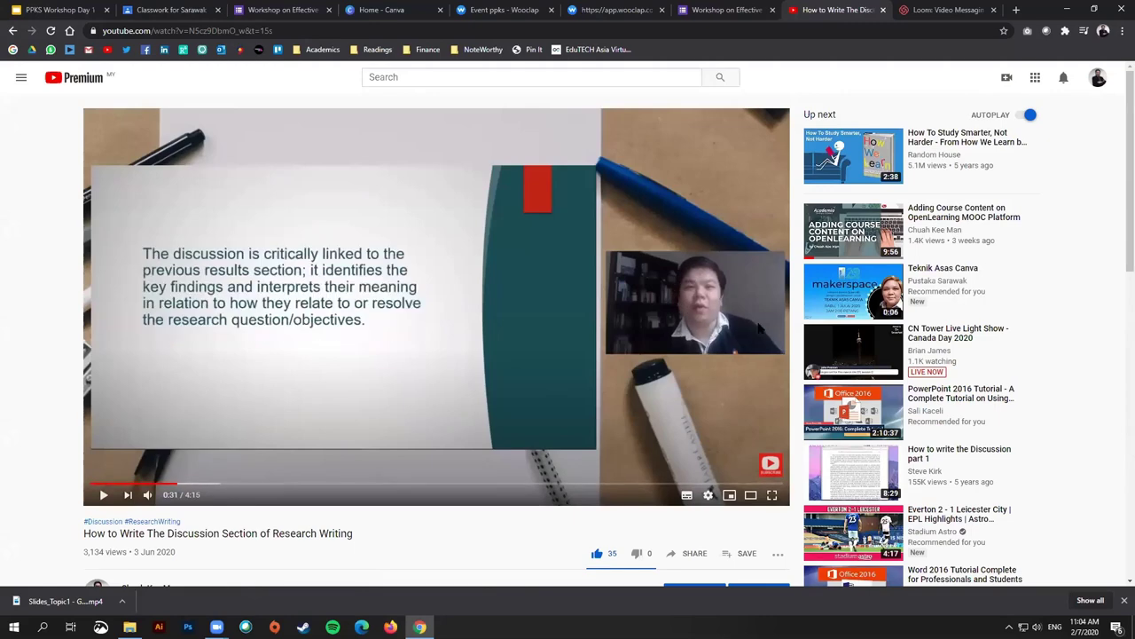
# Step: Return to the channel page, then switch to the Google Classroom Classwork tab
pyautogui.hotkey('alt', 'Left')
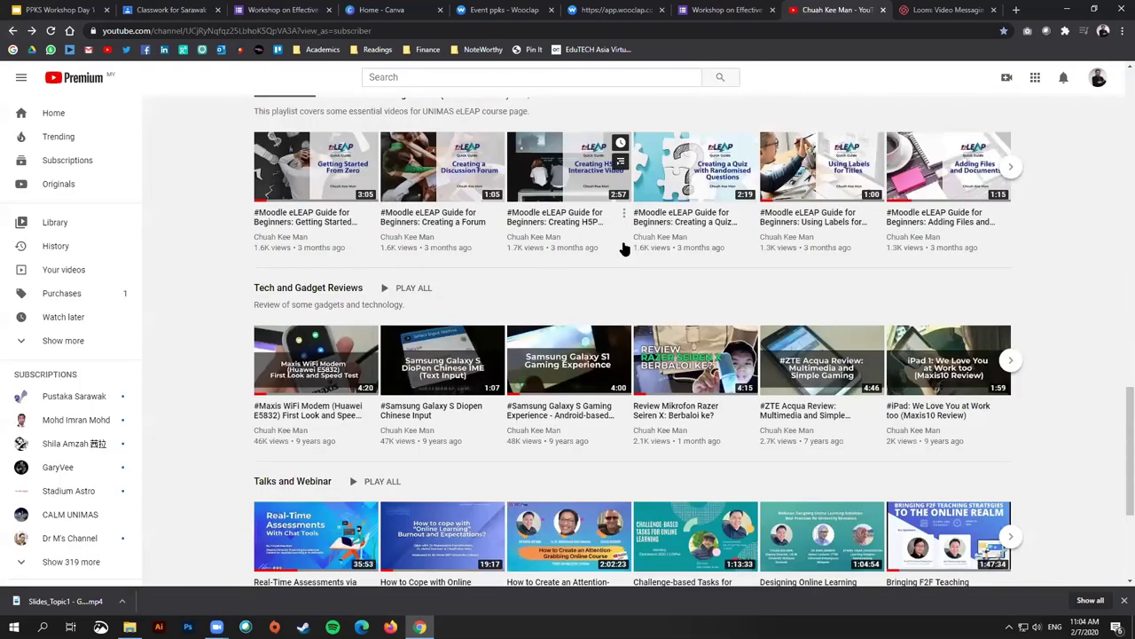
pyautogui.scroll(6, 741, 319)
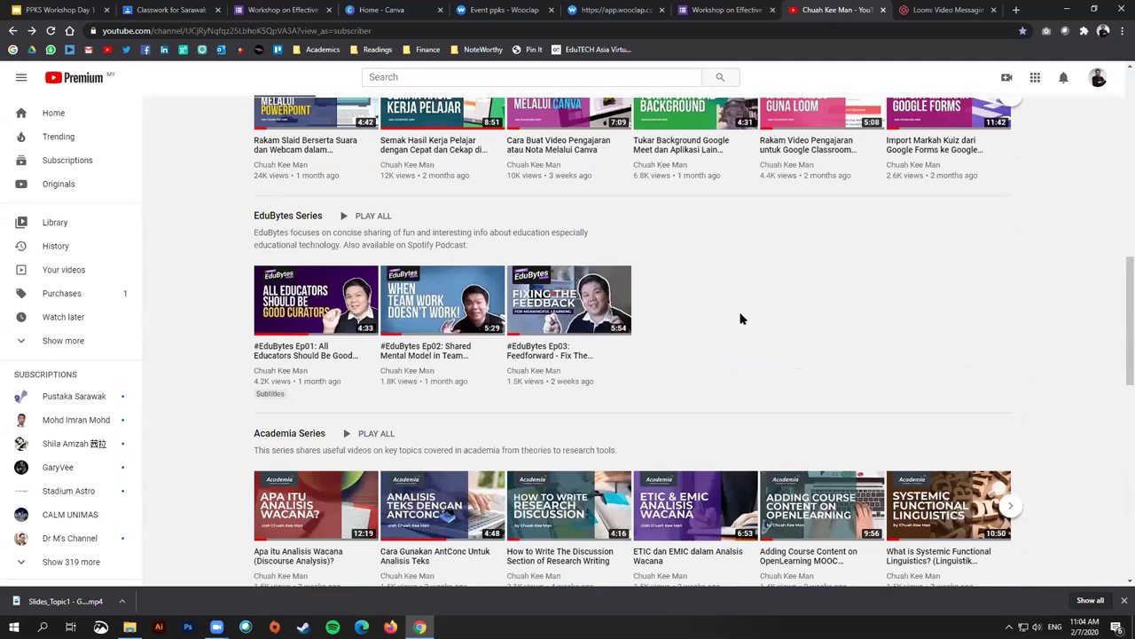
pyautogui.scroll(6, 748, 312)
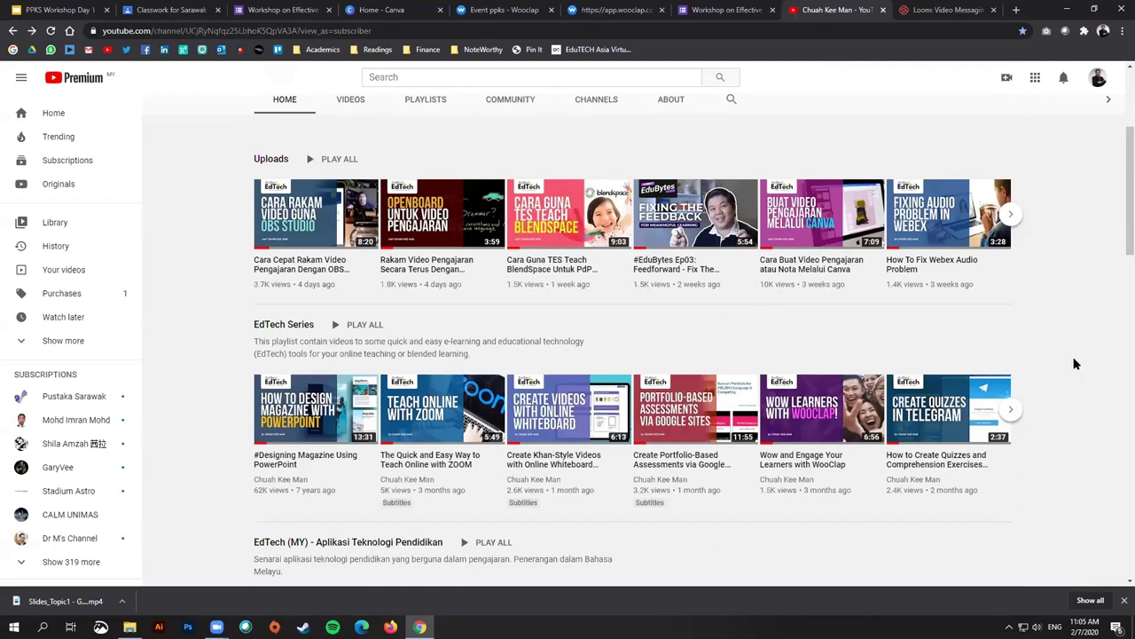
pyautogui.hotkey('ctrl', '2')
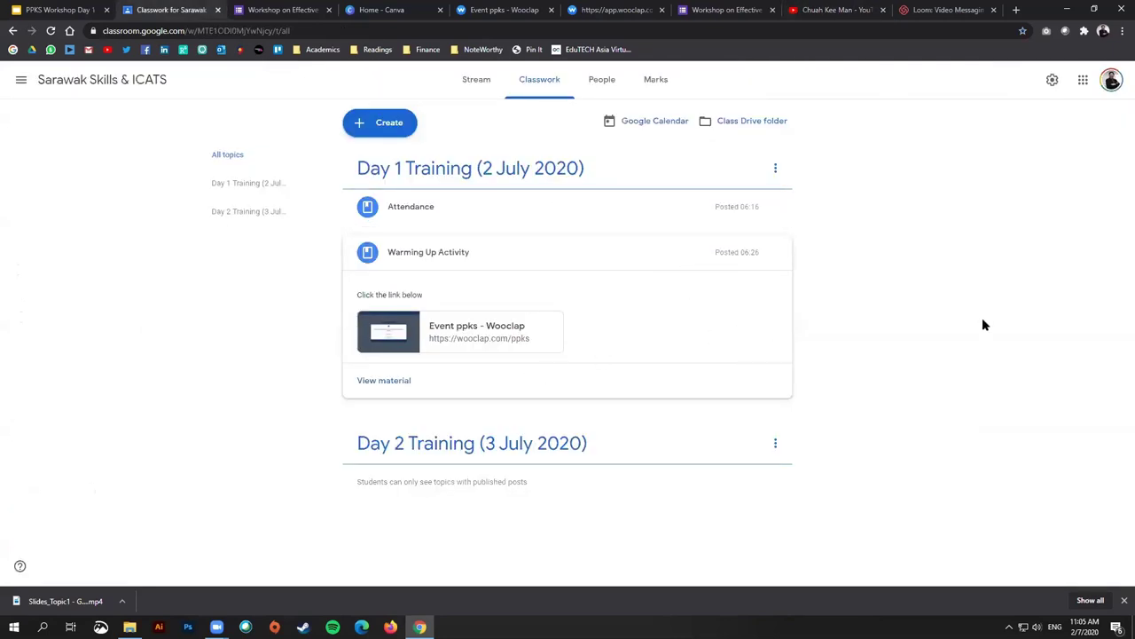
# Step: Switch to the tab showing Loom's homepage
pyautogui.click(933, 13)
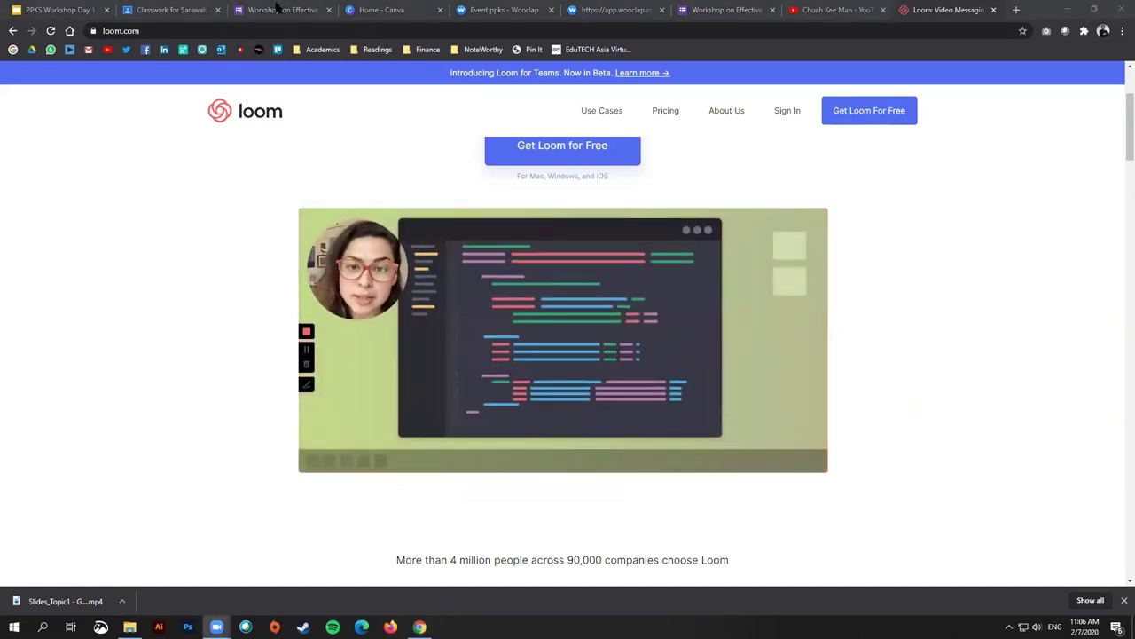
# Step: Browse all Video templates from Canva's home page and open the pink 'Until Next Week!' template
pyautogui.click(382, 10)
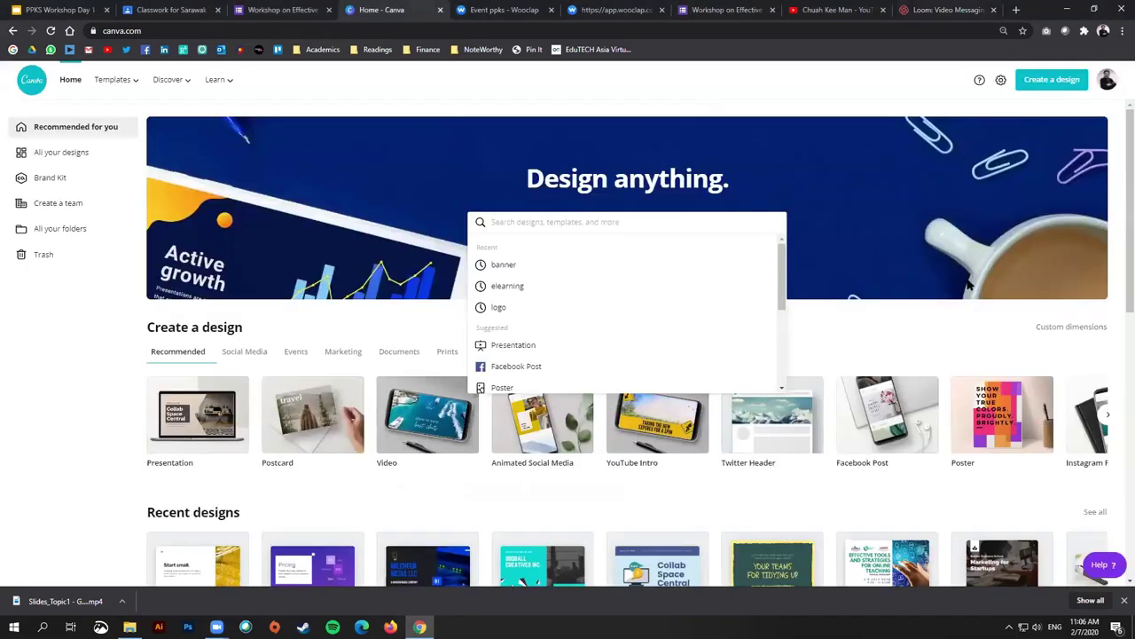
pyautogui.click(788, 128)
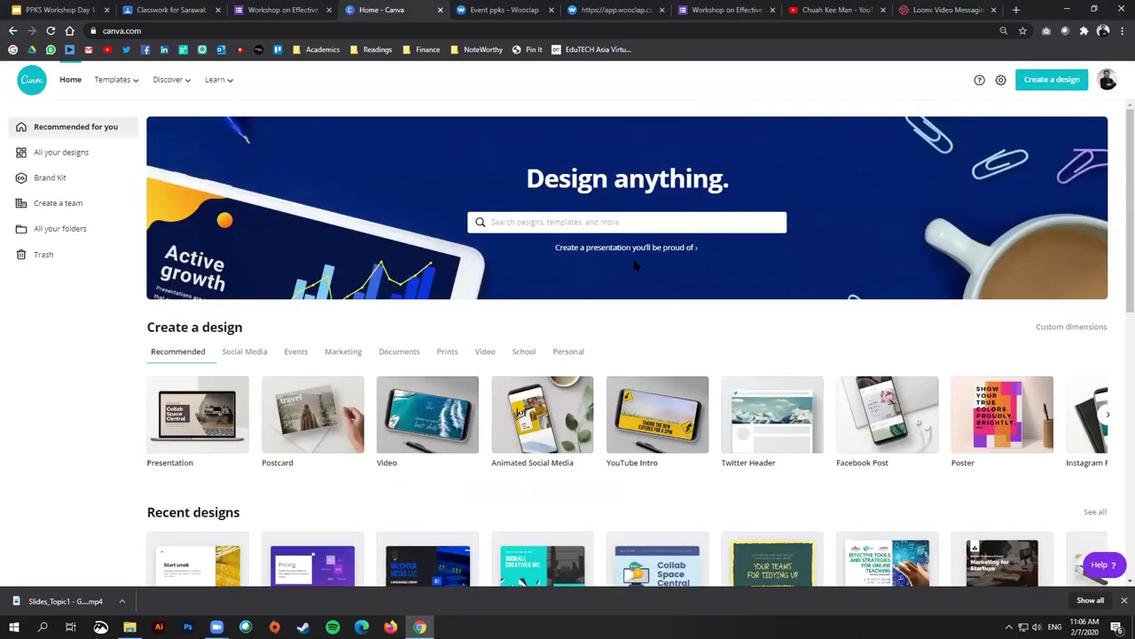
pyautogui.scroll(-3, 635, 266)
pyautogui.scroll(-3, 335, 320)
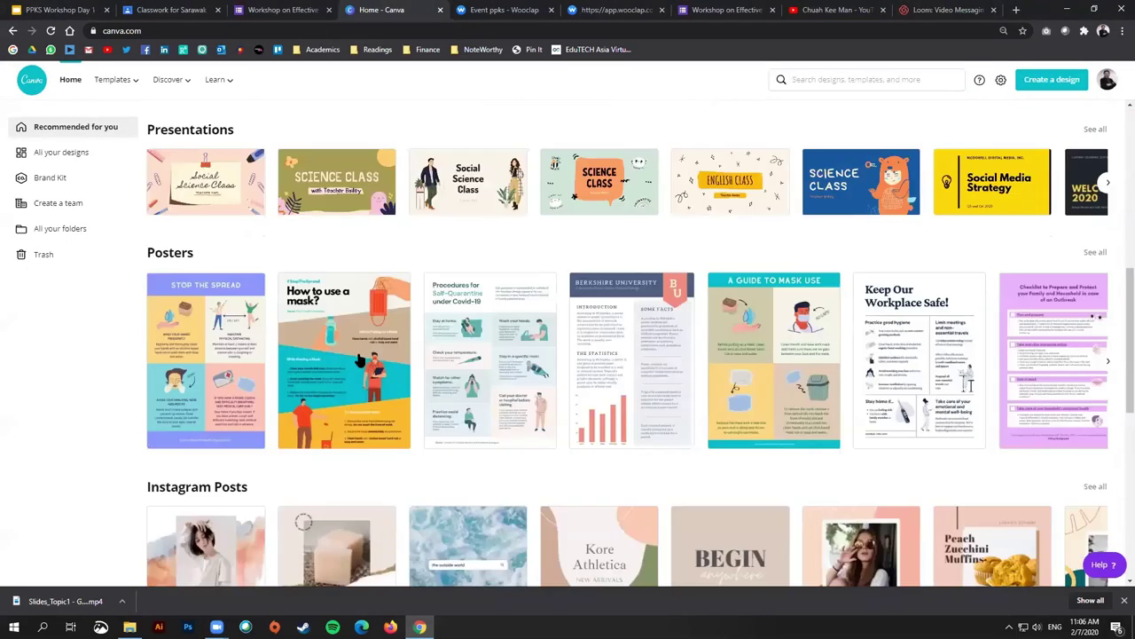
pyautogui.scroll(-6, 885, 433)
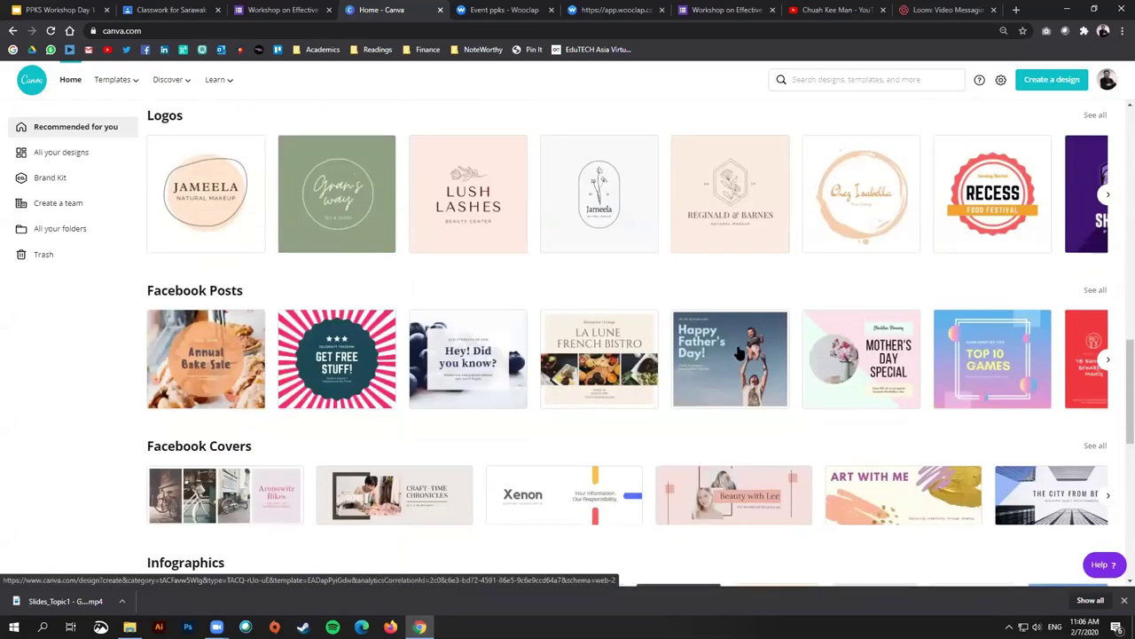
pyautogui.scroll(-7, 718, 355)
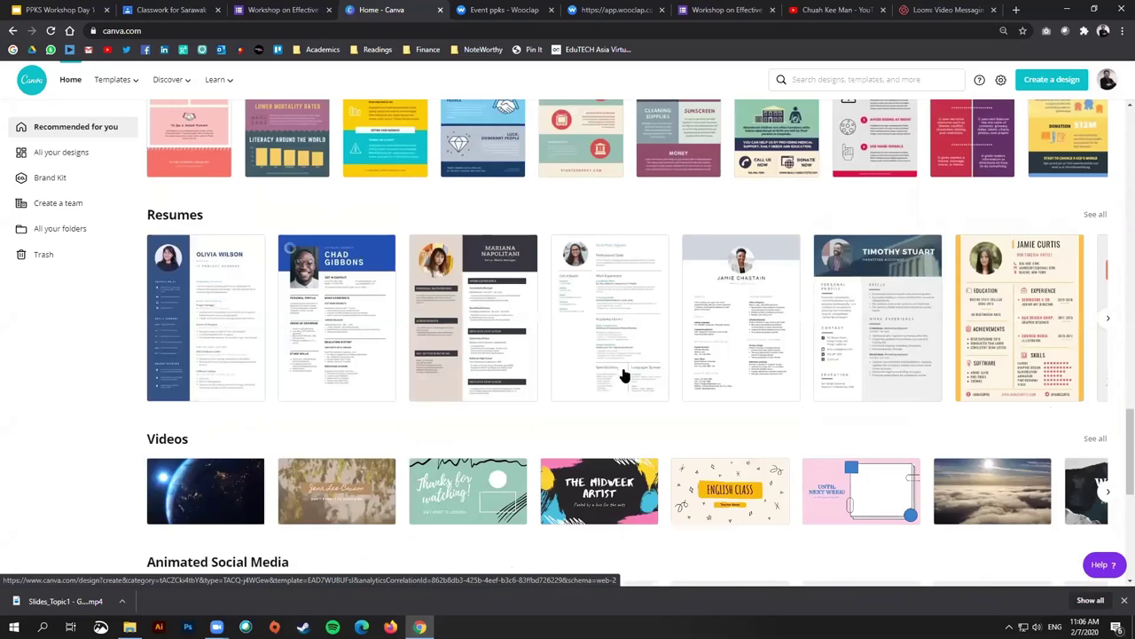
pyautogui.scroll(-3, 623, 375)
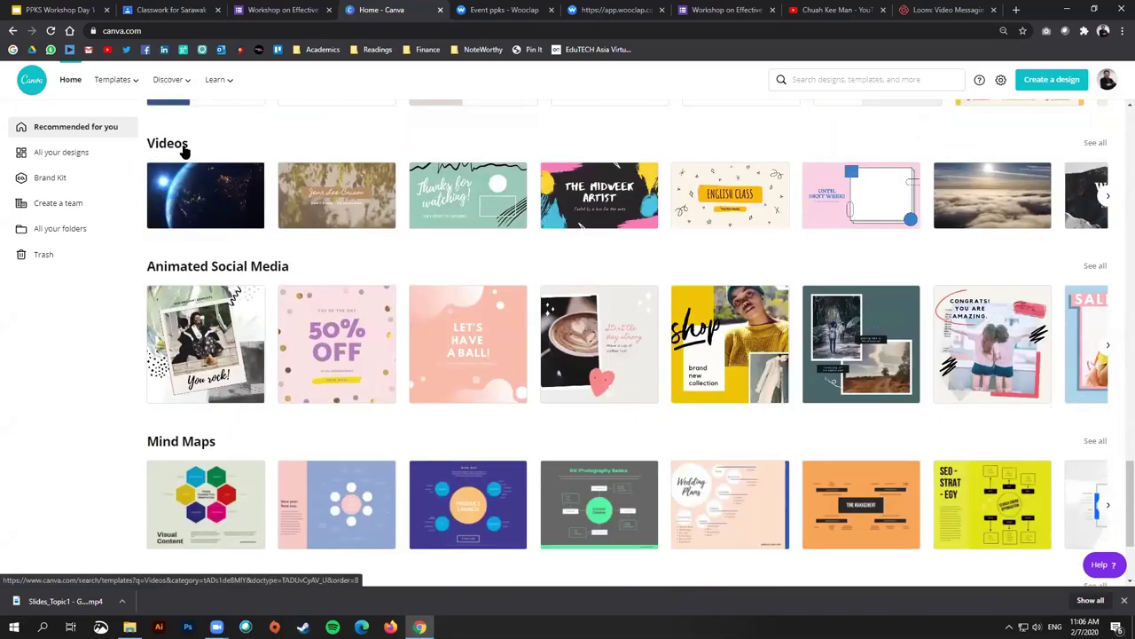
pyautogui.scroll(1, 1064, 274)
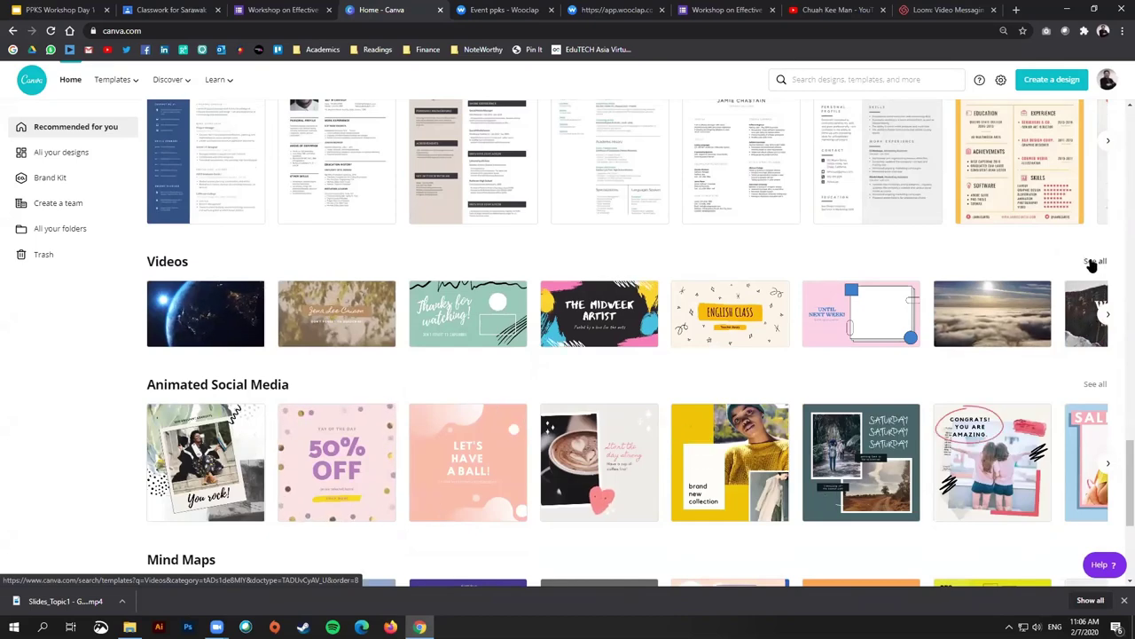
pyautogui.click(1093, 261)
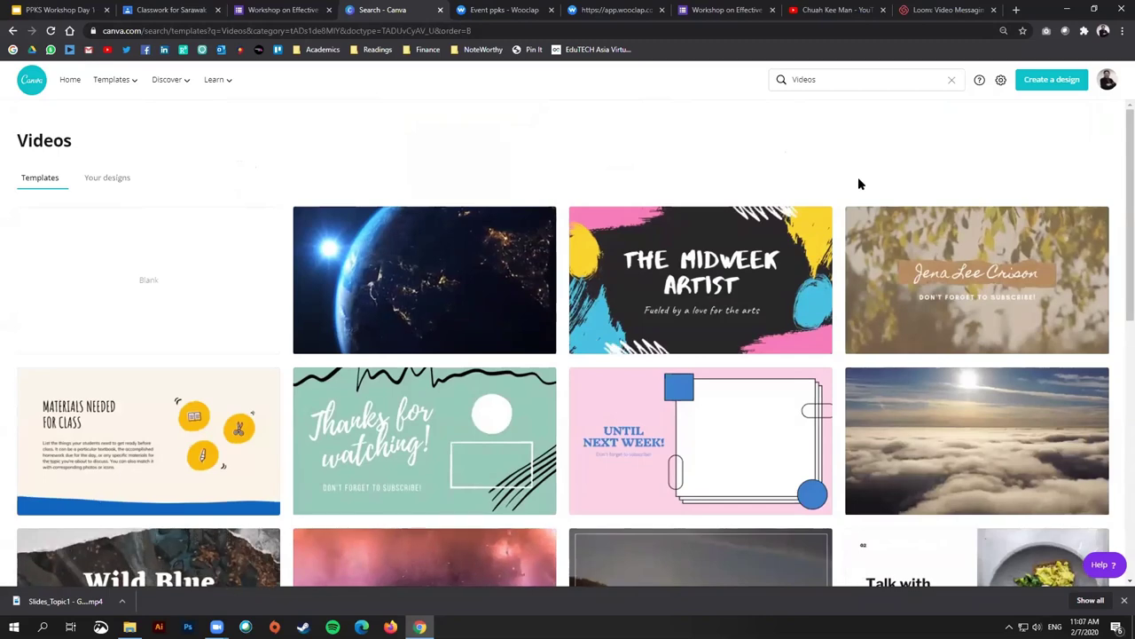
pyautogui.scroll(-2, 857, 183)
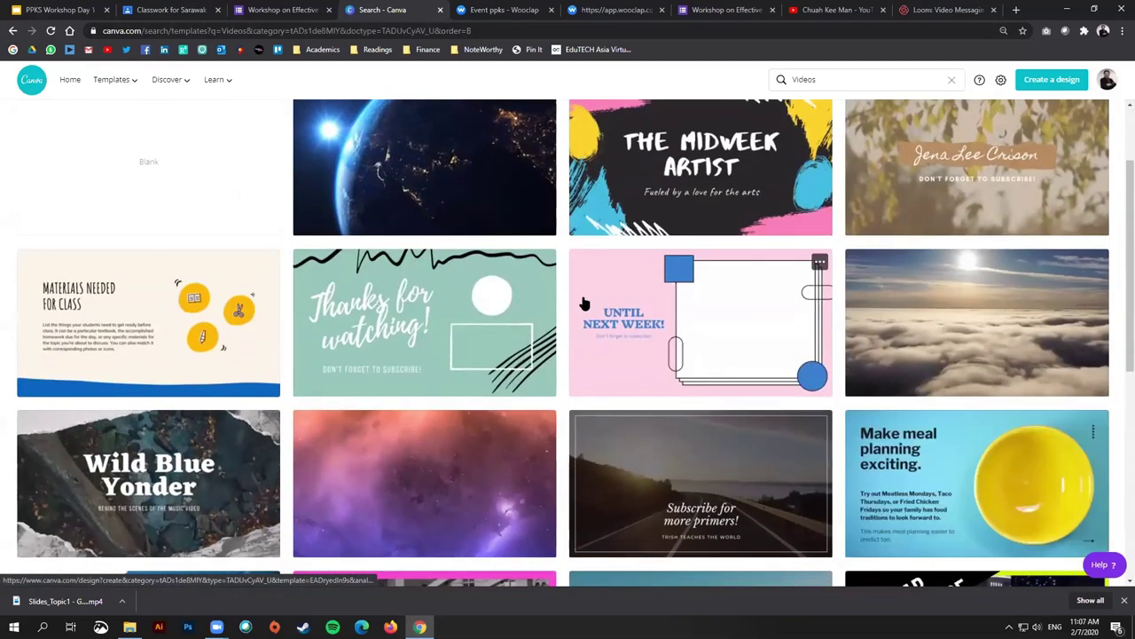
pyautogui.click(730, 313)
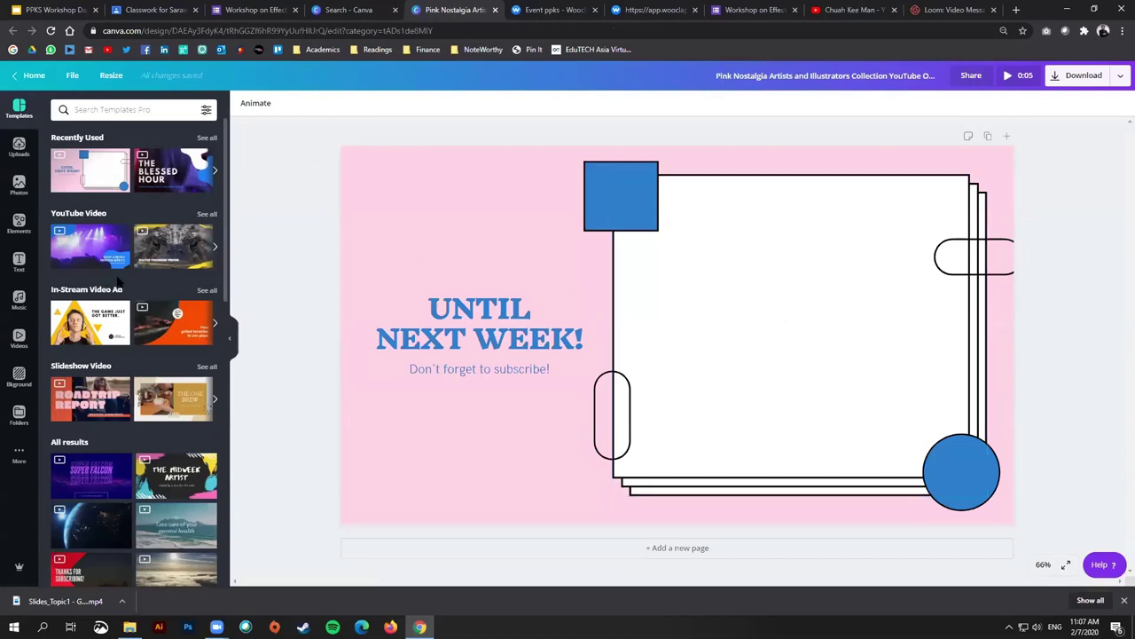
# Step: Apply the pink template, preview it full screen, and add a blank second page
pyautogui.click(86, 173)
pyautogui.click(771, 352)
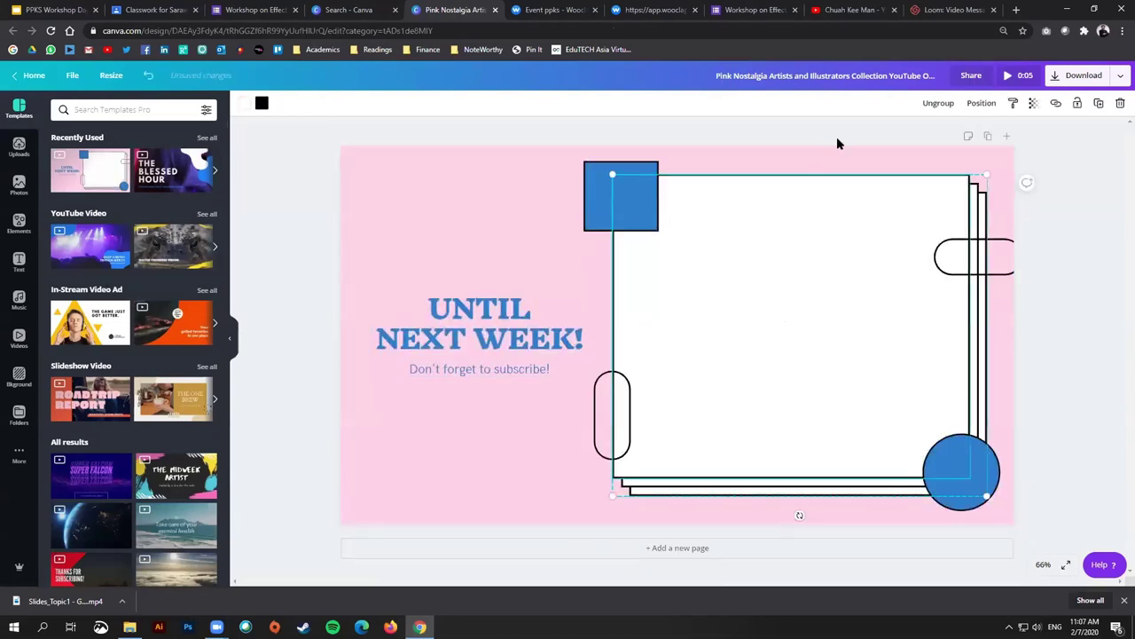
pyautogui.click(1011, 78)
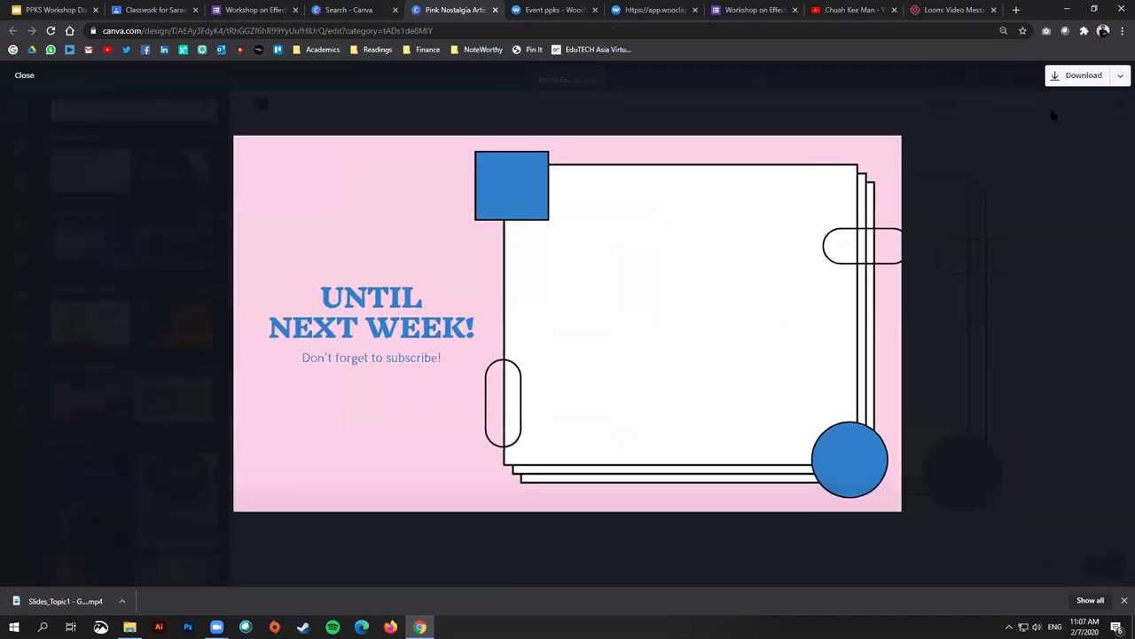
pyautogui.click(21, 75)
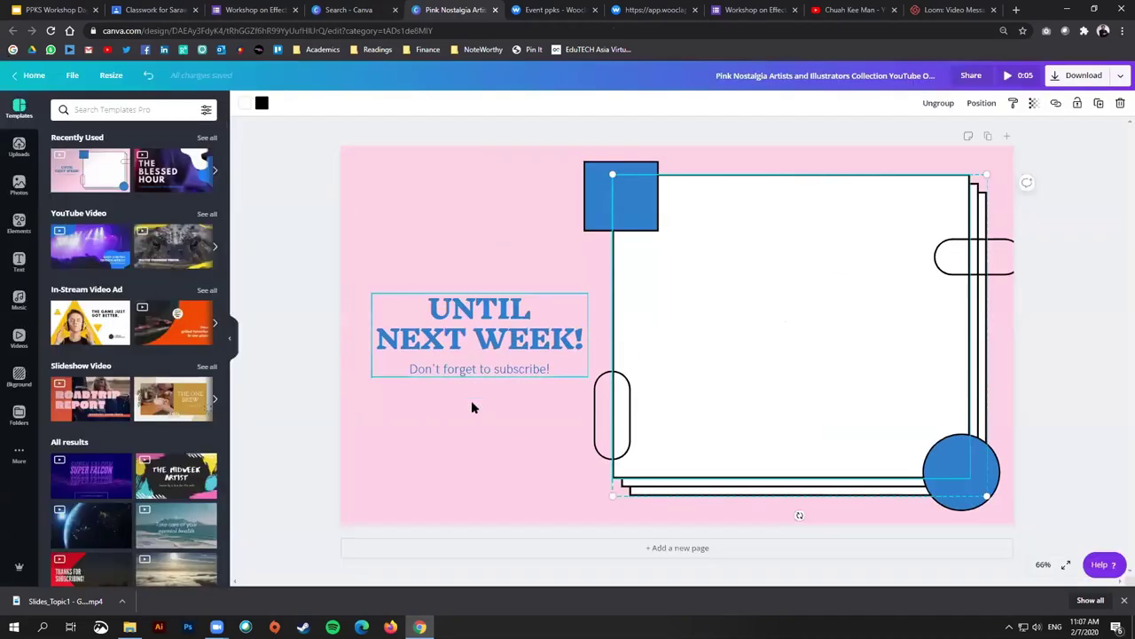
pyautogui.click(671, 549)
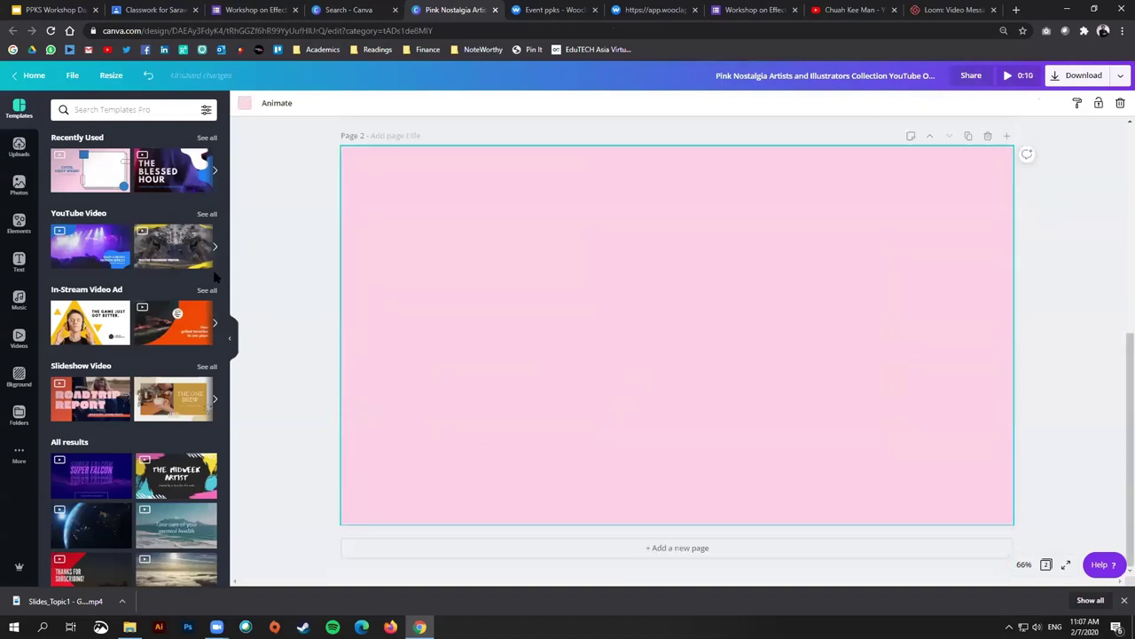
# Step: Change the page 1 heading from 'UNTIL NEXT WEEK!' to 'TOPIC OF THE WEEK'
pyautogui.scroll(5, 724, 383)
pyautogui.click(712, 289)
pyautogui.click(413, 337)
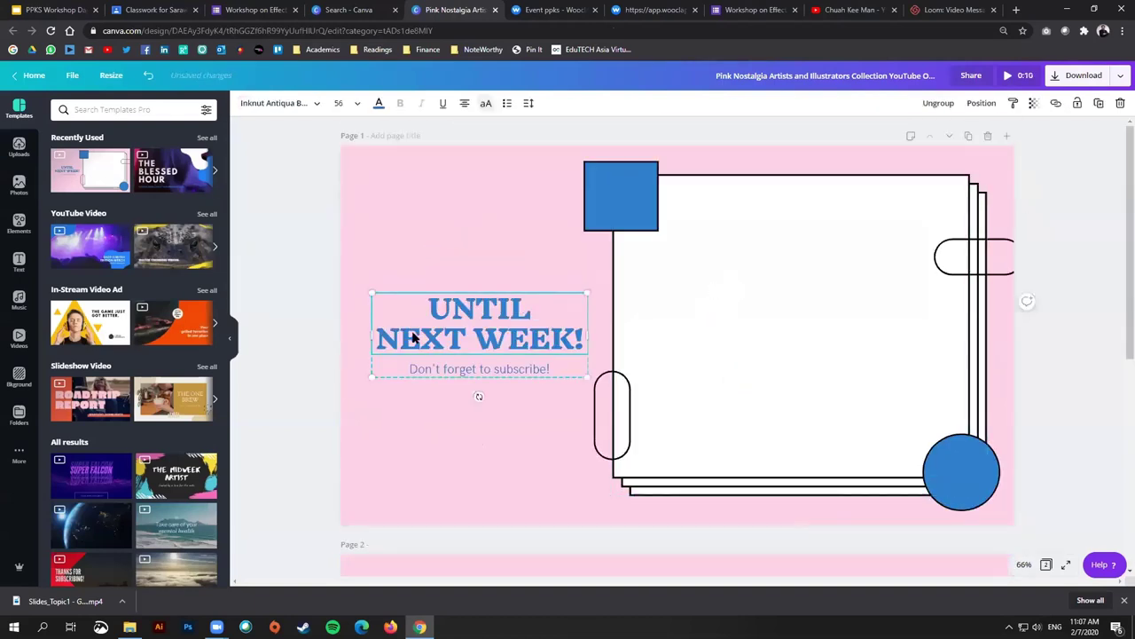
pyautogui.doubleClick(413, 337)
pyautogui.click(426, 309)
pyautogui.moveTo(449, 306); pyautogui.dragTo(584, 329)
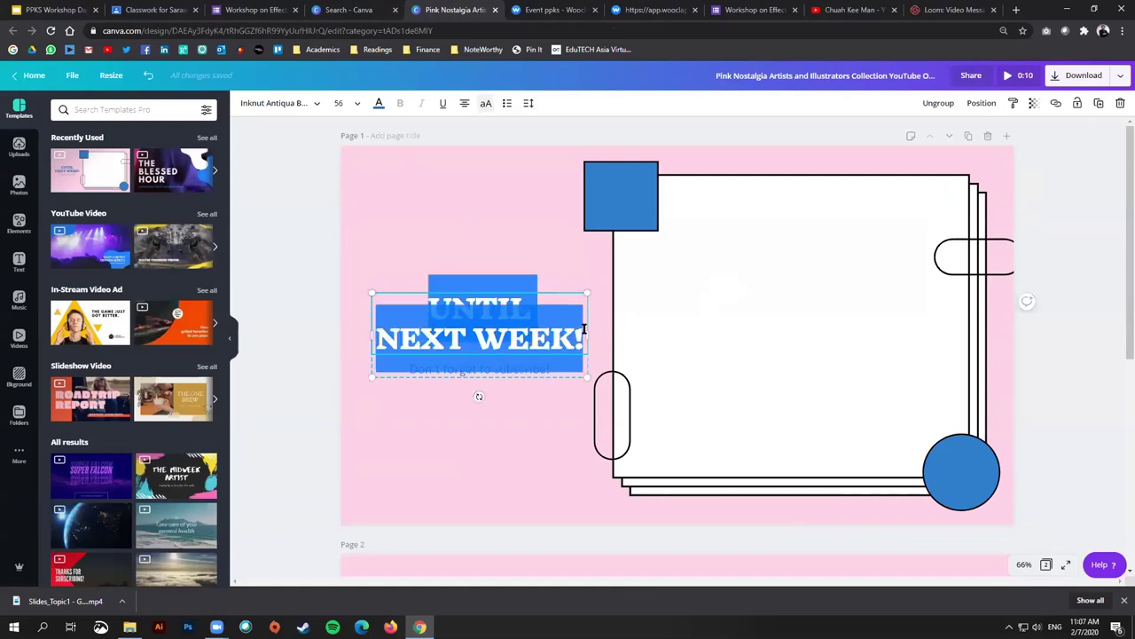
pyautogui.write('T')
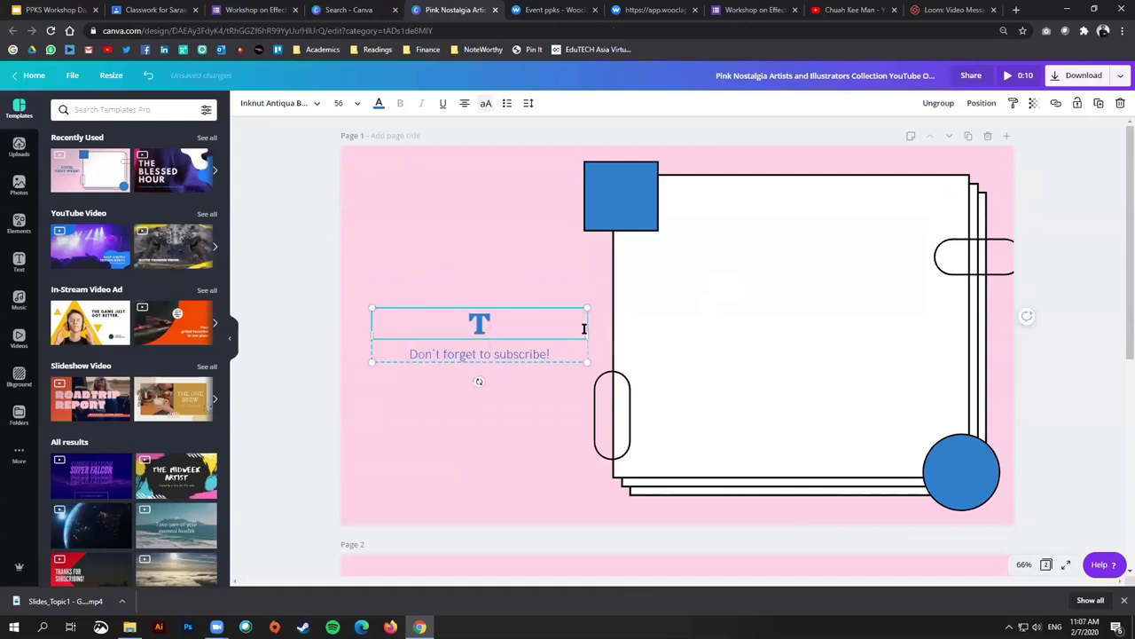
pyautogui.write('OPIC OF THE')
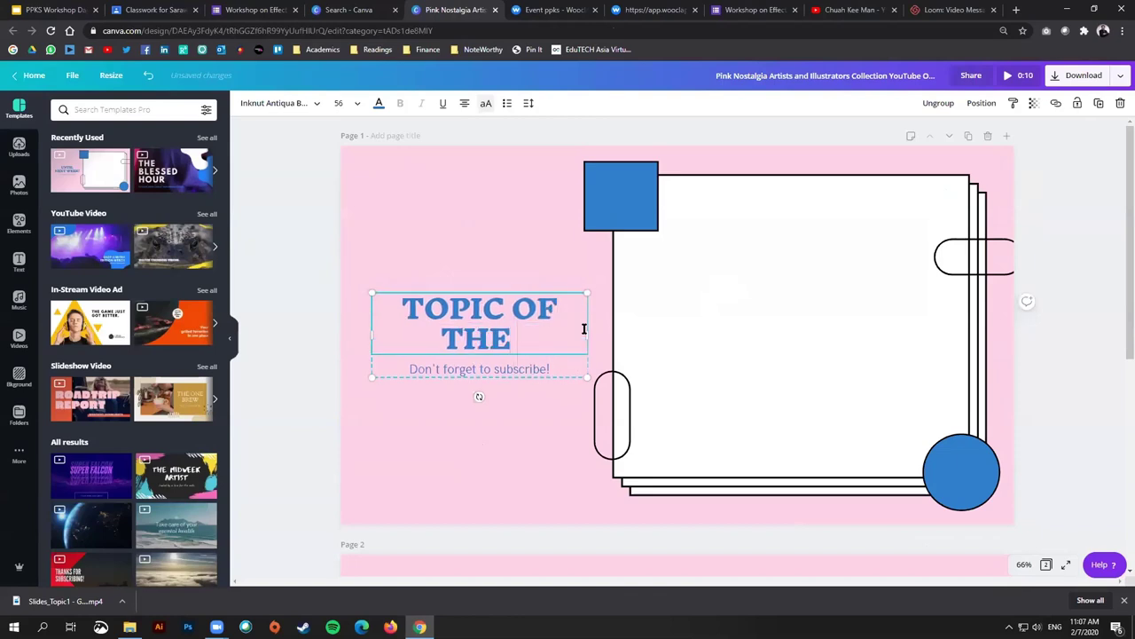
pyautogui.write(' WEEK')
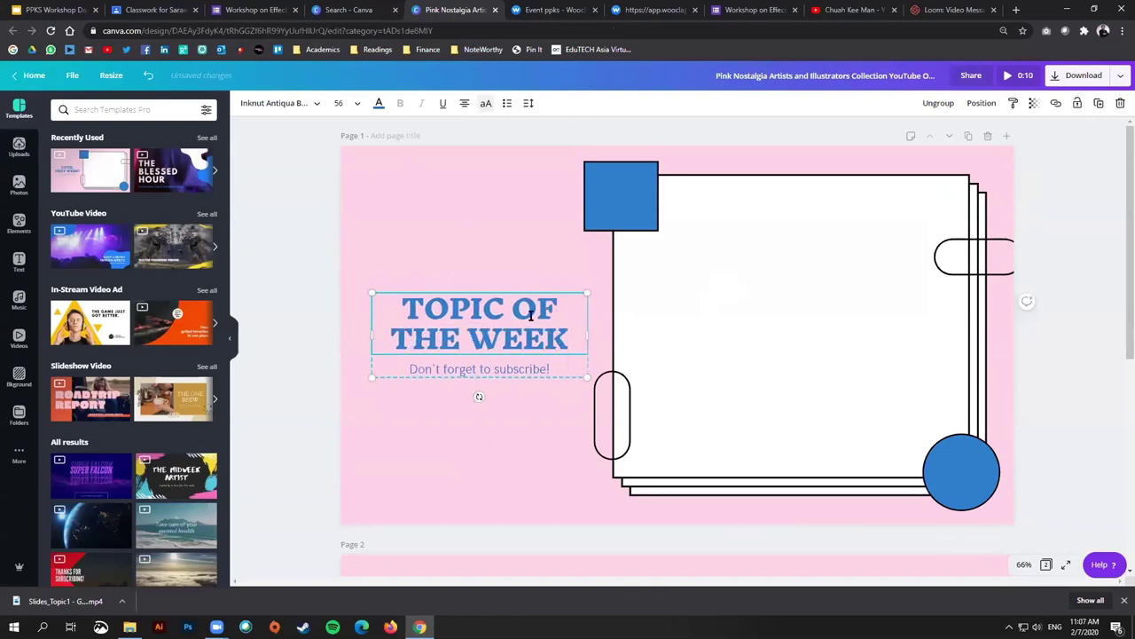
# Step: Replace the subtitle 'Don't forget to subscribe!' with 'Intro to Technology'
pyautogui.click(410, 369)
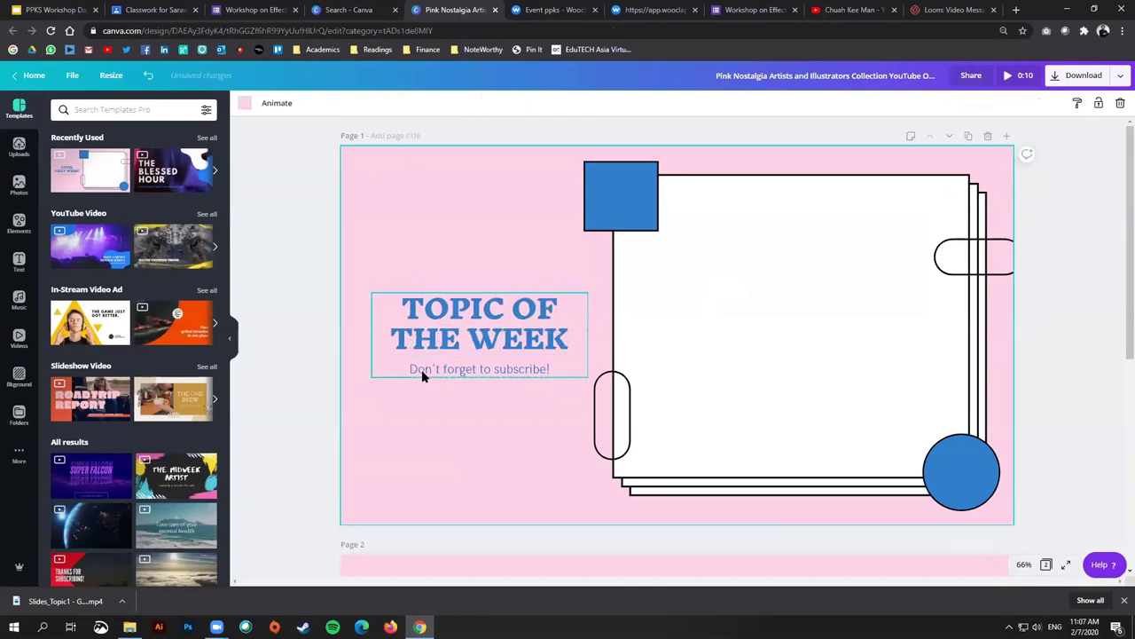
pyautogui.doubleClick(423, 369)
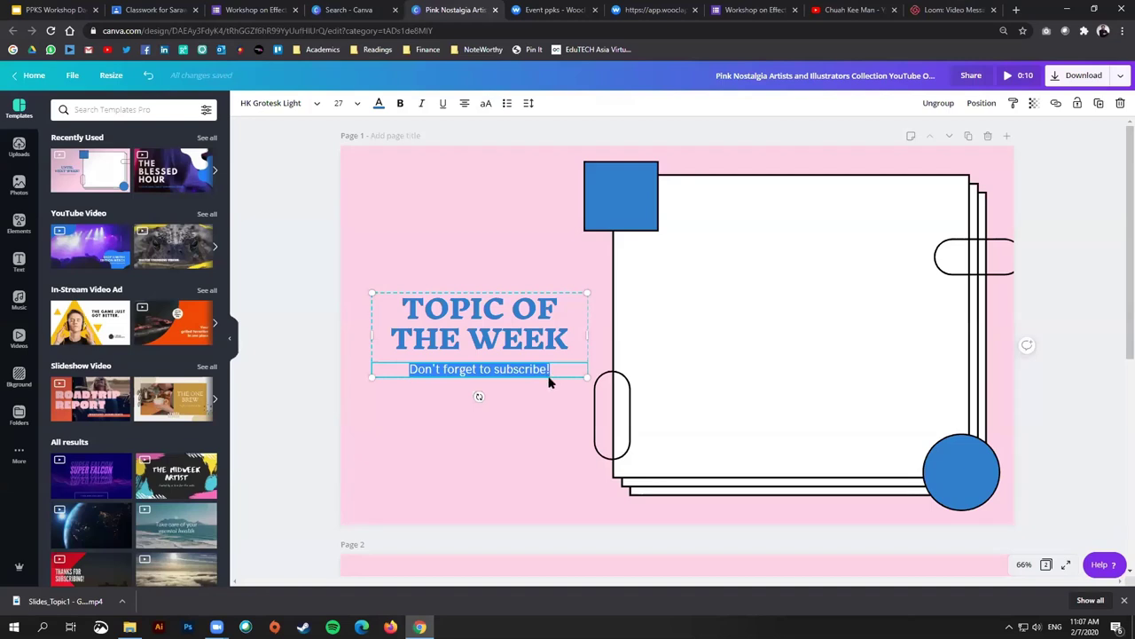
pyautogui.press('BackSpace')
pyautogui.write('Intro to ')
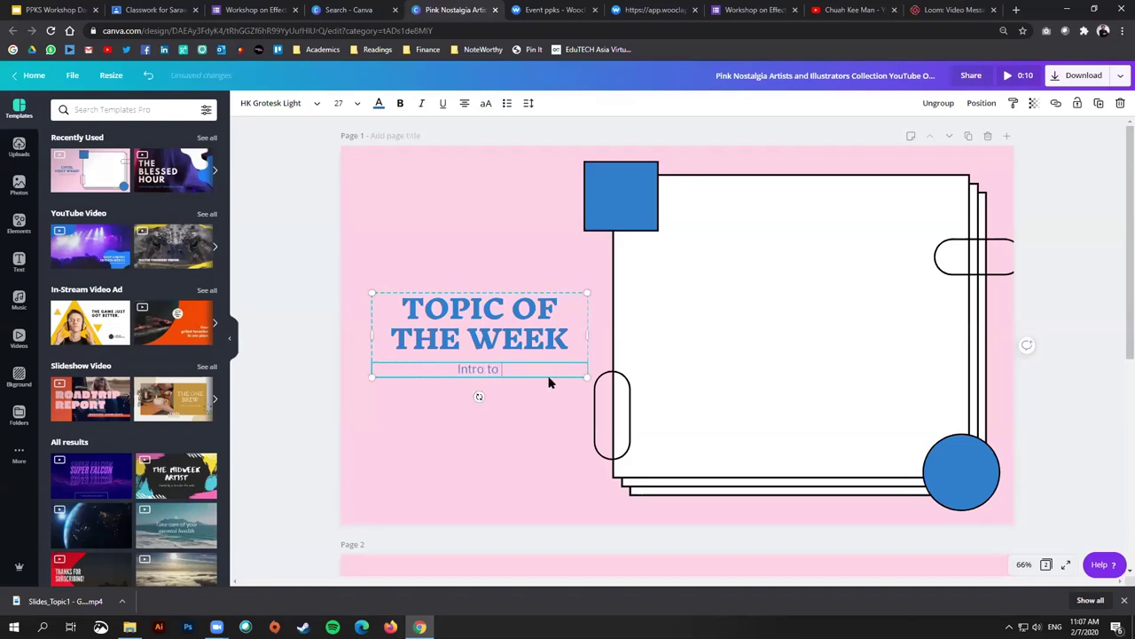
pyautogui.write('Technology')
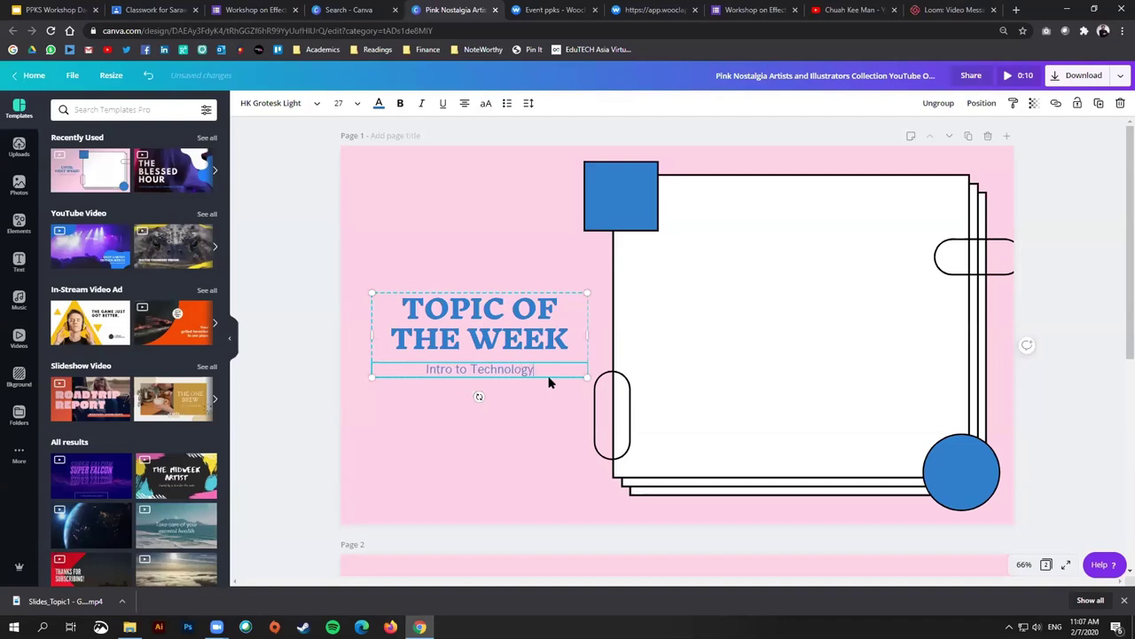
pyautogui.click(674, 250)
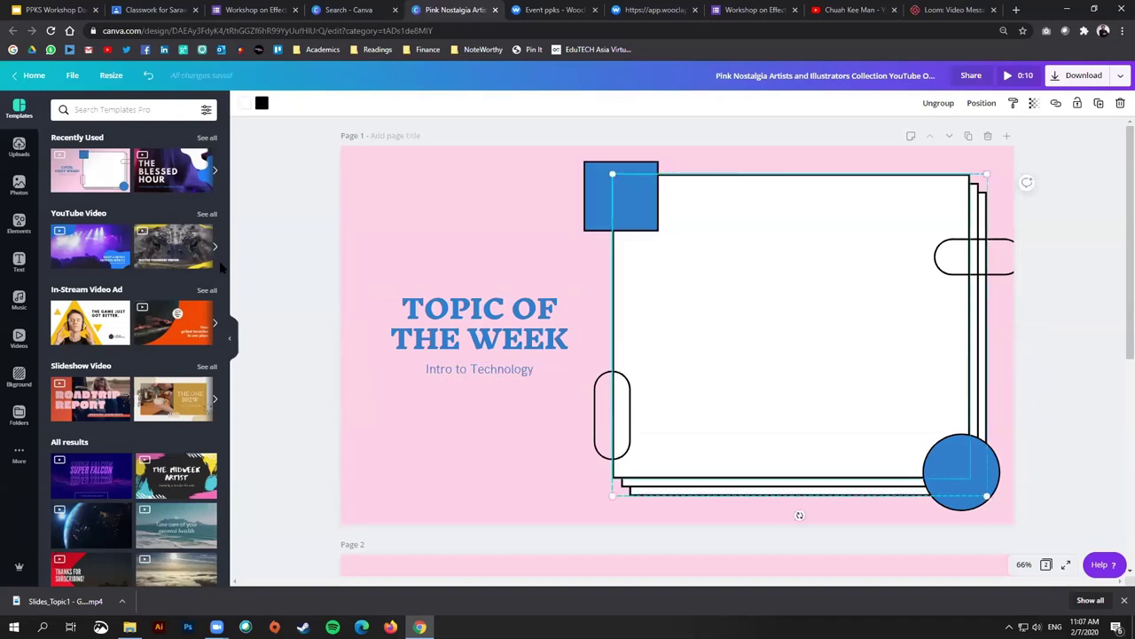
# Step: Check uploaded videos, then search the stock video library for 'technology'
pyautogui.click(19, 145)
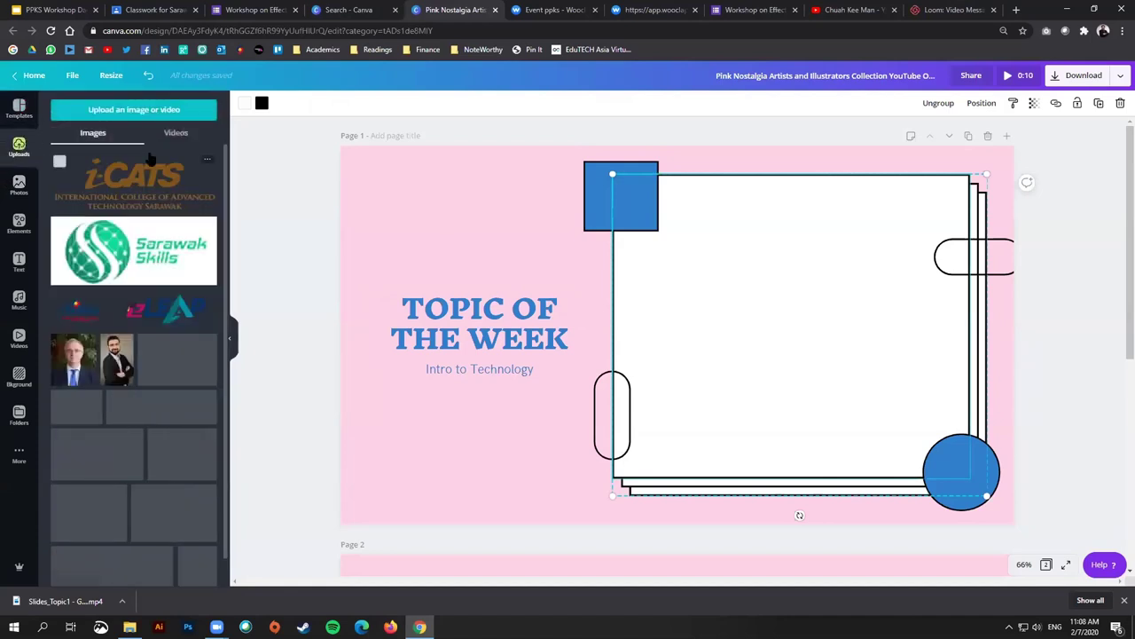
pyautogui.click(173, 135)
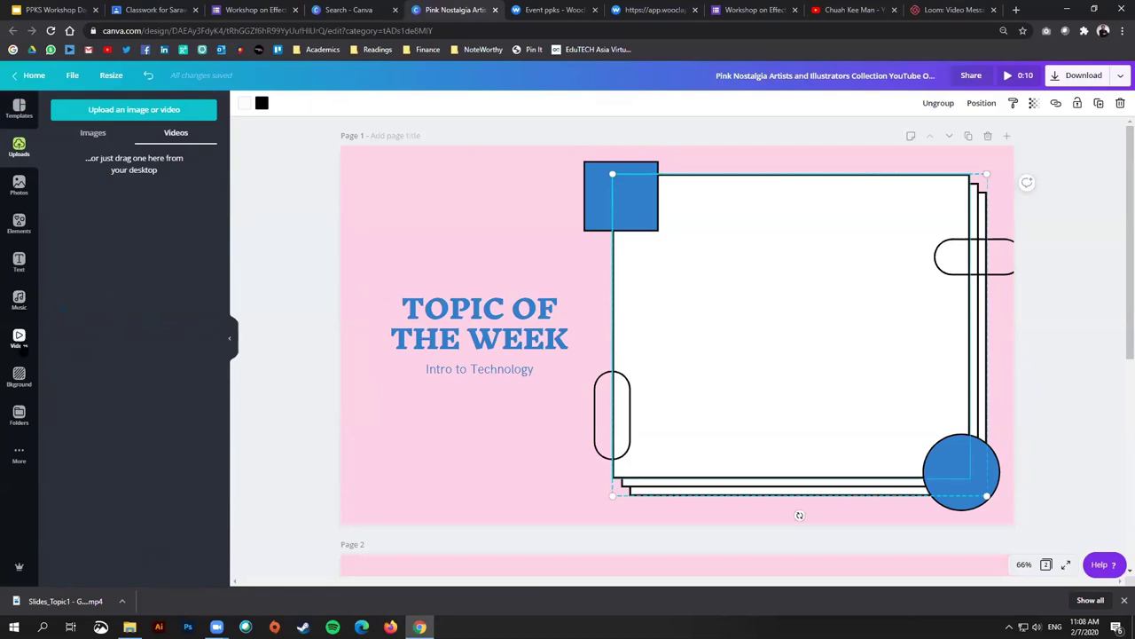
pyautogui.click(18, 339)
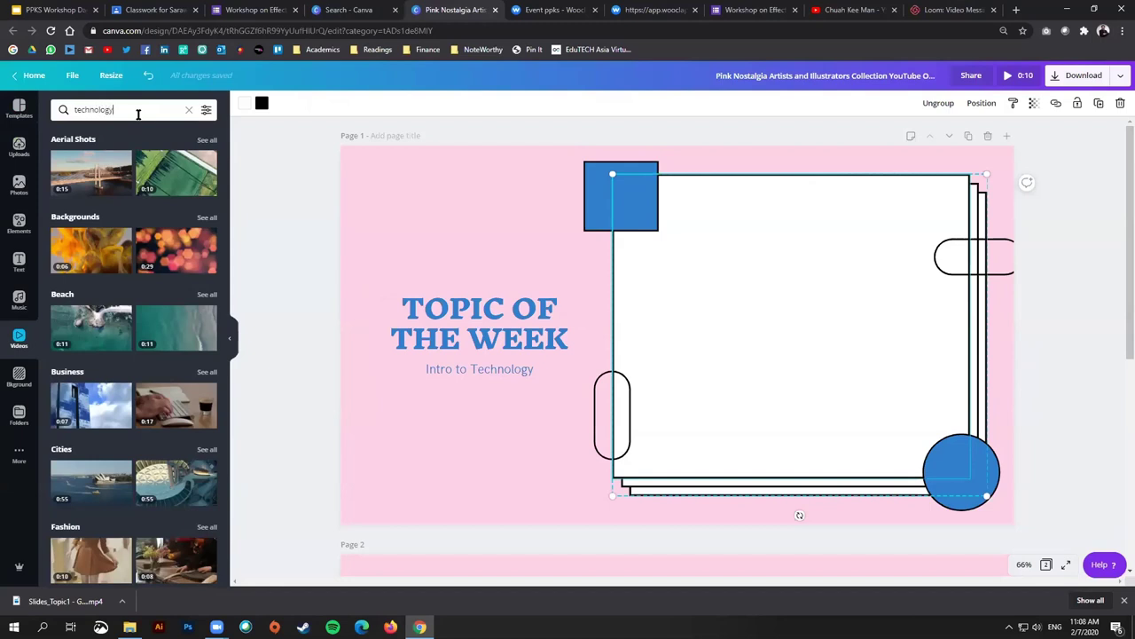
pyautogui.write('technology')
pyautogui.press('Return')
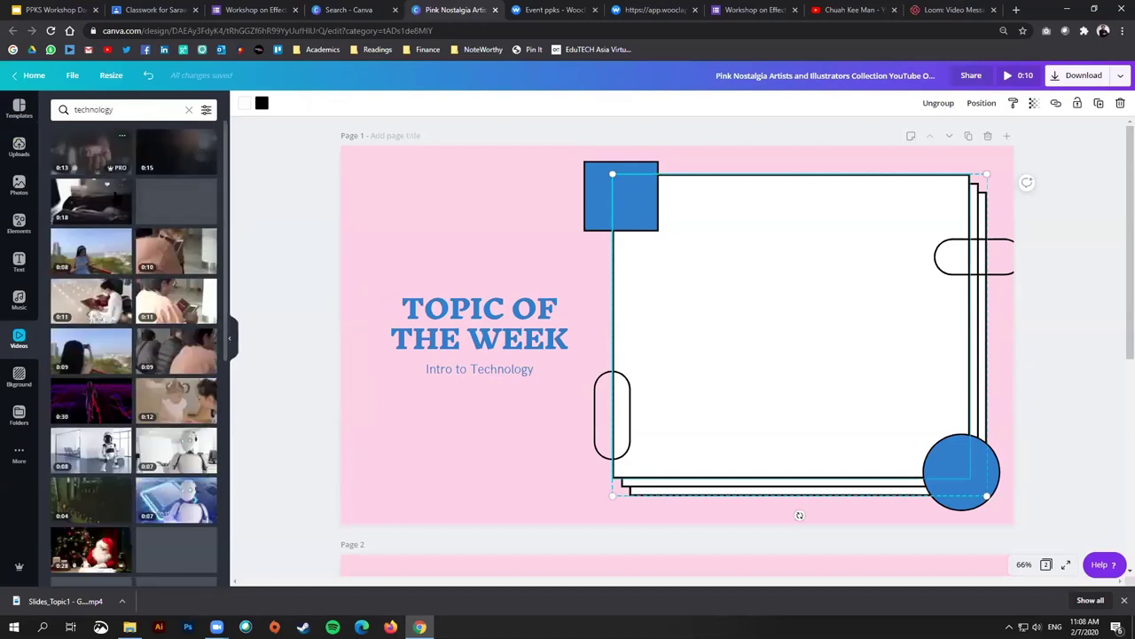
pyautogui.moveTo(107, 153); pyautogui.dragTo(129, 155)
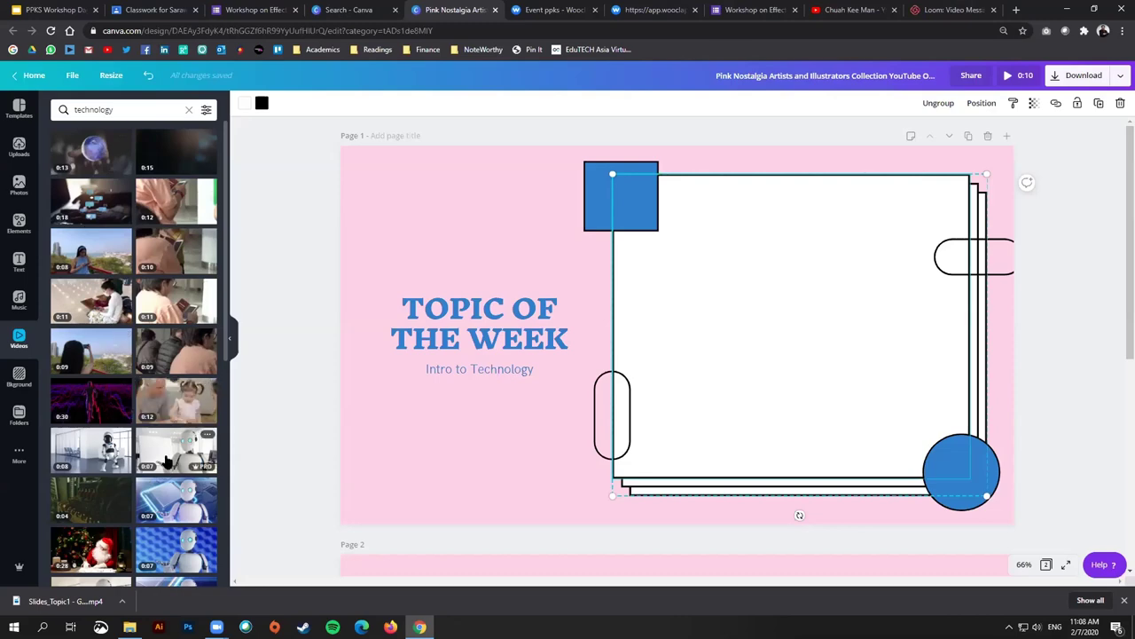
pyautogui.scroll(-2, 175, 399)
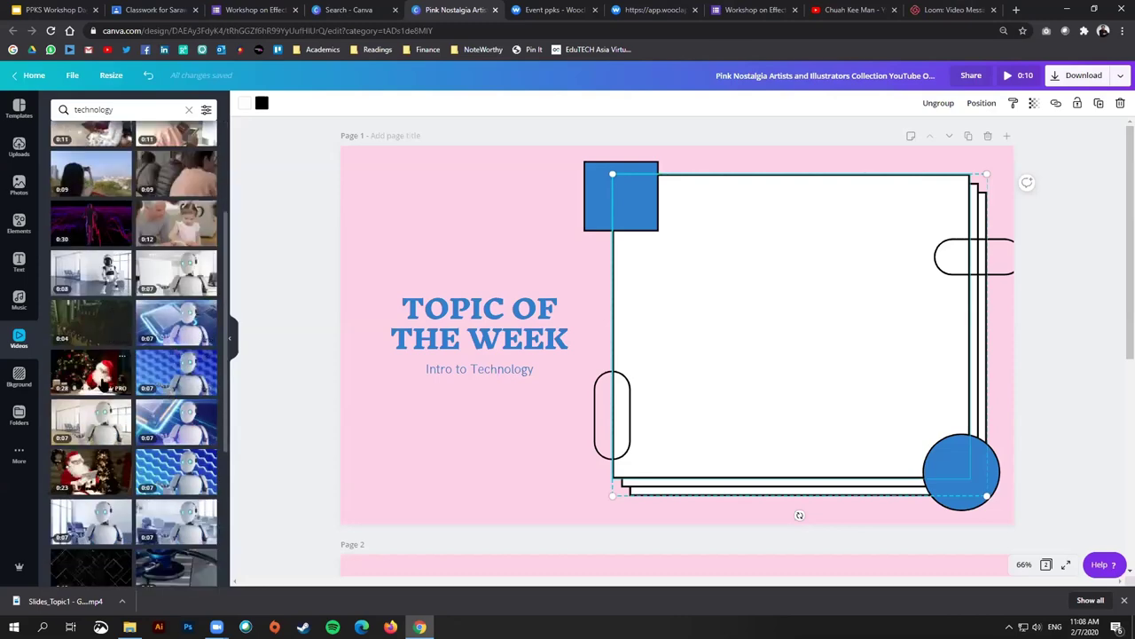
pyautogui.scroll(-2, 116, 399)
pyautogui.scroll(1, 124, 266)
# Step: Search stock videos for 'computer' instead and filter the results to free only
pyautogui.moveTo(125, 115); pyautogui.dragTo(57, 103)
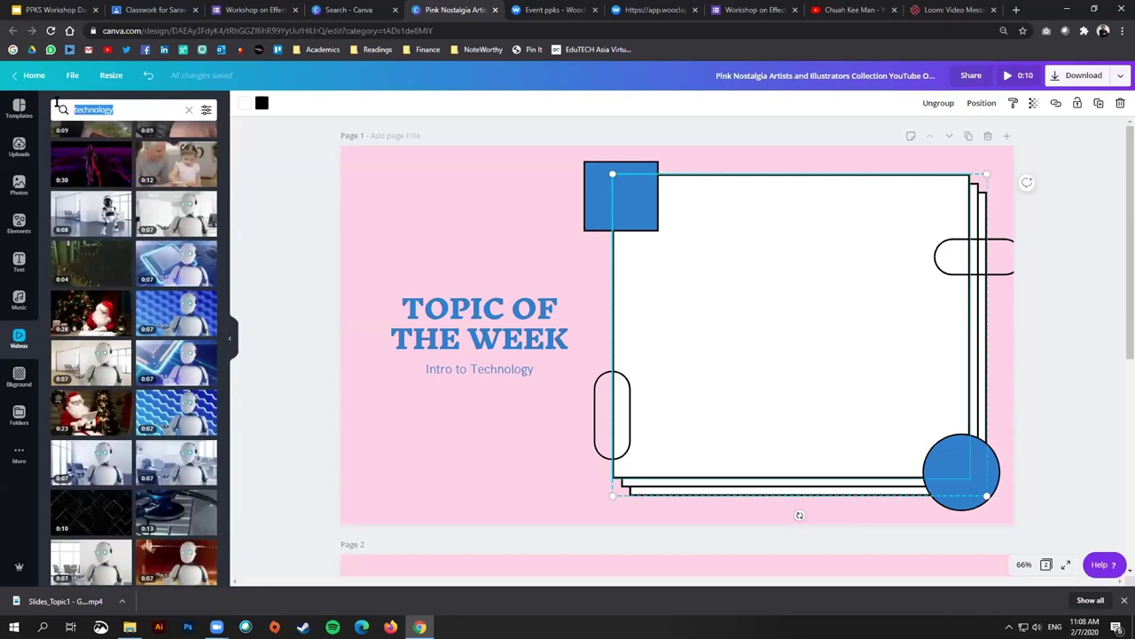
pyautogui.write('computer')
pyautogui.press('Return')
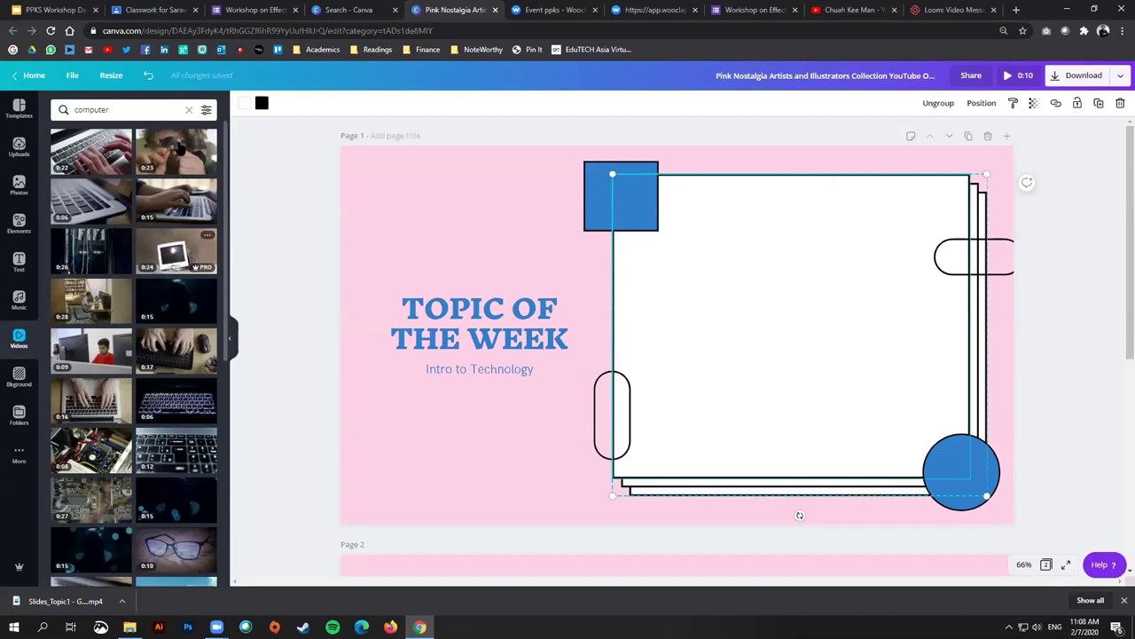
pyautogui.click(206, 110)
pyautogui.click(71, 162)
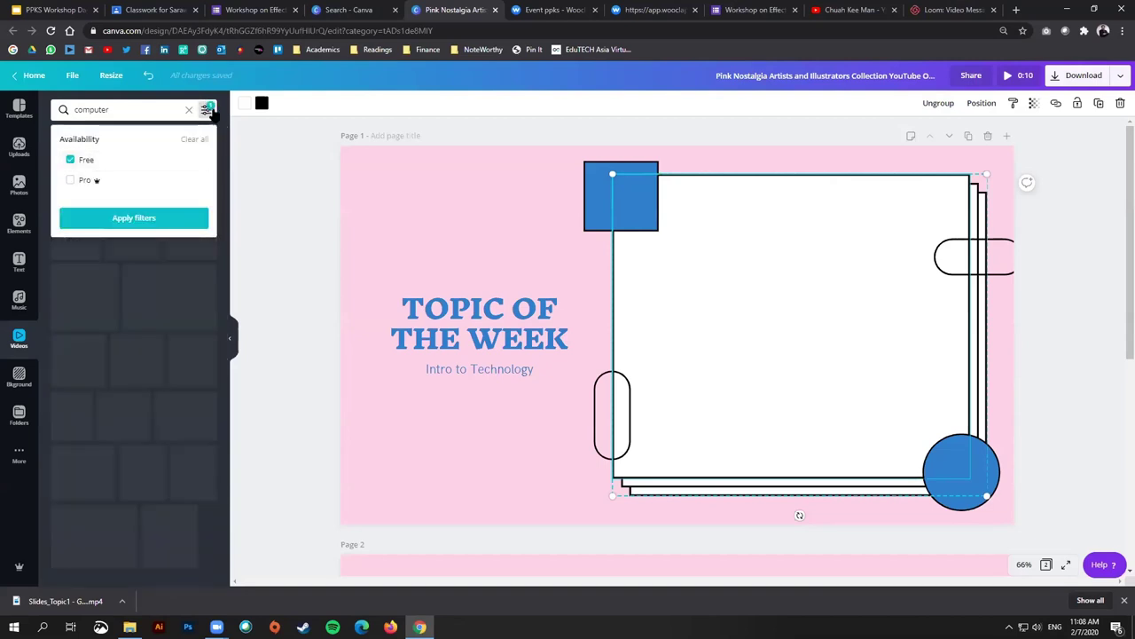
pyautogui.click(207, 109)
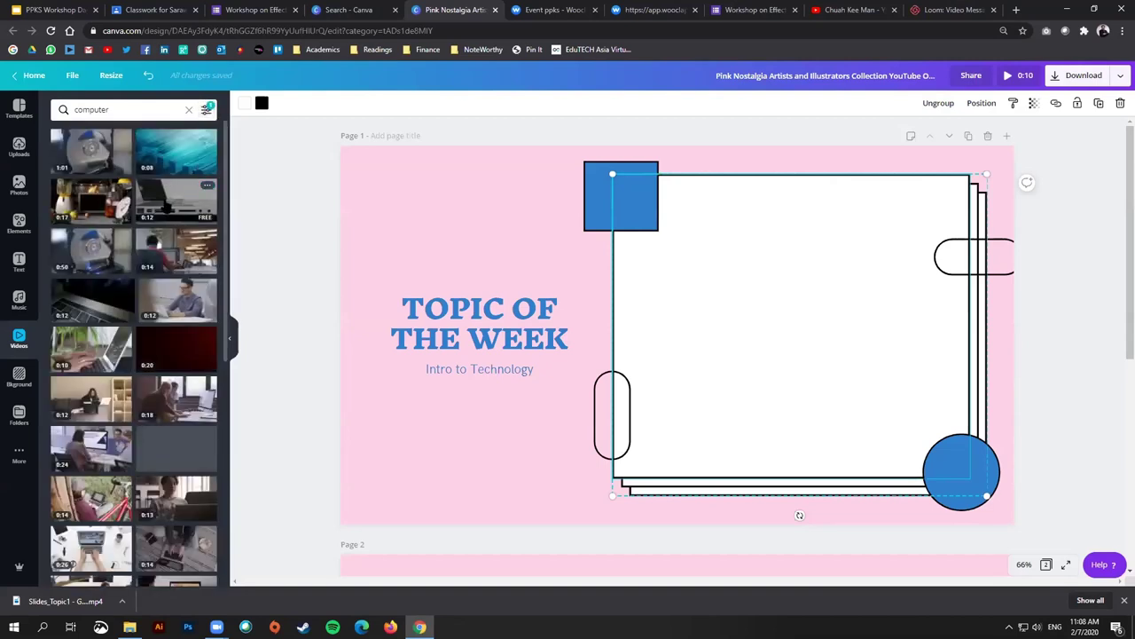
# Step: Place the free laptop clip on page 1, sized and positioned to fill the white frame
pyautogui.moveTo(196, 204); pyautogui.dragTo(339, 218)
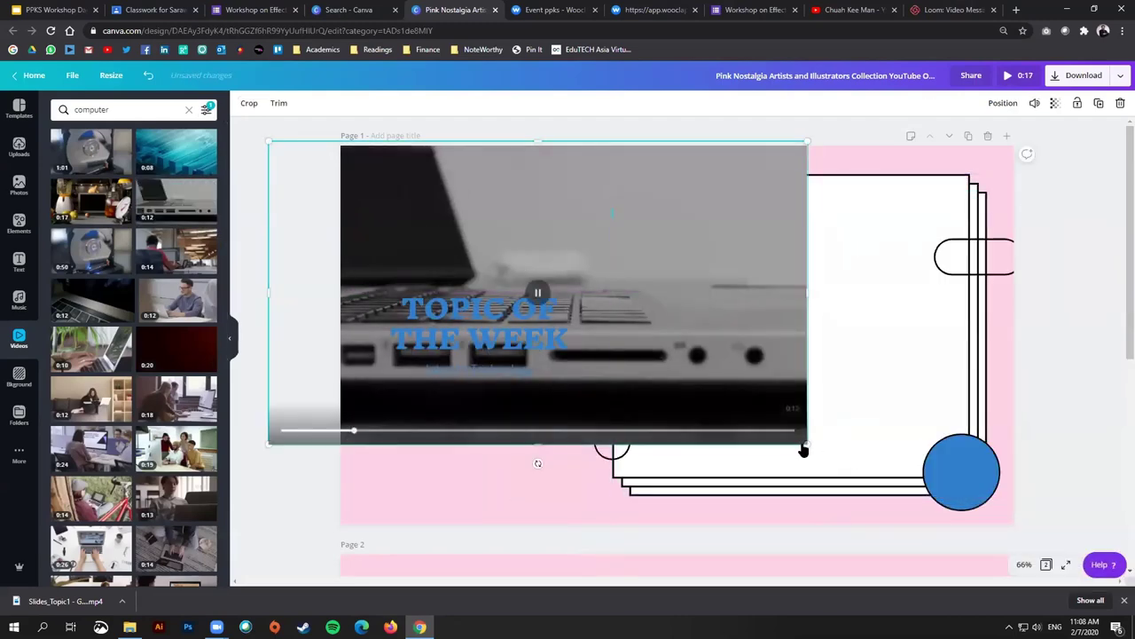
pyautogui.moveTo(804, 449); pyautogui.dragTo(577, 314)
pyautogui.moveTo(394, 175); pyautogui.dragTo(742, 269)
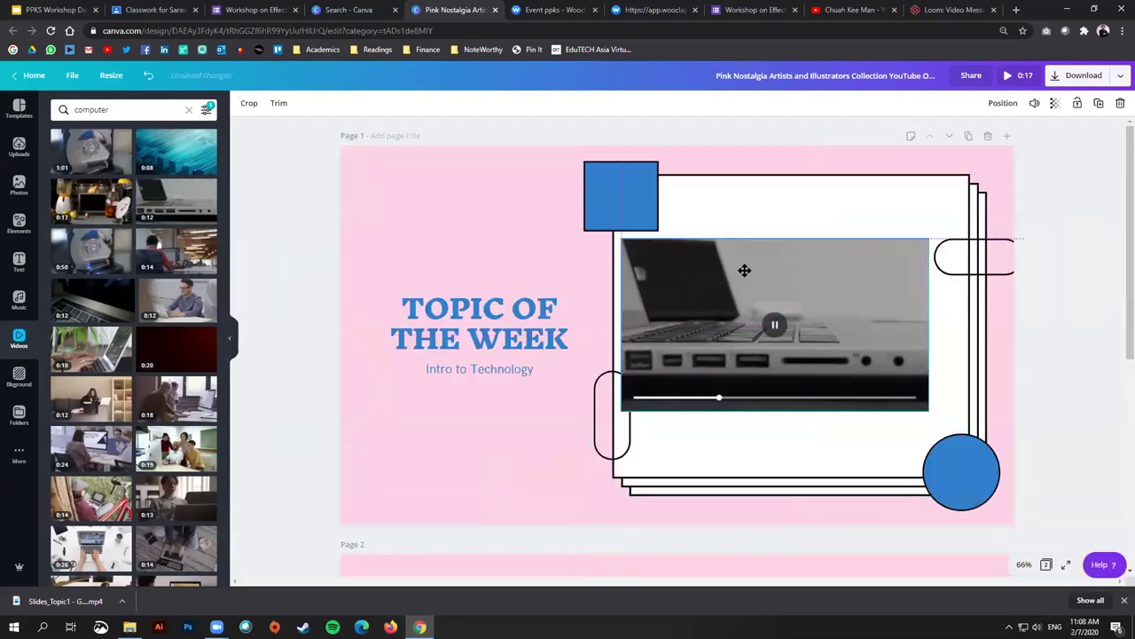
pyautogui.moveTo(930, 414); pyautogui.dragTo(1009, 467)
# Step: Cover page 2 with the dark keyboard video, enlarged to fill the page
pyautogui.scroll(-3, 667, 421)
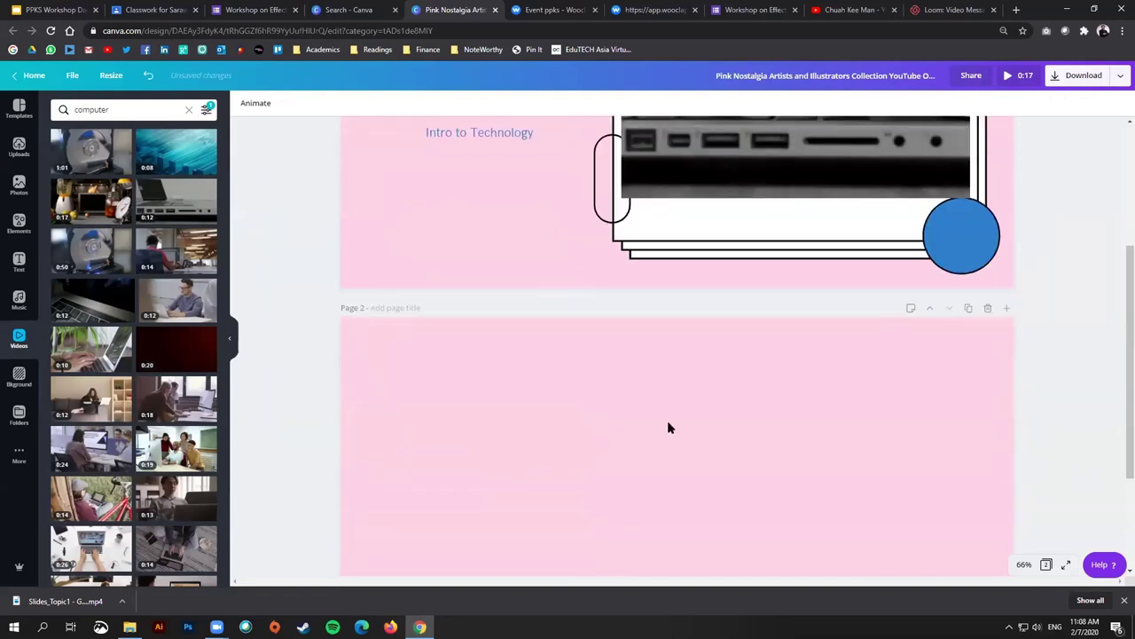
pyautogui.click(663, 426)
pyautogui.scroll(-2, 661, 426)
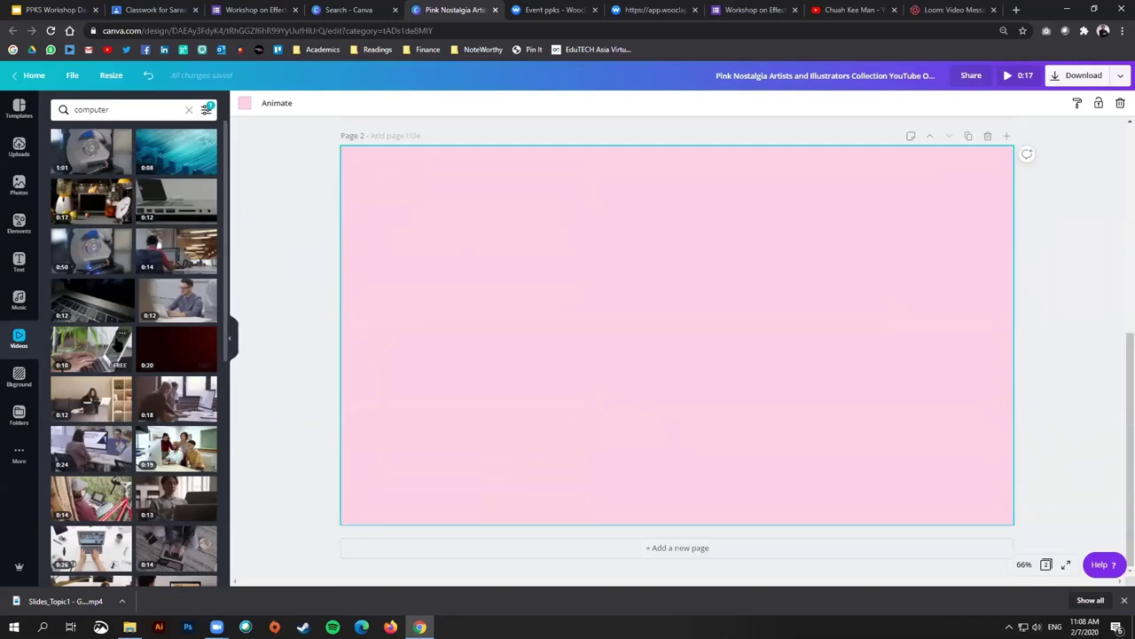
pyautogui.moveTo(114, 306); pyautogui.dragTo(420, 229)
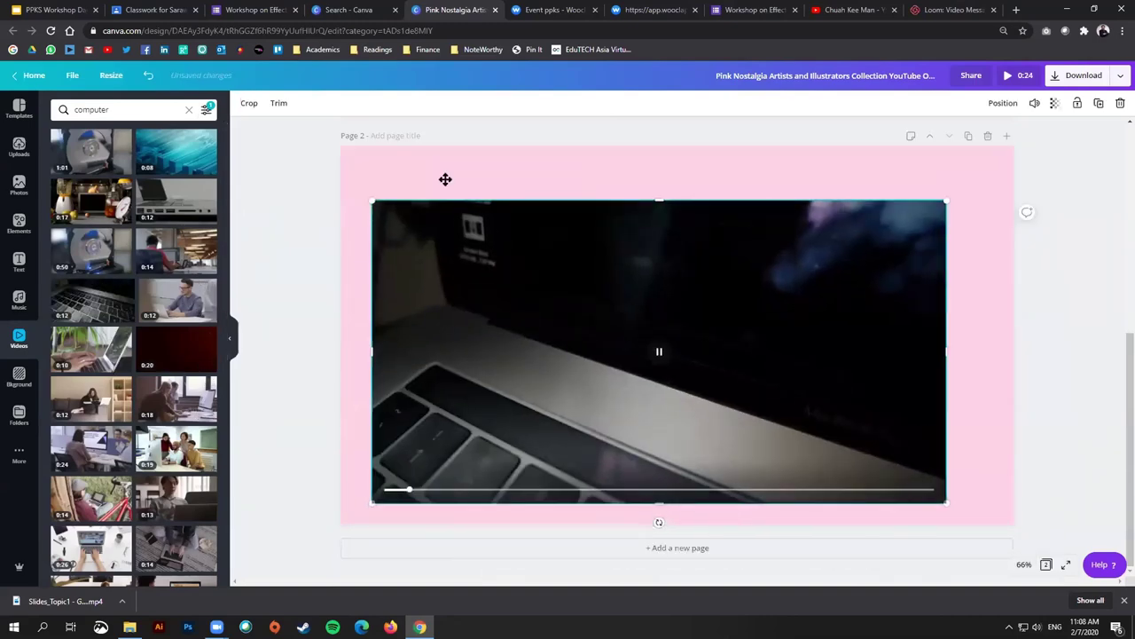
pyautogui.moveTo(948, 503); pyautogui.dragTo(1044, 555)
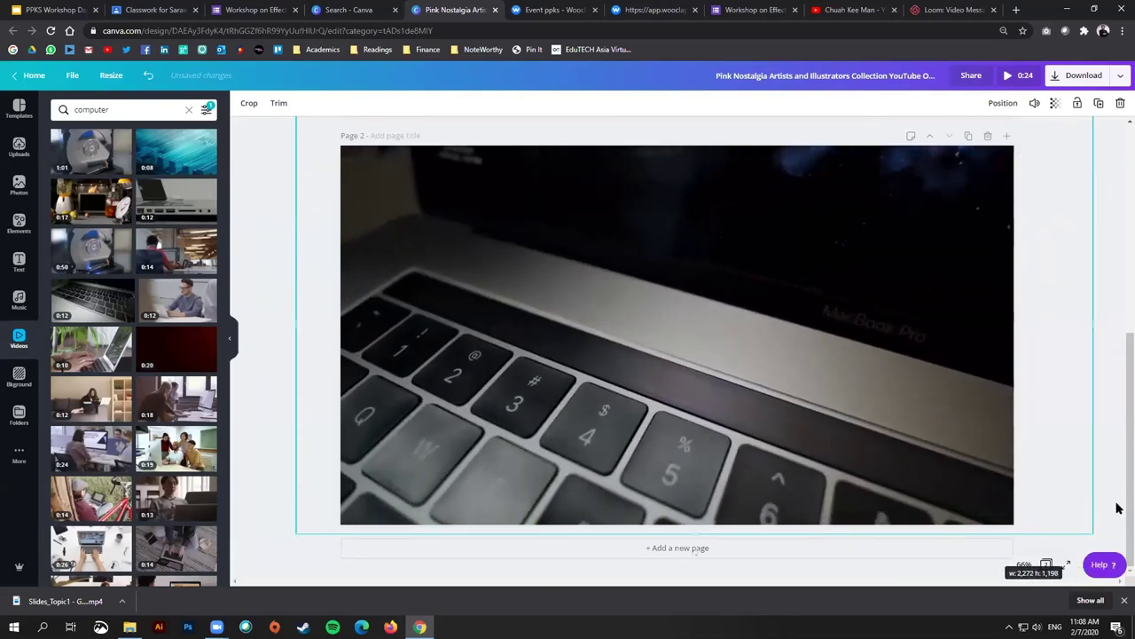
pyautogui.click(1105, 482)
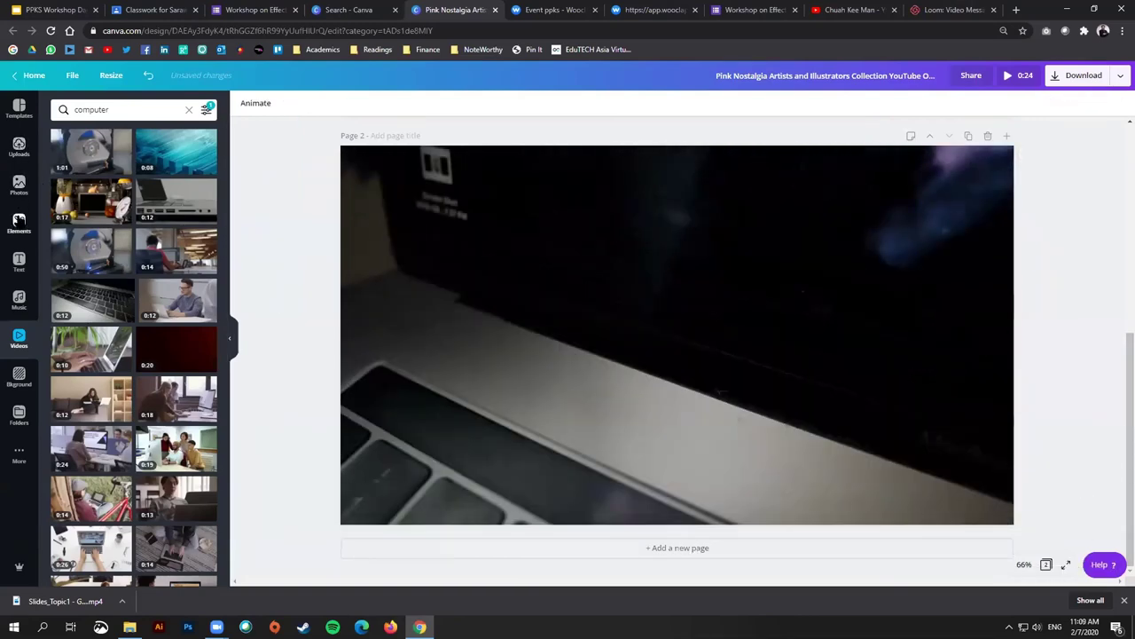
# Step: Add the 'cold, smooth & tasty' text combination and retitle its heading 'Key Point 1'
pyautogui.click(19, 260)
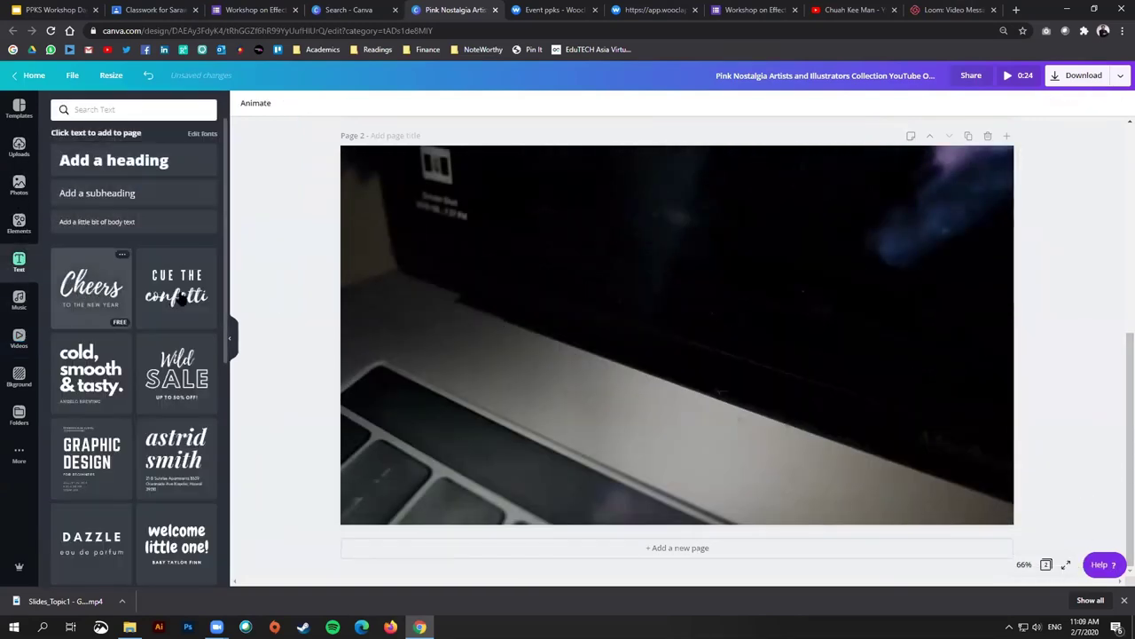
pyautogui.click(91, 371)
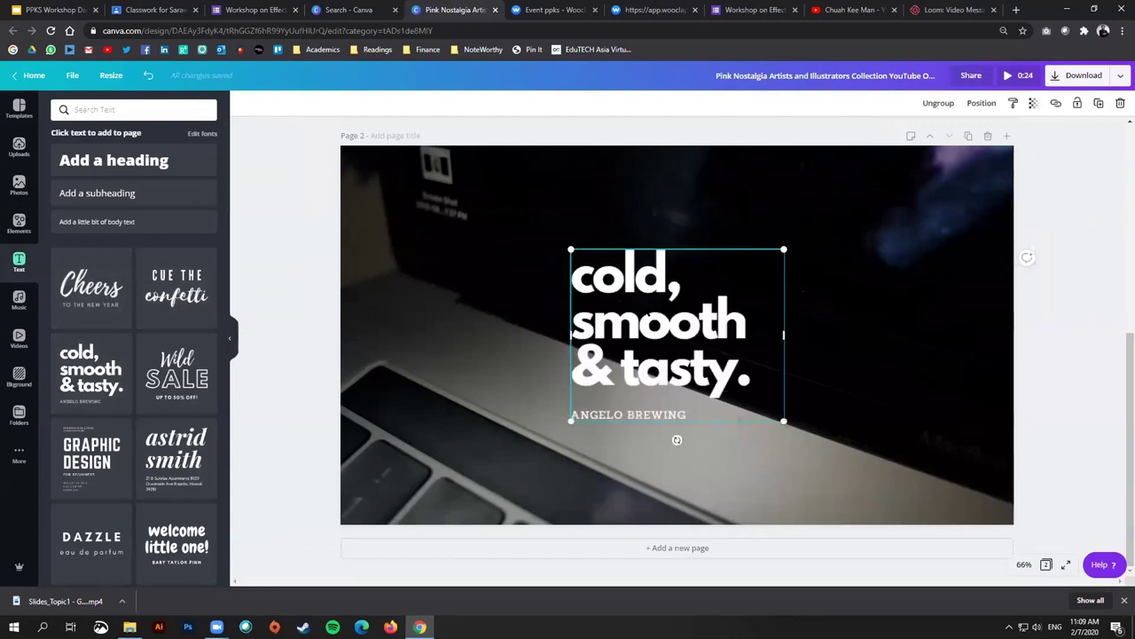
pyautogui.click(599, 323)
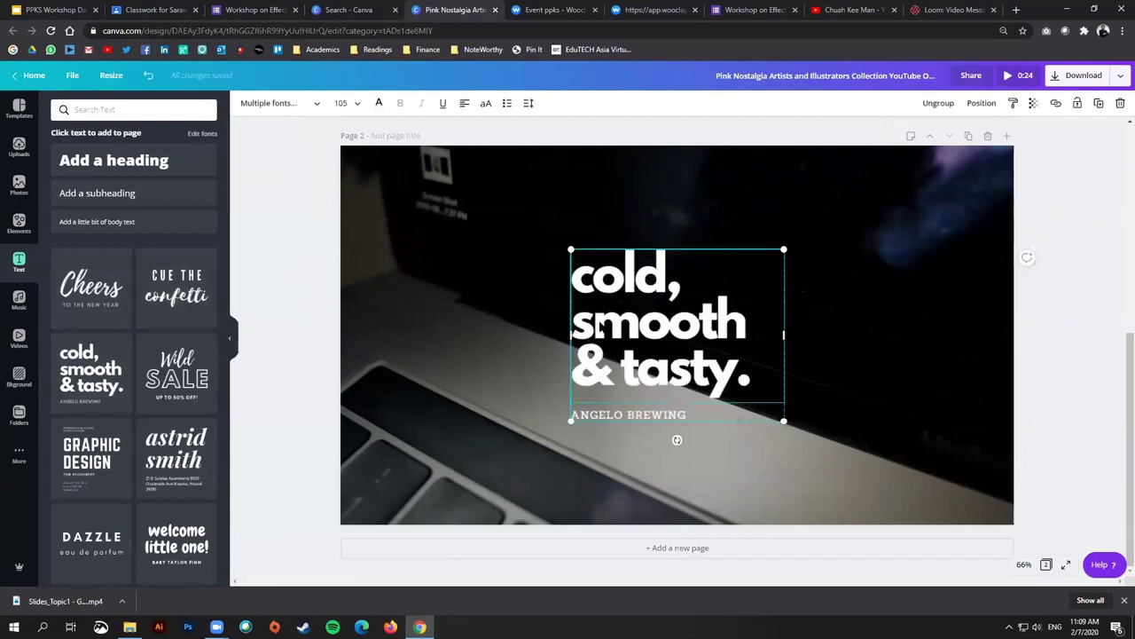
pyautogui.click(600, 323)
pyautogui.press('BackSpace')
pyautogui.write('Key Point 1')
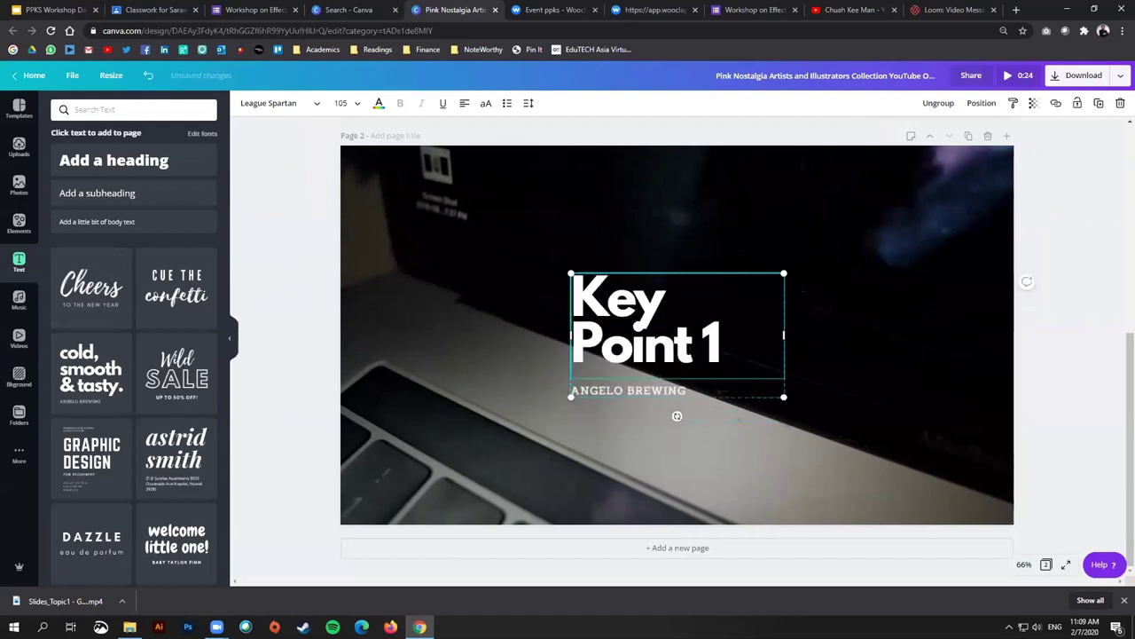
pyautogui.moveTo(784, 336); pyautogui.dragTo(916, 336)
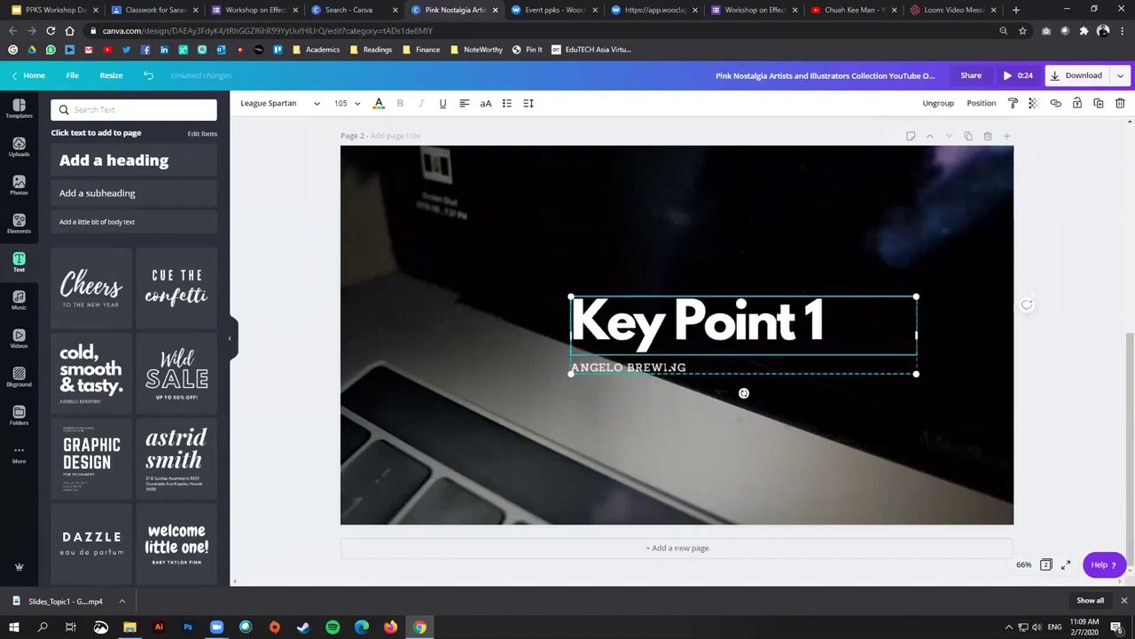
# Step: Replace the subheading text with 'BLA BLA....' followed by empty lines
pyautogui.click(573, 369)
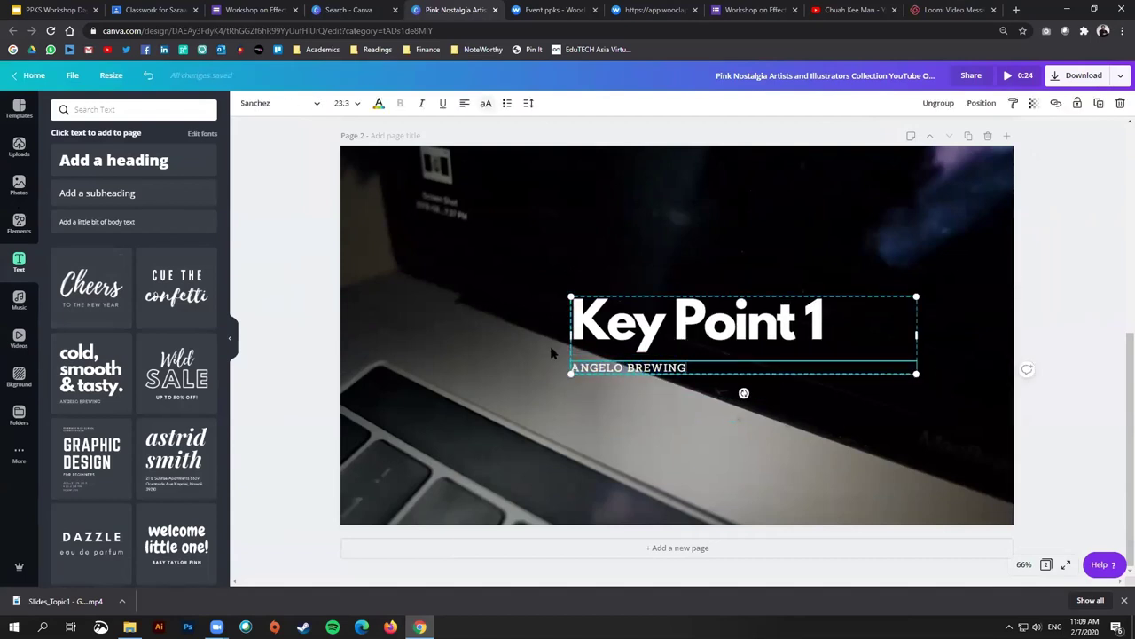
pyautogui.press('Return')
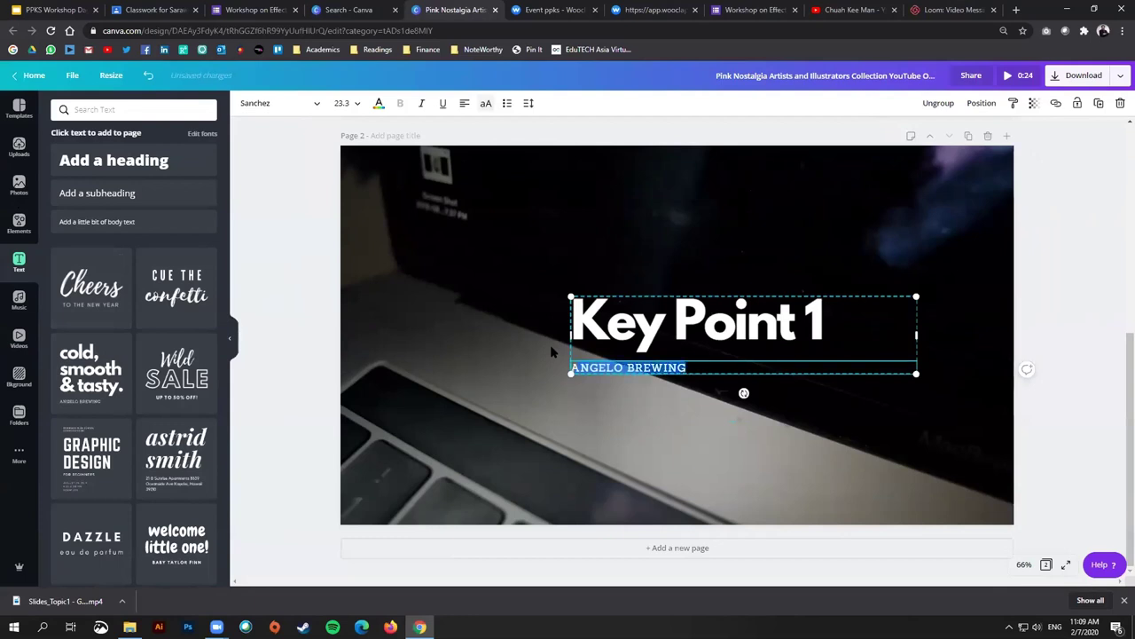
pyautogui.write('BLA BLA')
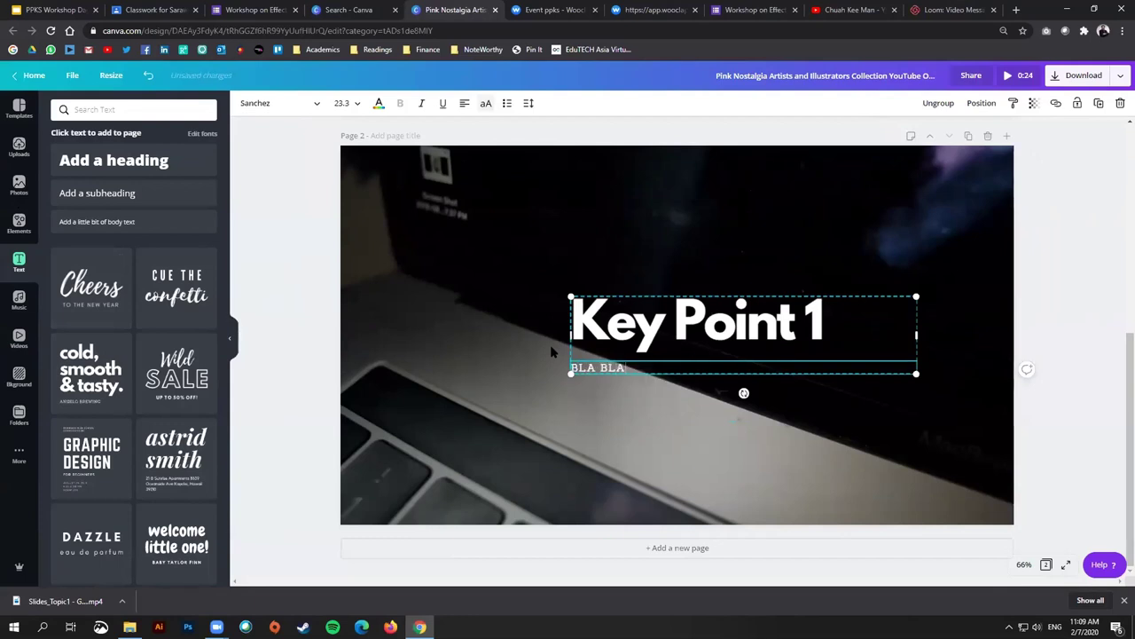
pyautogui.write('....')
pyautogui.press('Return')
pyautogui.press('Return')
pyautogui.press('Return')
pyautogui.press('Return')
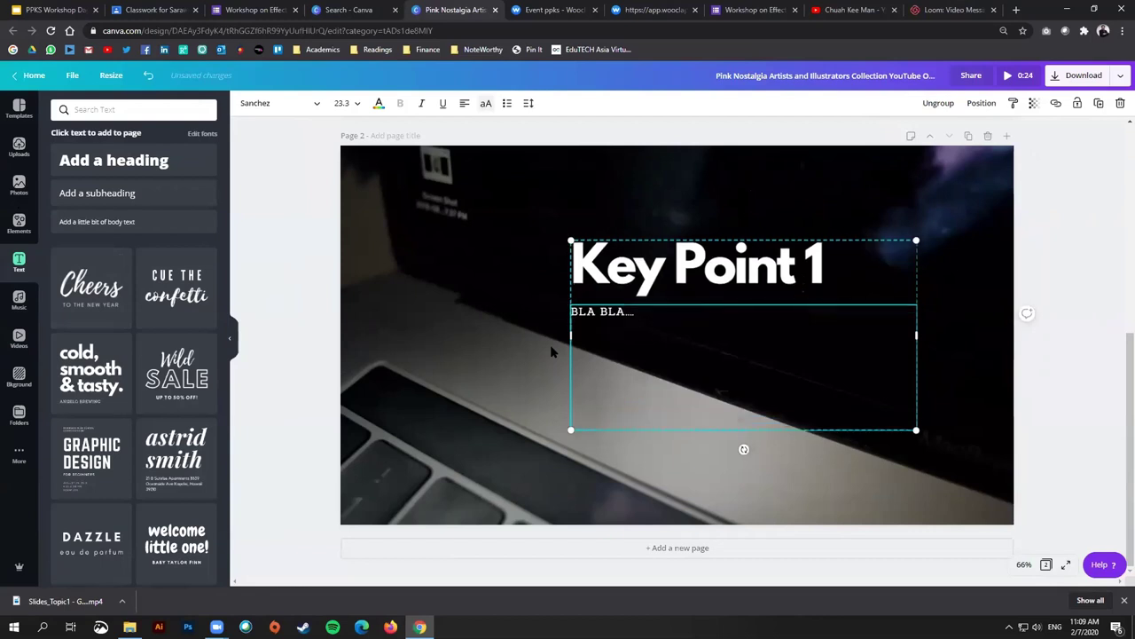
pyautogui.click(1035, 441)
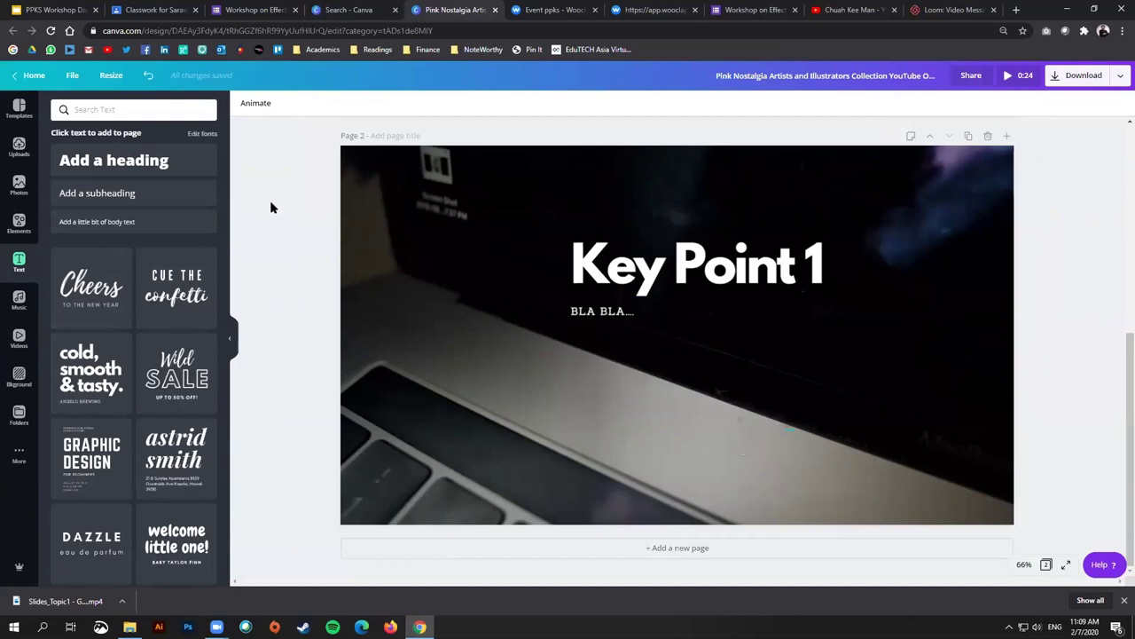
pyautogui.click(19, 147)
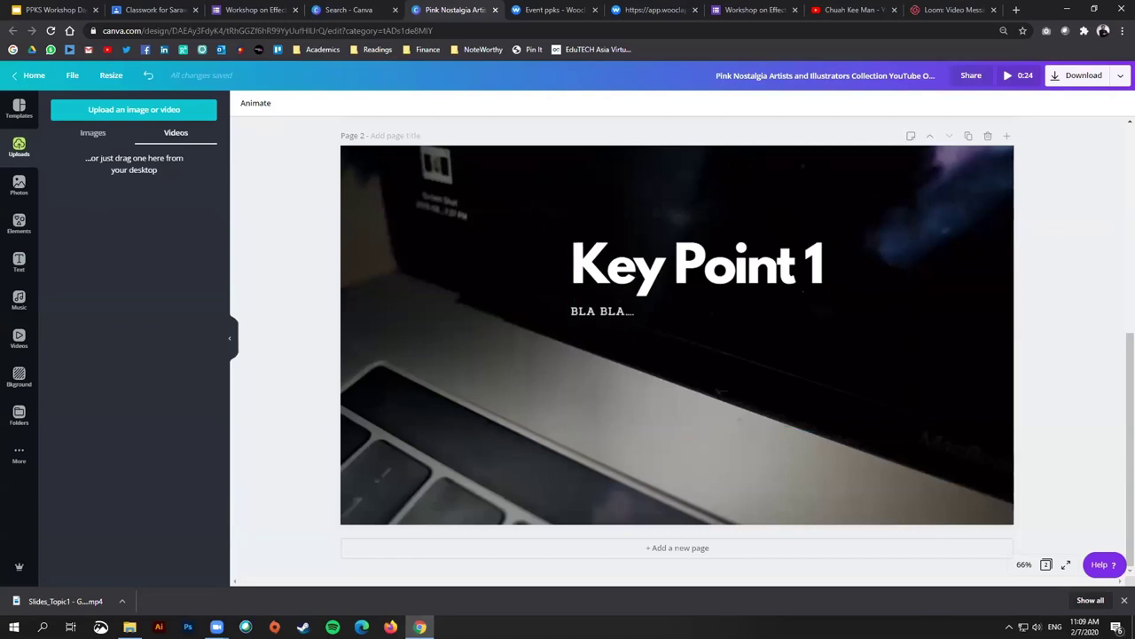
# Step: Return to the TOPIC OF THE WEEK page and play the 0:24 design full screen
pyautogui.scroll(5, 676, 334)
pyautogui.scroll(-5, 676, 335)
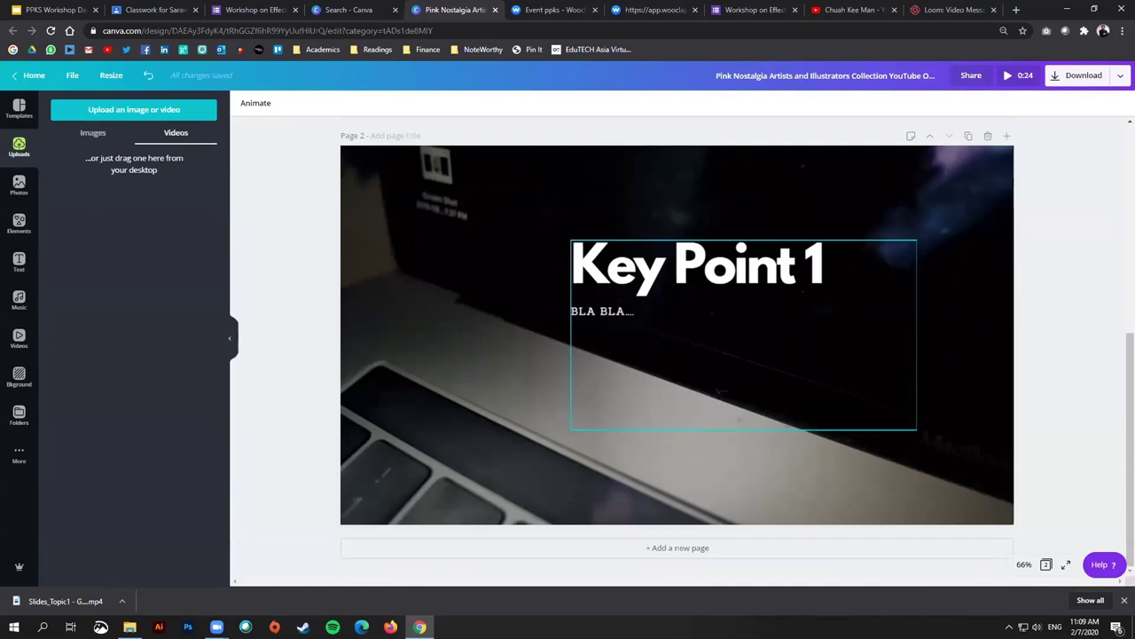
pyautogui.scroll(5, 717, 391)
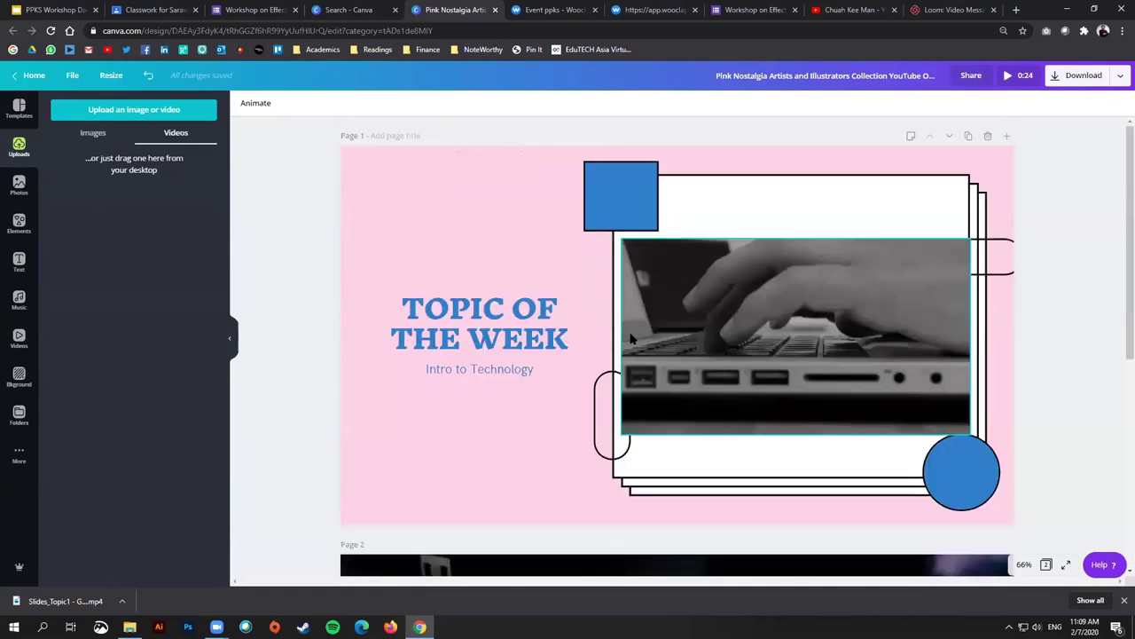
pyautogui.click(19, 108)
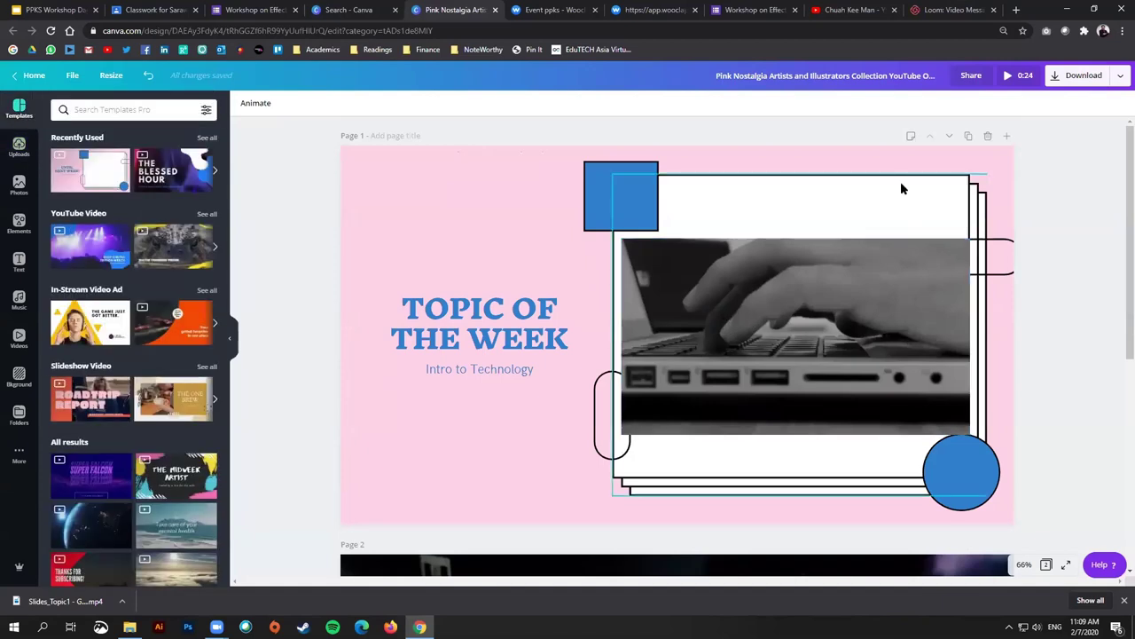
pyautogui.click(1009, 76)
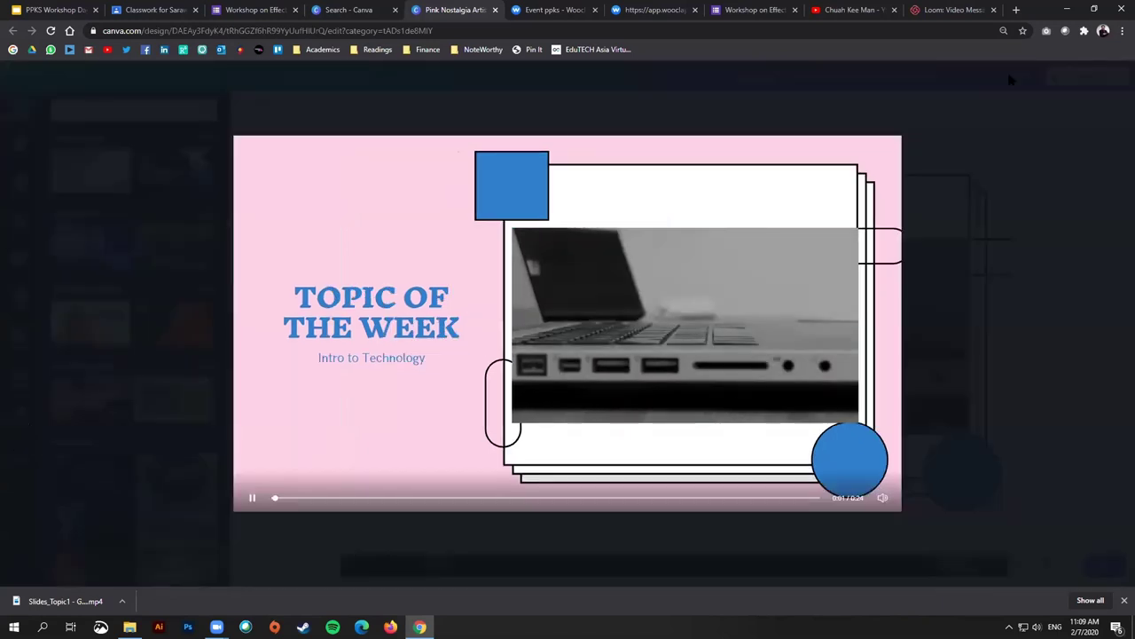
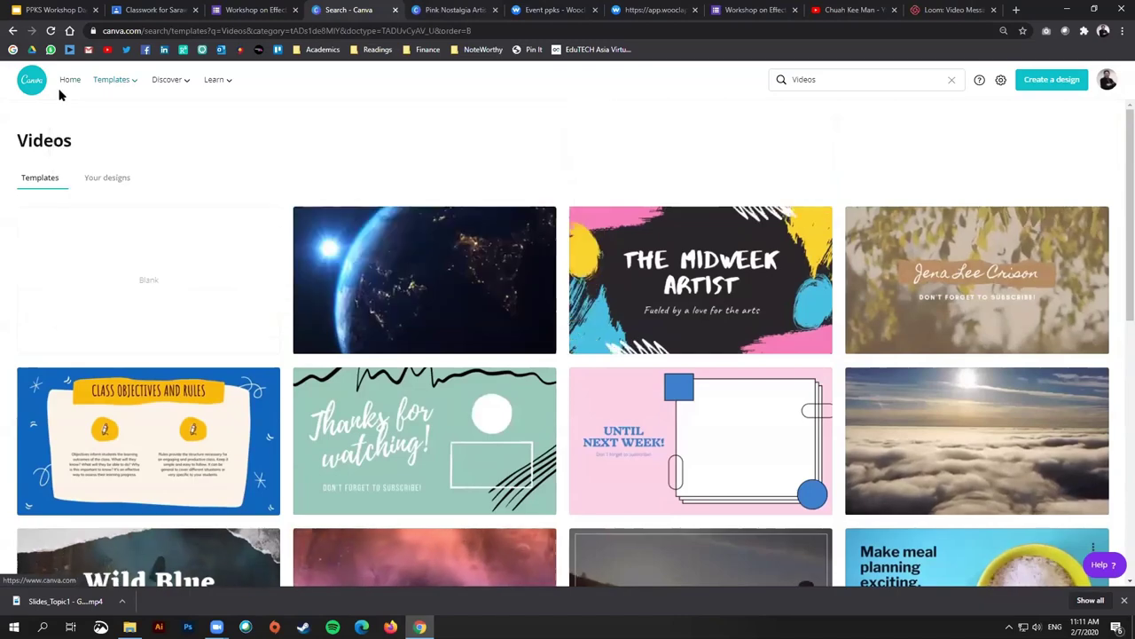
# Step: Scroll through the Home page template categories, such as Desktop Wallpapers and Invitations
pyautogui.scroll(-10, 677, 373)
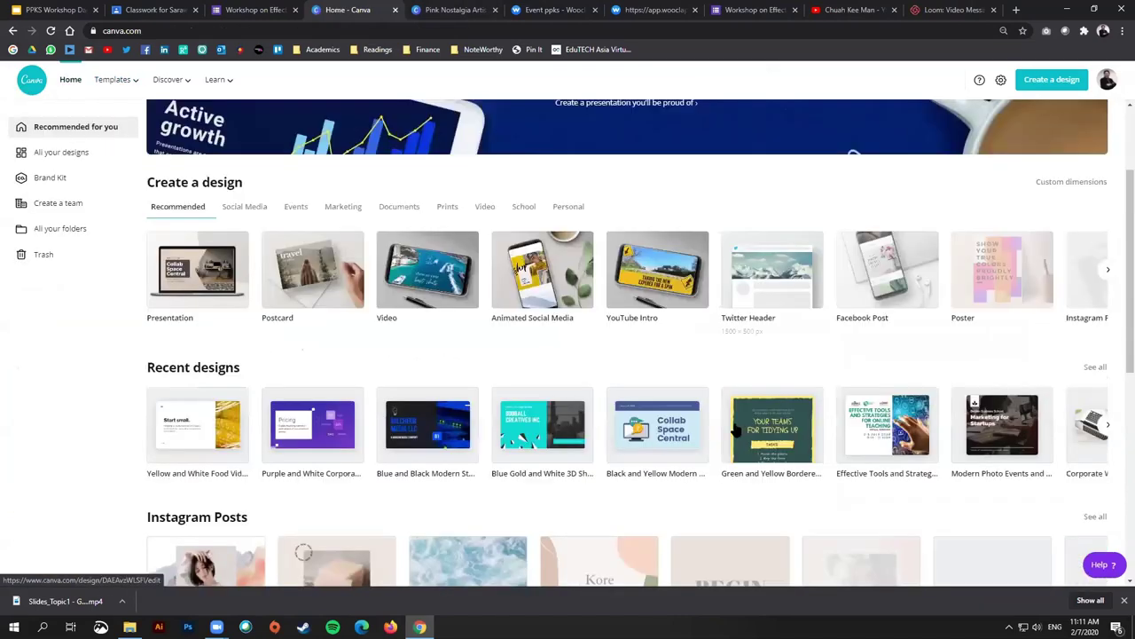
pyautogui.scroll(-14, 558, 384)
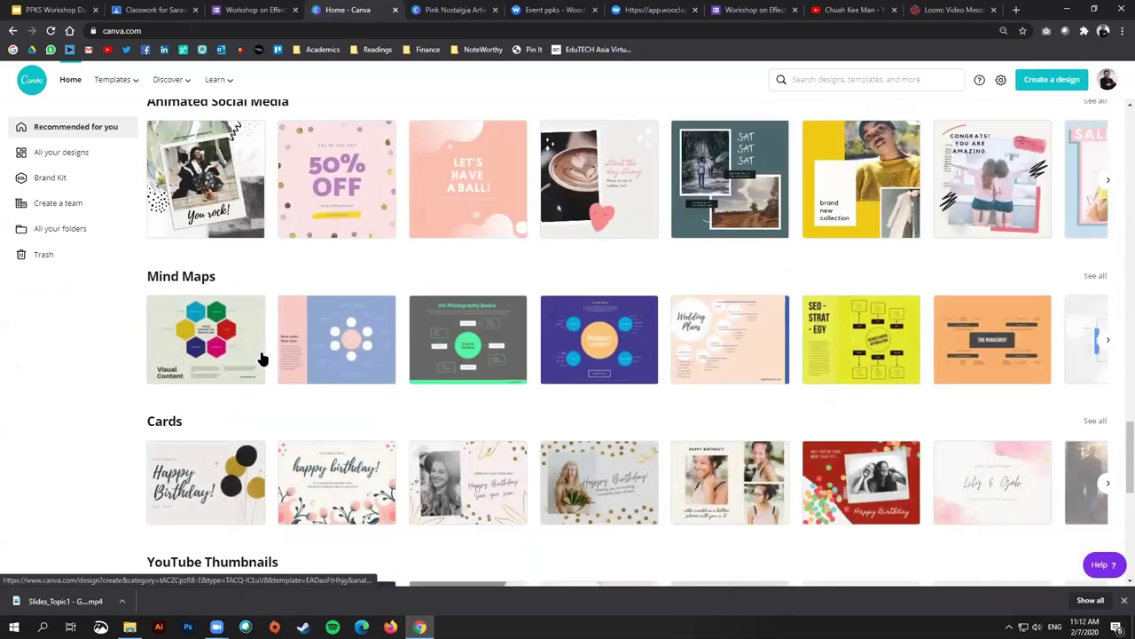
pyautogui.scroll(-4, 260, 355)
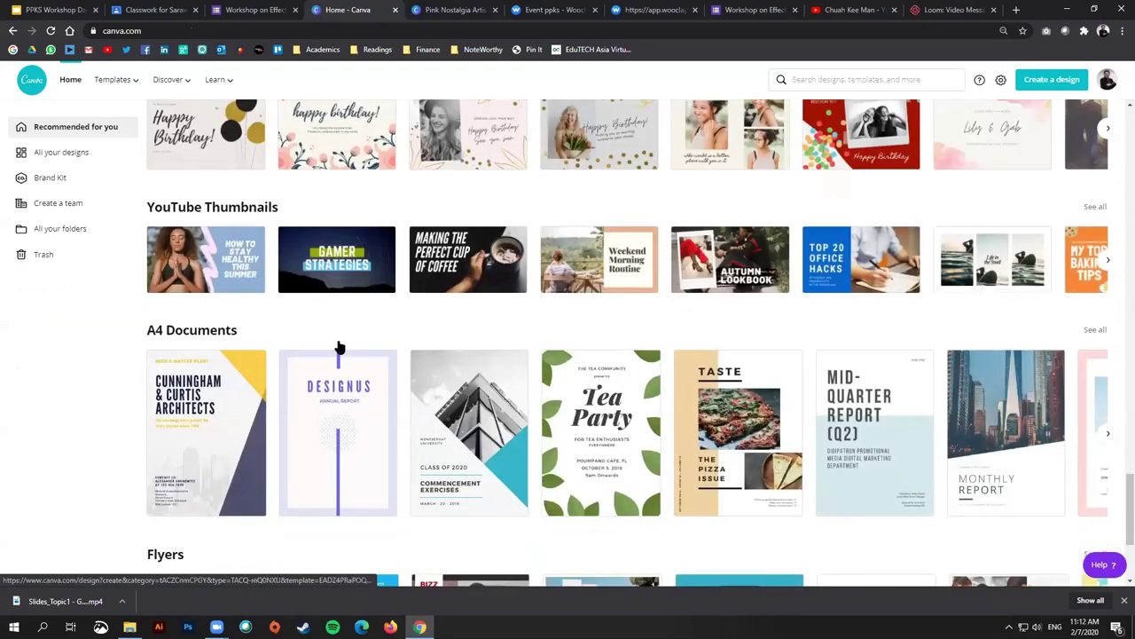
pyautogui.scroll(-12, 251, 363)
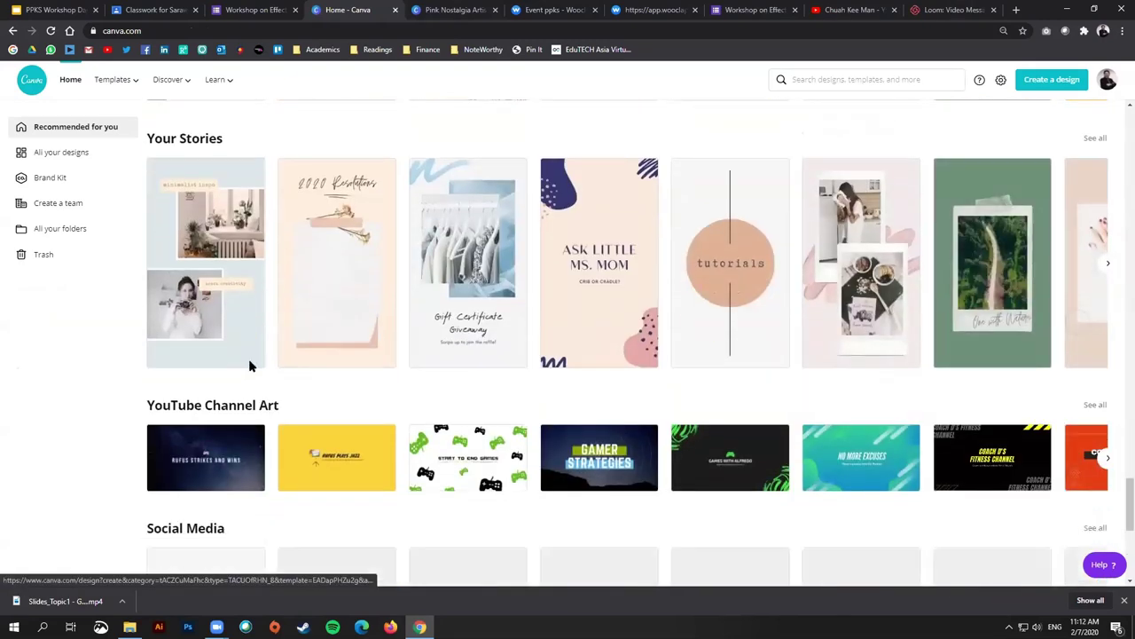
pyautogui.scroll(-7, 250, 369)
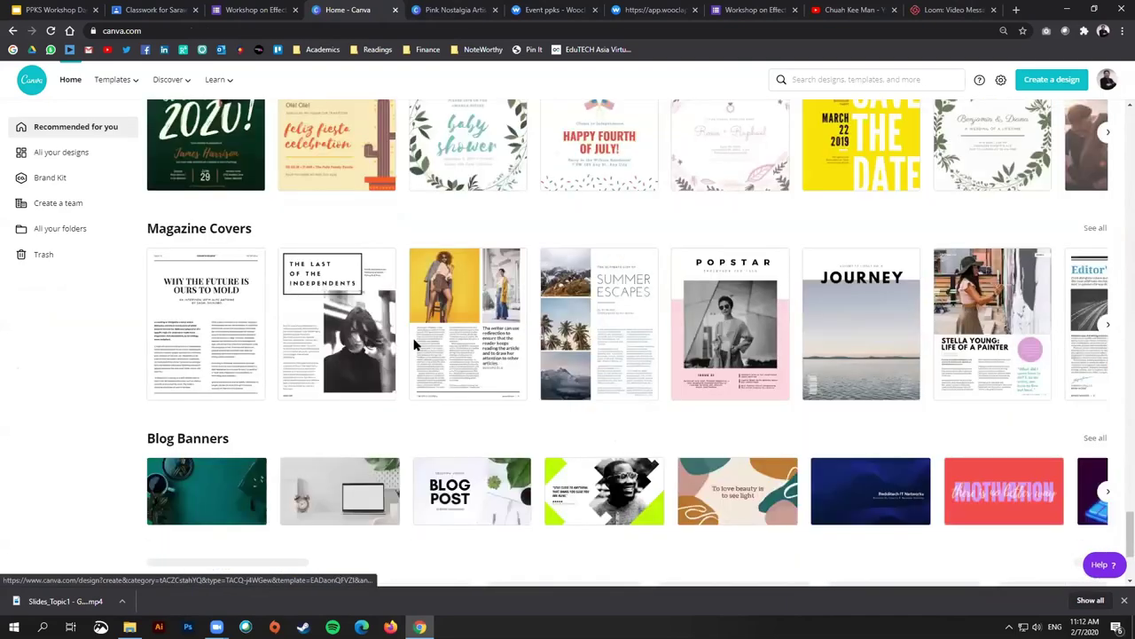
pyautogui.scroll(4, 781, 80)
# Step: Search templates for 'youtube video' and choose the YouTube Video suggestion
pyautogui.click(810, 80)
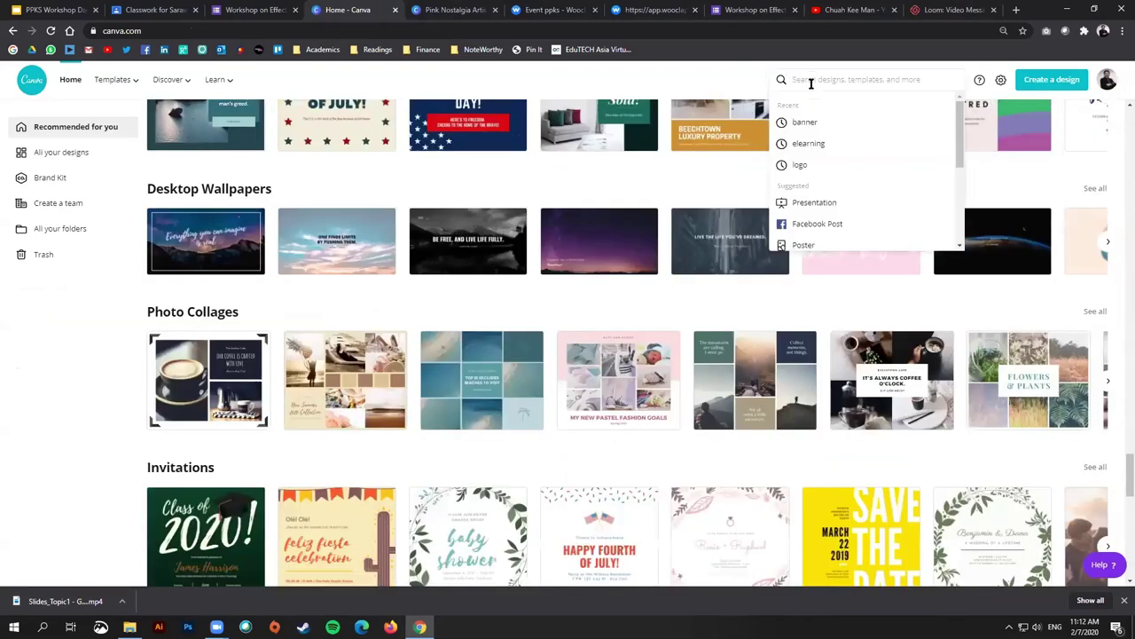
pyautogui.write('youtube v')
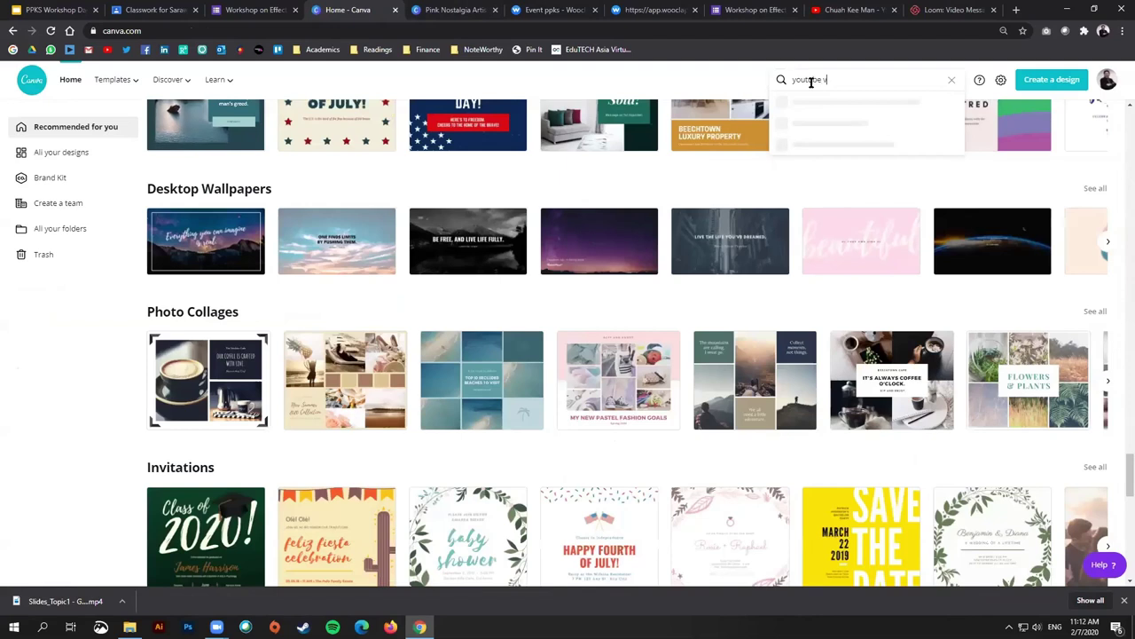
pyautogui.write('ideo')
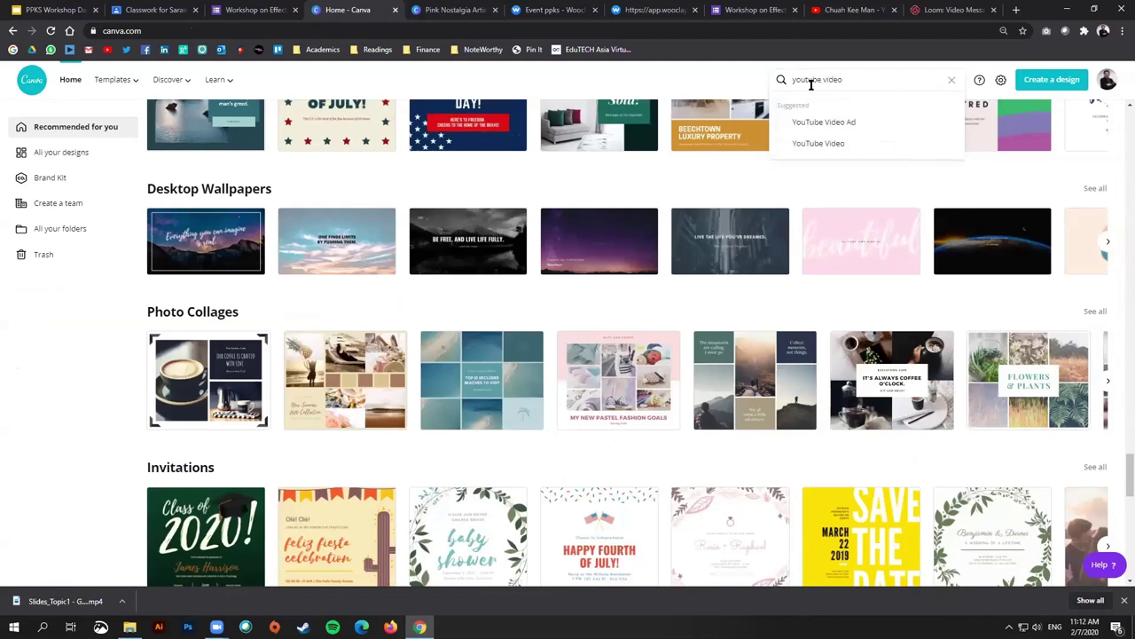
pyautogui.click(824, 147)
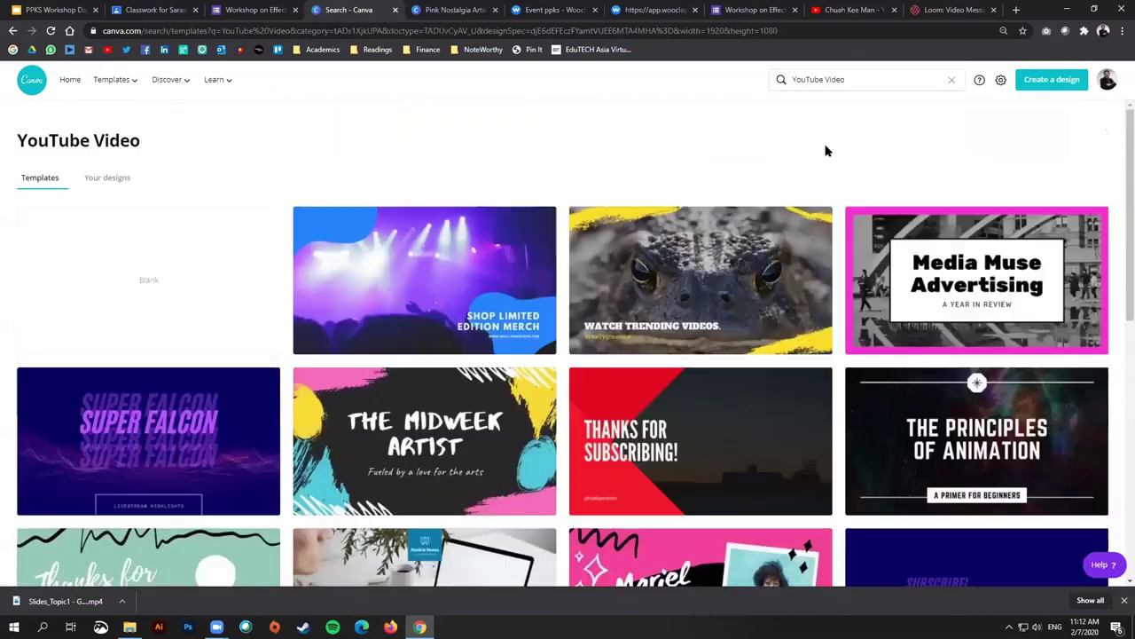
# Step: Browse the YouTube Video template grid for a suitable design
pyautogui.scroll(-2, 328, 260)
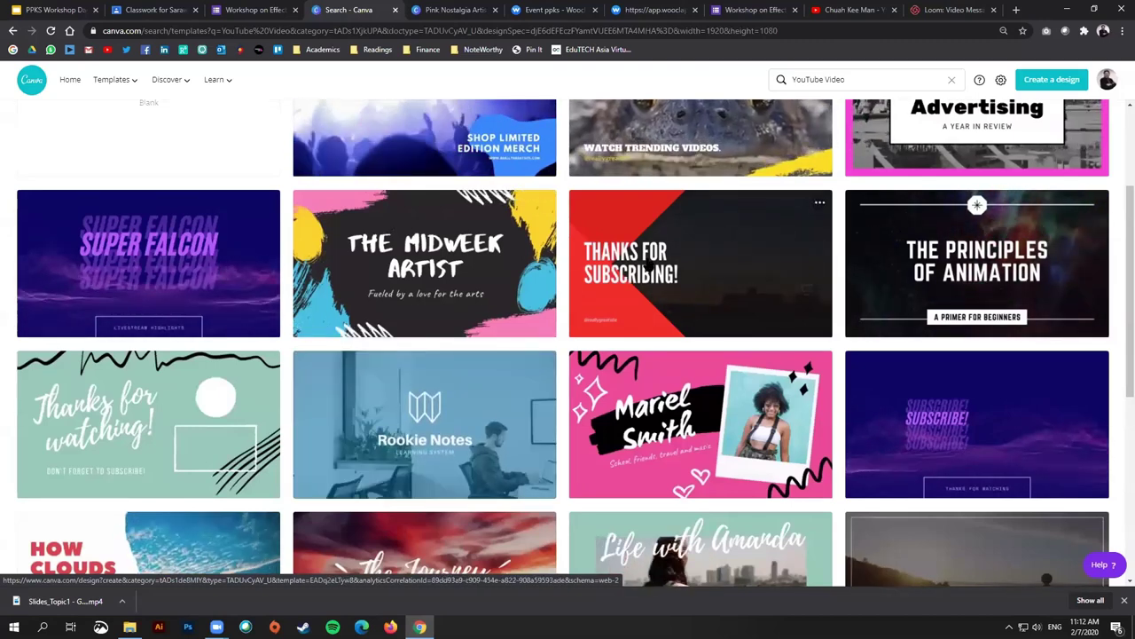
pyautogui.scroll(-5, 648, 266)
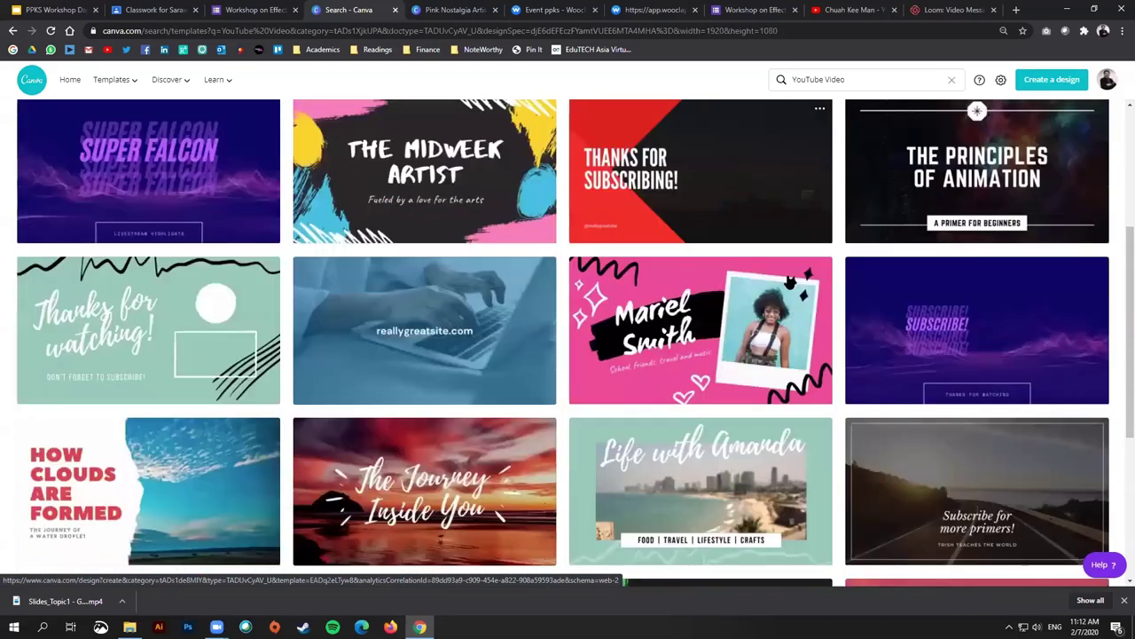
pyautogui.scroll(-2, 710, 292)
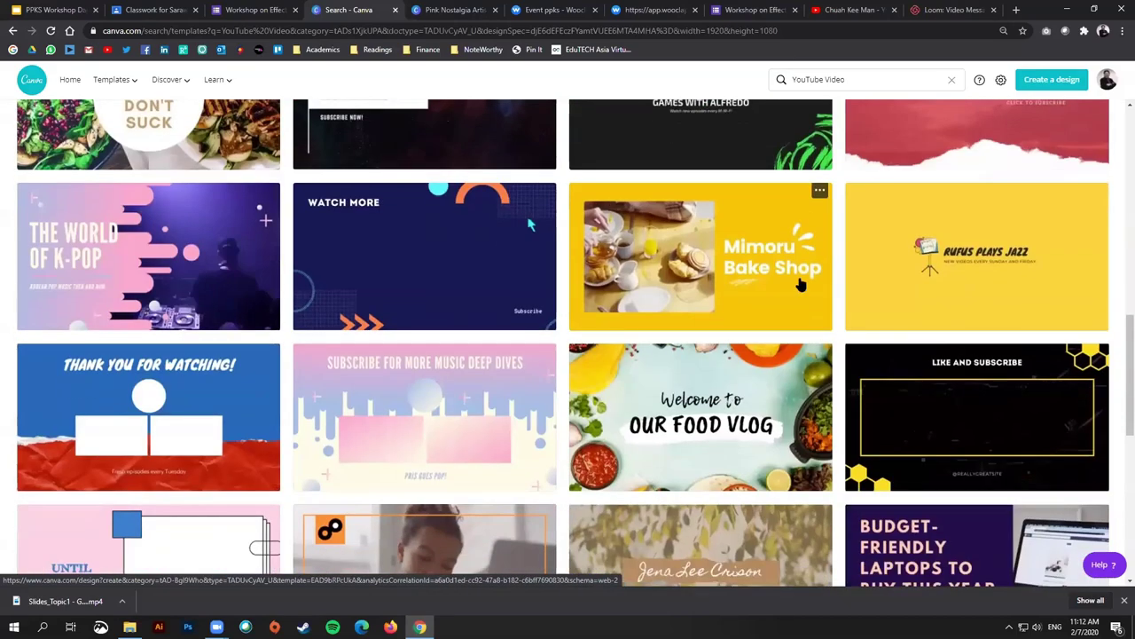
pyautogui.scroll(-4, 523, 284)
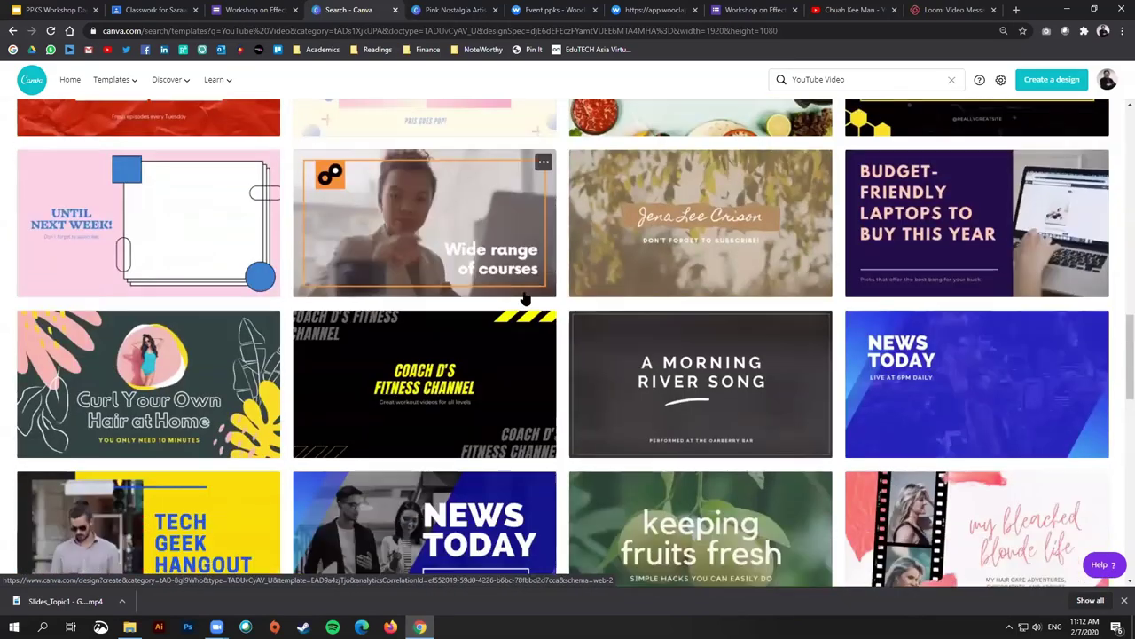
pyautogui.scroll(2, 524, 296)
pyautogui.scroll(1, 355, 275)
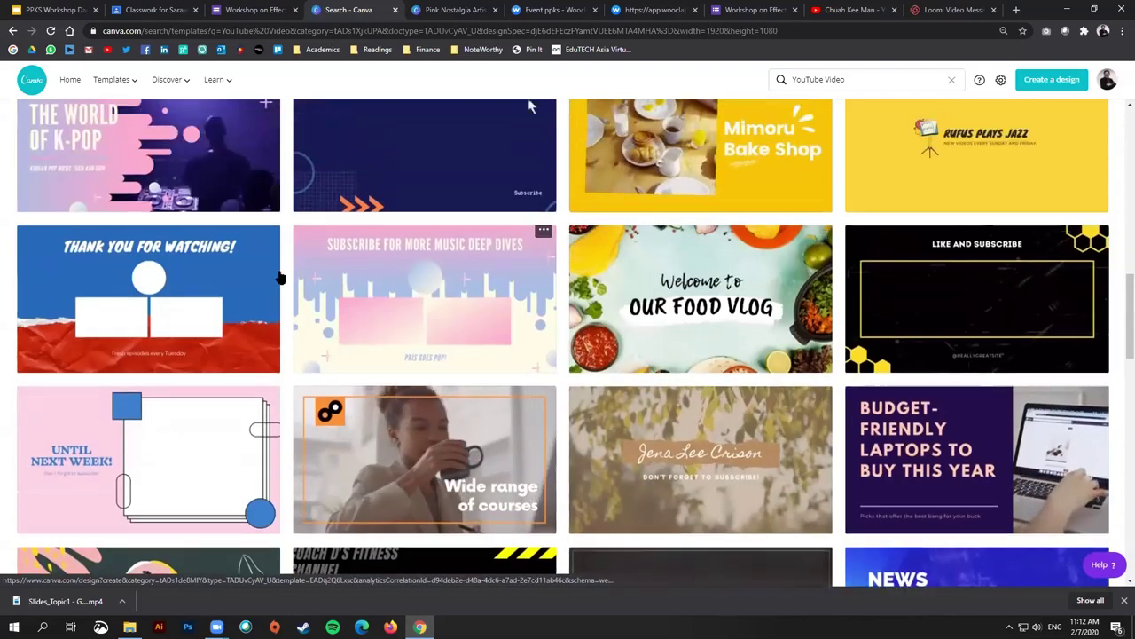
pyautogui.scroll(1, 213, 288)
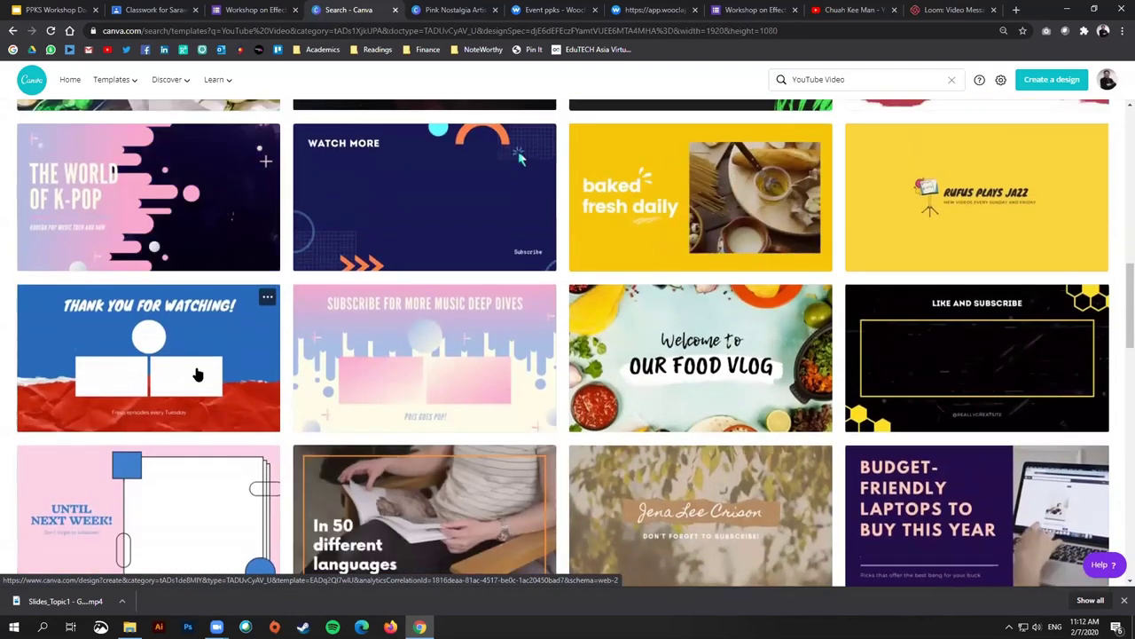
pyautogui.scroll(2, 258, 368)
# Step: Open the pink Pastel K-Pop intro template and select its title heading
pyautogui.click(221, 335)
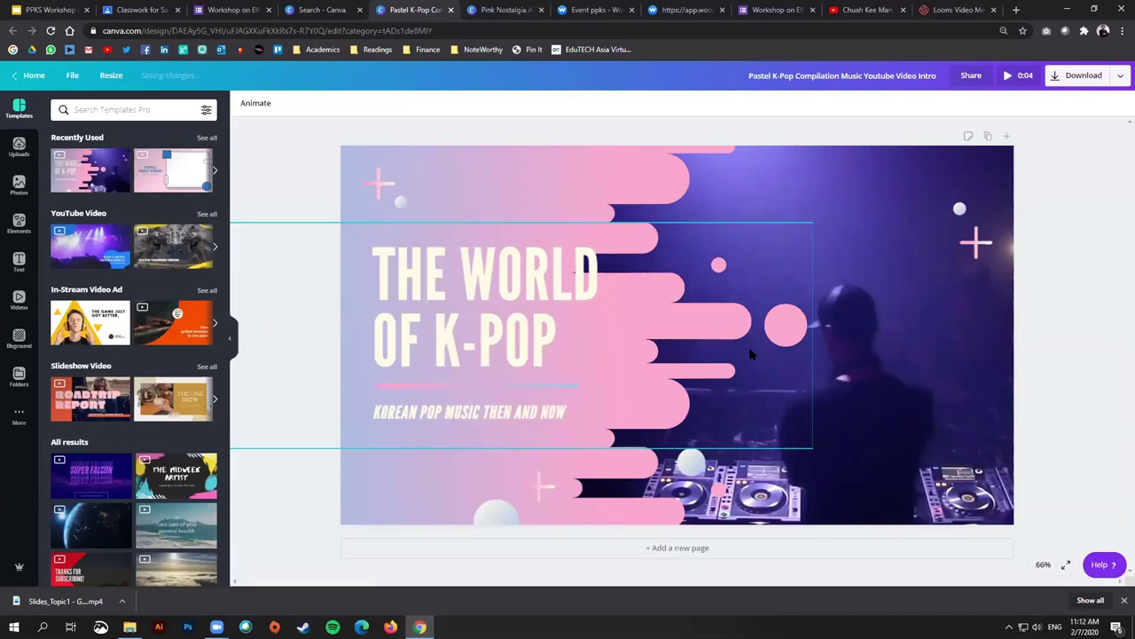
pyautogui.click(540, 270)
pyautogui.click(441, 278)
# Step: Replace the heading 'THE WORLD OF K-POP' with 'LECTURE 1', leaving the subtitle unchanged
pyautogui.moveTo(440, 279); pyautogui.dragTo(594, 328)
pyautogui.press('BackSpace')
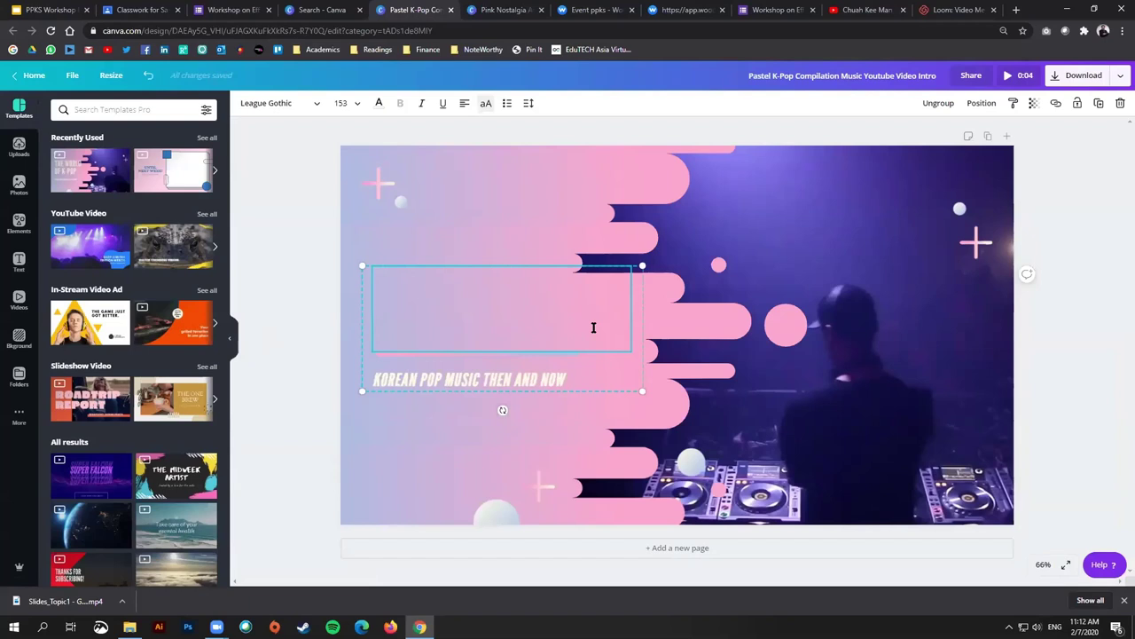
pyautogui.write('LECTU')
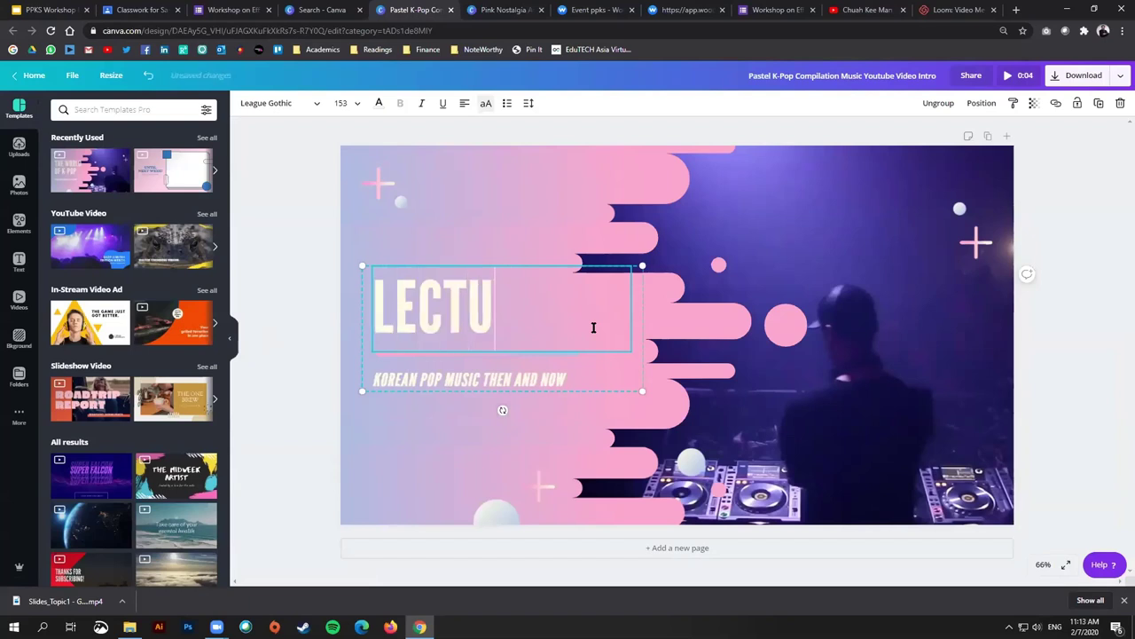
pyautogui.write('RE 1')
pyautogui.click(547, 383)
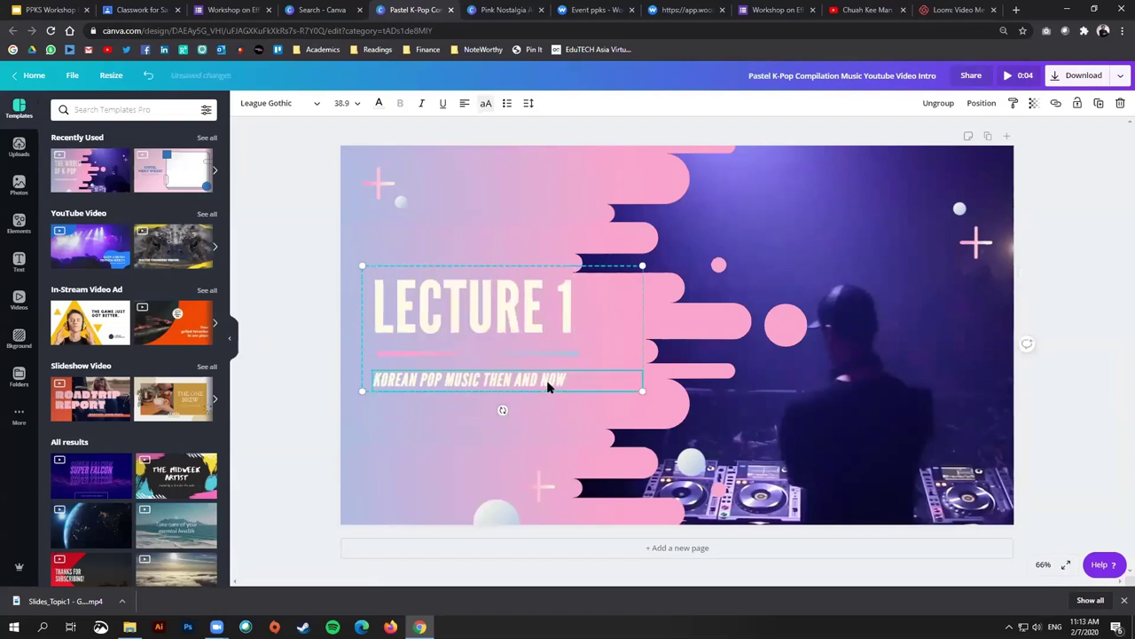
pyautogui.click(922, 395)
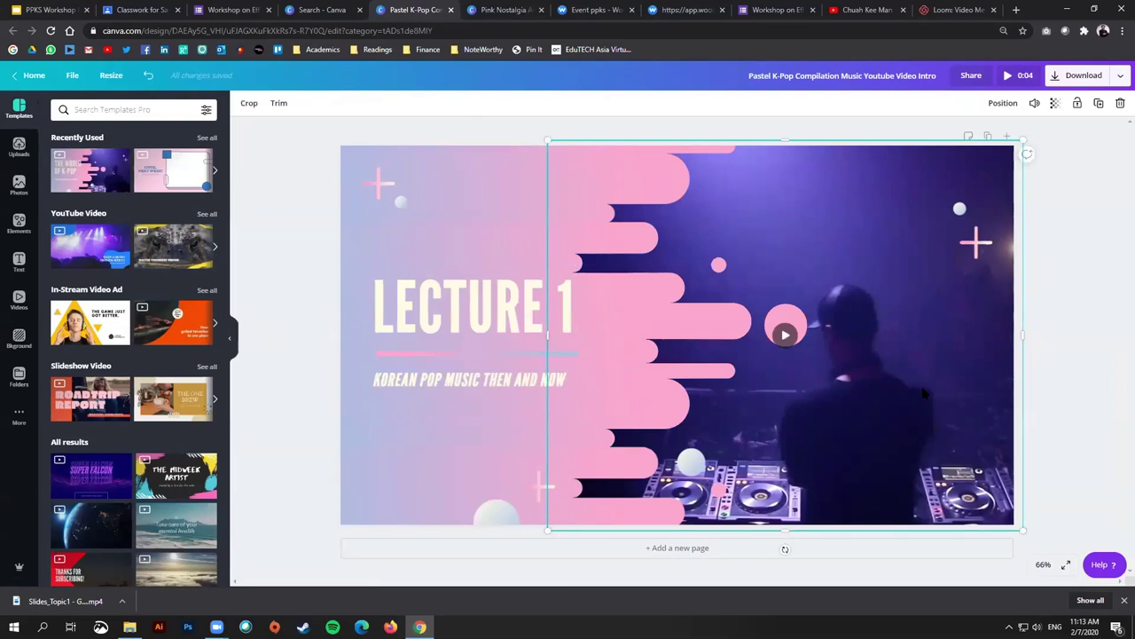
# Step: Deselect the background video and return to the Canva Home page
pyautogui.click(1081, 225)
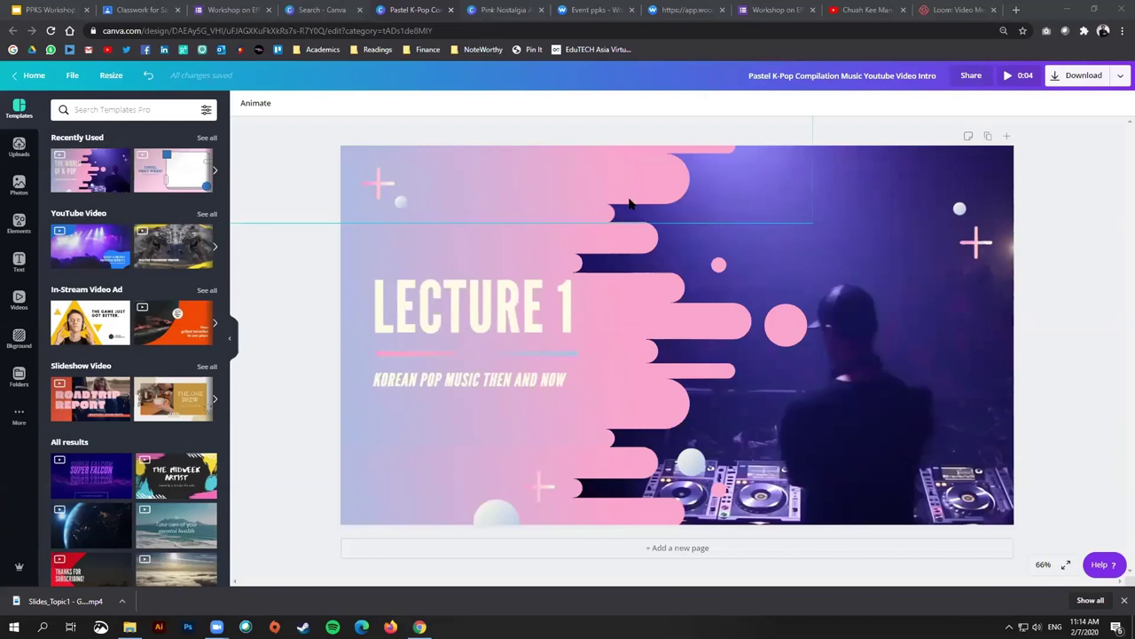
pyautogui.click(34, 75)
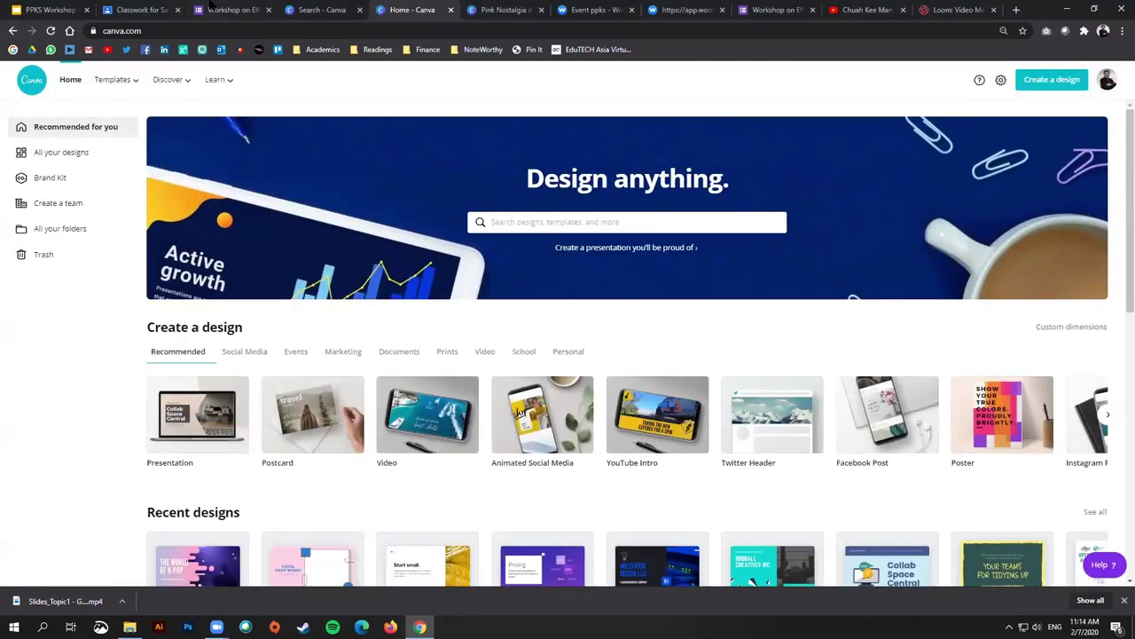
# Step: Switch to the Google Classroom tab showing the Day 1 and Day 2 Training topics
pyautogui.click(145, 9)
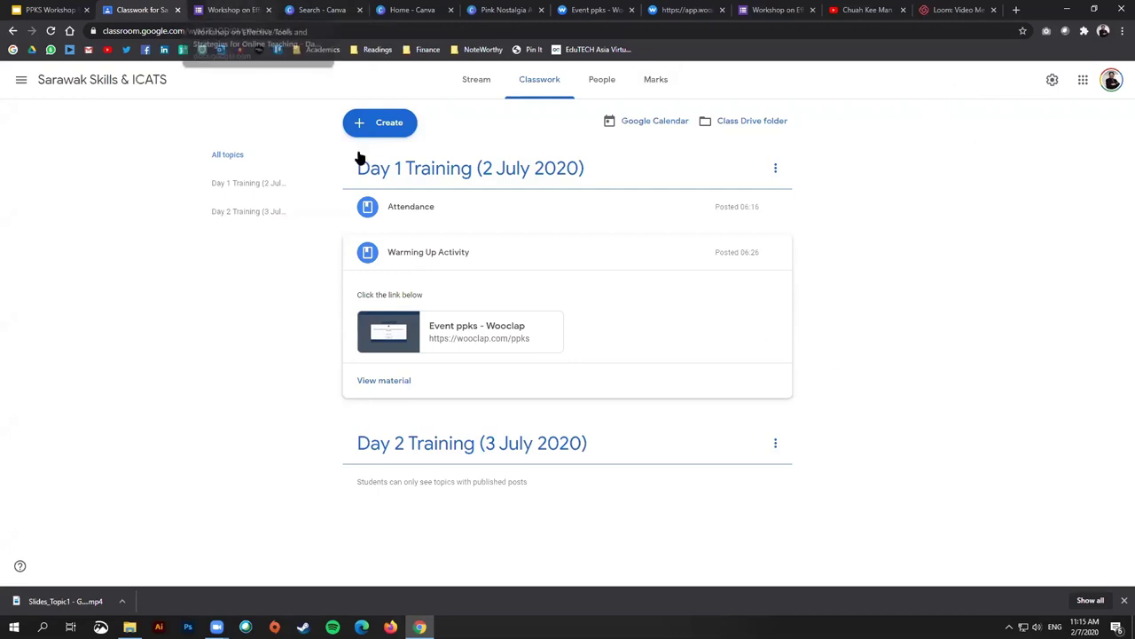
# Step: On the class Stream page, display the class code enlarged and select its text
pyautogui.click(94, 82)
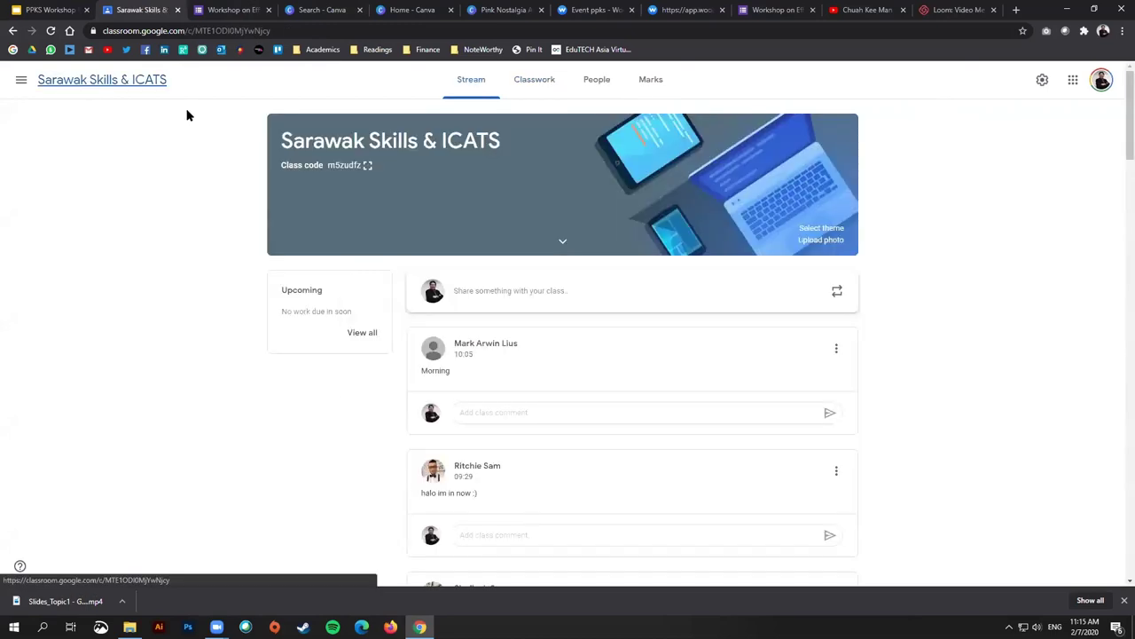
pyautogui.click(367, 165)
pyautogui.moveTo(448, 327); pyautogui.dragTo(701, 350)
pyautogui.click(686, 352)
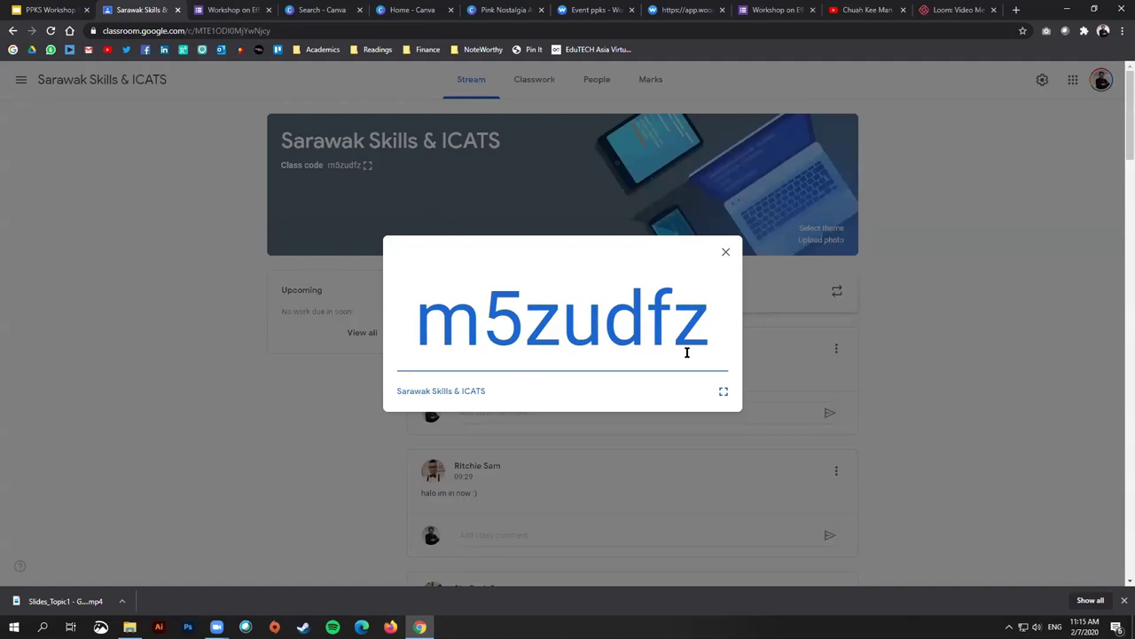
pyautogui.moveTo(709, 319); pyautogui.dragTo(406, 337)
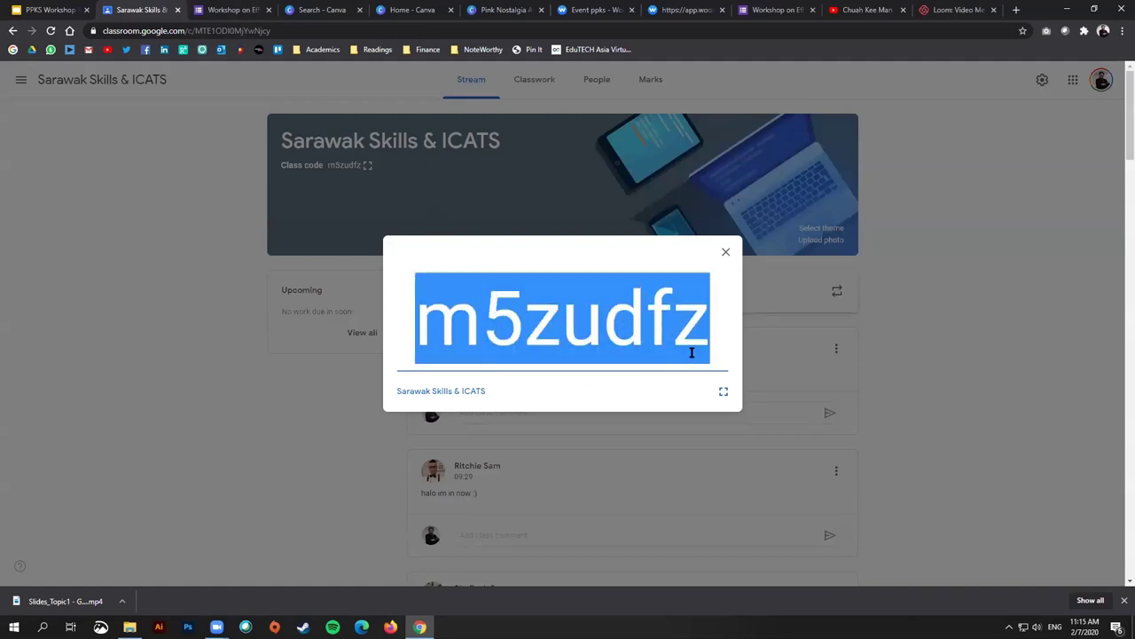
# Step: Close the class code dialog, open Classwork, and switch to the attendance form tab
pyautogui.click(213, 10)
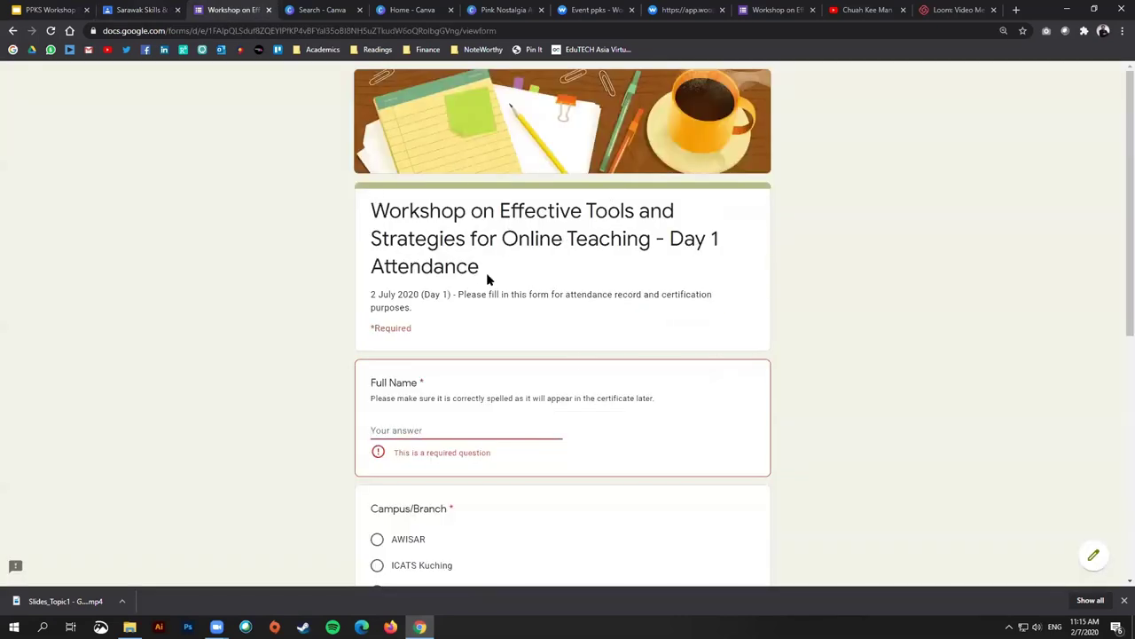
pyautogui.click(138, 10)
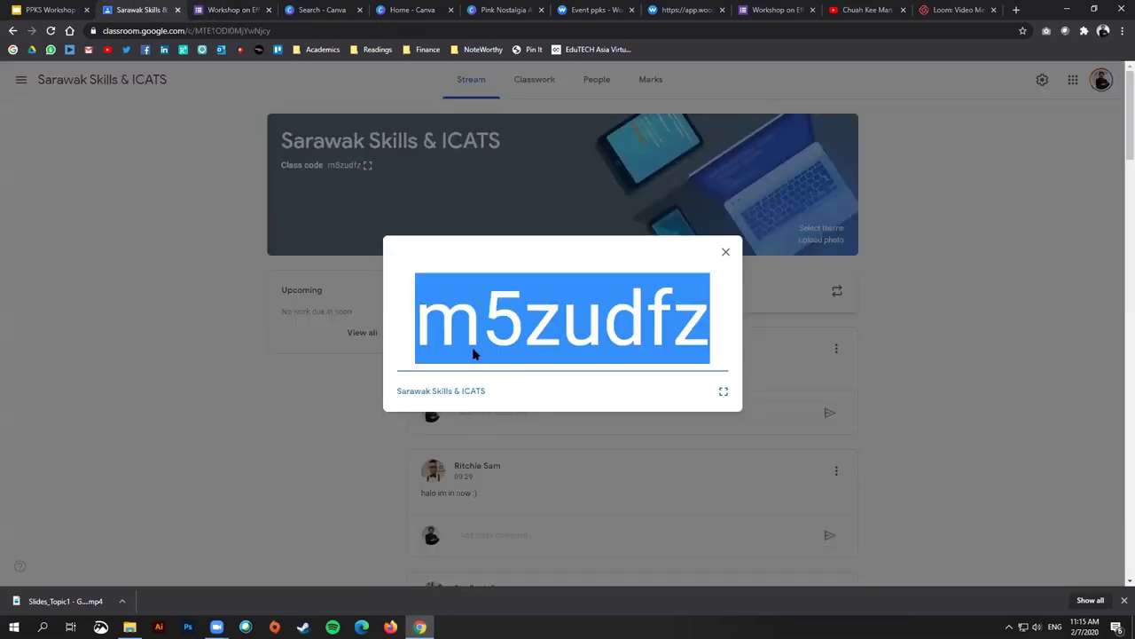
pyautogui.press('Escape')
pyautogui.click(534, 79)
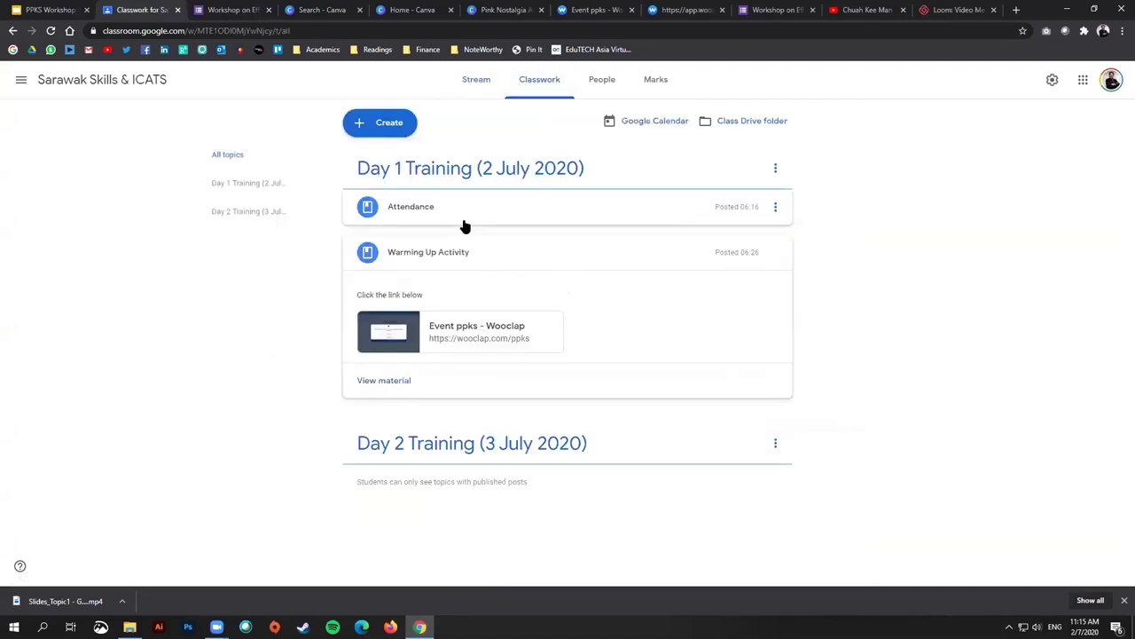
pyautogui.hotkey('ctrl', 'Tab')
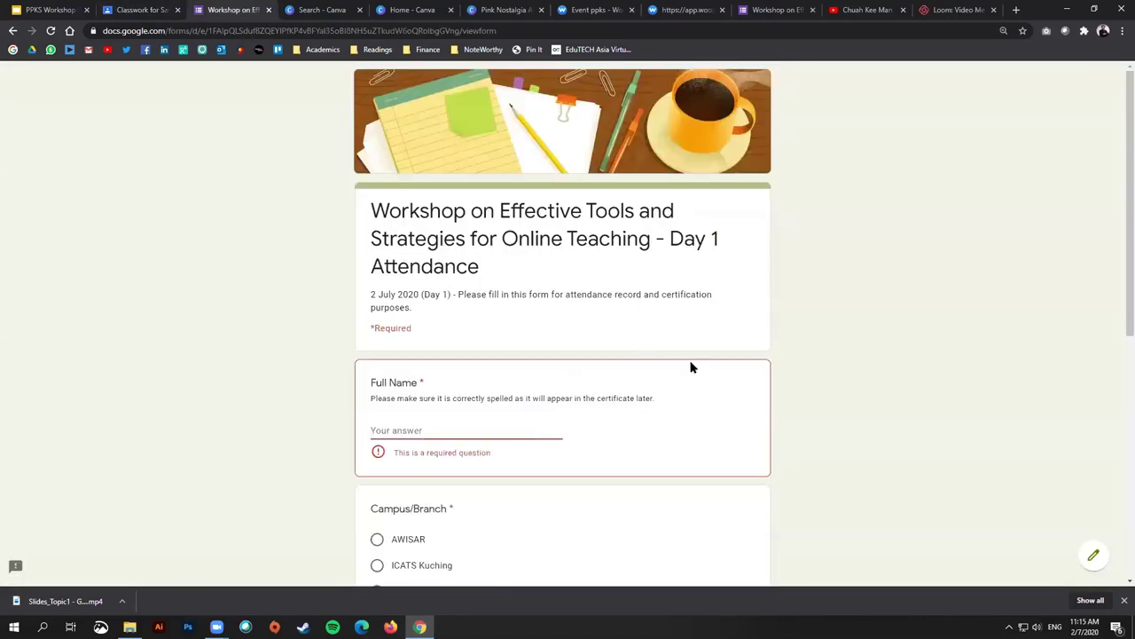